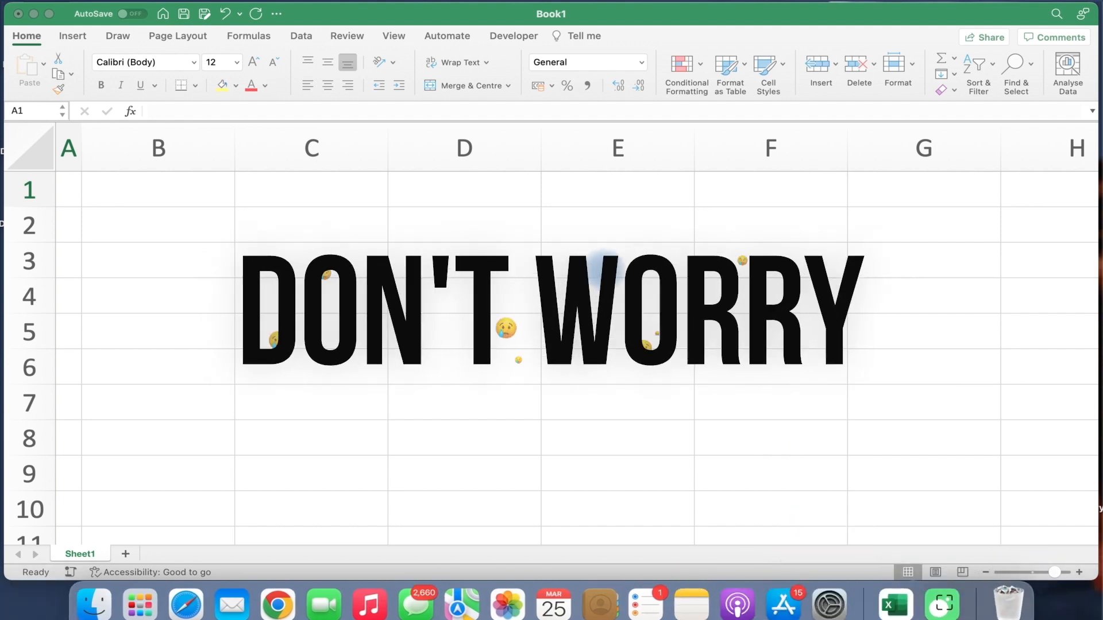
Add the headers 'Name' in B2 and 'Number' in C2.
left_click(606, 275)
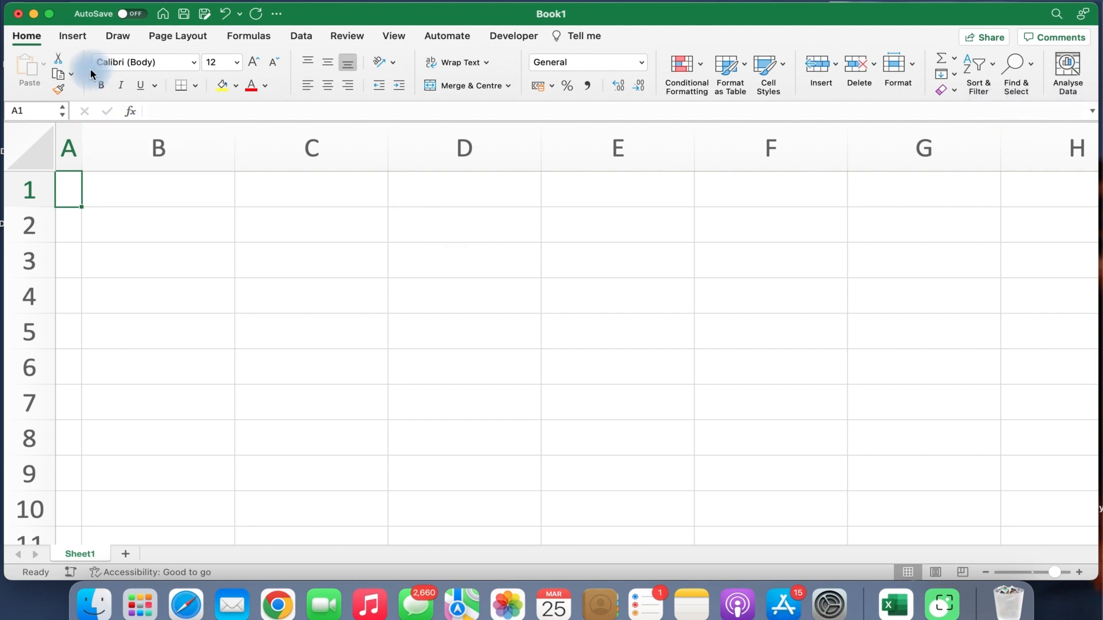
left_click(74, 37)
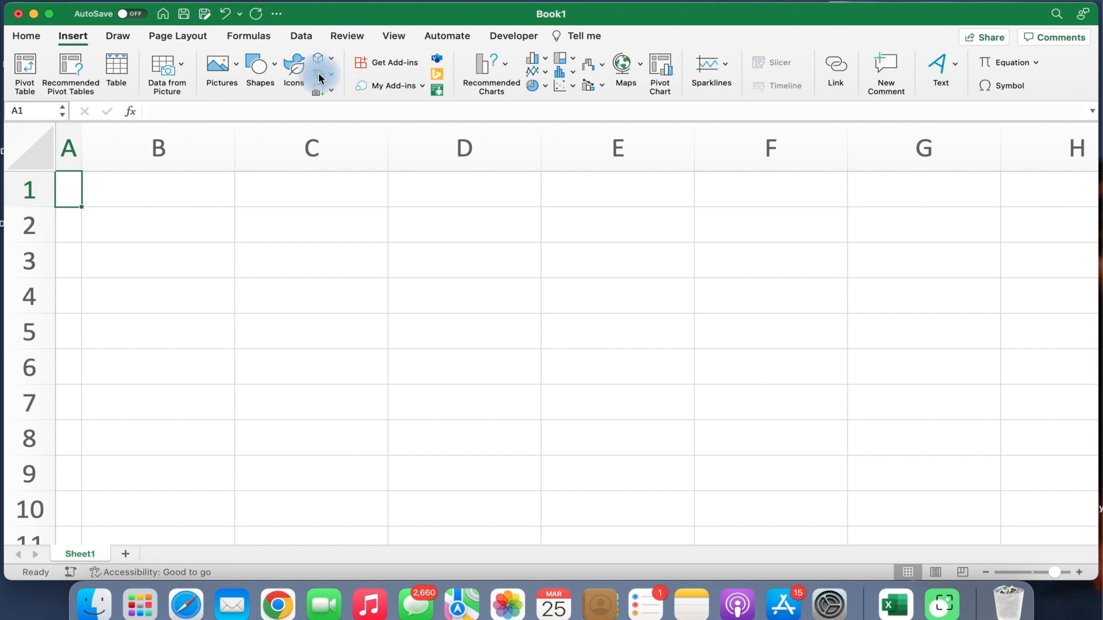
left_click(27, 36)
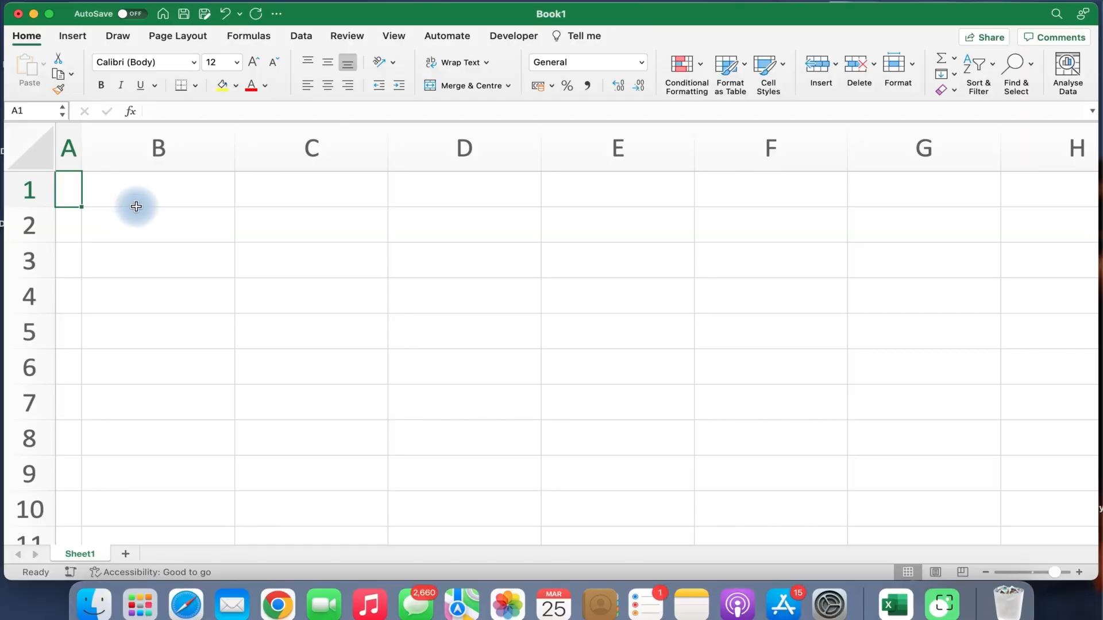
left_click(138, 202)
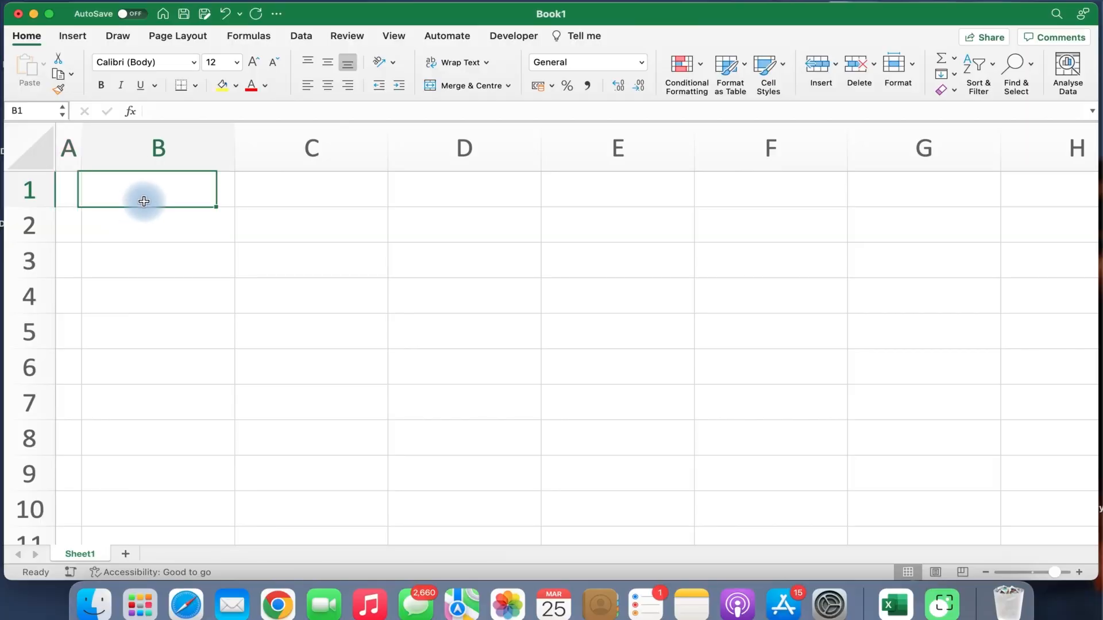
left_click(158, 222)
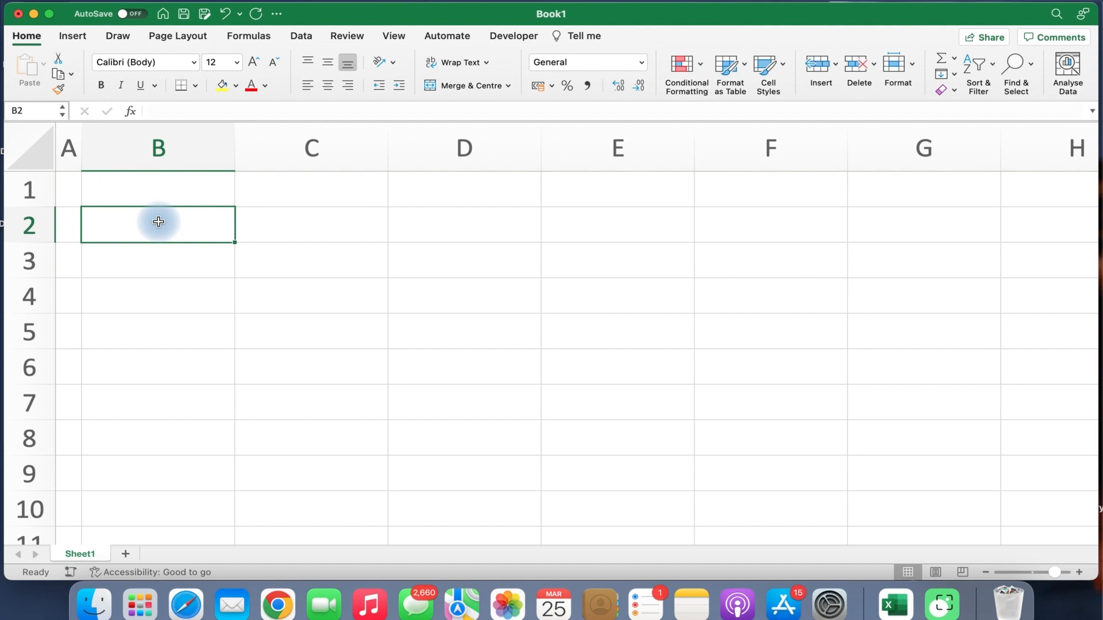
type("Name")
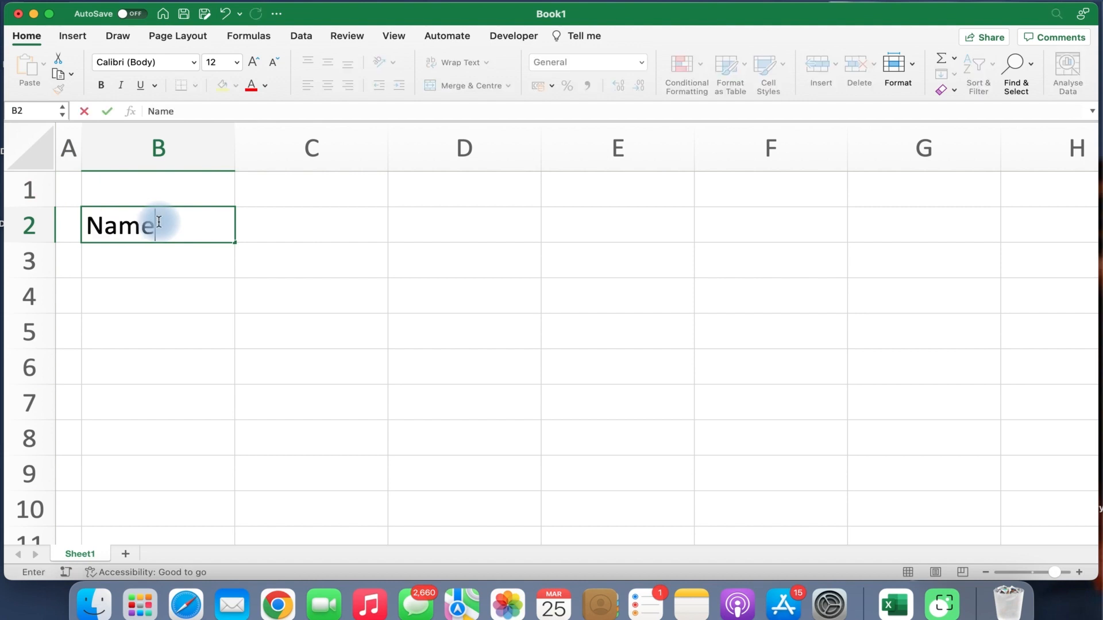
key("Tab")
type("Number")
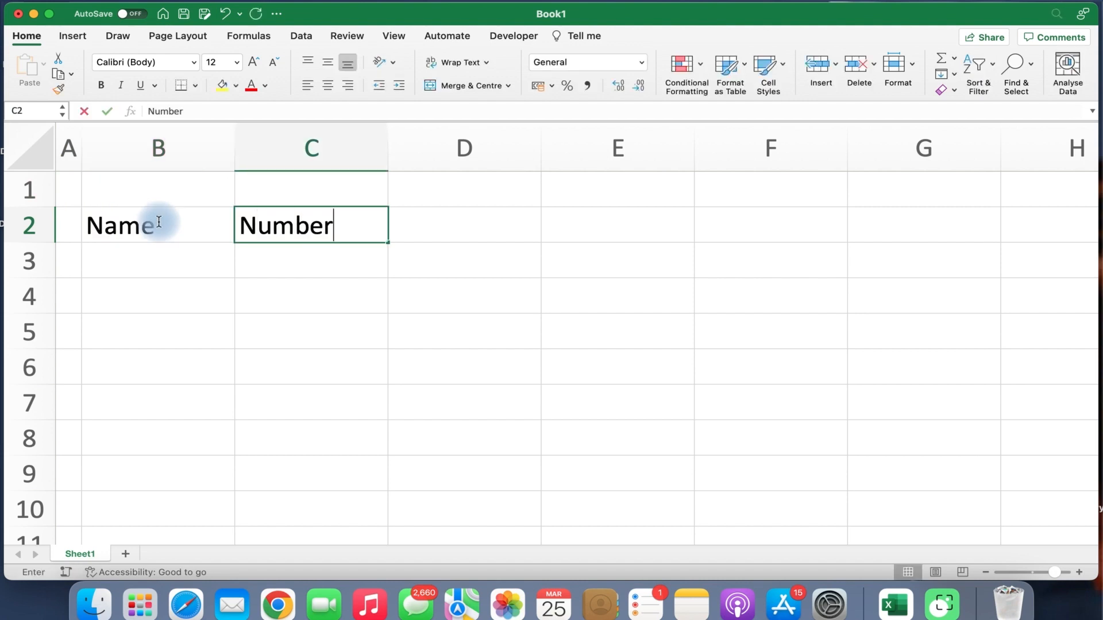
key("Return")
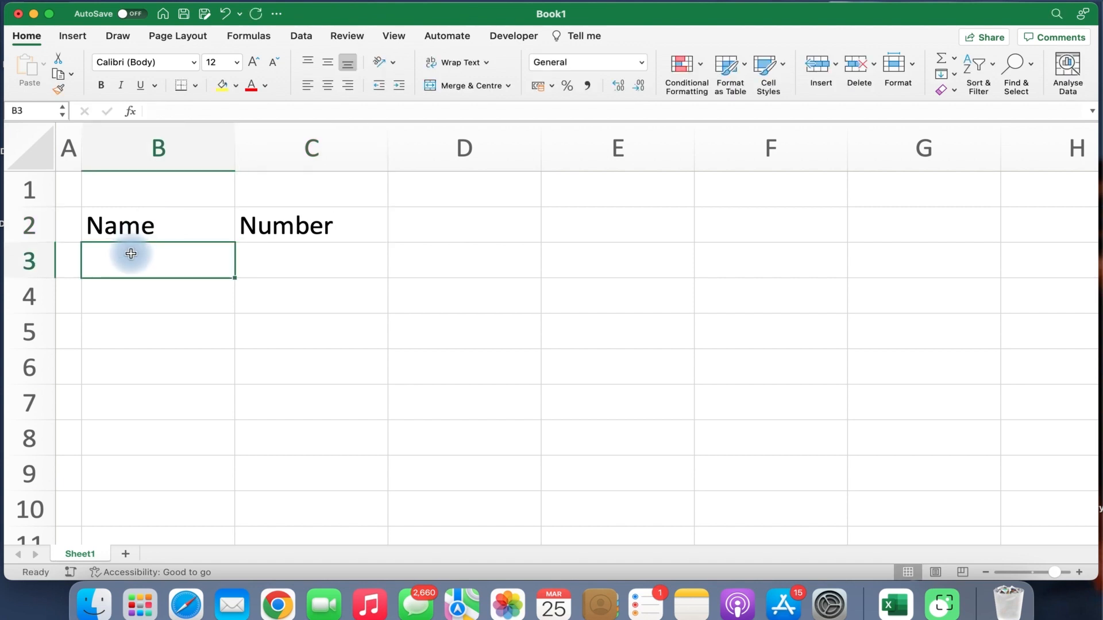
Enter six sample names down B3:B8 under the Name header.
type("Ram")
key("Return")
type("M")
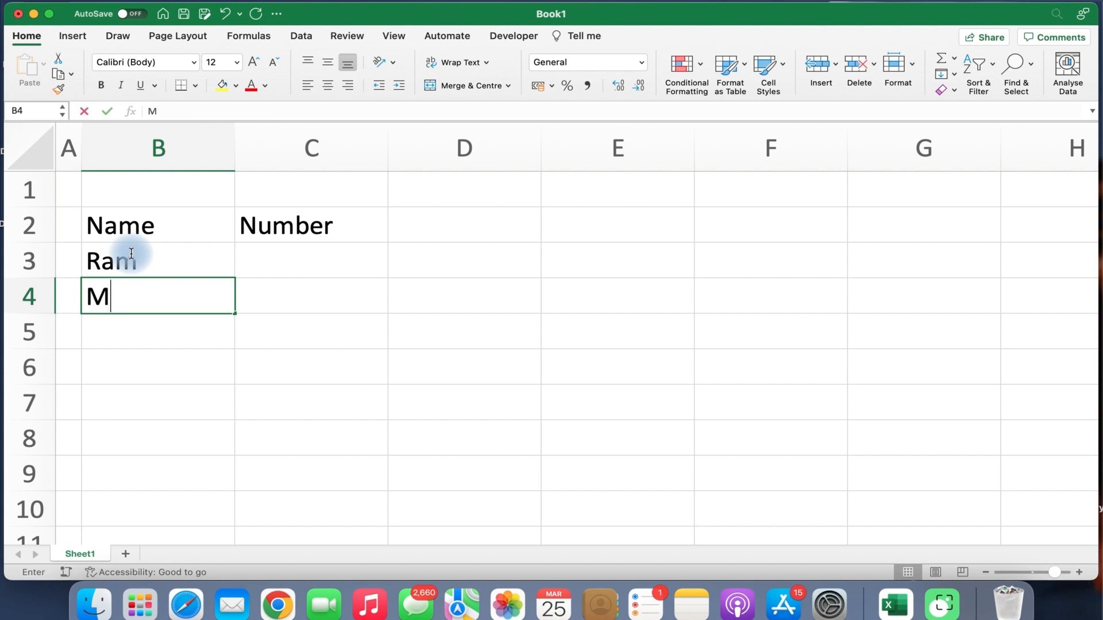
type("ohan")
key("Return")
type("Sohan")
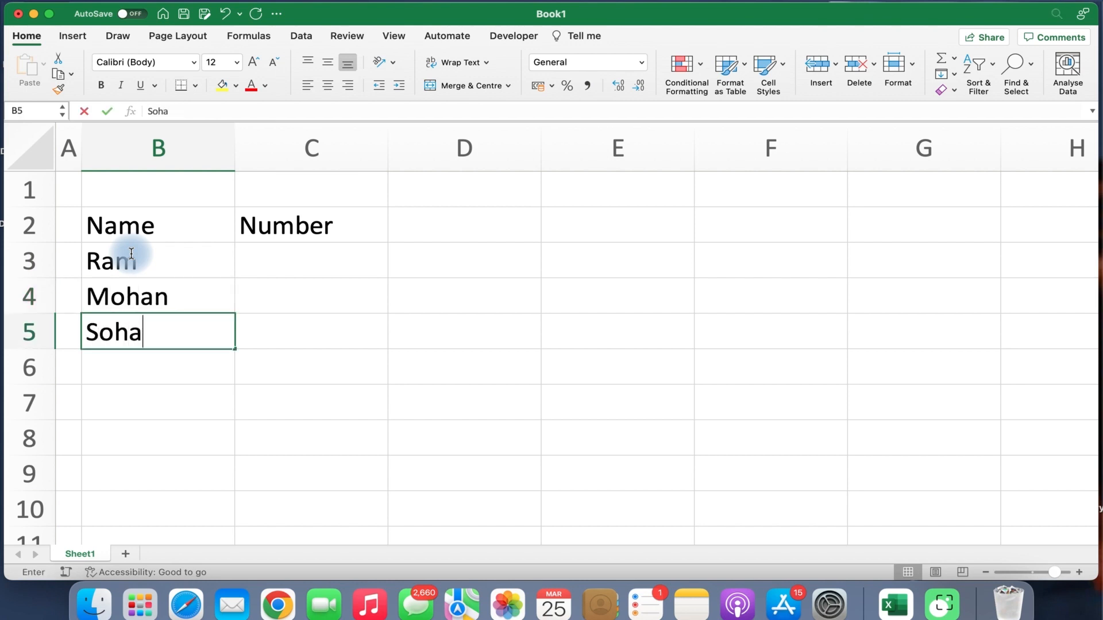
key("Return")
type("Sangita")
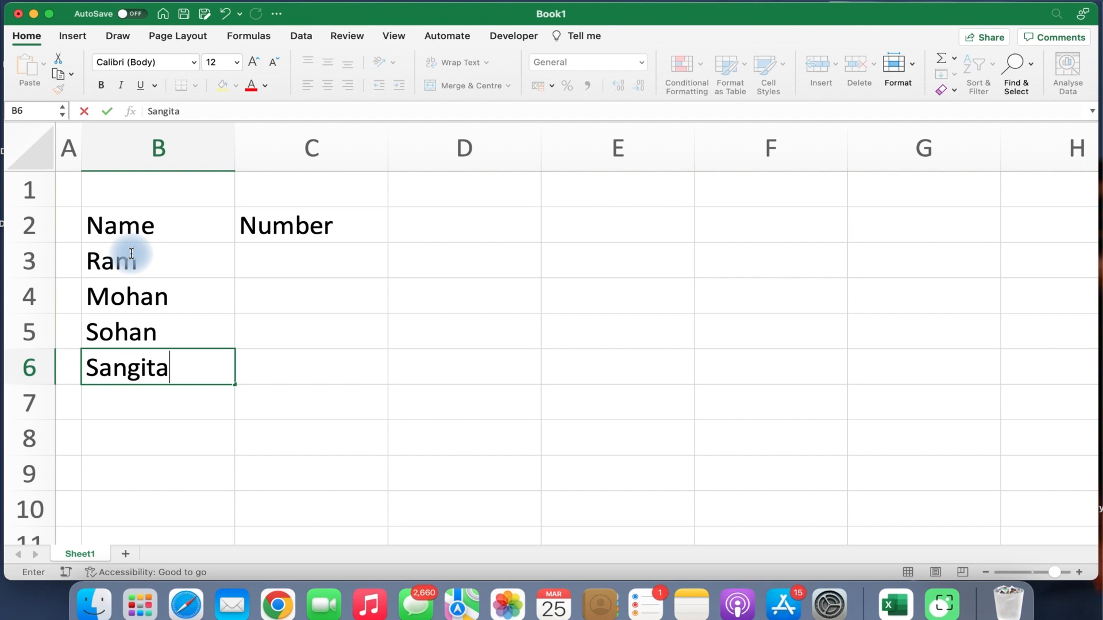
key("Return")
type("m")
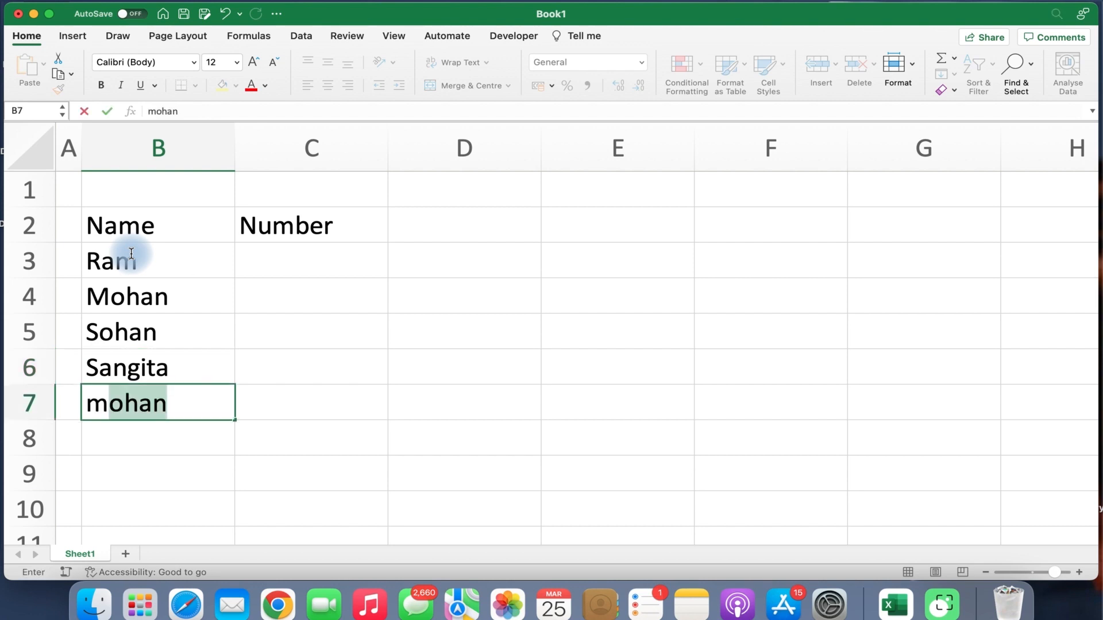
key("BackSpace")
key("BackSpace")
type("Mita")
key("Return")
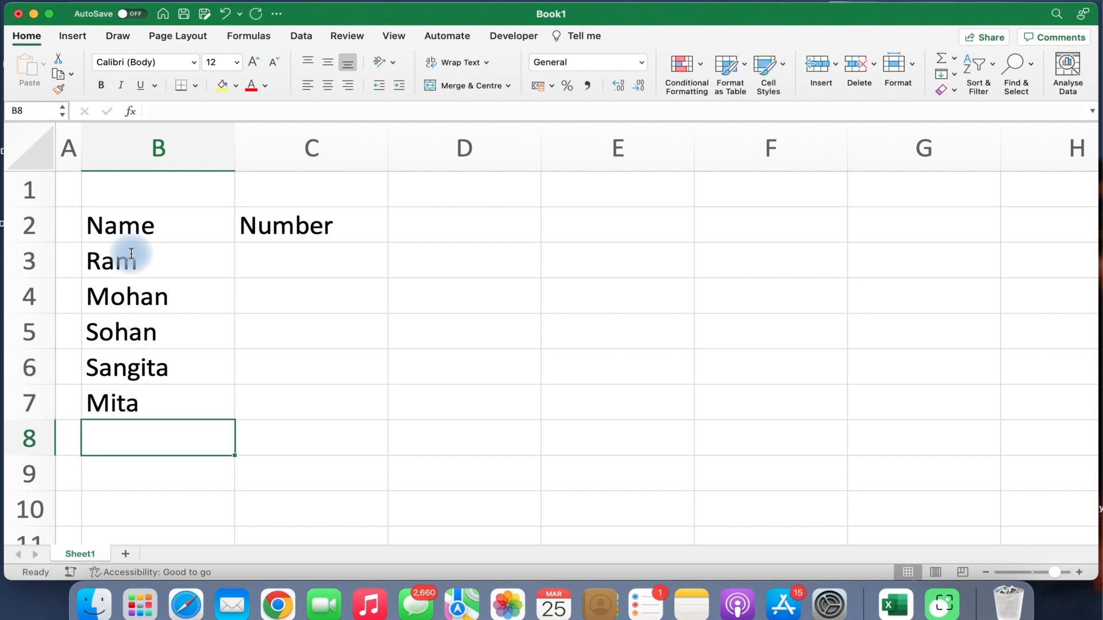
type("Sita")
key("Return")
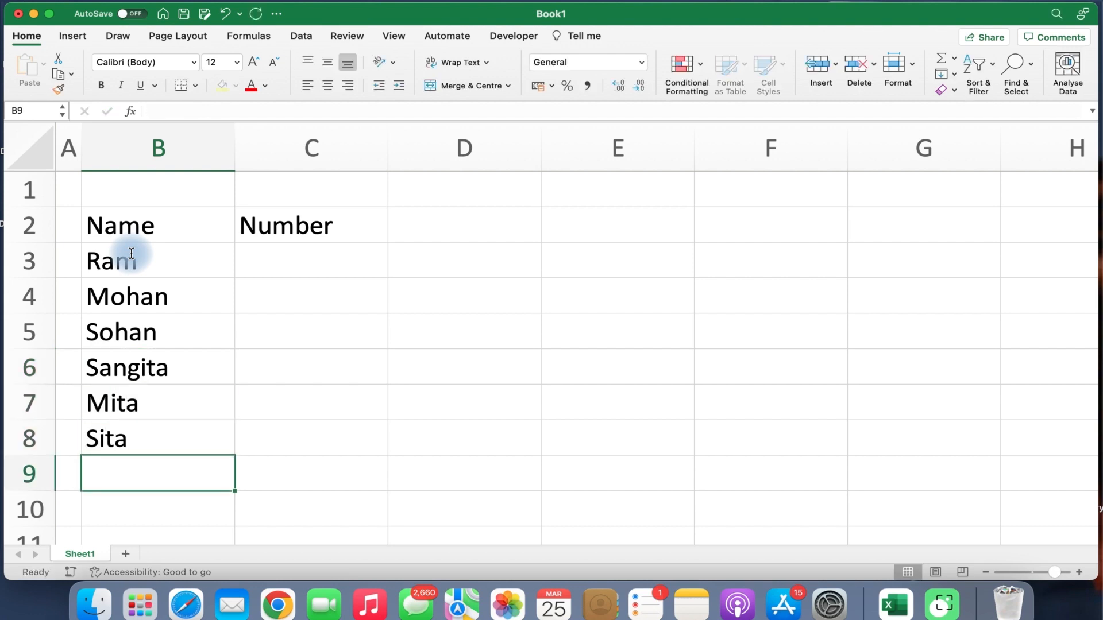
key("Up")
key("Up")
key("Up")
key("Up")
key("Up")
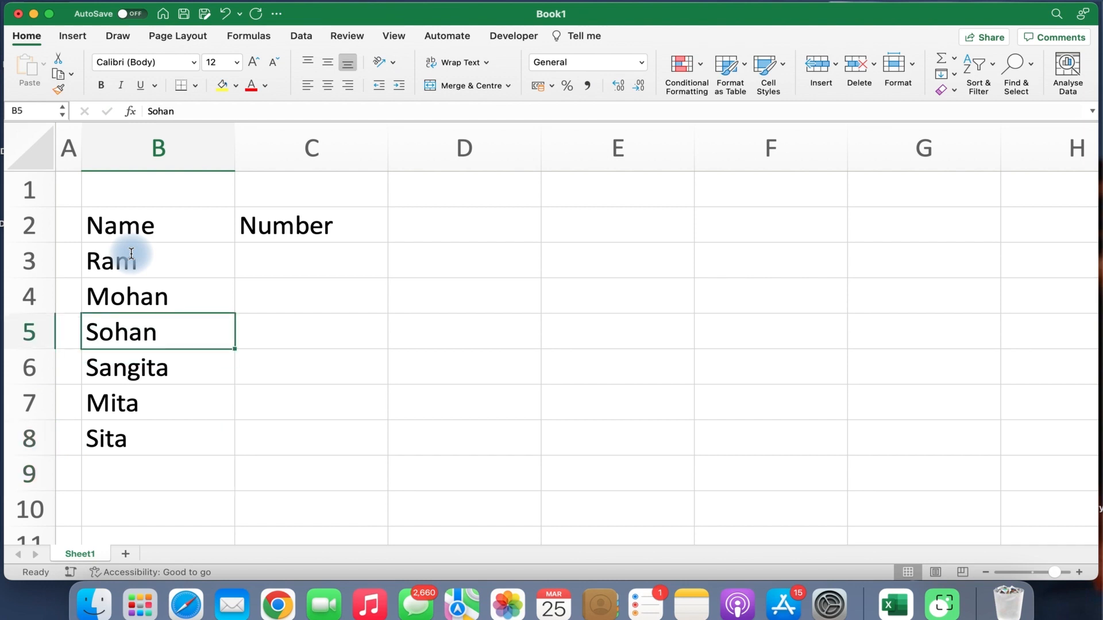
key("Right")
key("Up")
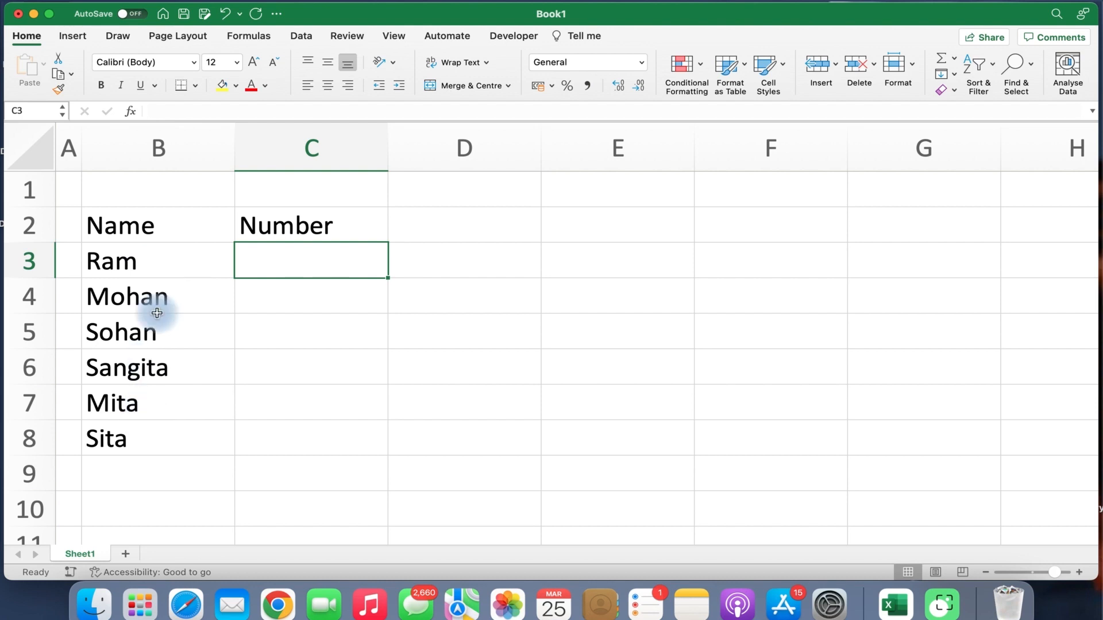
Enter 23, 45 and 57 in C3:C5.
left_click(169, 232)
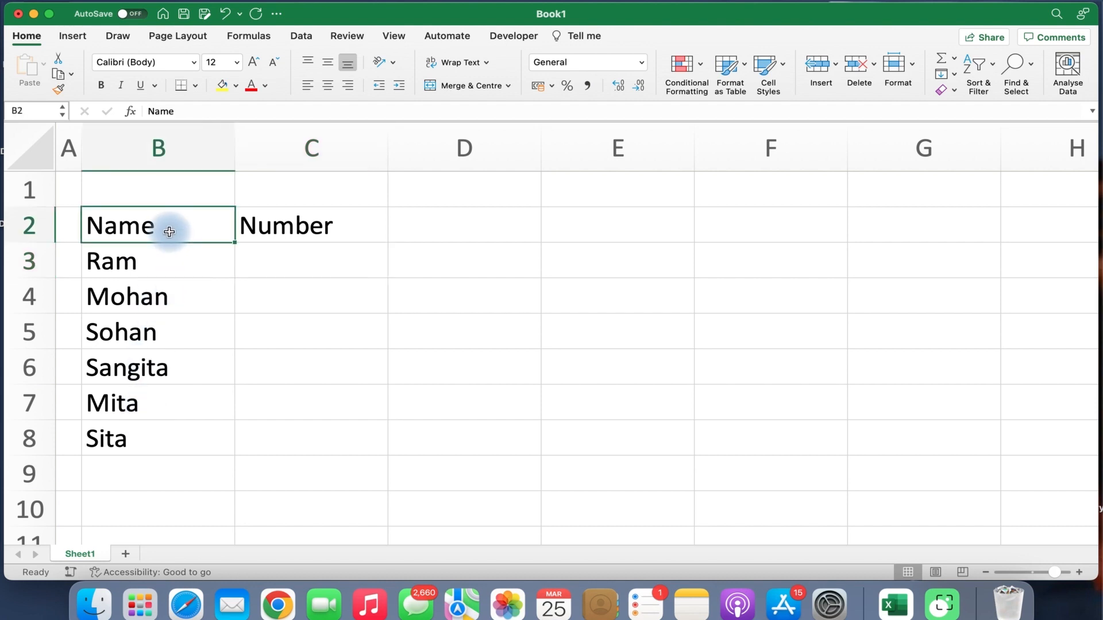
left_click(288, 226)
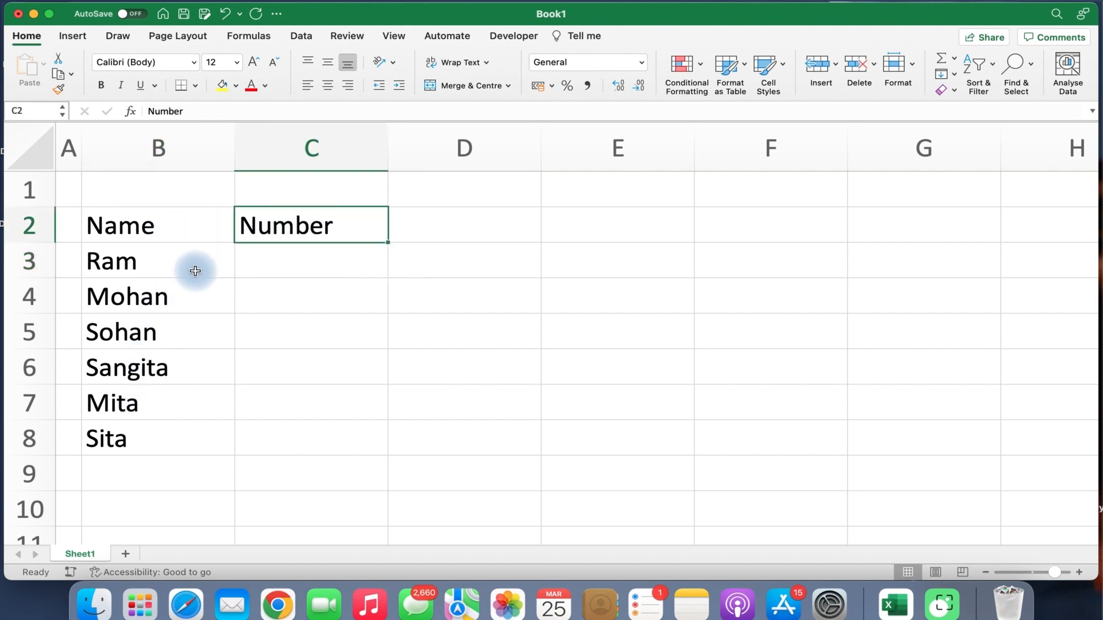
left_click(194, 268)
left_click_drag(194, 292, 179, 428)
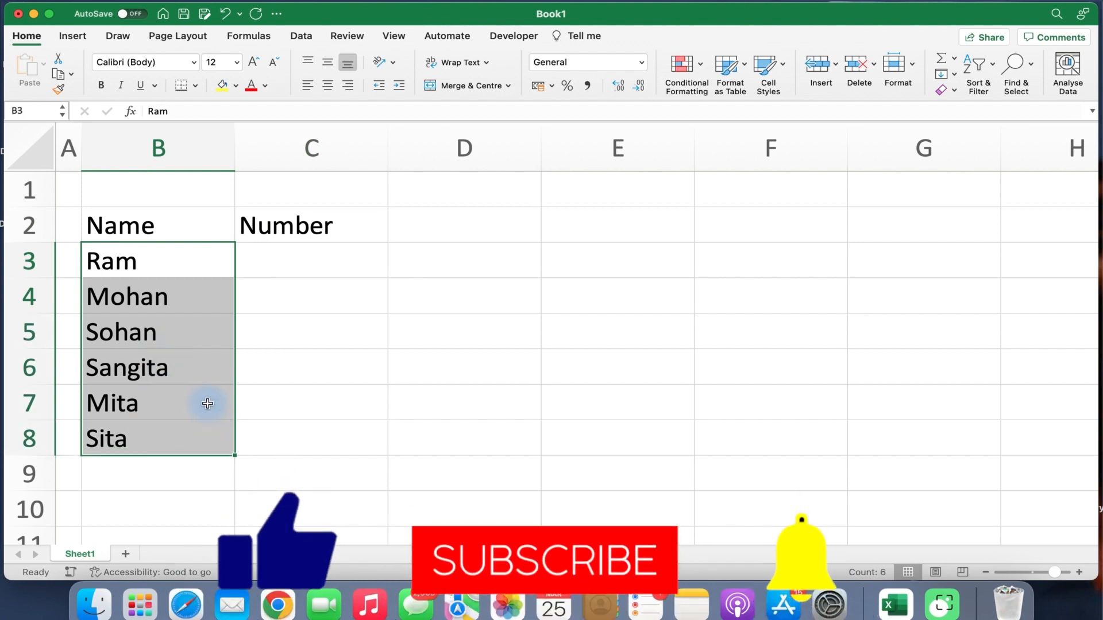
left_click(278, 260)
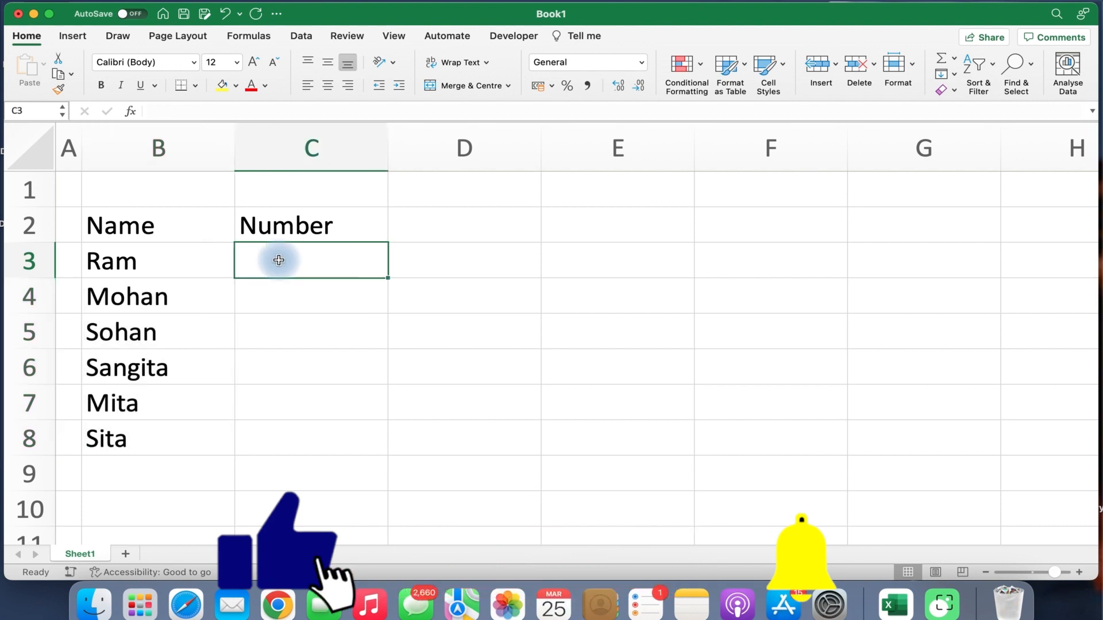
type("23")
key("Return")
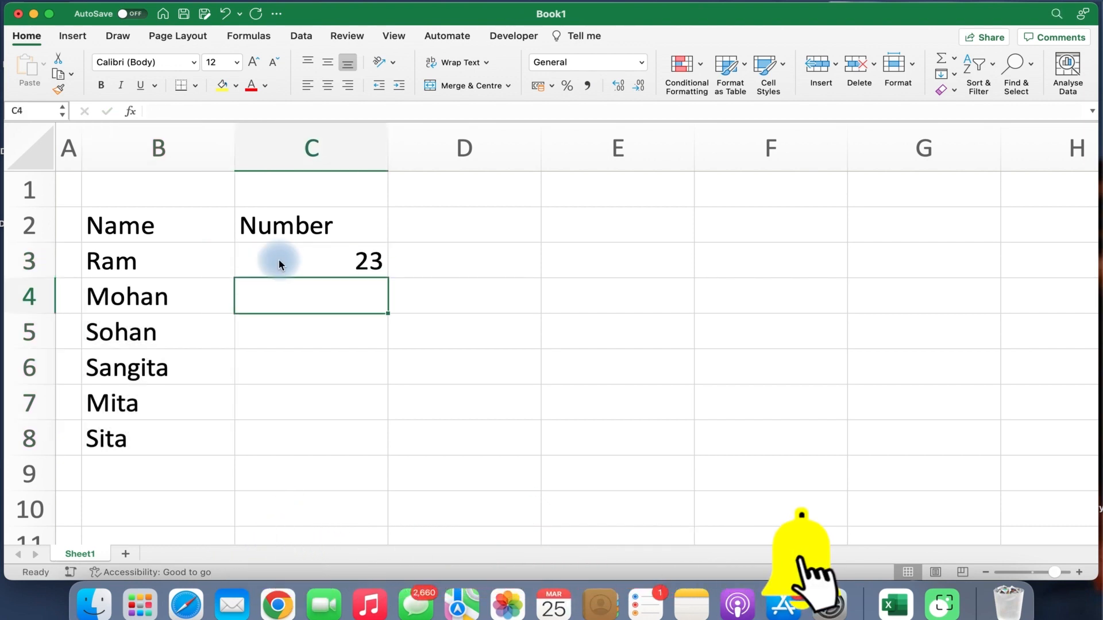
type("45")
key("Return")
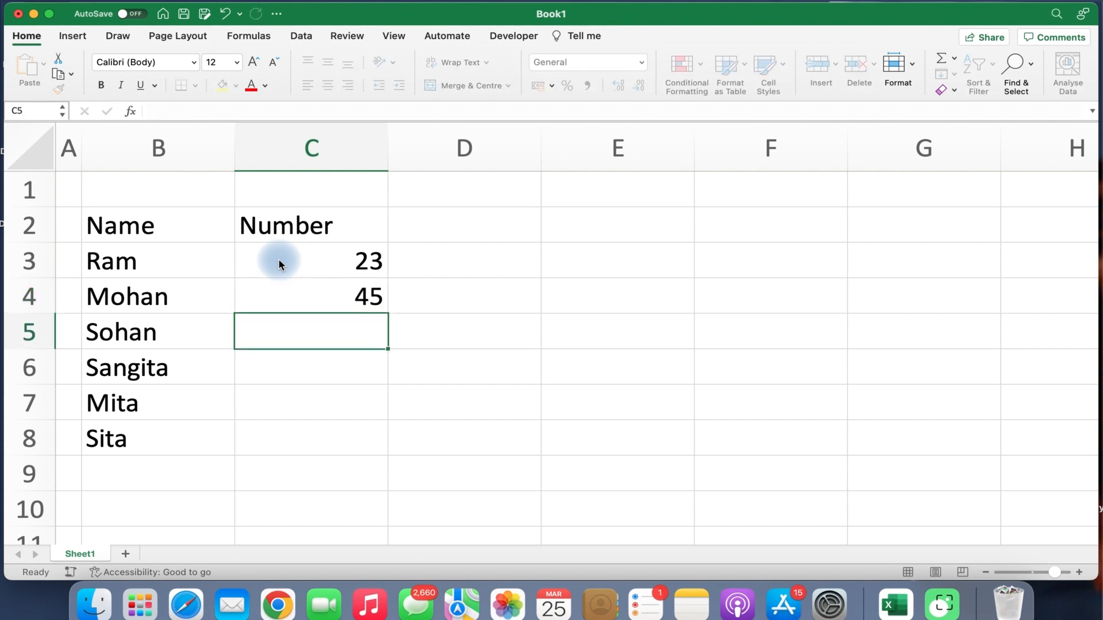
type("57")
key("Return")
Enter 12, 33 and 67 in C6:C8.
type("12")
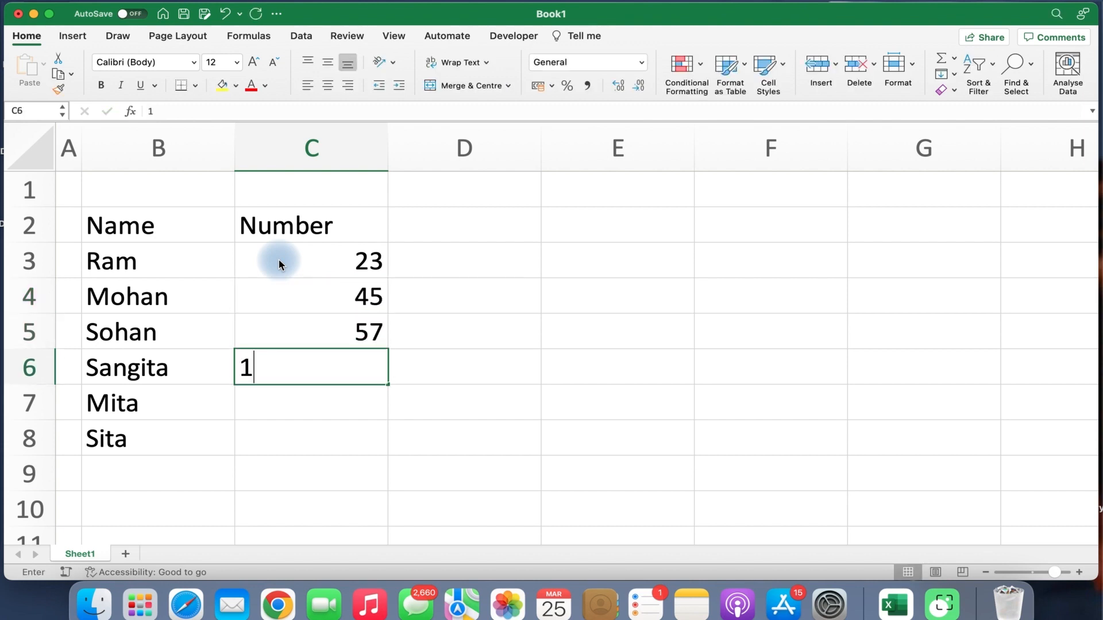
key("Return")
type("33")
key("Return")
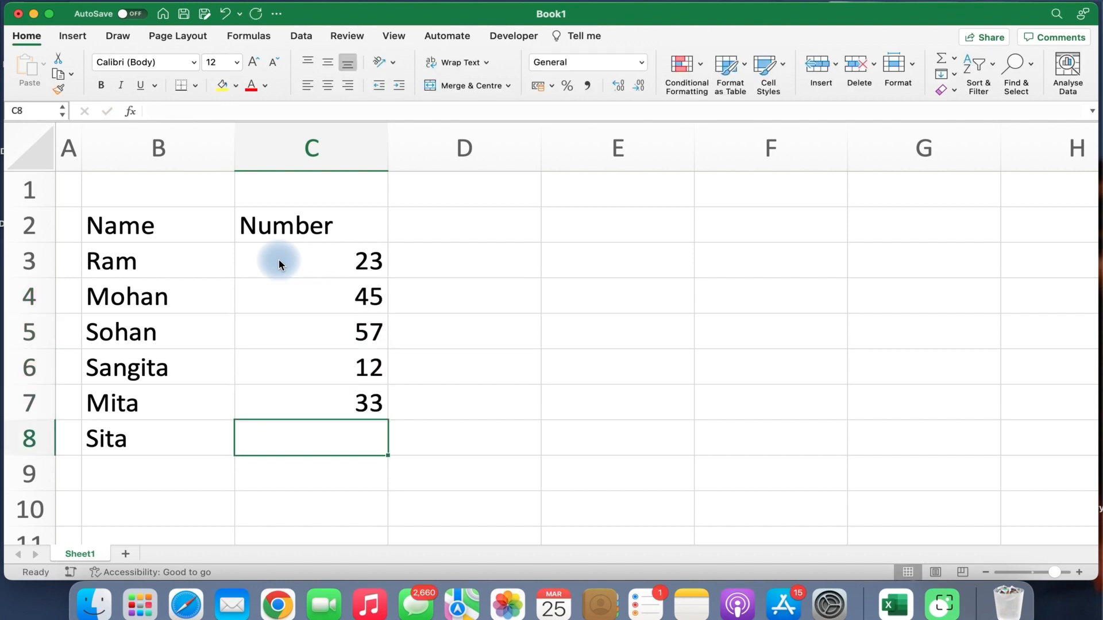
type("67")
key("Return")
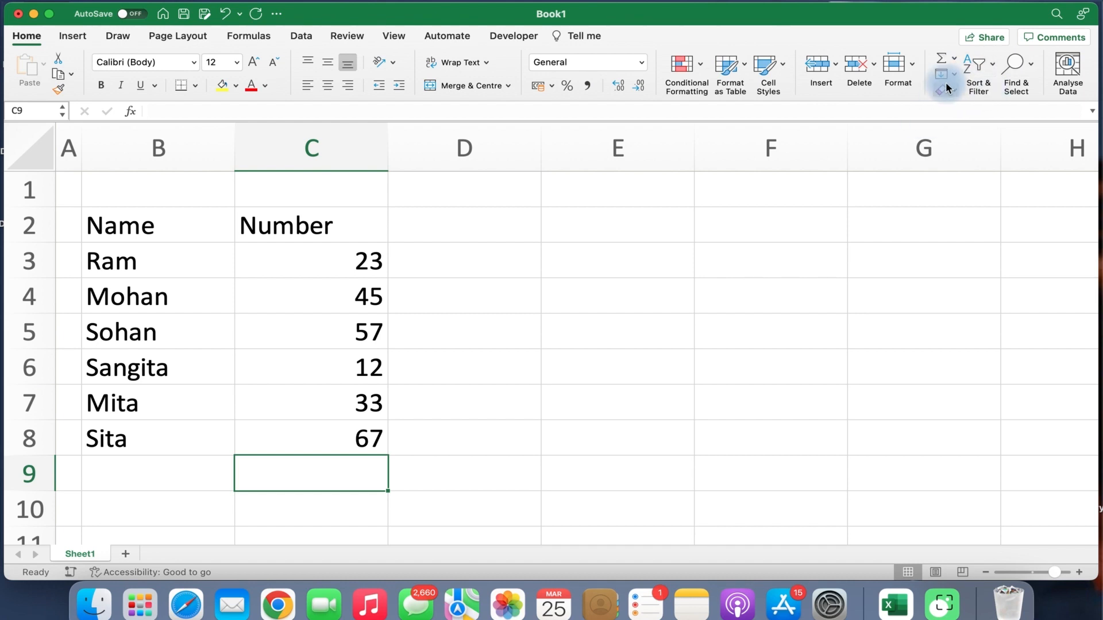
left_click(674, 170)
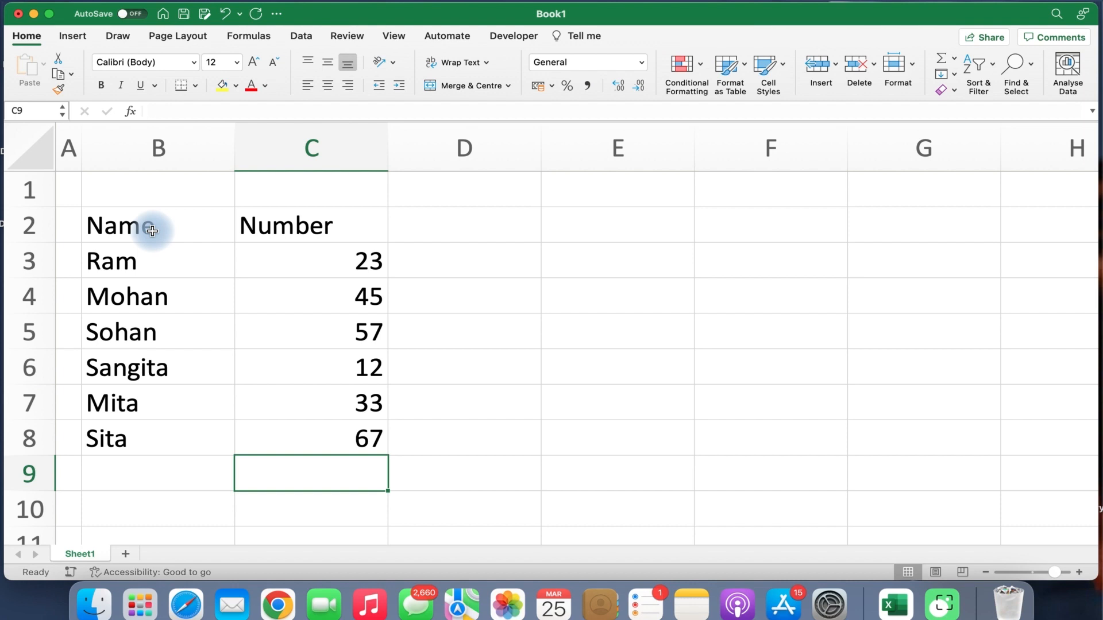
Put borders around every cell of the table B2:C8.
left_click_drag(152, 231, 284, 454)
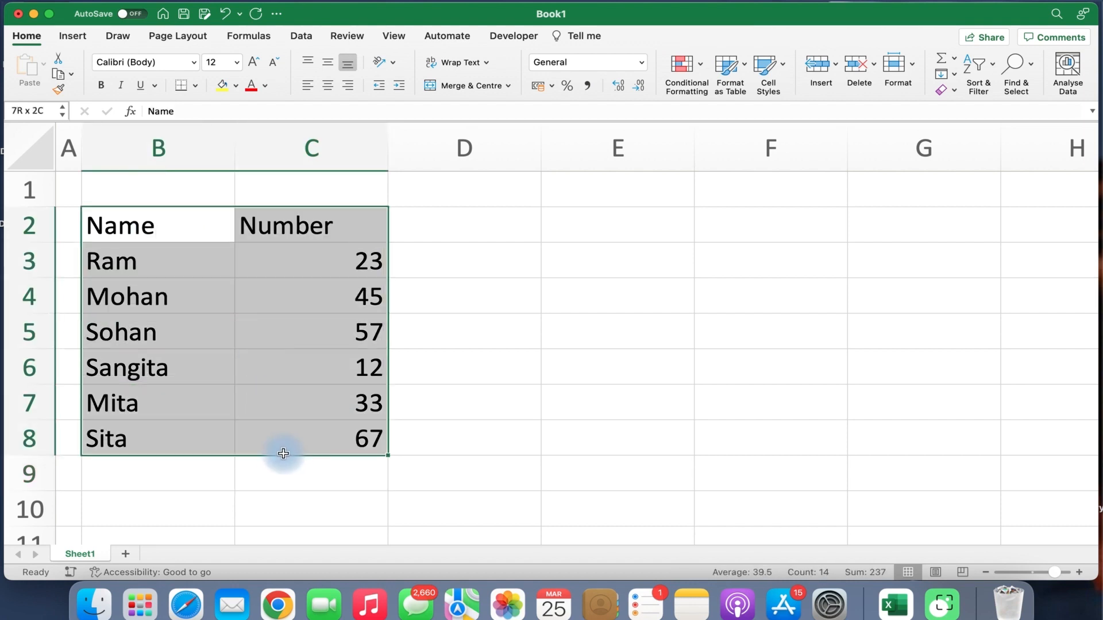
left_click(195, 86)
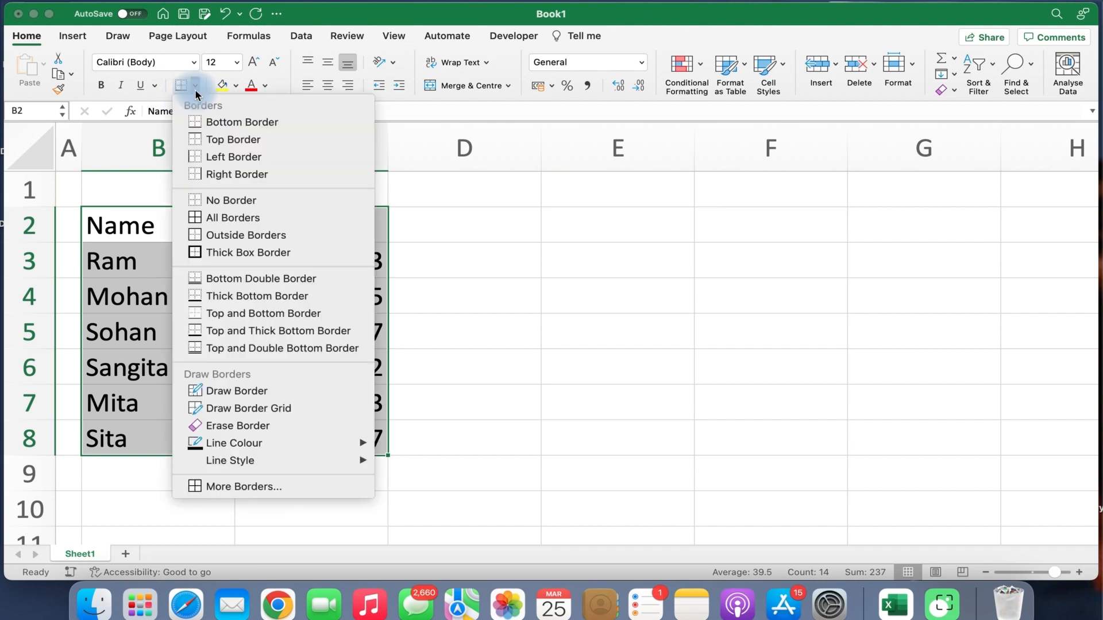
left_click(213, 218)
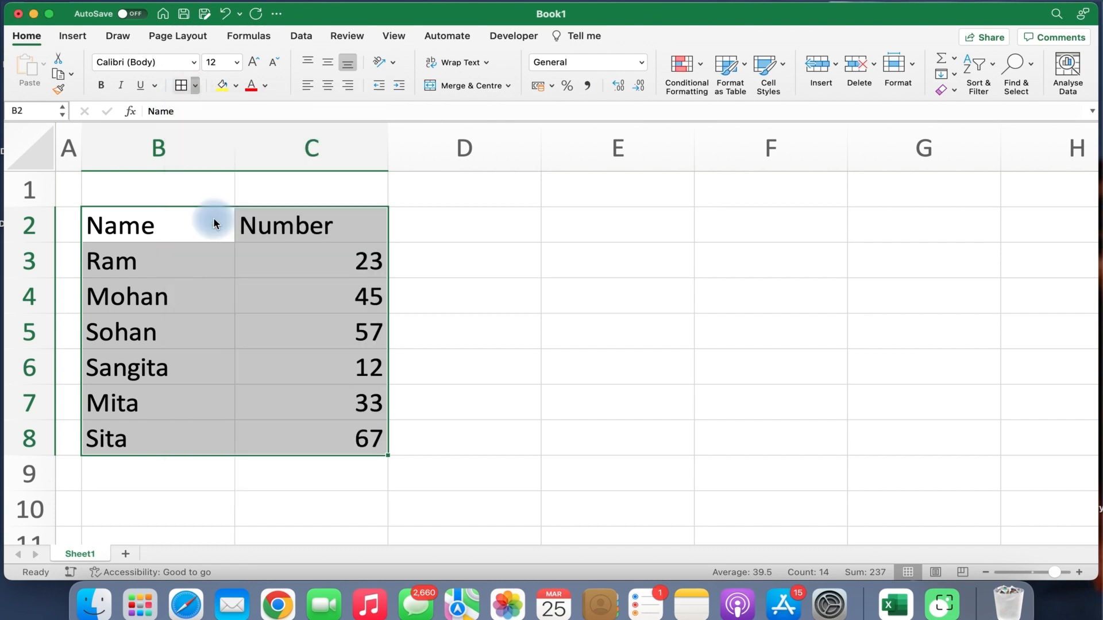
left_click(209, 277)
Make the header cells B2:C2 bold with a light blue fill.
left_click_drag(177, 229, 316, 227)
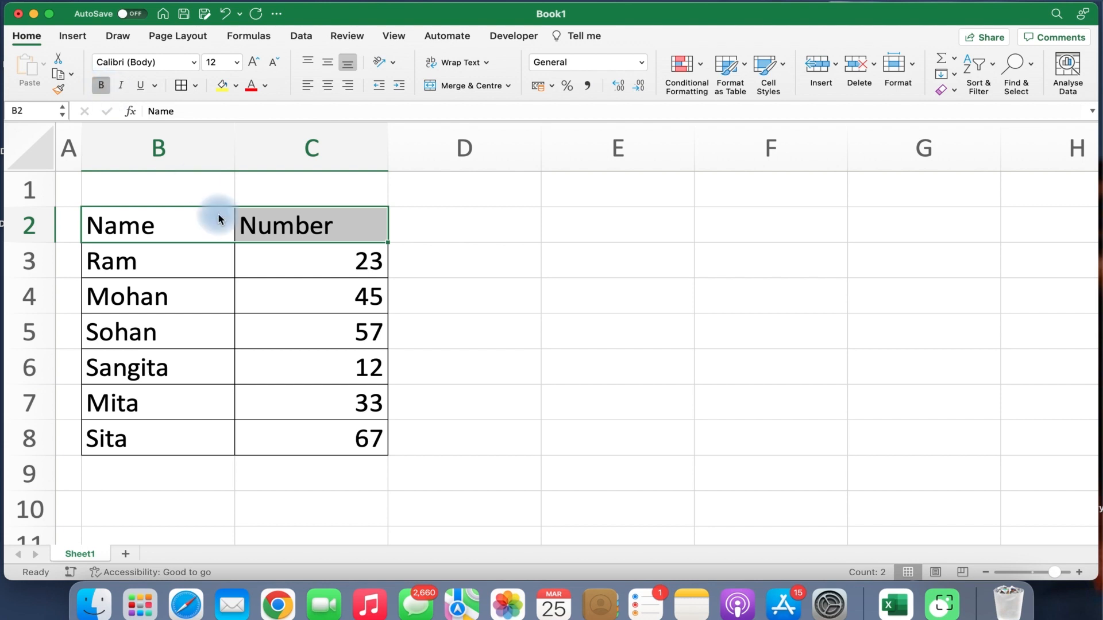
key("super+b")
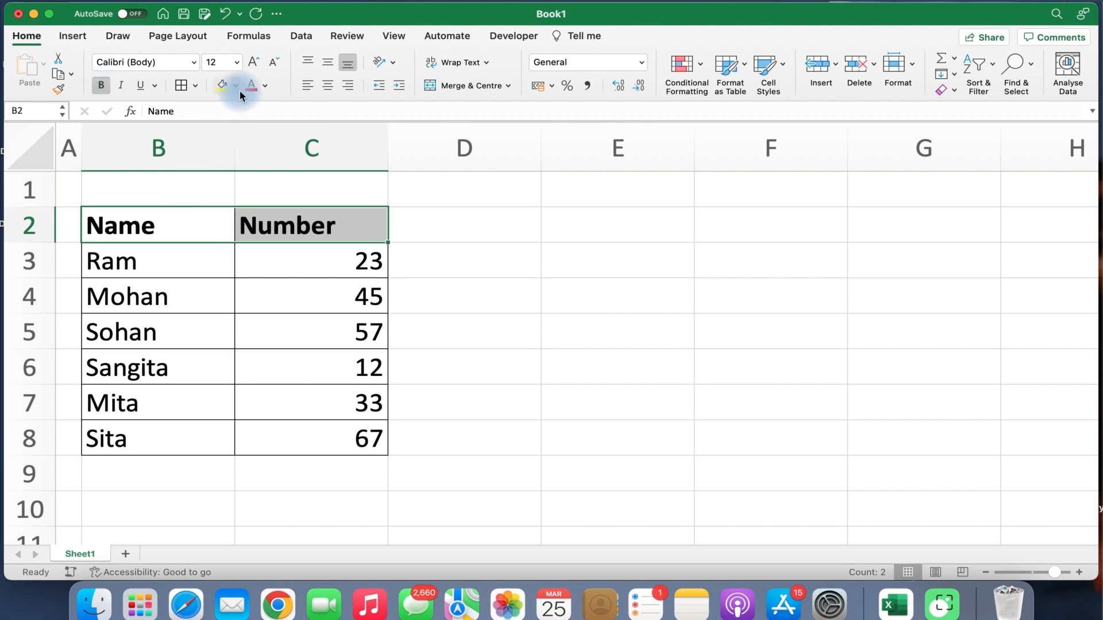
left_click(238, 87)
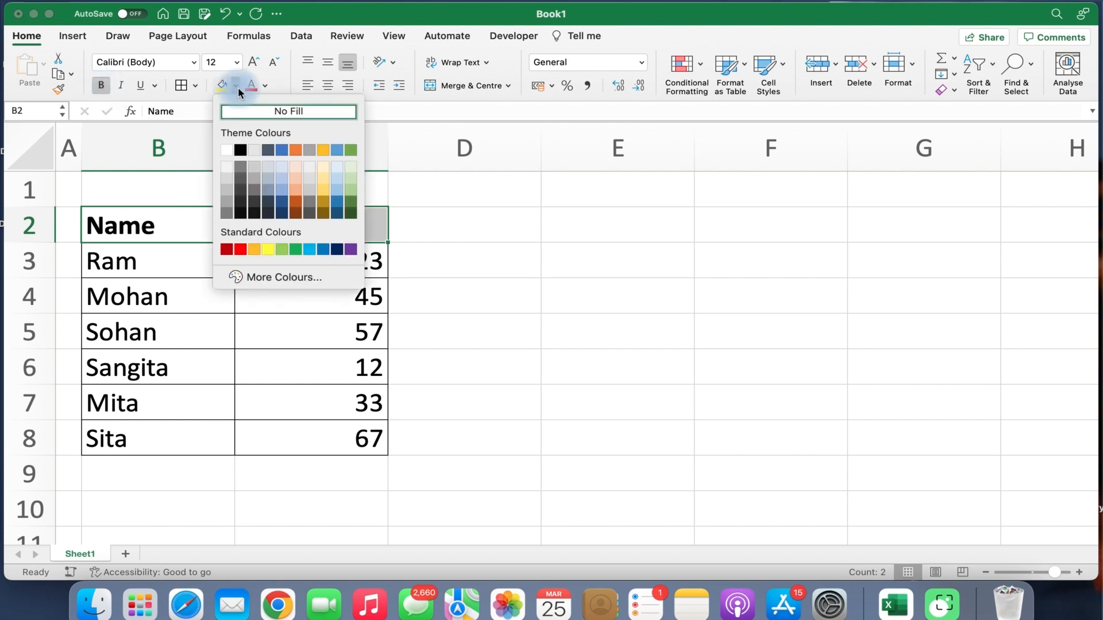
left_click(284, 168)
left_click(240, 337)
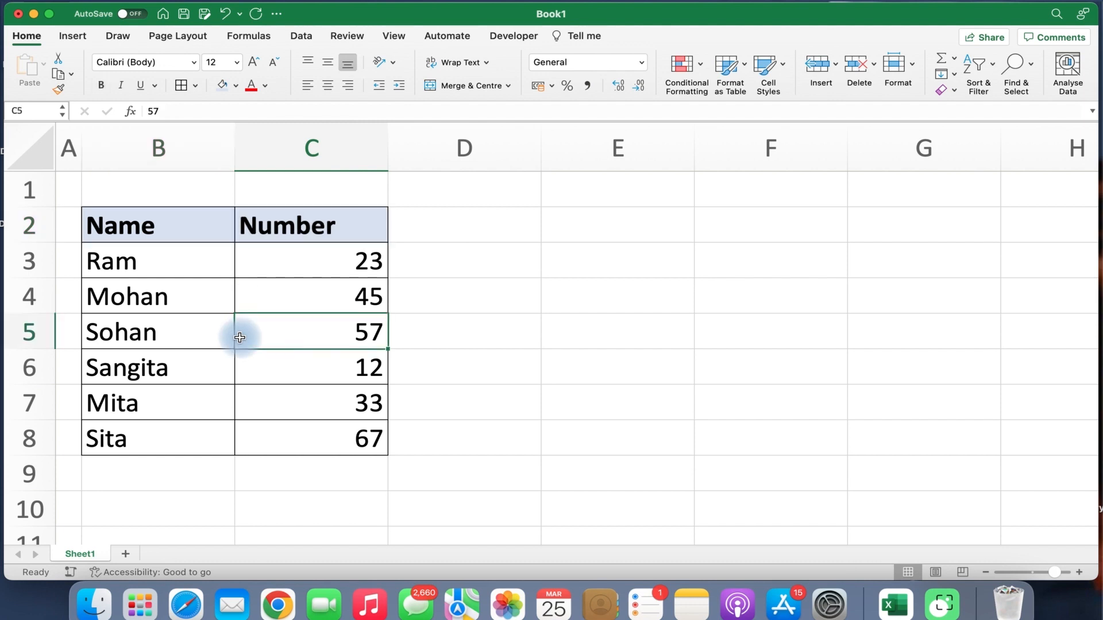
left_click_drag(345, 266, 338, 441)
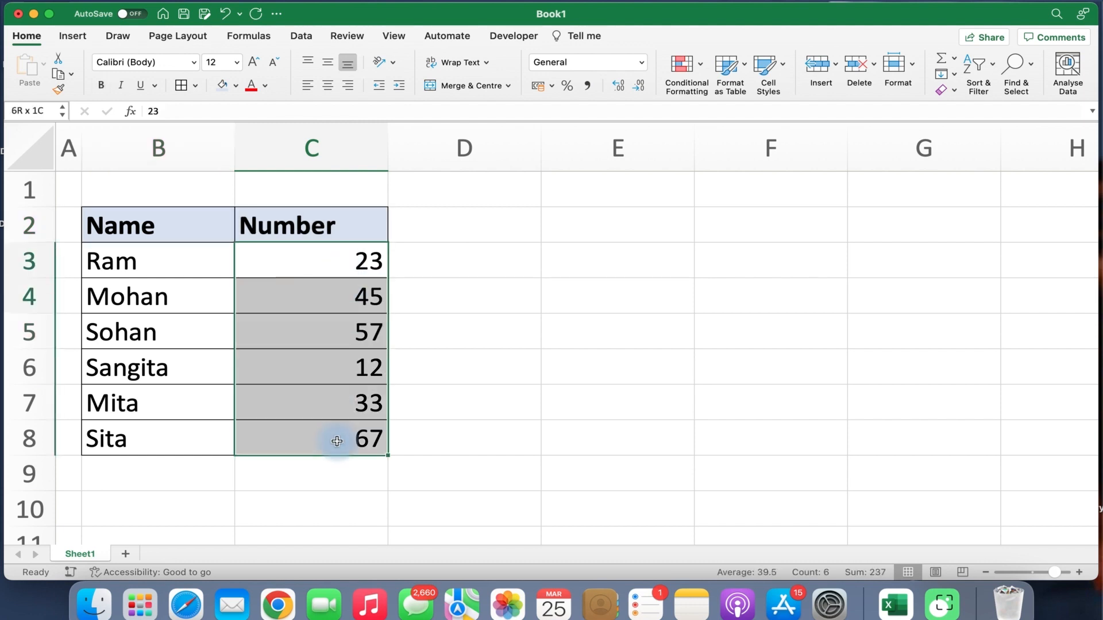
left_click_drag(320, 224, 326, 451)
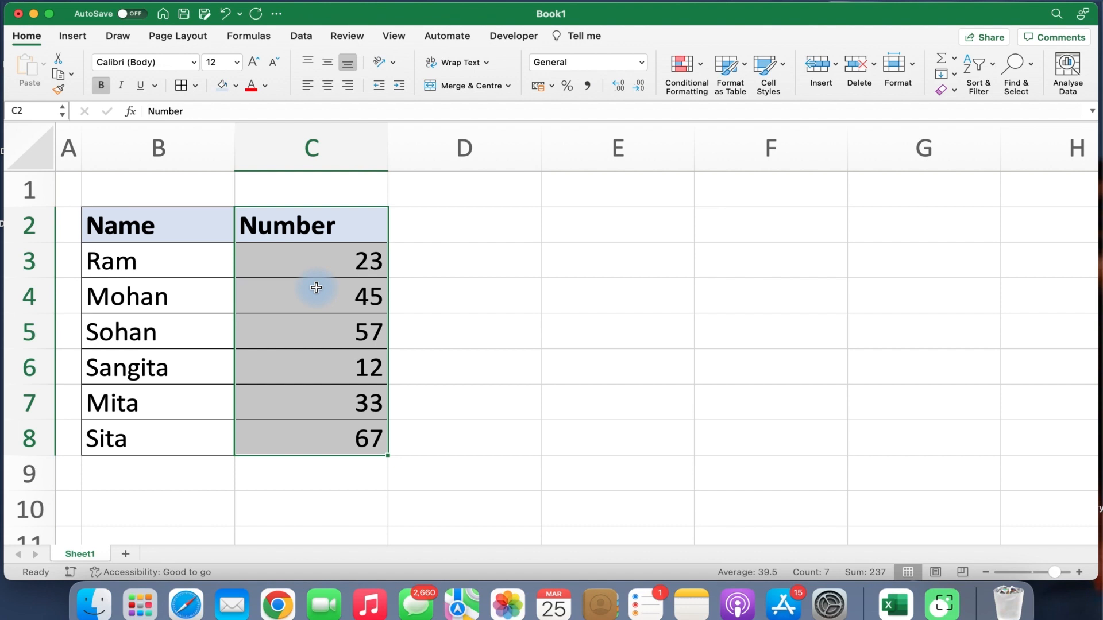
Centre-align the Number column C2:C8.
left_click(176, 274)
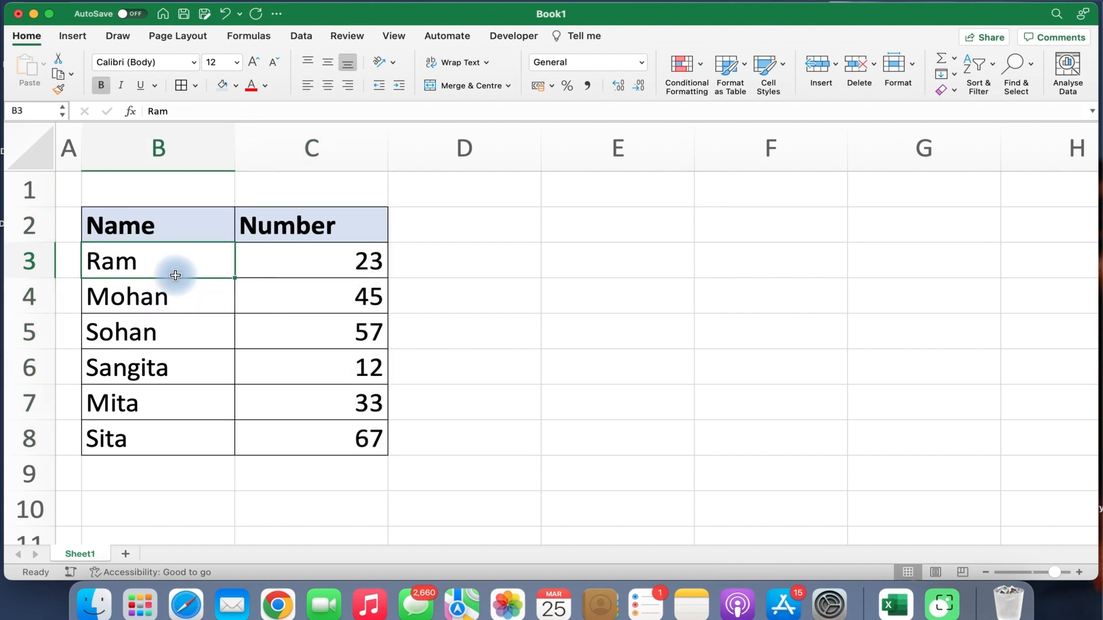
left_click_drag(299, 218, 297, 449)
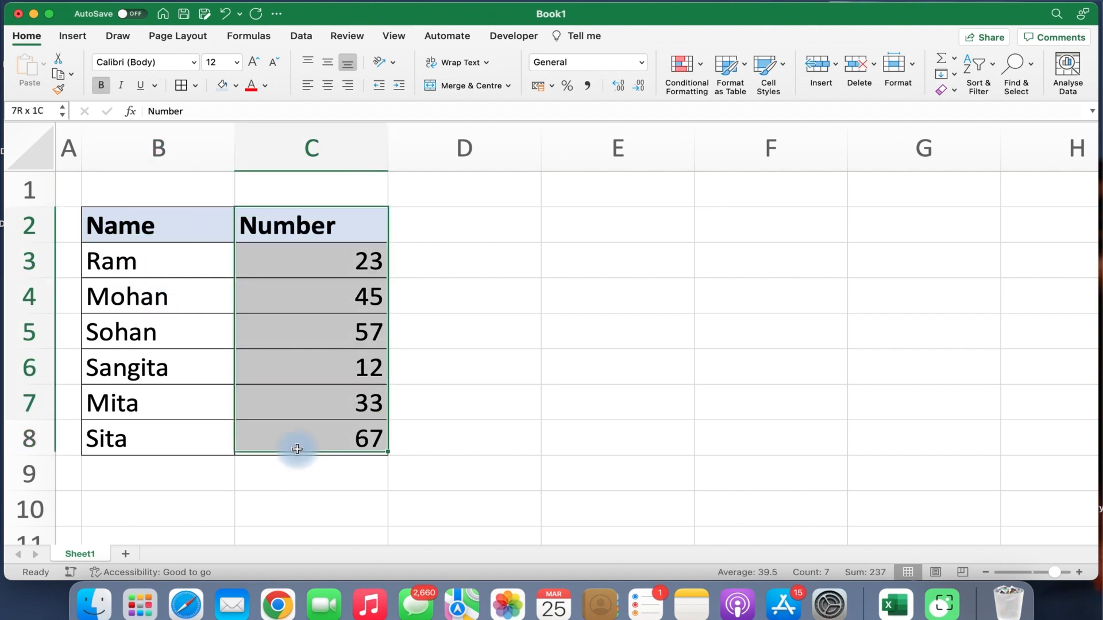
left_click(326, 85)
left_click(190, 344)
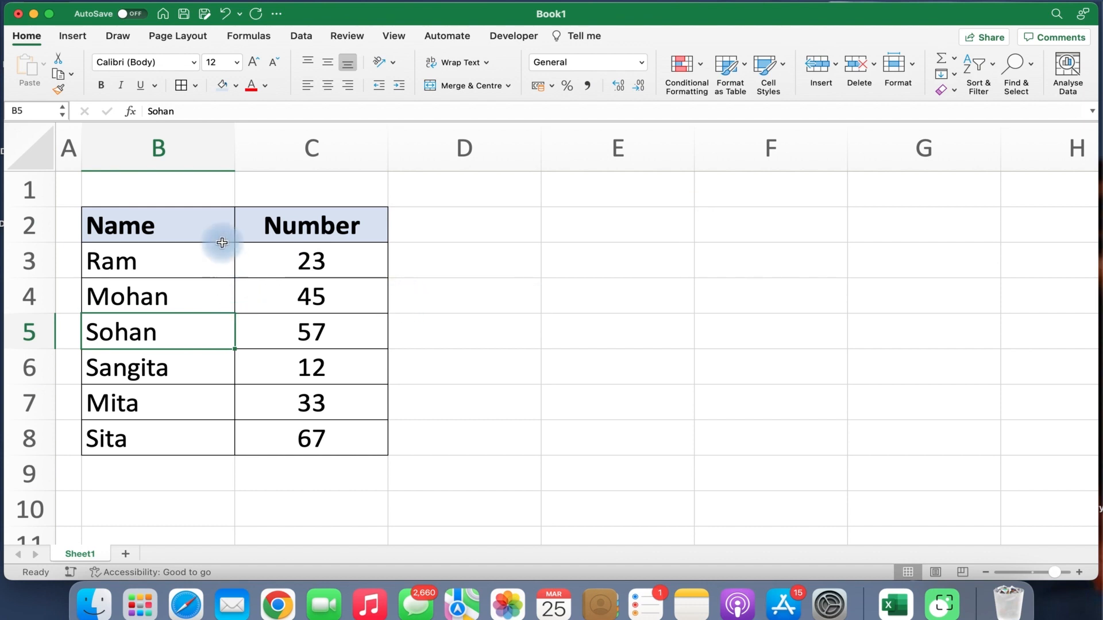
Select the whole Name/Number table B2:C8.
left_click_drag(221, 226, 291, 435)
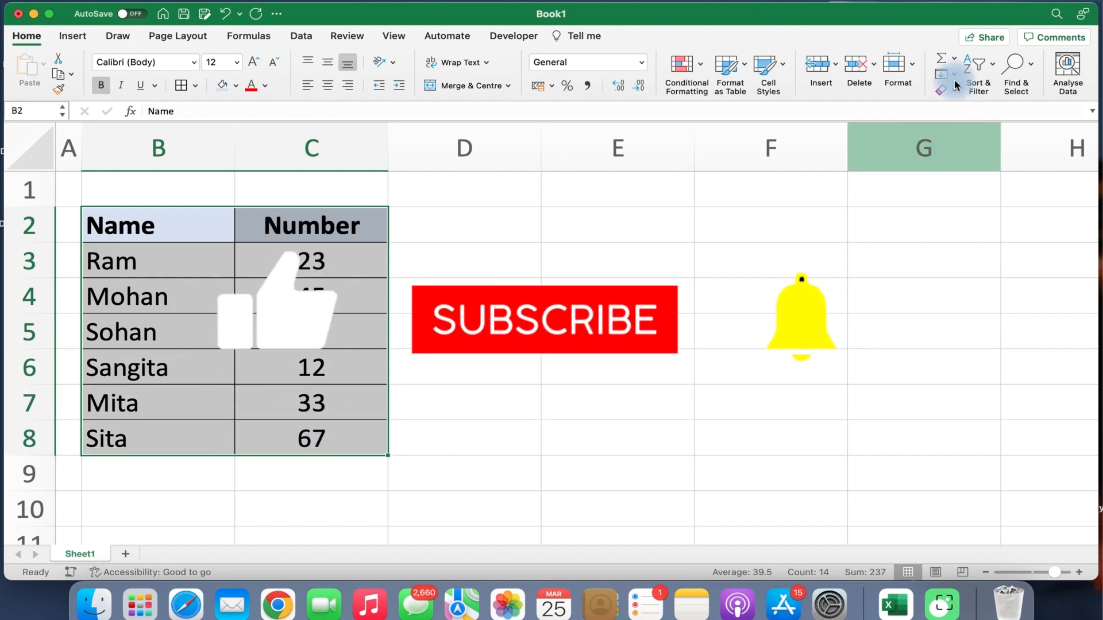
left_click(955, 59)
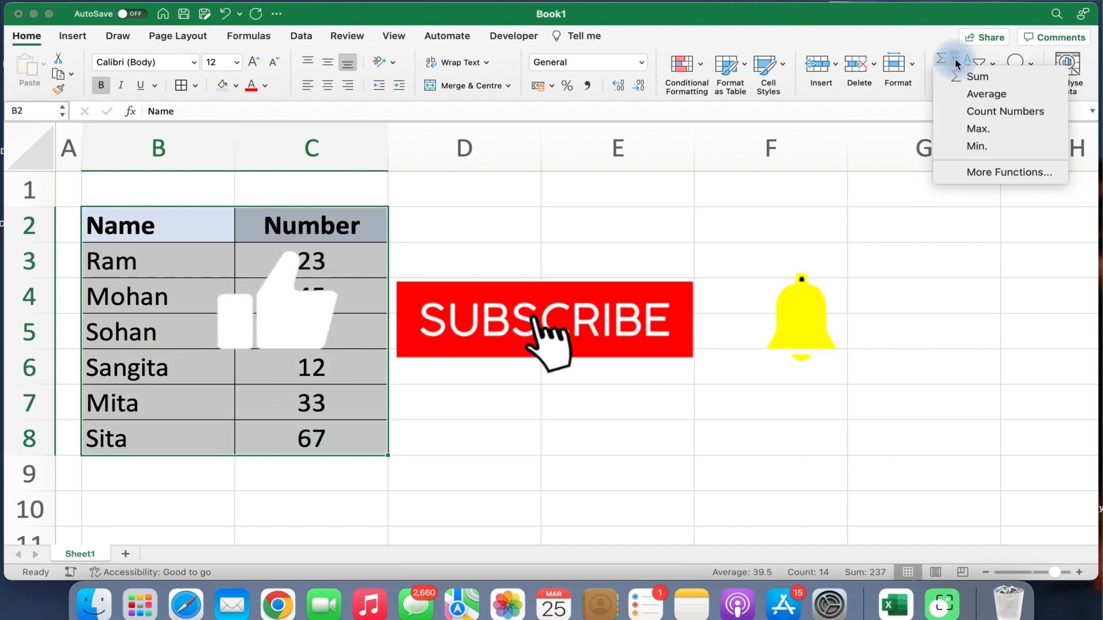
left_click(887, 230)
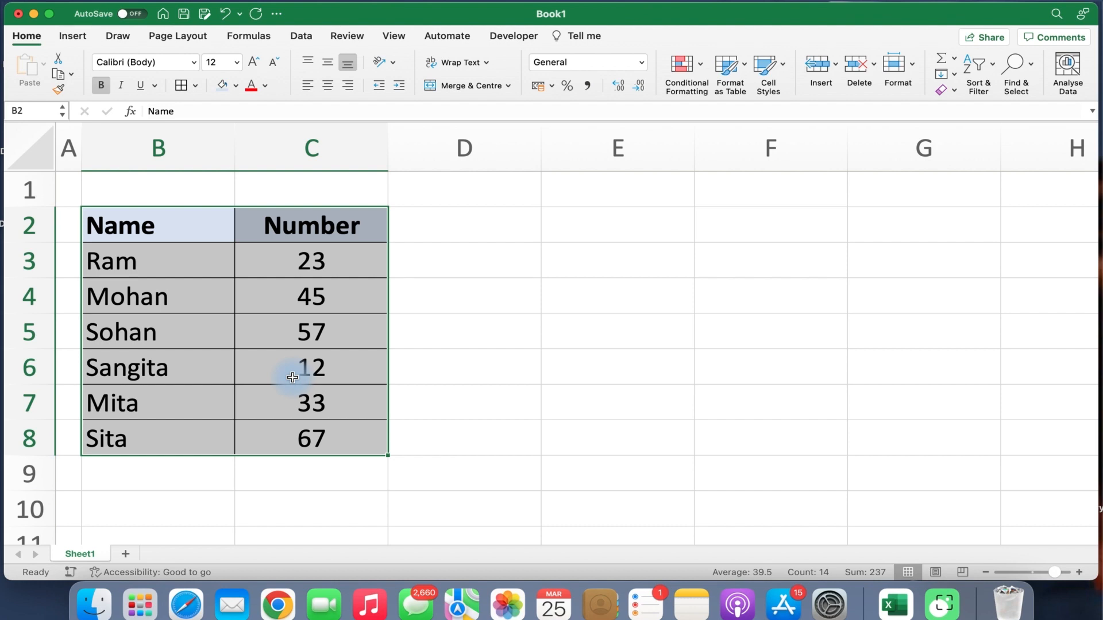
left_click(319, 431)
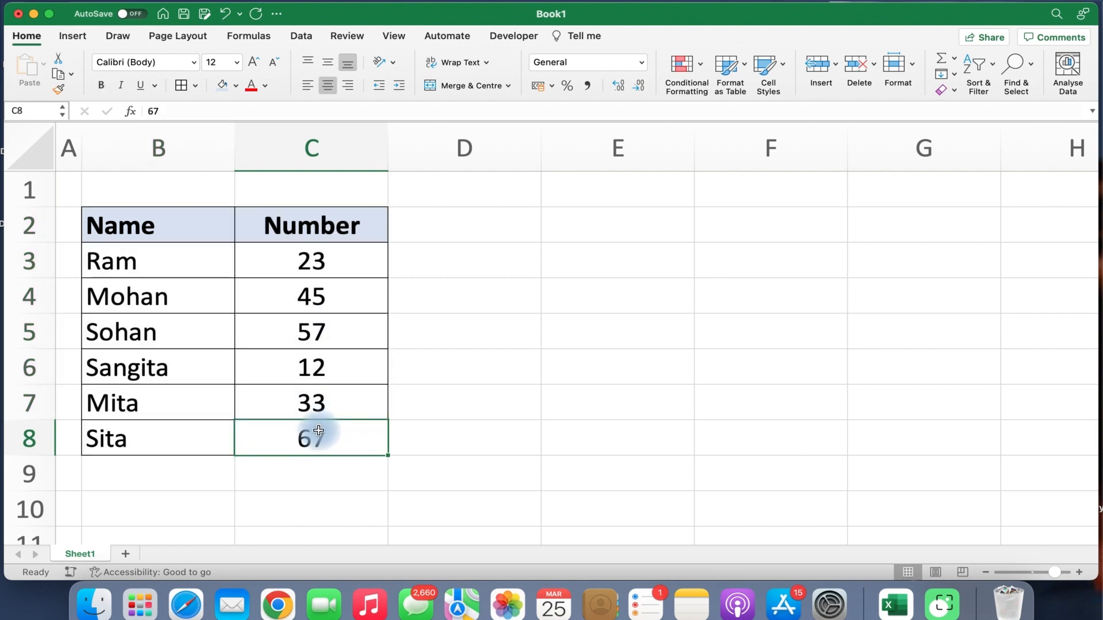
left_click_drag(177, 239, 294, 441)
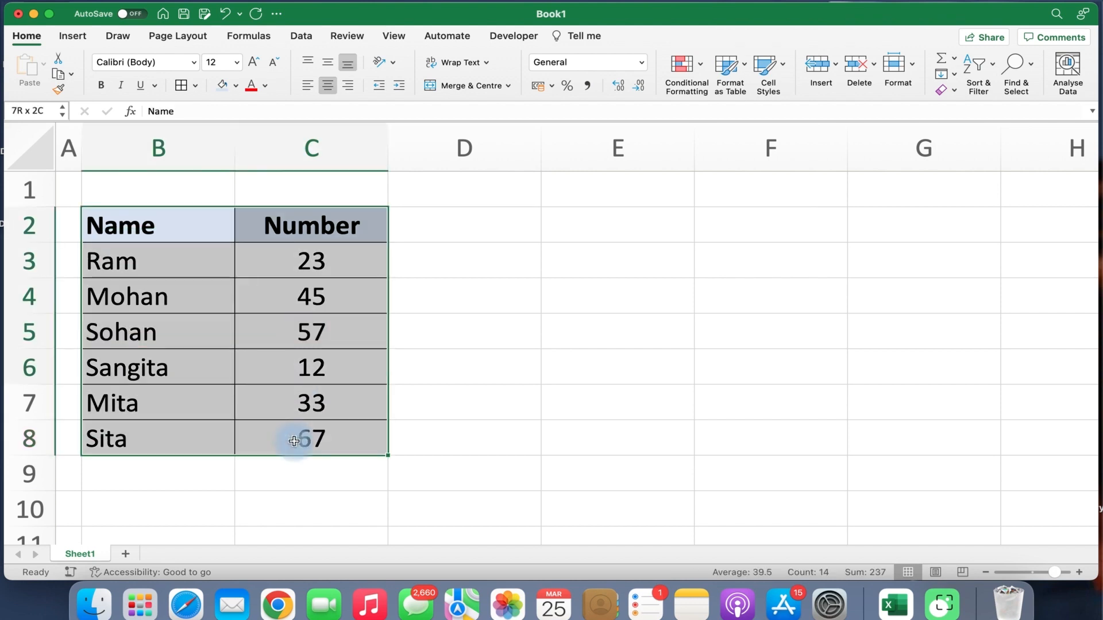
left_click(728, 311)
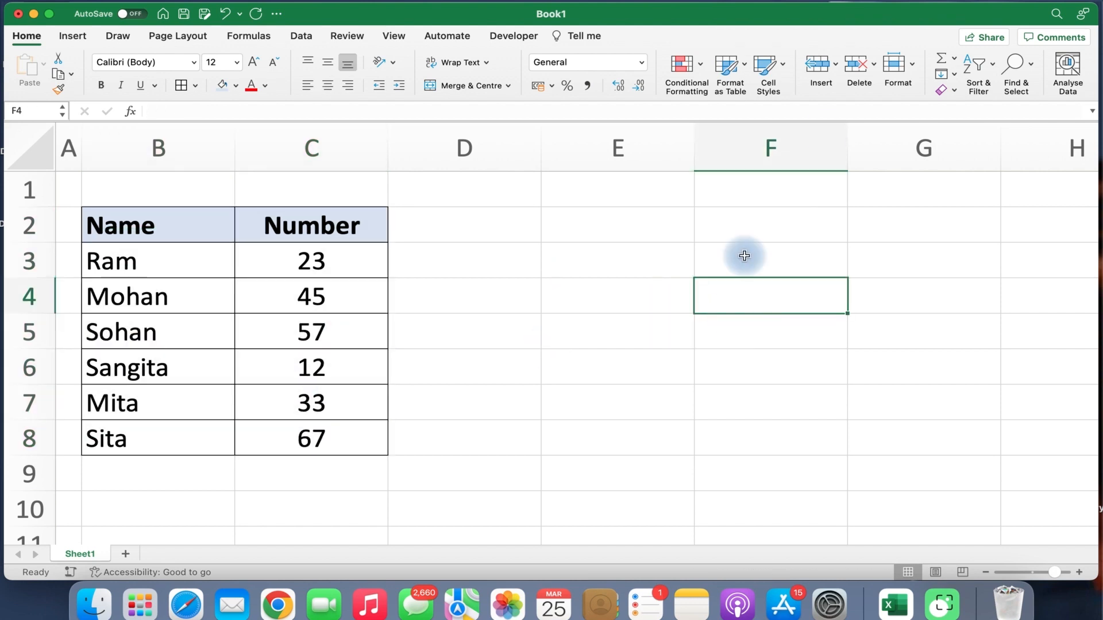
left_click(954, 63)
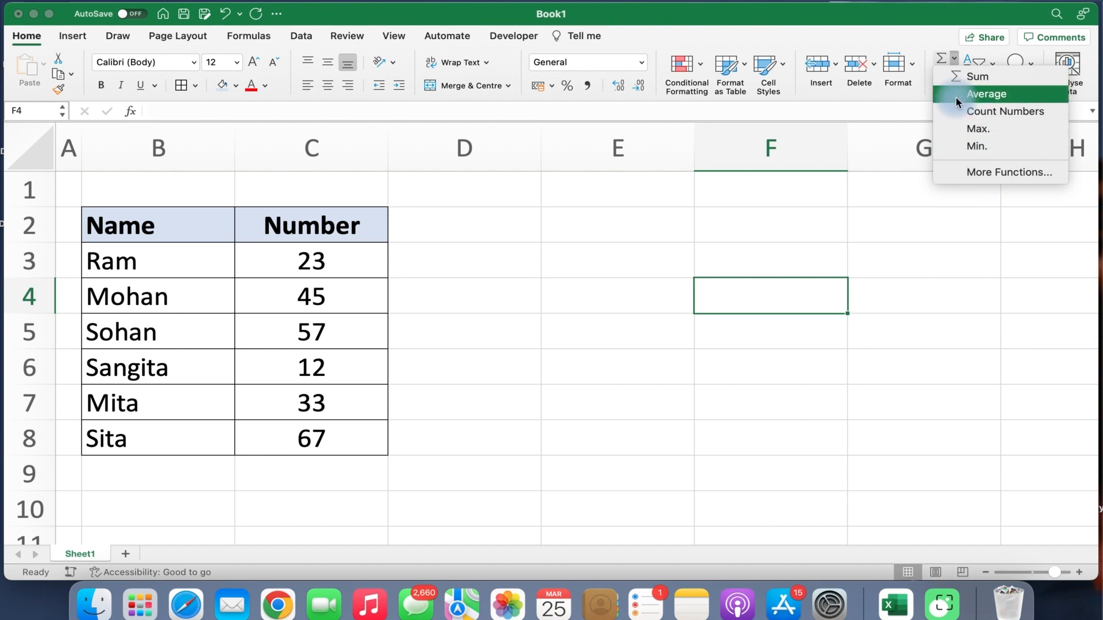
left_click(954, 60)
left_click(954, 60)
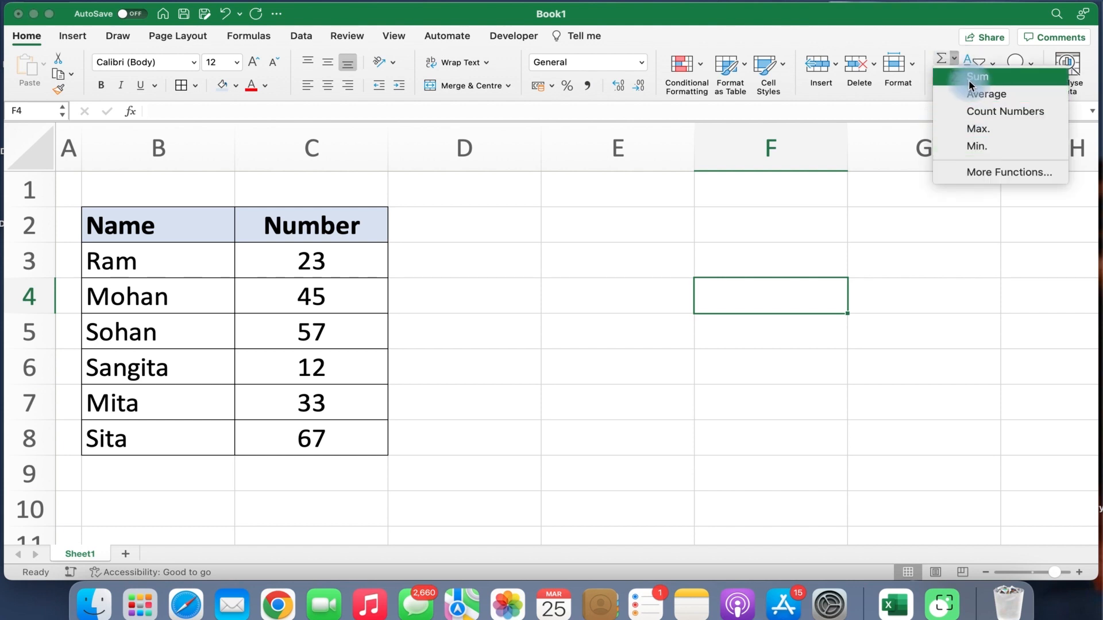
left_click(496, 408)
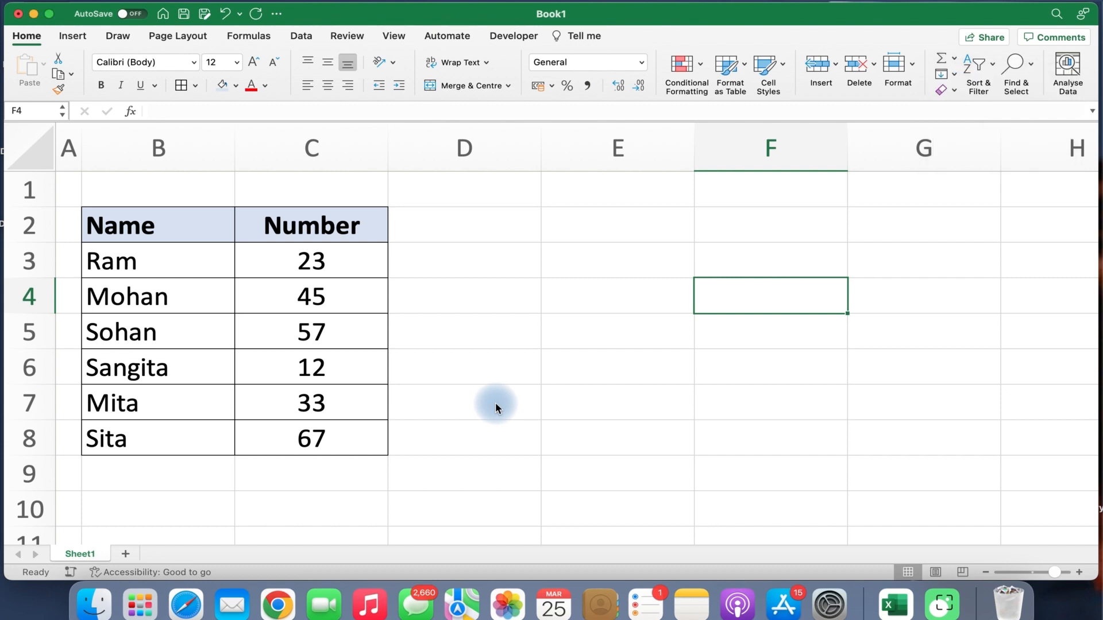
left_click(431, 436)
Insert =SUM(C3:C8) in C9 with AutoSum, giving 237.
left_click(348, 482)
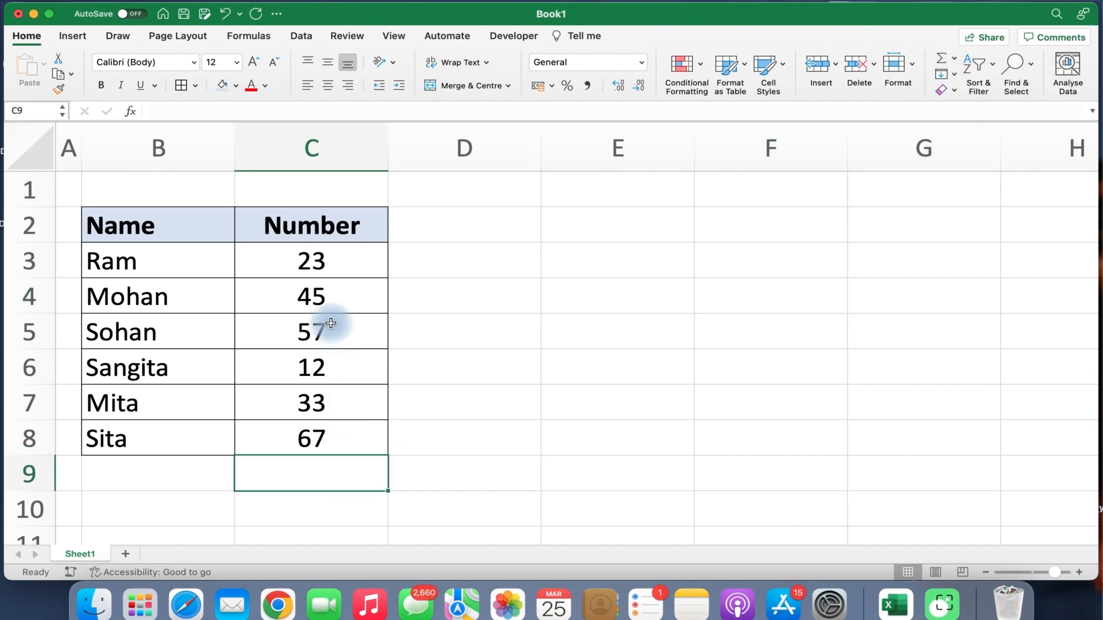
left_click_drag(325, 259, 306, 438)
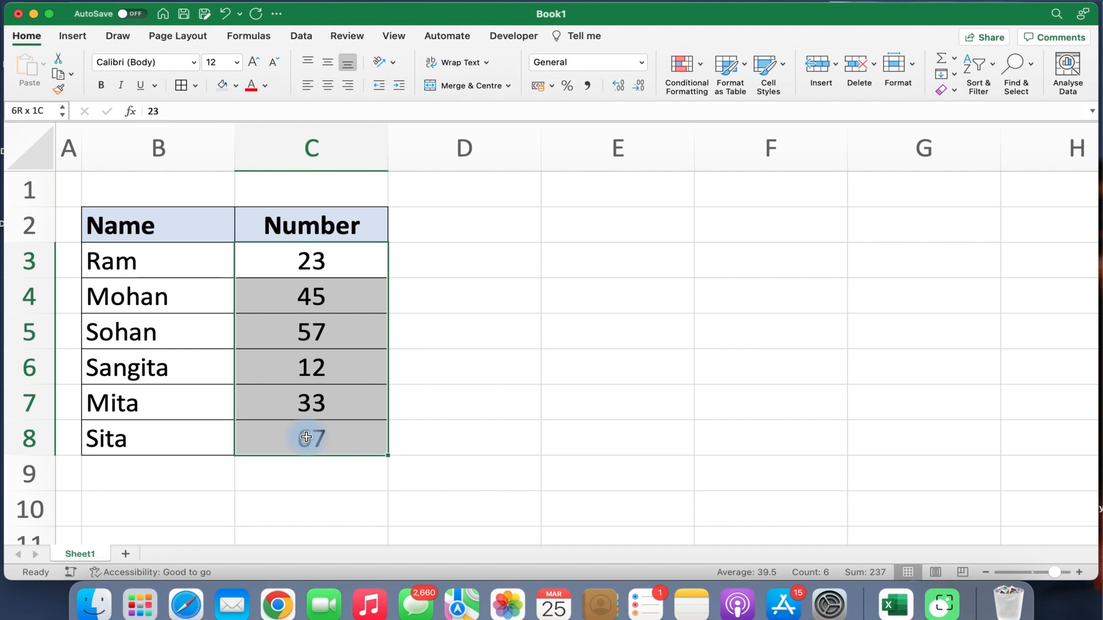
left_click(274, 480)
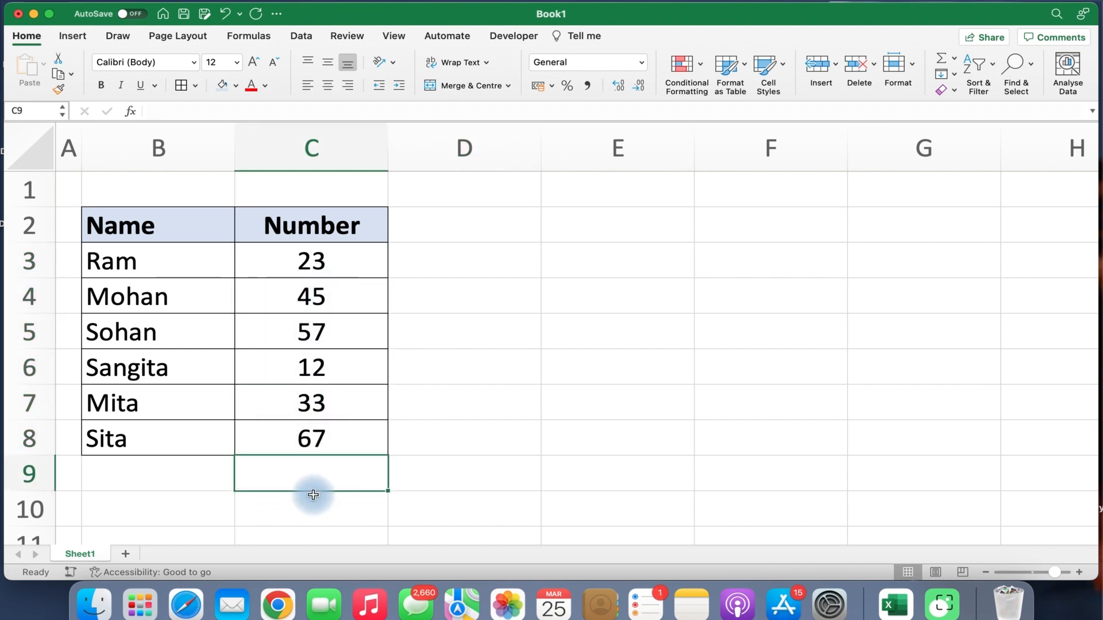
left_click(434, 474)
left_click(339, 471)
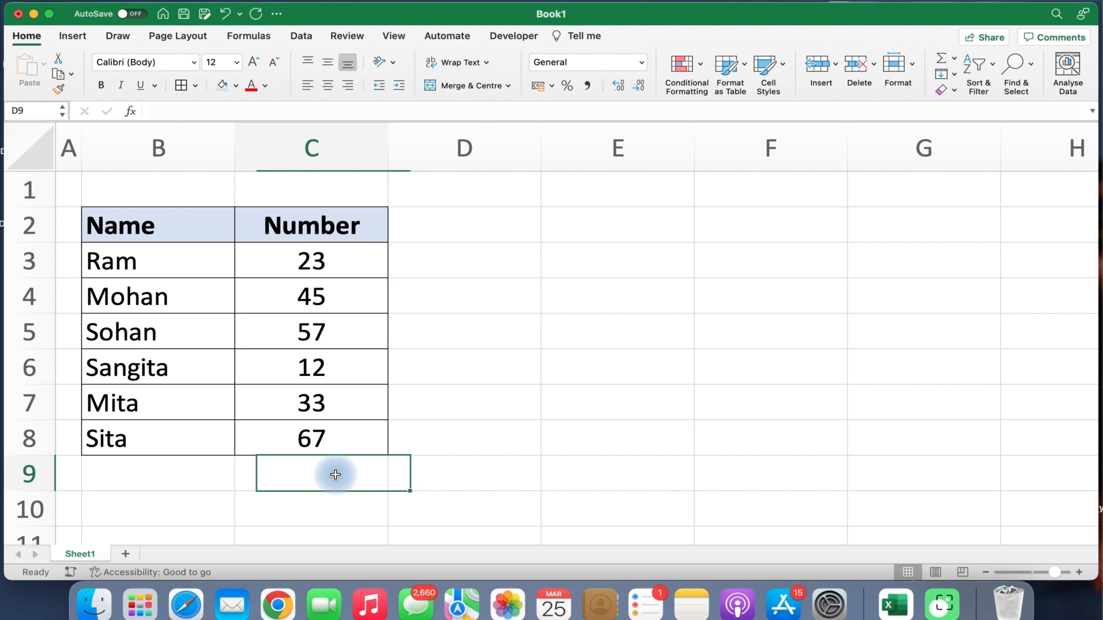
left_click(501, 432)
left_click(616, 370)
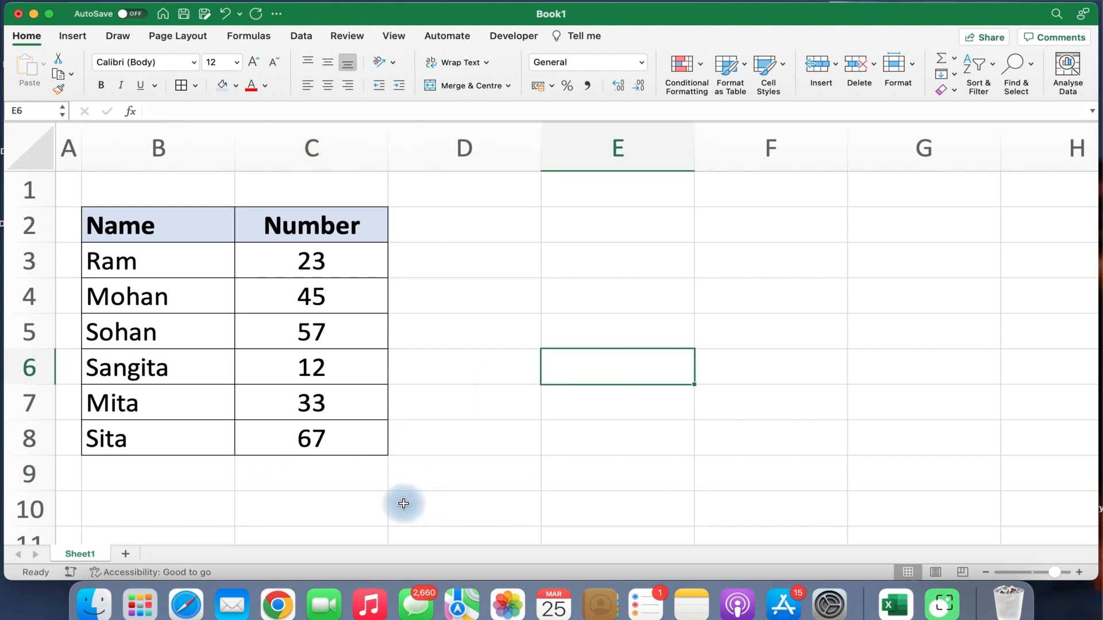
left_click(327, 472)
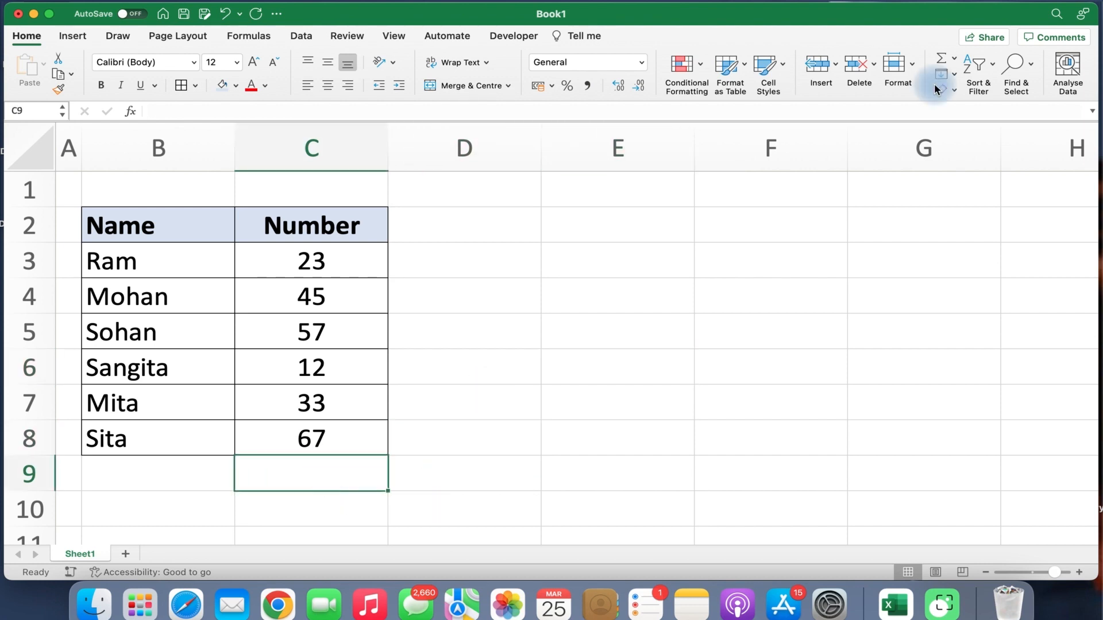
left_click(954, 58)
left_click(961, 79)
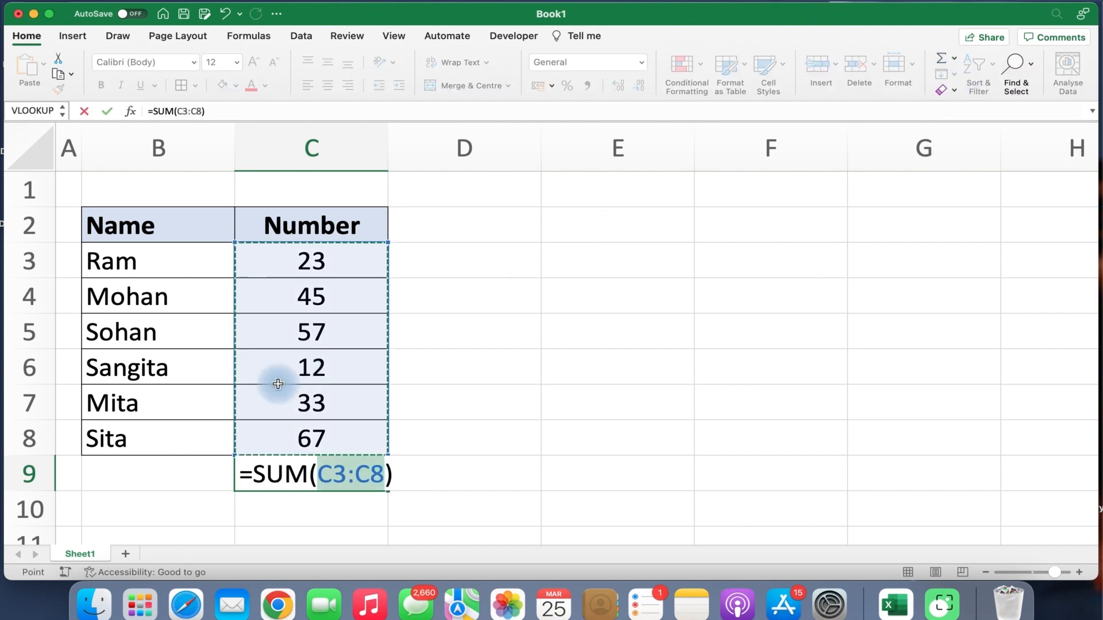
key("Return")
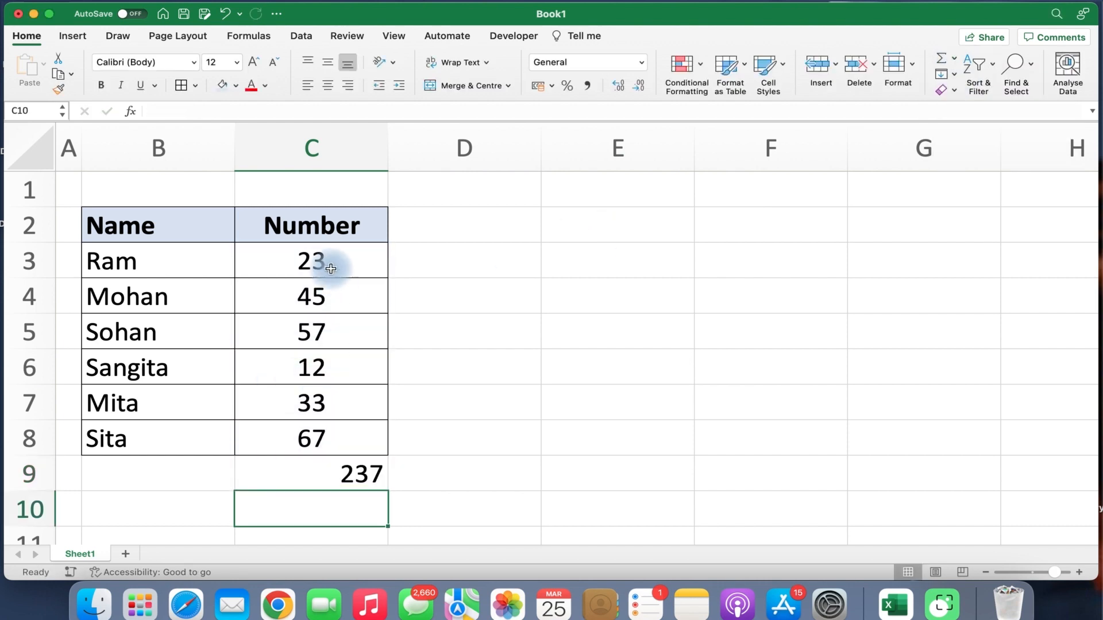
Centre the 237 total in C9.
left_click_drag(321, 260, 319, 441)
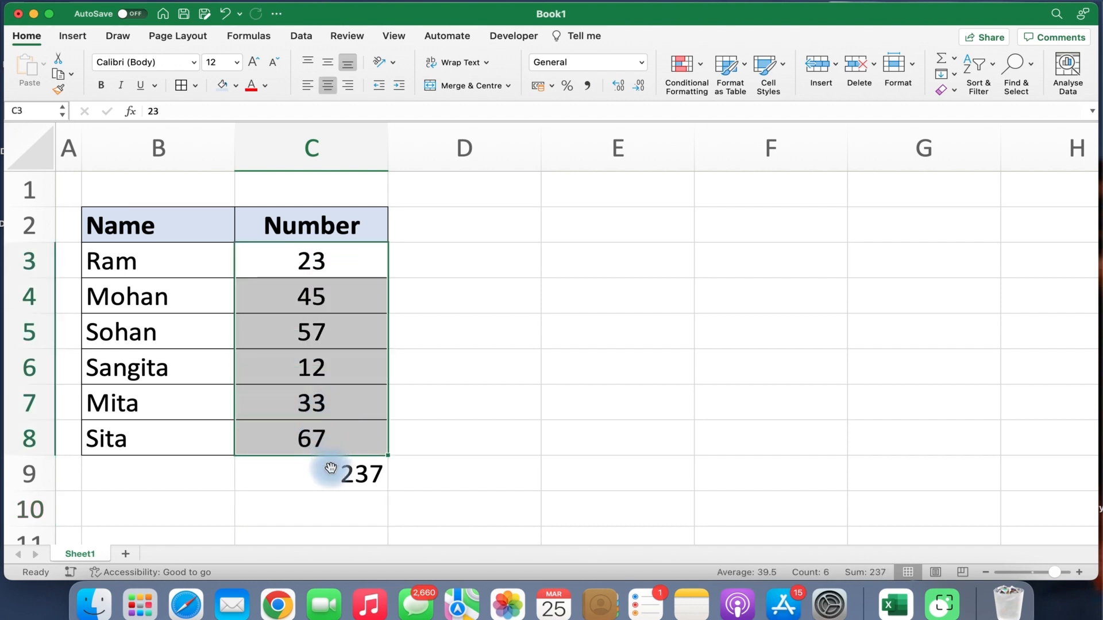
left_click(331, 470)
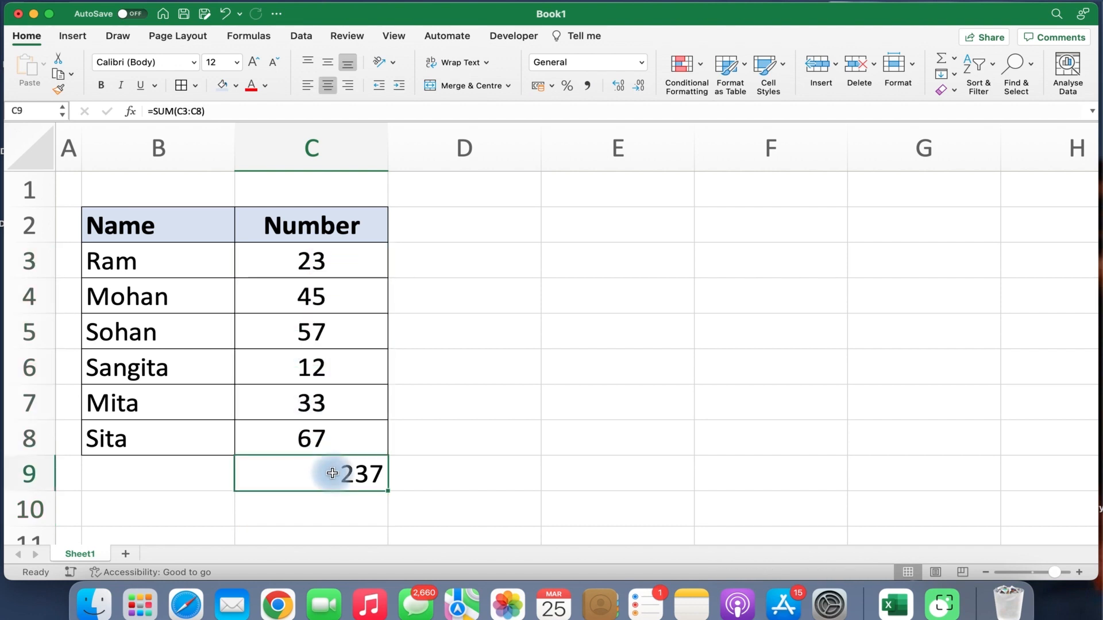
left_click(325, 86)
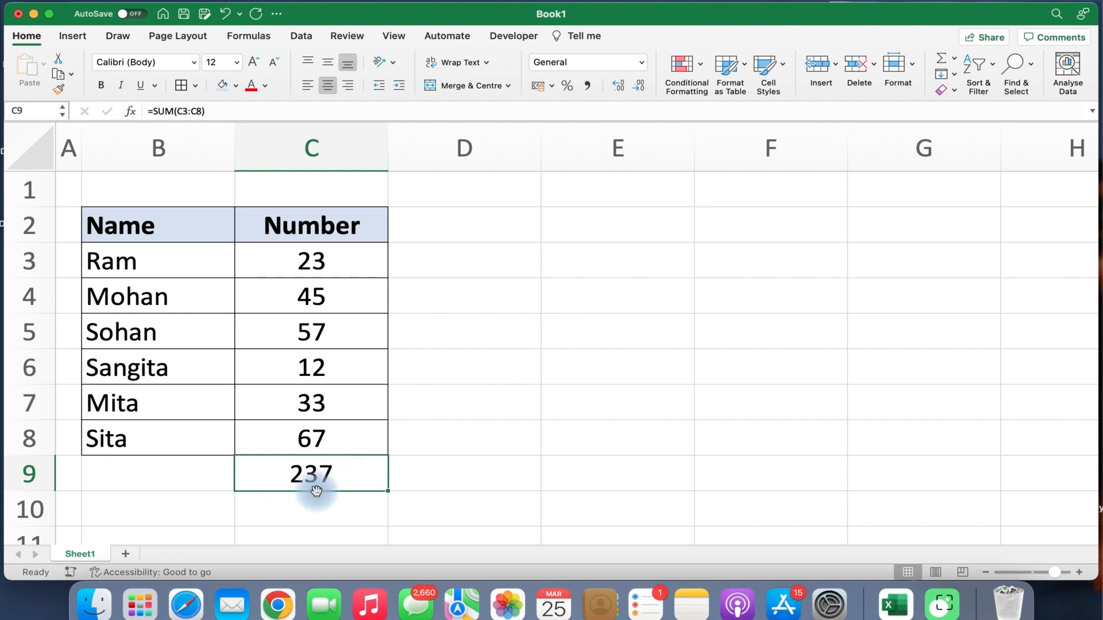
left_click(597, 394)
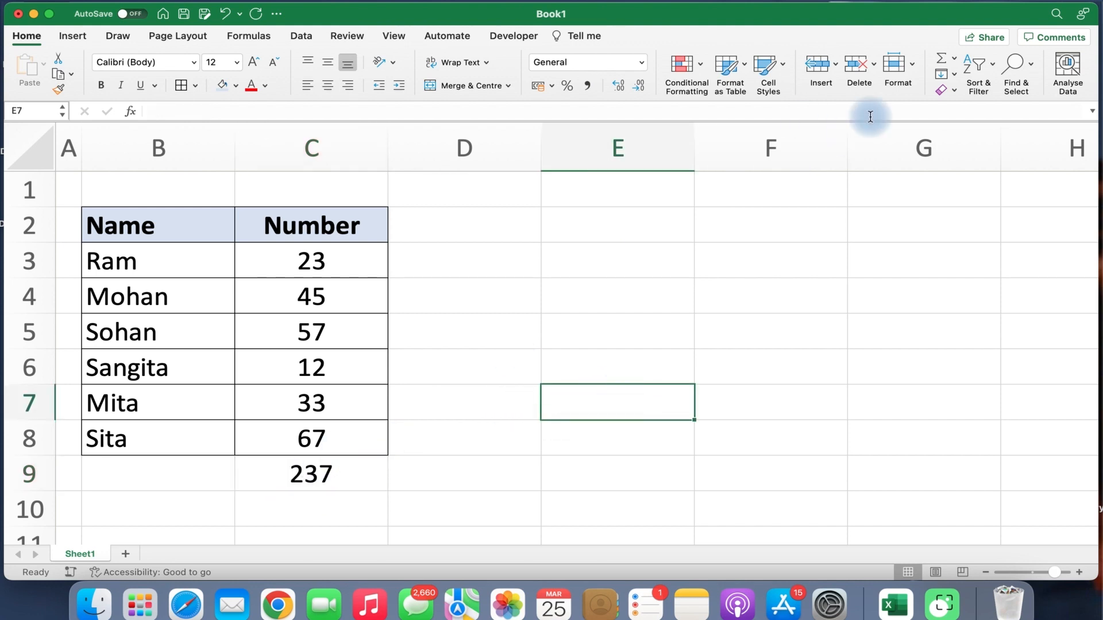
left_click(953, 58)
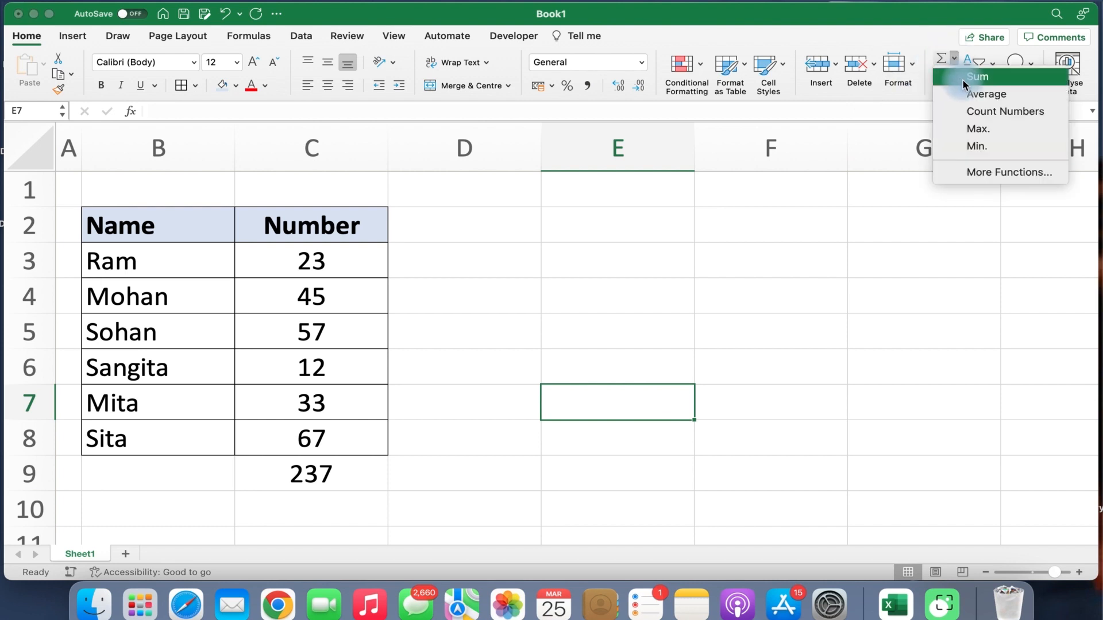
left_click(963, 78)
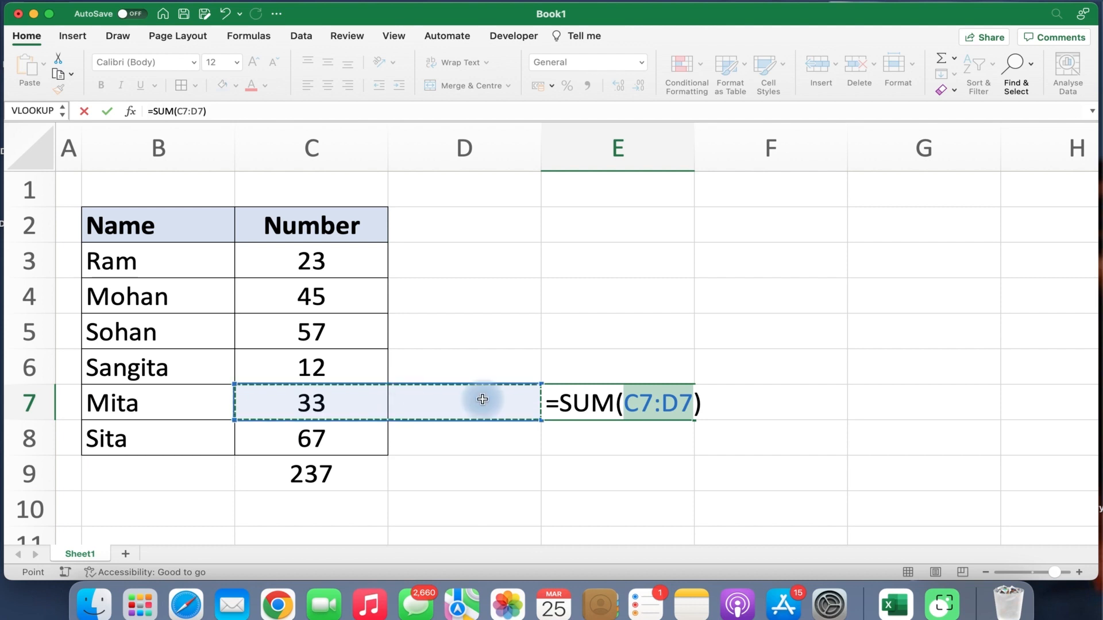
left_click(318, 257)
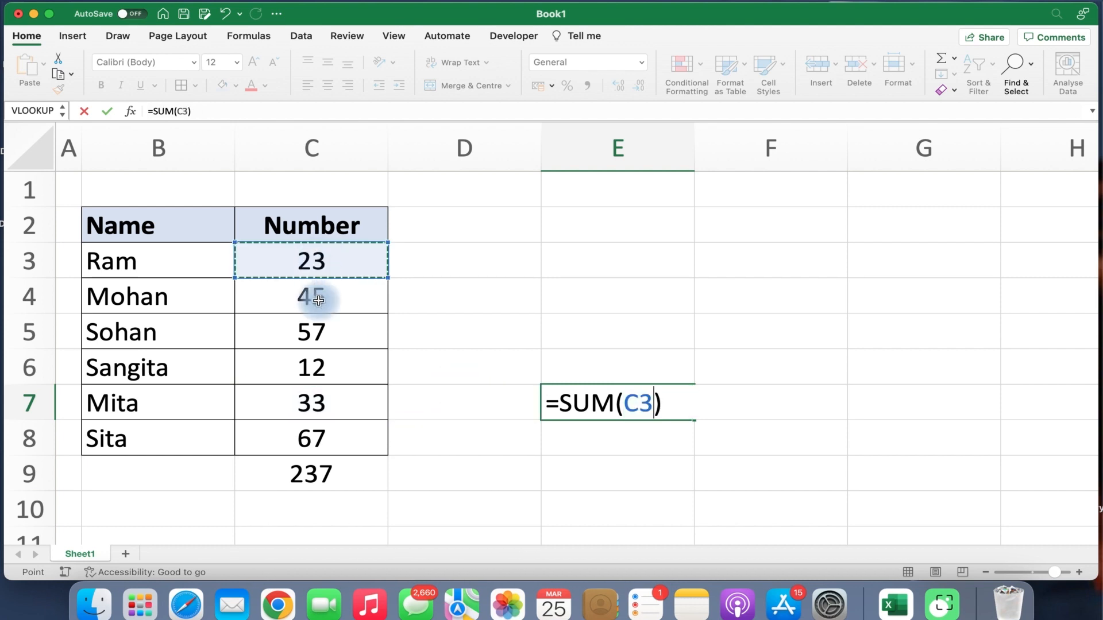
left_click_drag(319, 300, 303, 439)
key("Return")
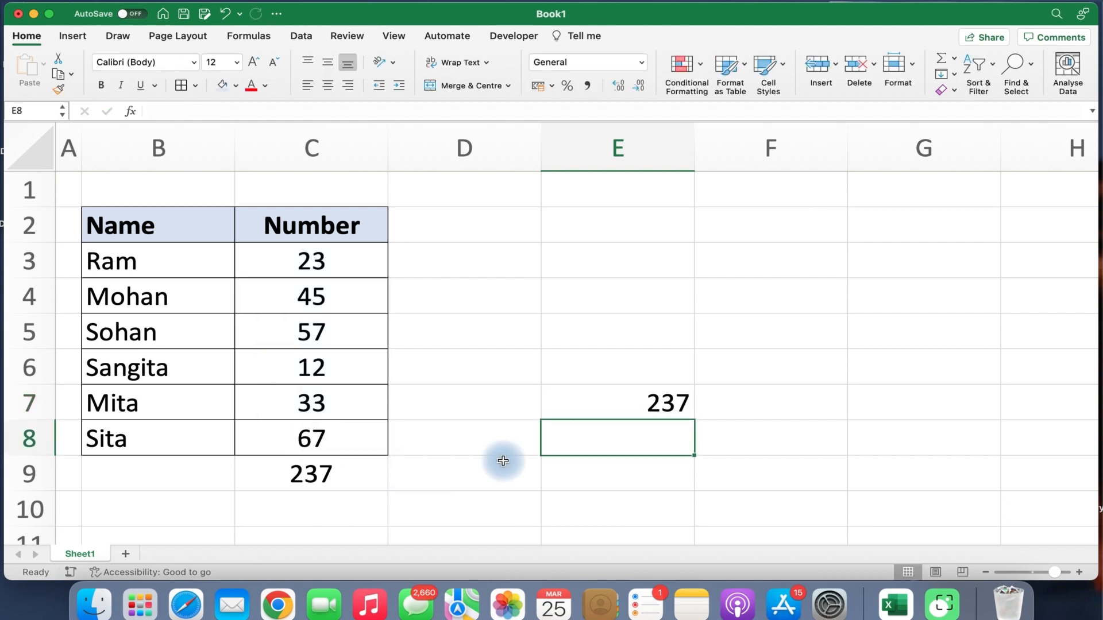
left_click(648, 401)
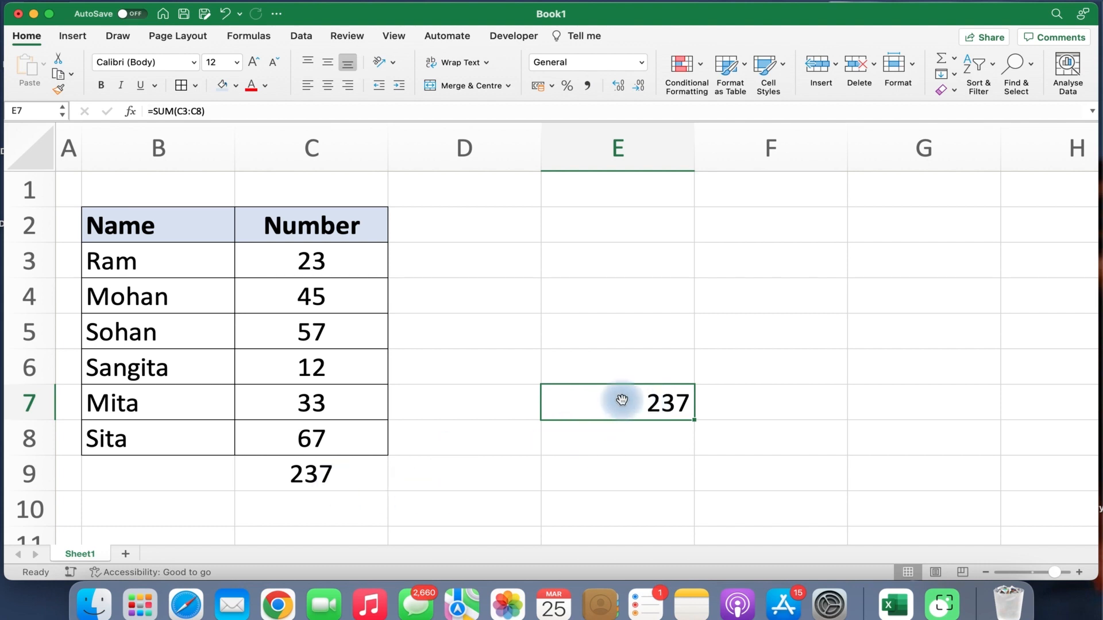
key("Delete")
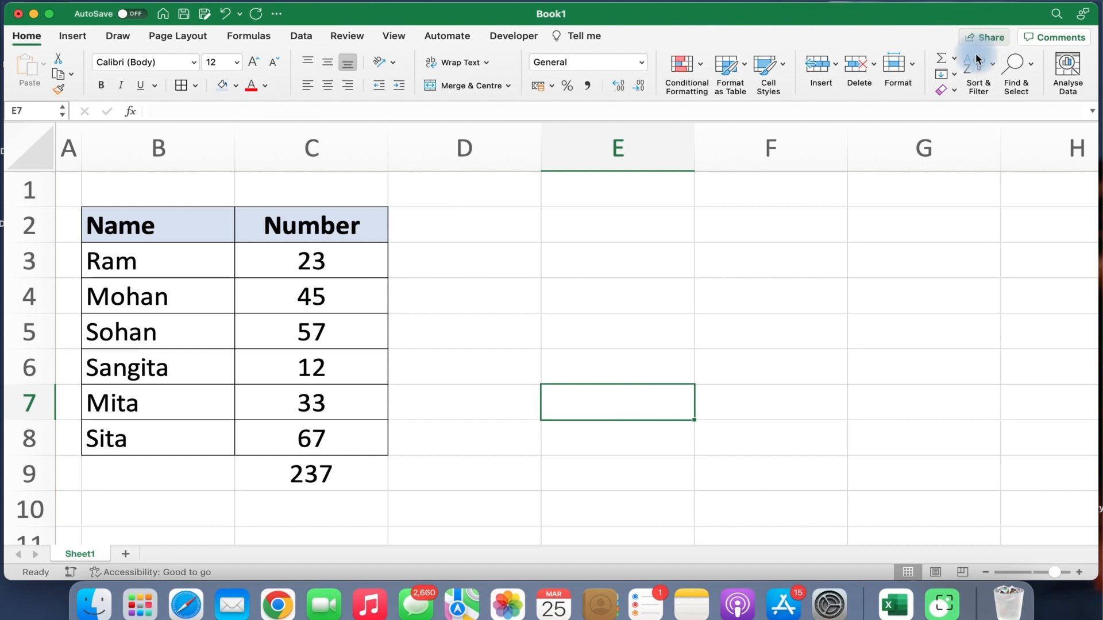
left_click(954, 58)
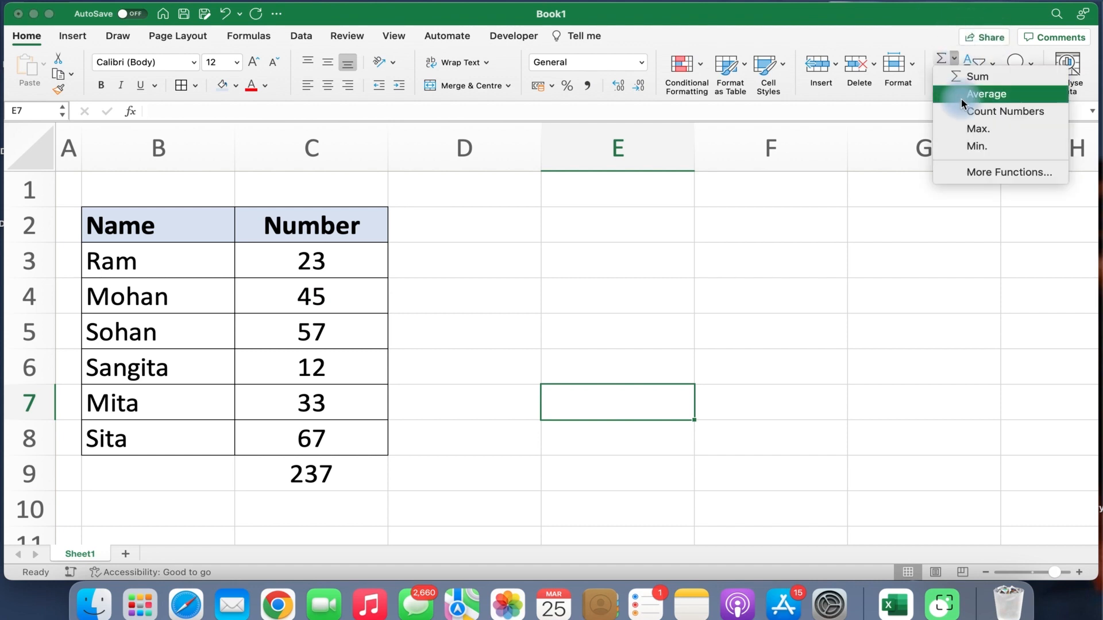
left_click(462, 238)
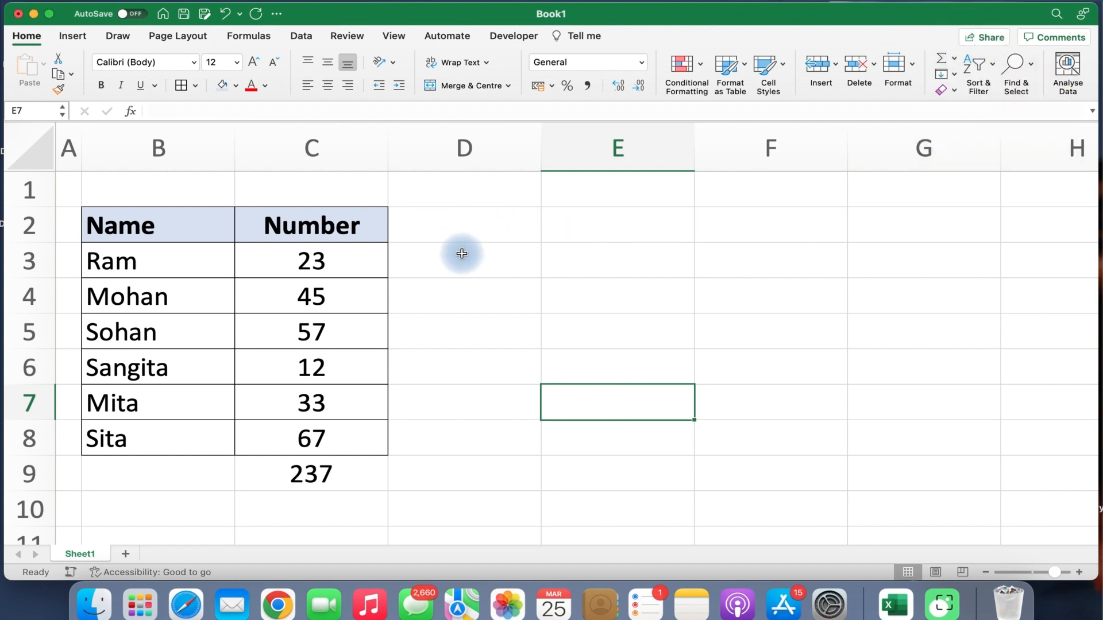
Label cell E4 'Average'.
left_click(476, 263)
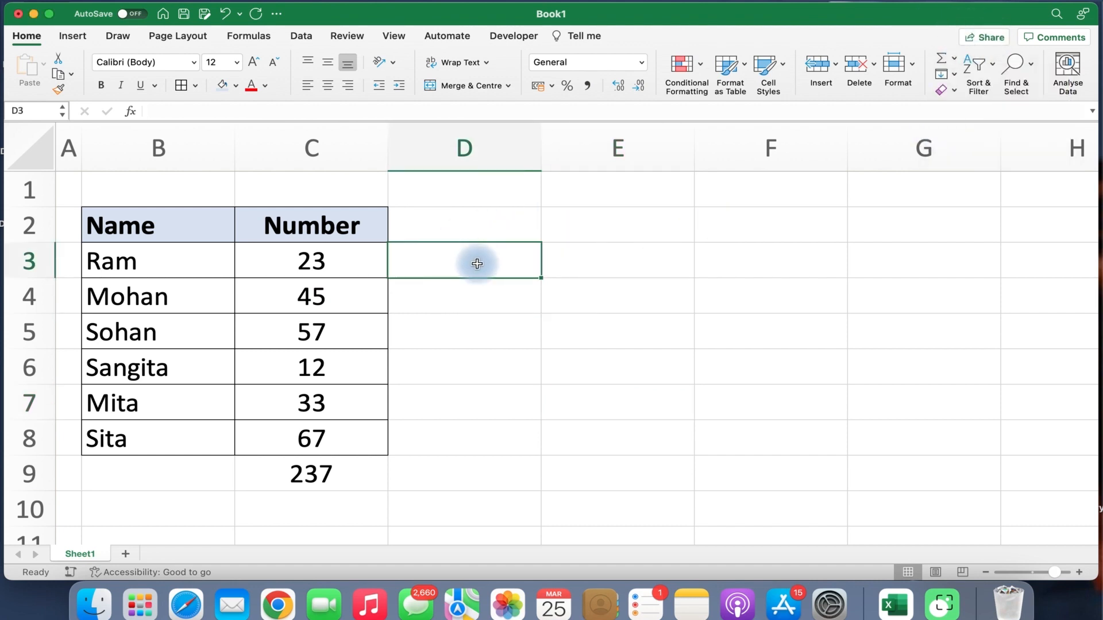
left_click(598, 303)
type("Aver")
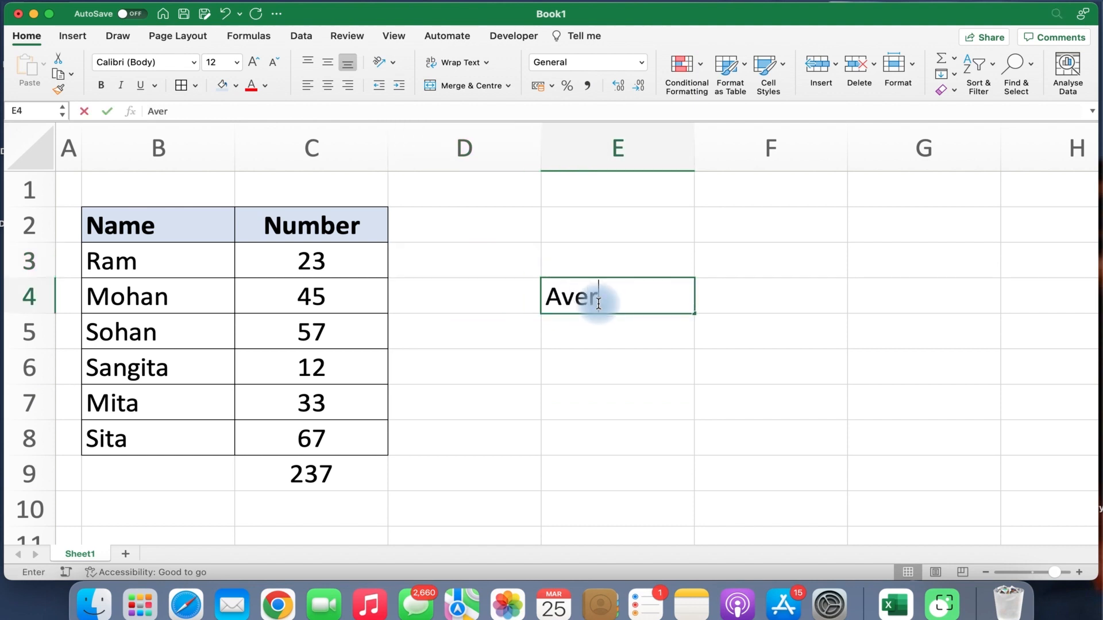
type("aing")
key("BackSpace")
key("BackSpace")
key("BackSpace")
type("ge")
key("Return")
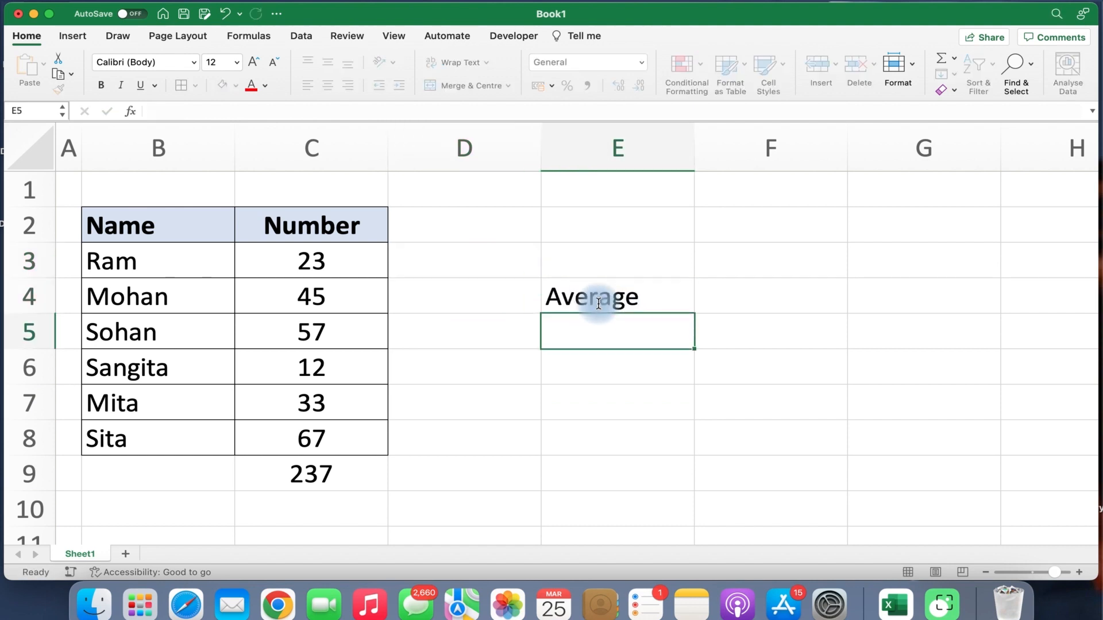
Add the labels 'Total Sum' in F3 and 'Total Number' in F4.
left_click(719, 262)
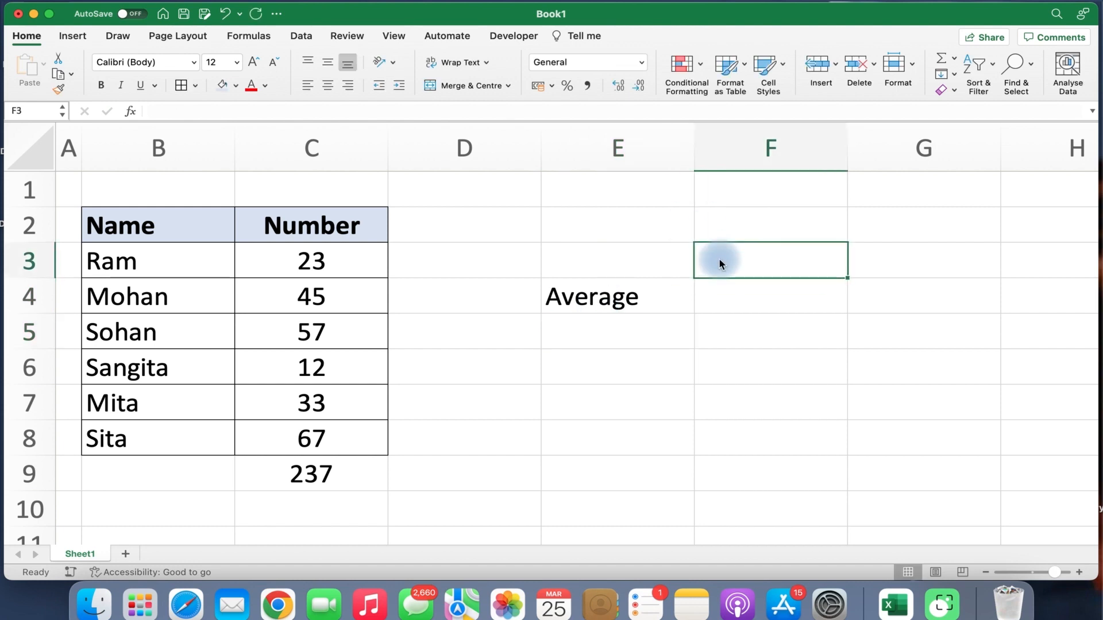
type("Total Sum")
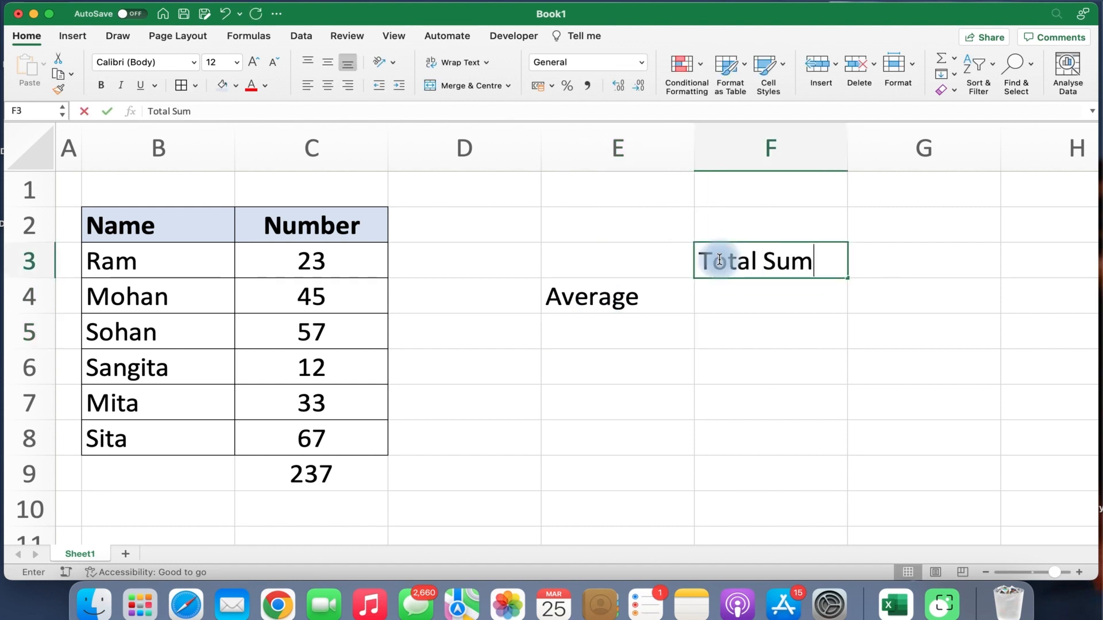
key("Return")
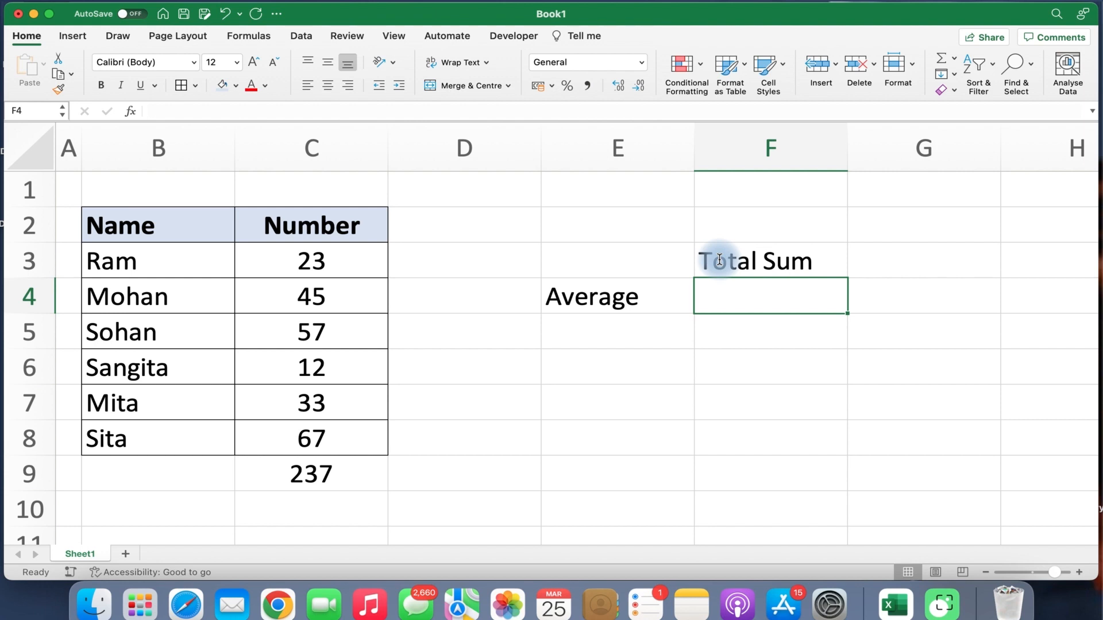
type("Total Num")
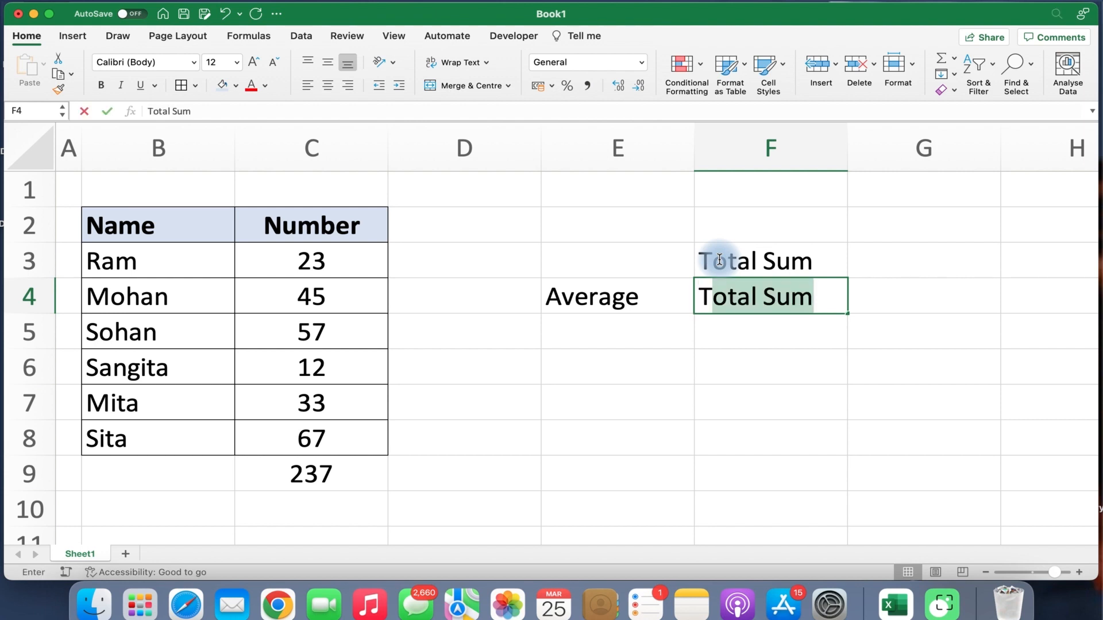
type("ber")
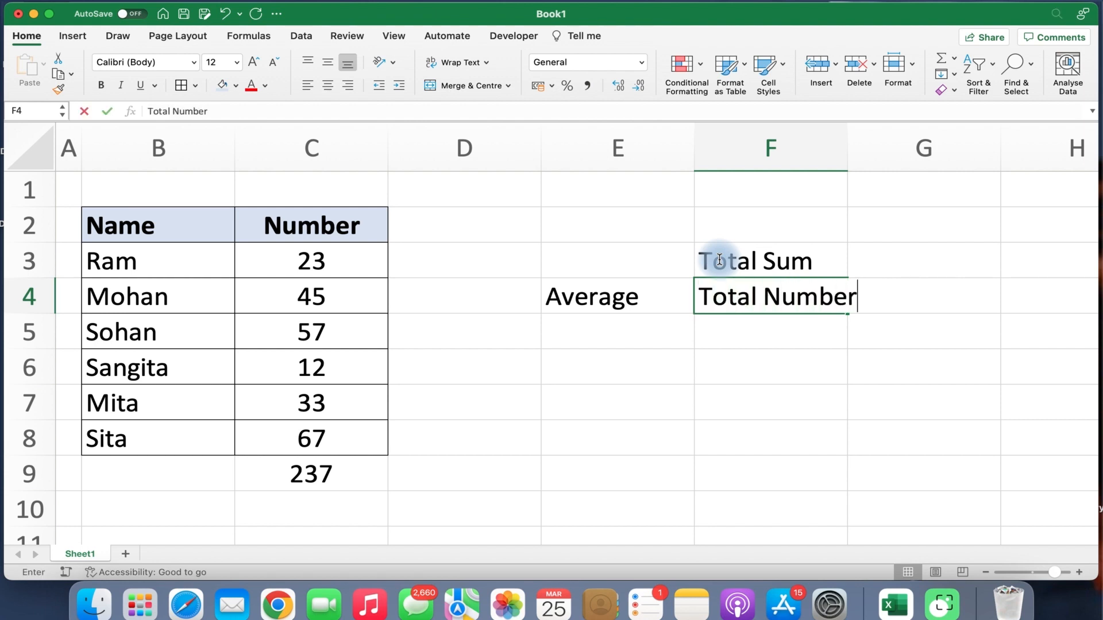
key("Return")
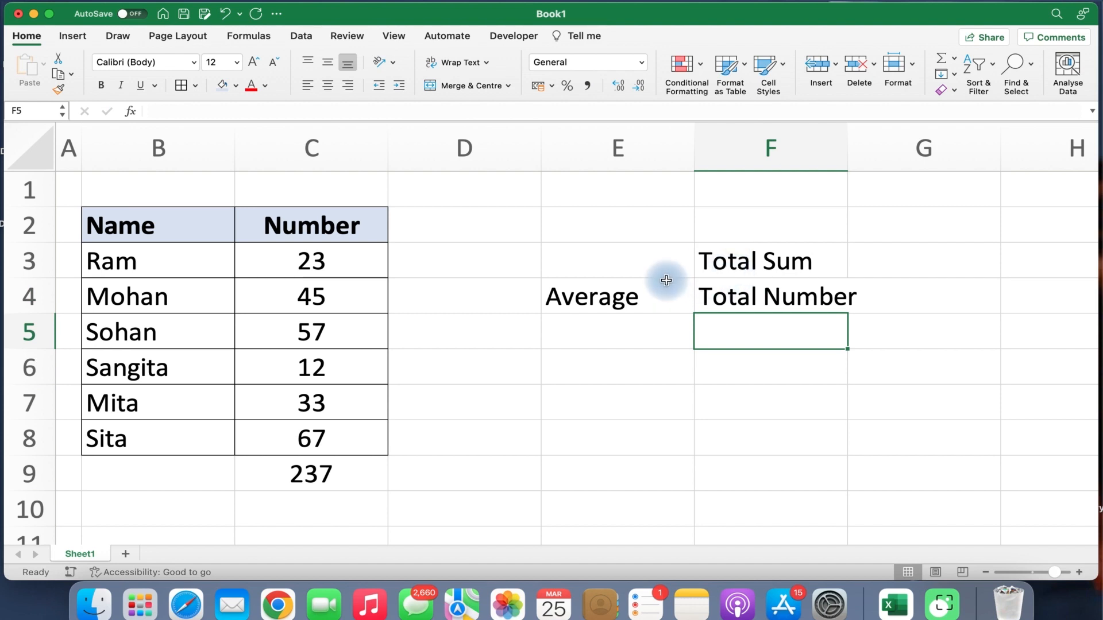
left_click(718, 259)
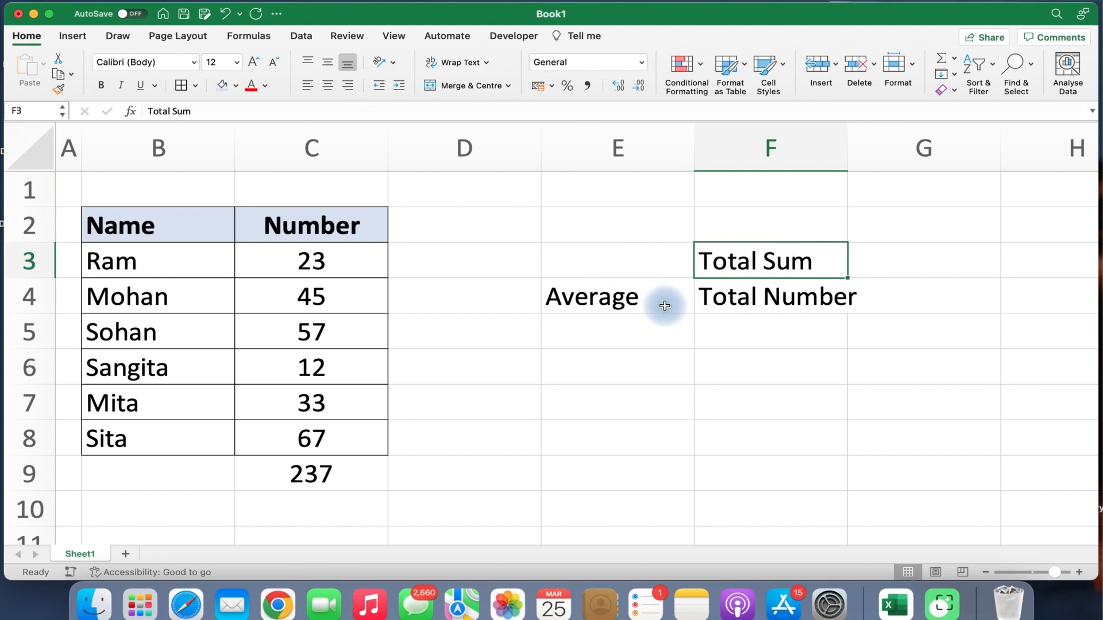
Review the values 23 to 67 in C3:C8 and the SUM formula in C9.
left_click(334, 477)
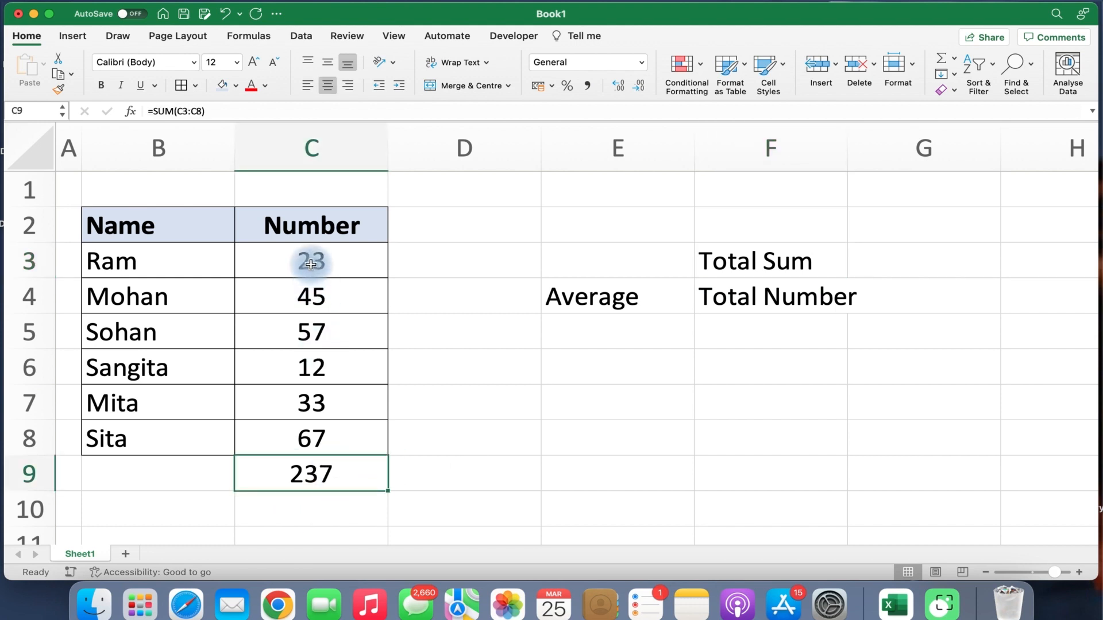
left_click_drag(310, 264, 298, 401)
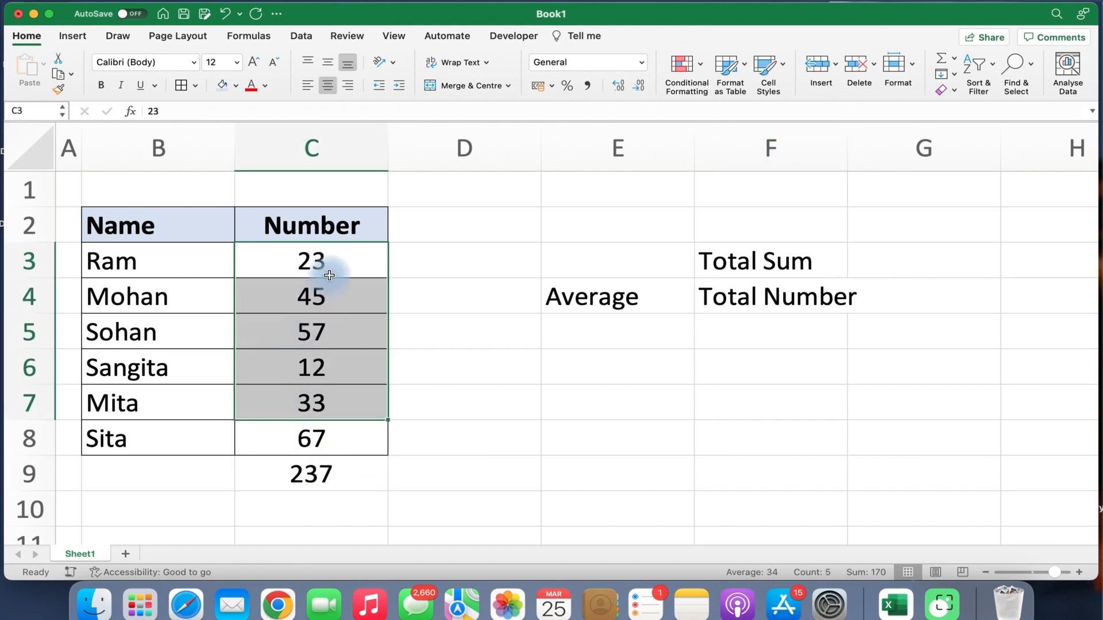
left_click(342, 298)
left_click(338, 338)
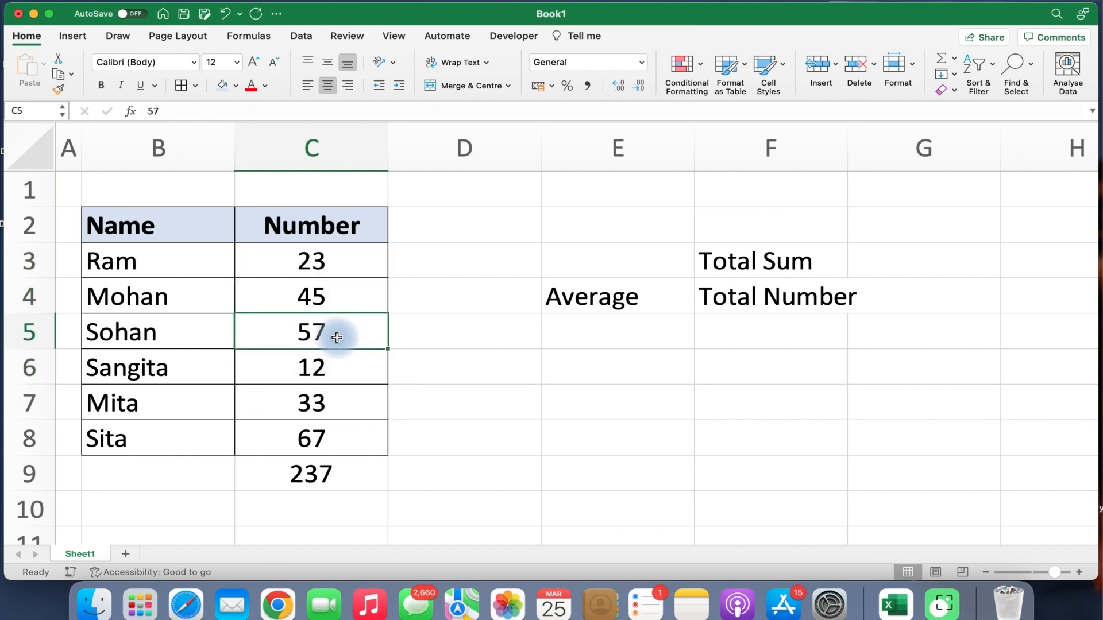
left_click(339, 369)
left_click(338, 408)
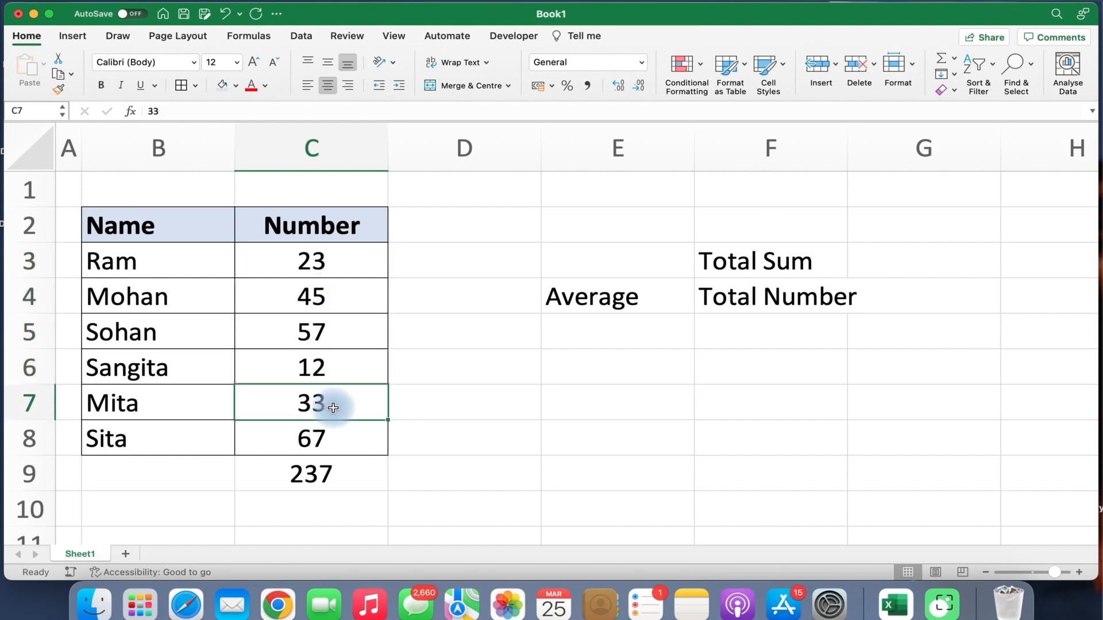
left_click(333, 443)
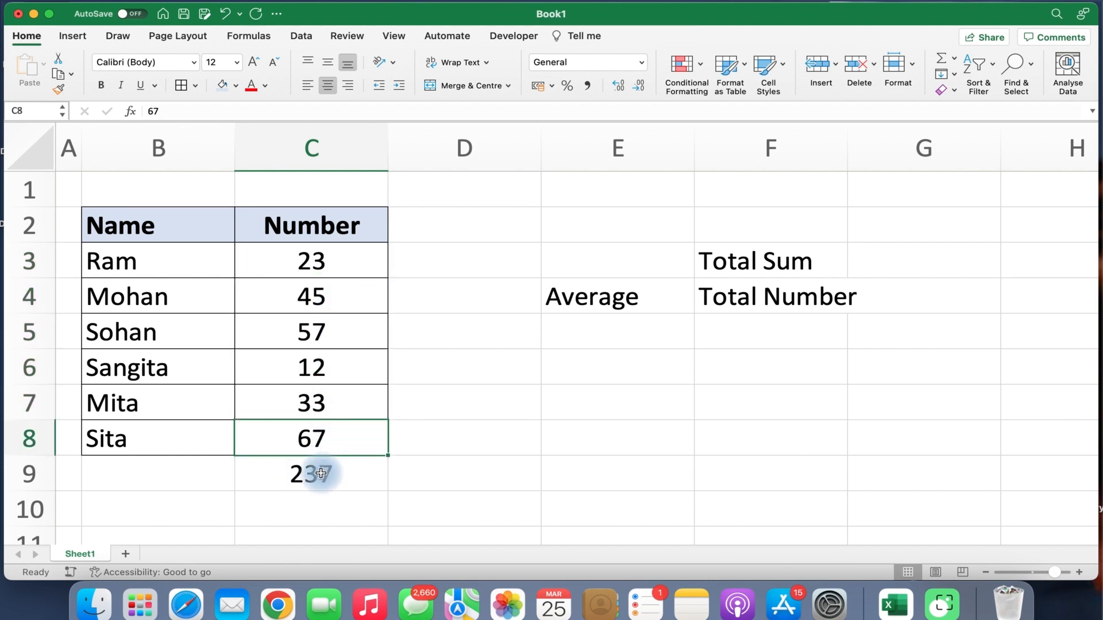
left_click(321, 473)
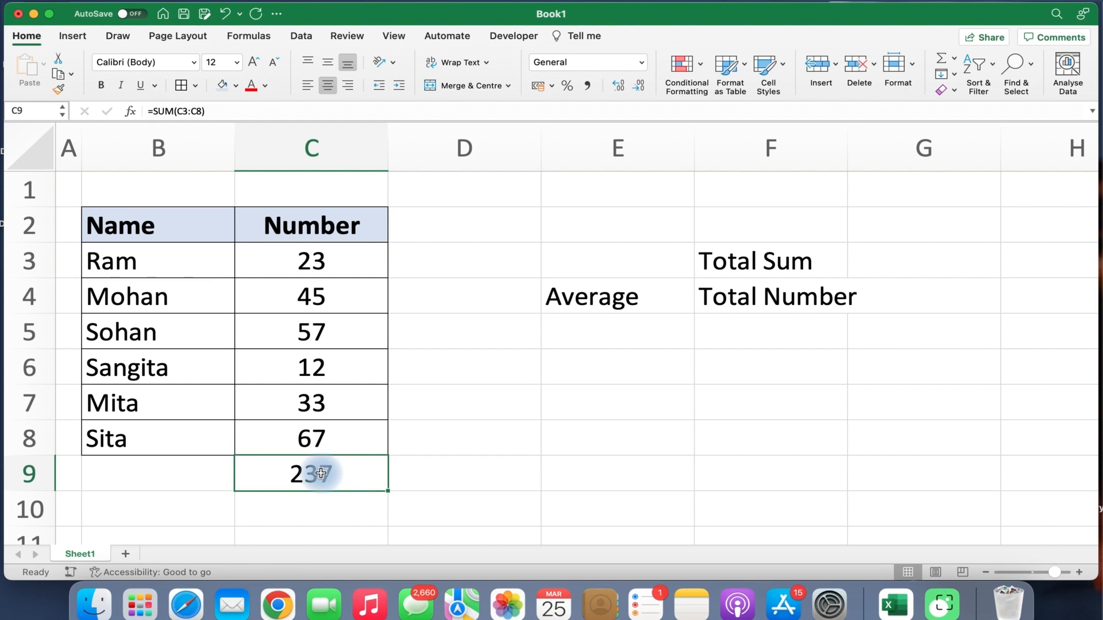
Label B9 'Total' beside the 237 sum.
left_click(152, 477)
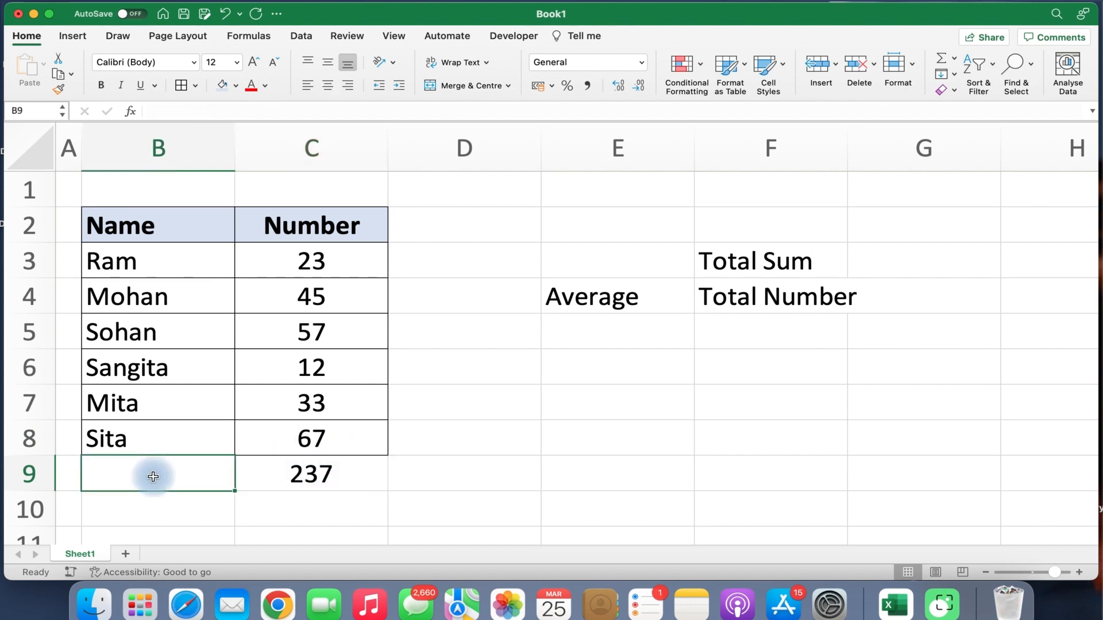
type("Total")
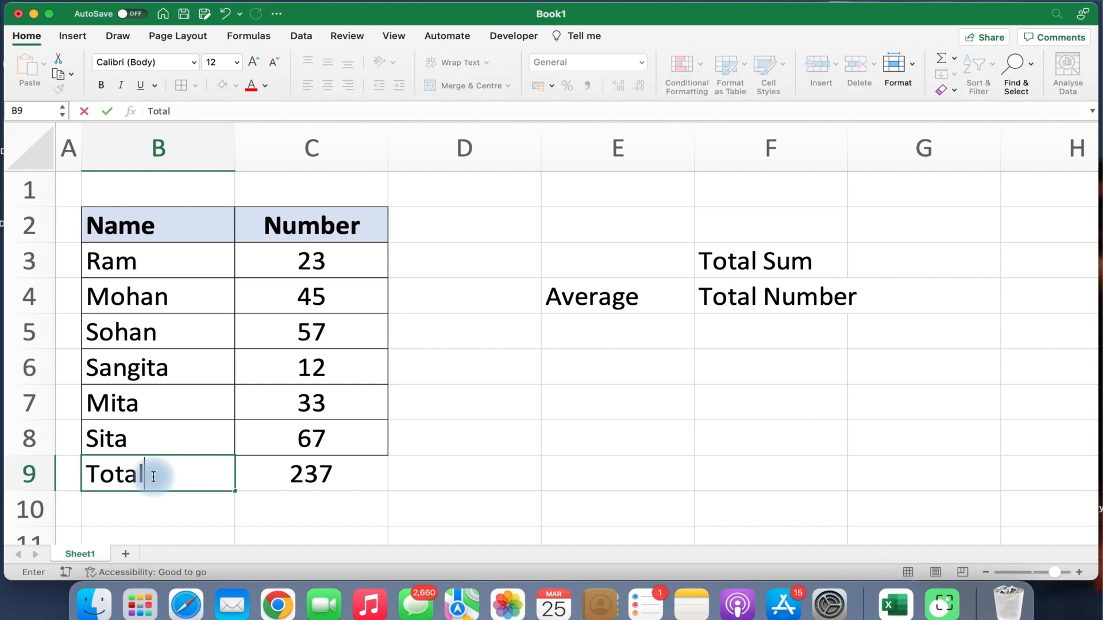
key("Return")
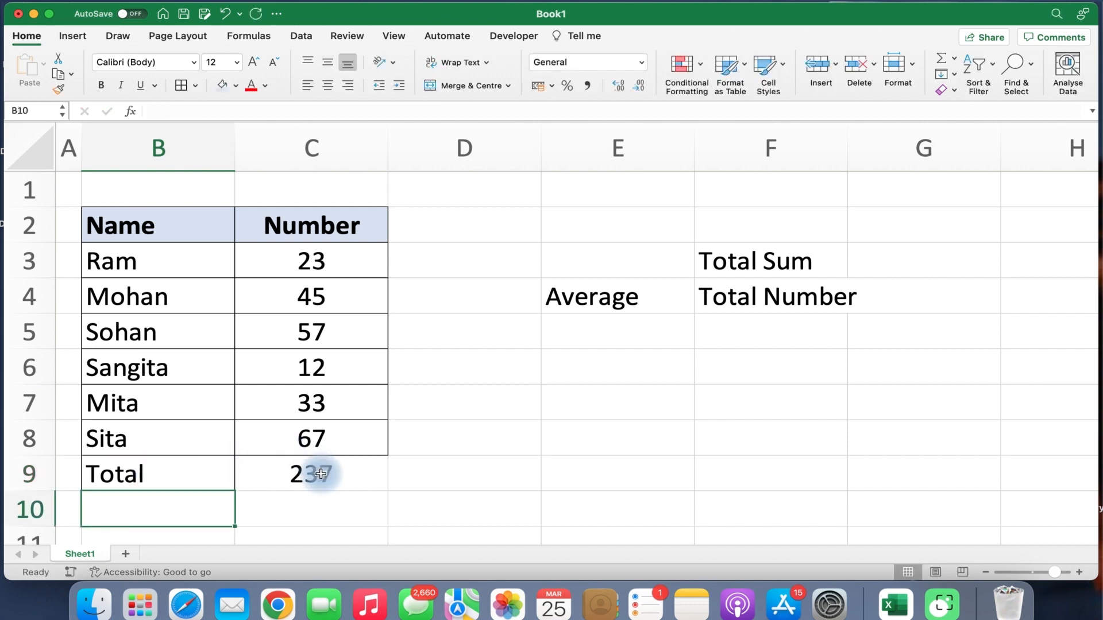
left_click(322, 473)
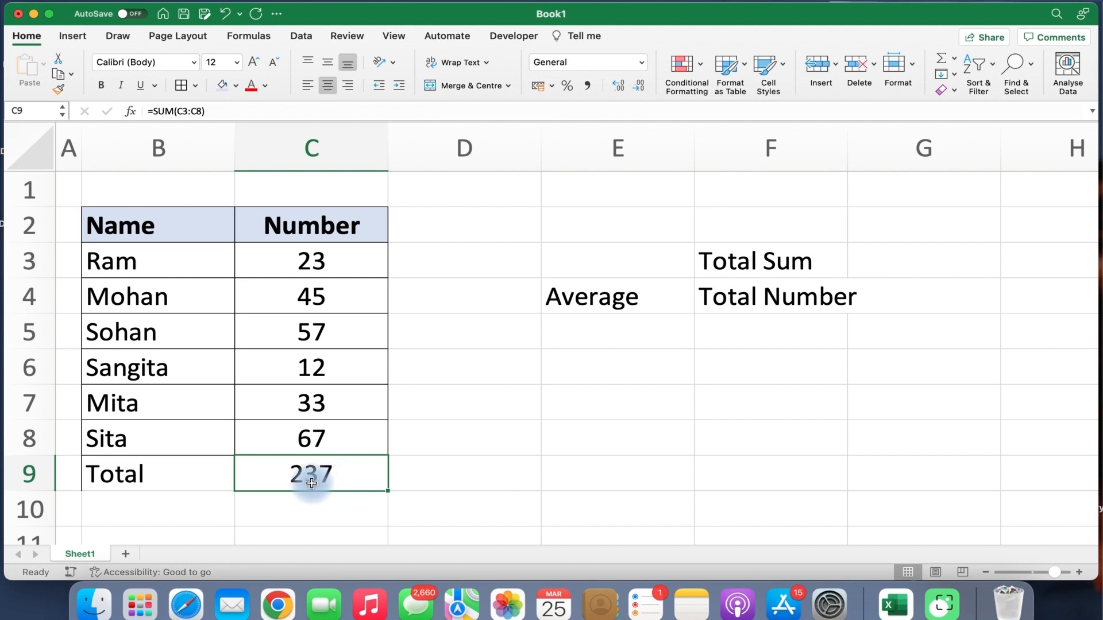
left_click(338, 268)
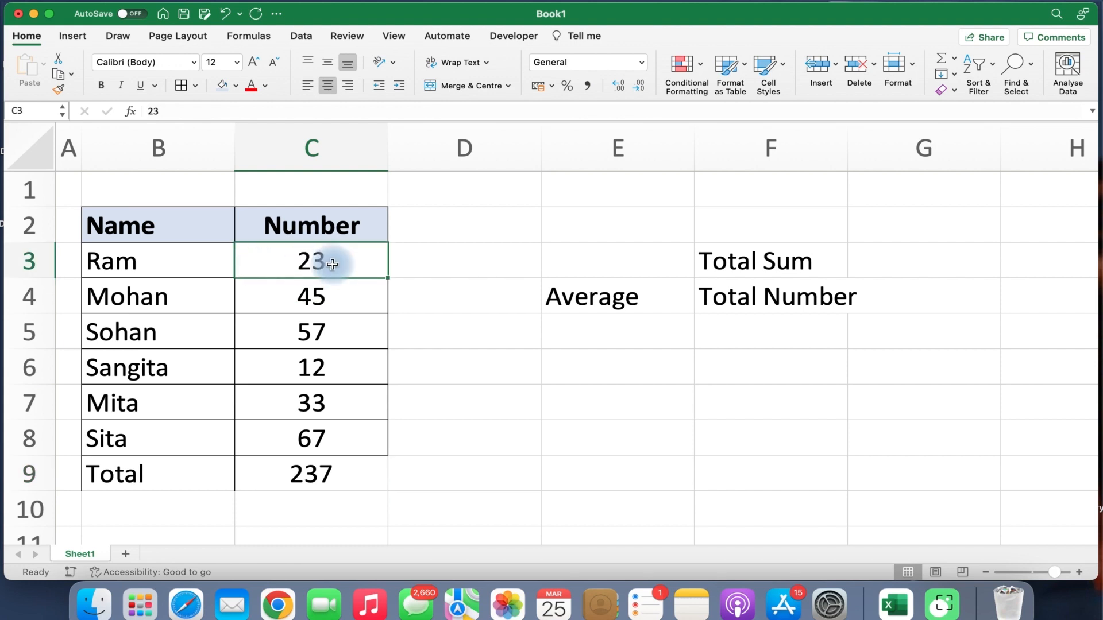
key("Right")
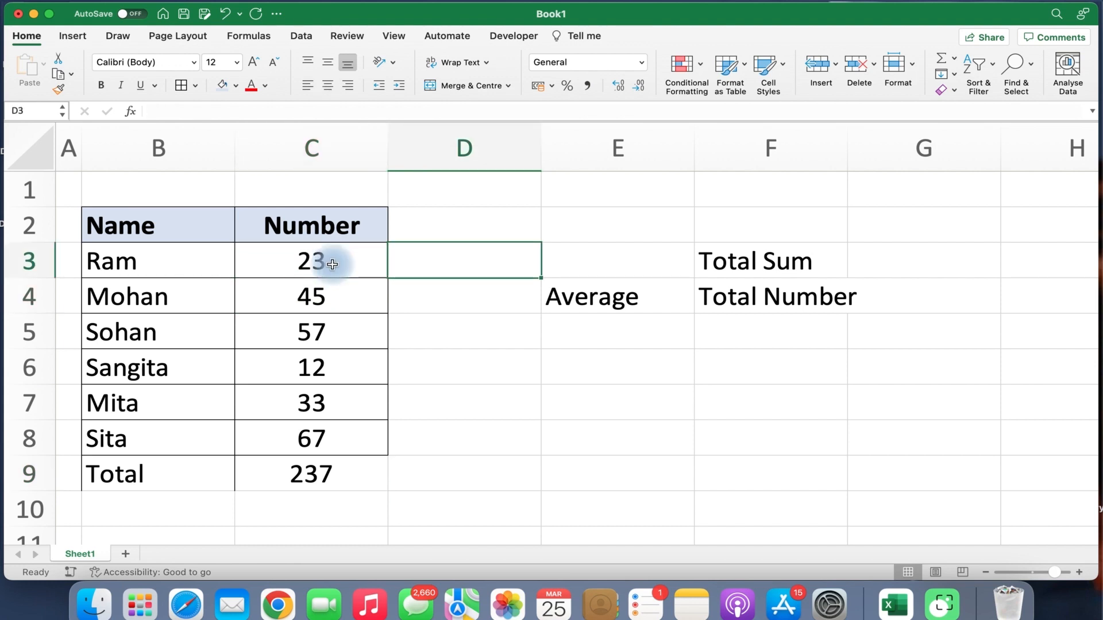
type("1")
key("Return")
type("2")
key("Return")
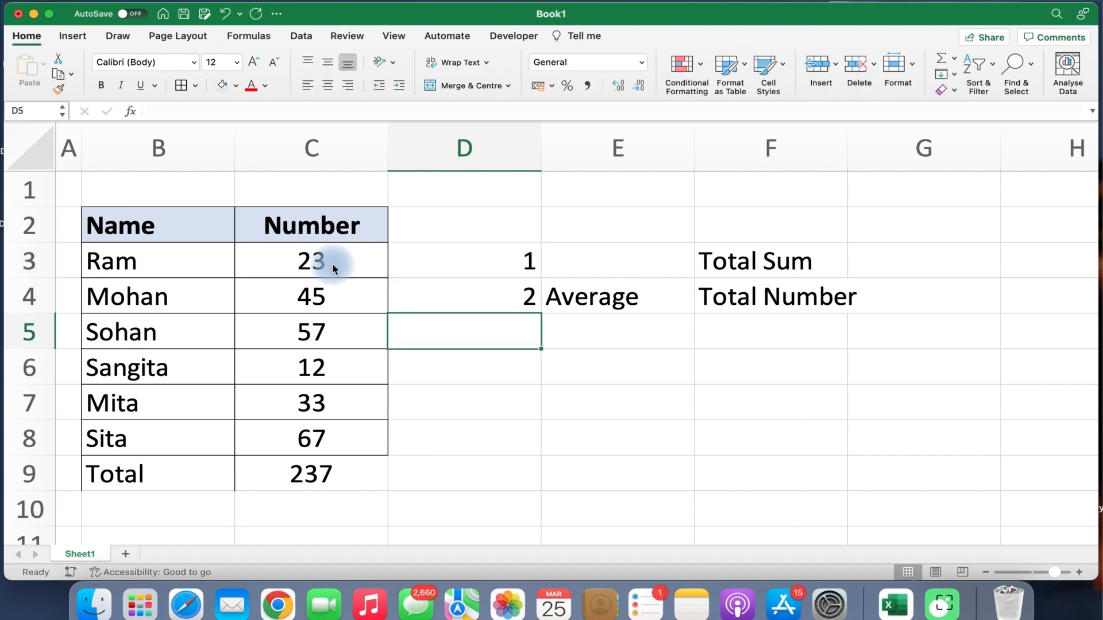
type("3")
key("Return")
type("4")
key("Return")
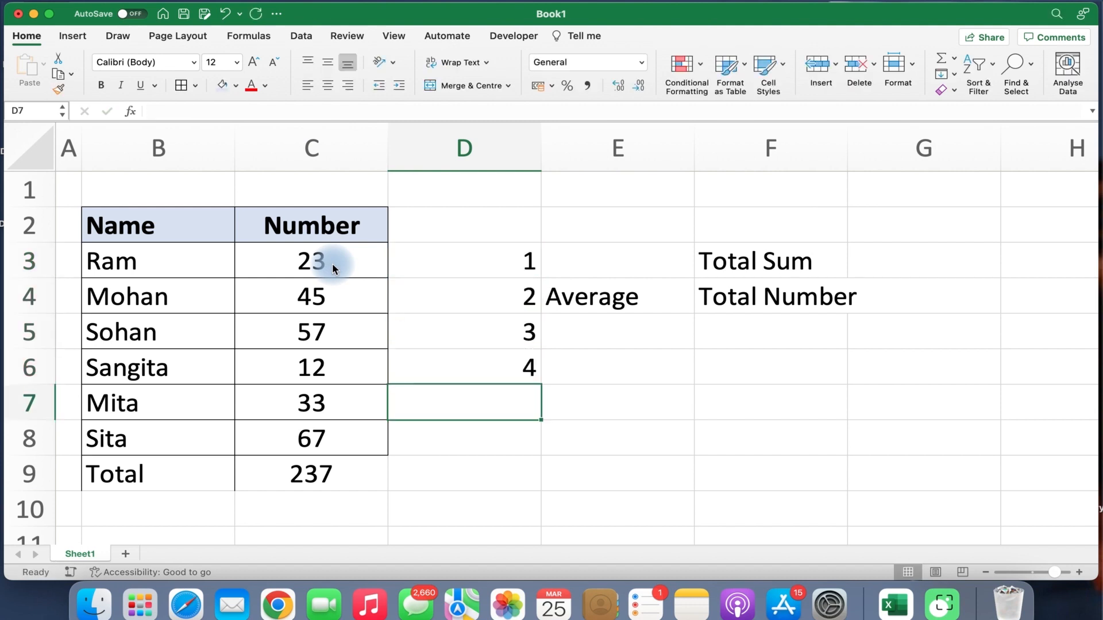
type("5")
key("Return")
type("6")
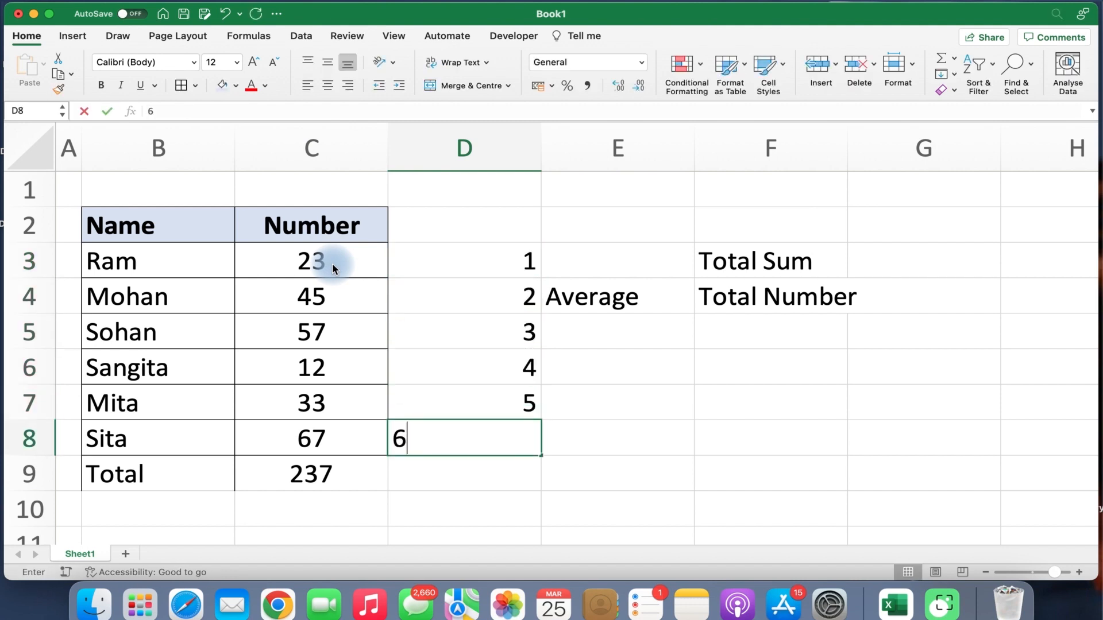
key("Return")
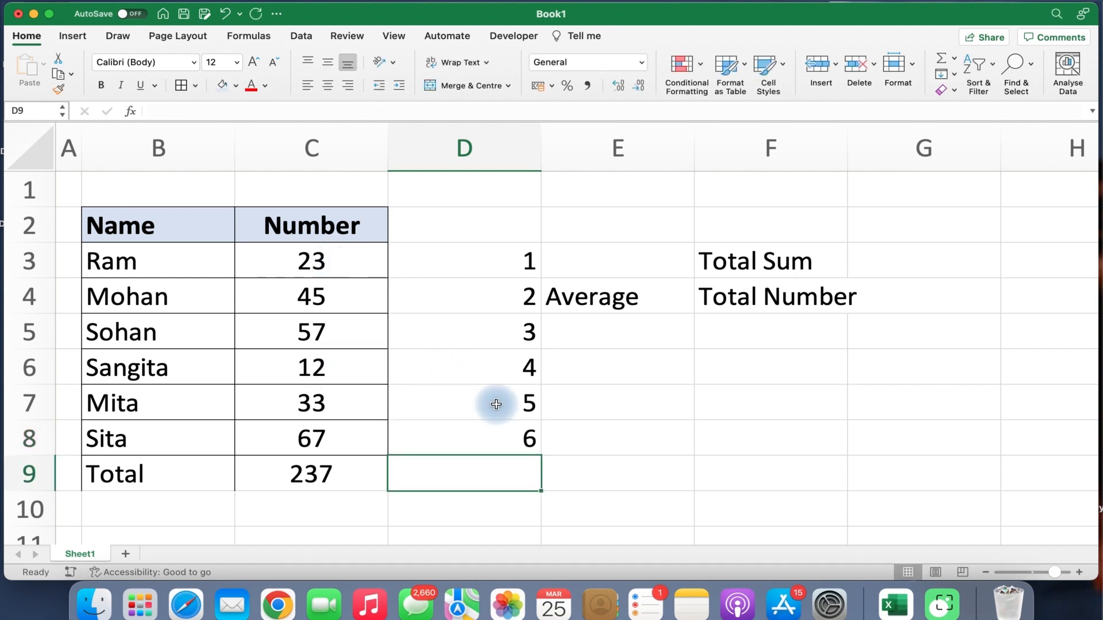
left_click(512, 436)
left_click_drag(507, 263, 509, 434)
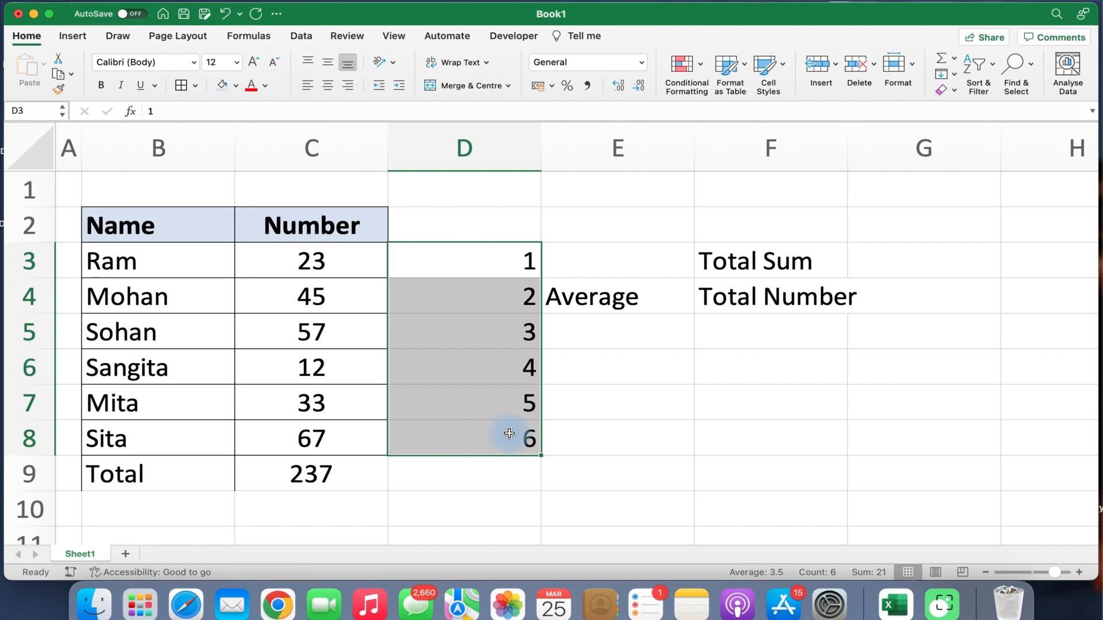
key("Delete")
scroll(419, 482, "down", 2)
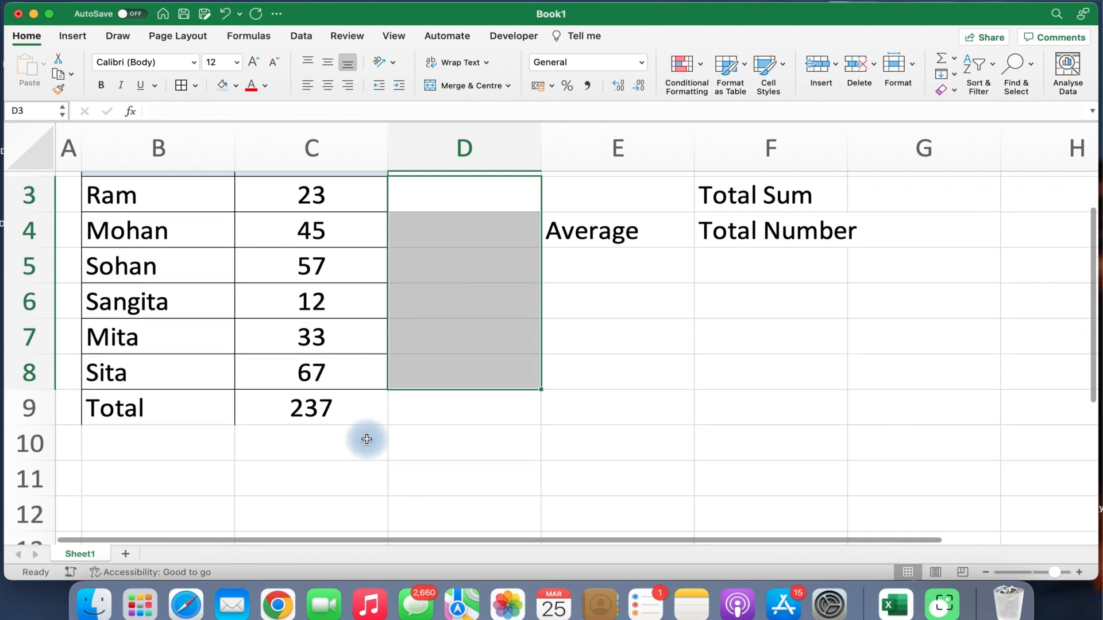
scroll(366, 439, "up", 2)
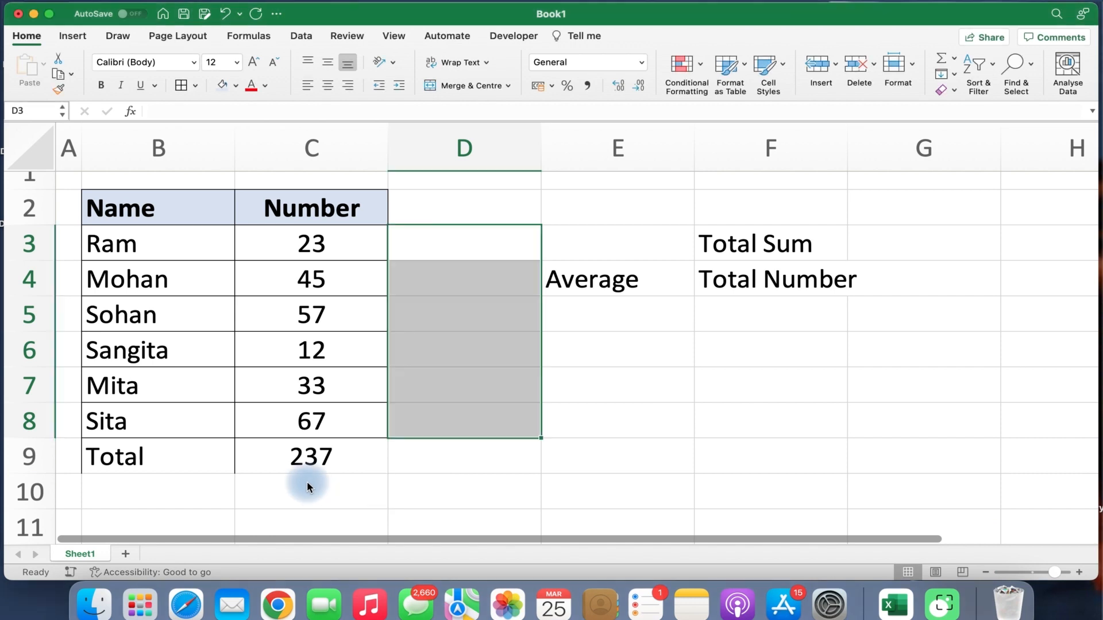
Enter =C9/6 in C10 to get the average 39.5.
left_click(336, 482)
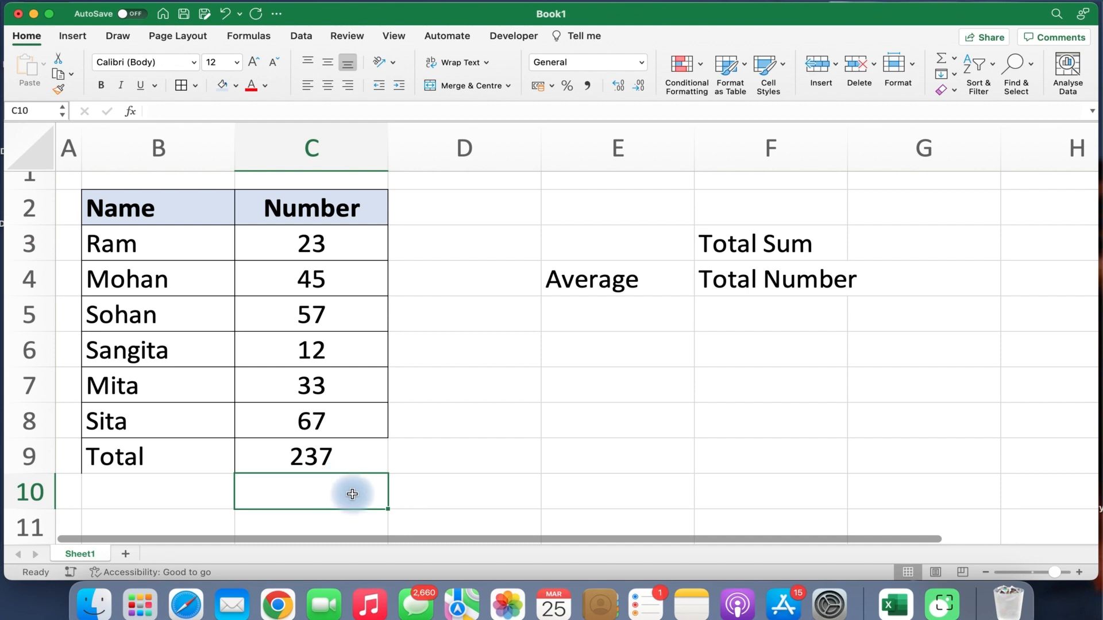
type("=")
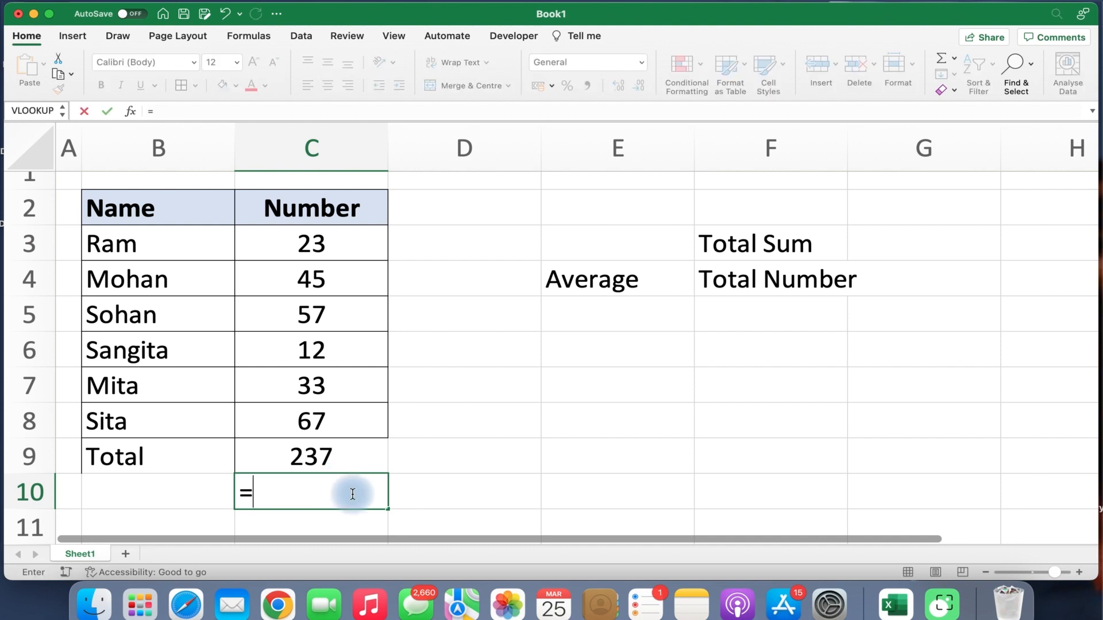
left_click(312, 458)
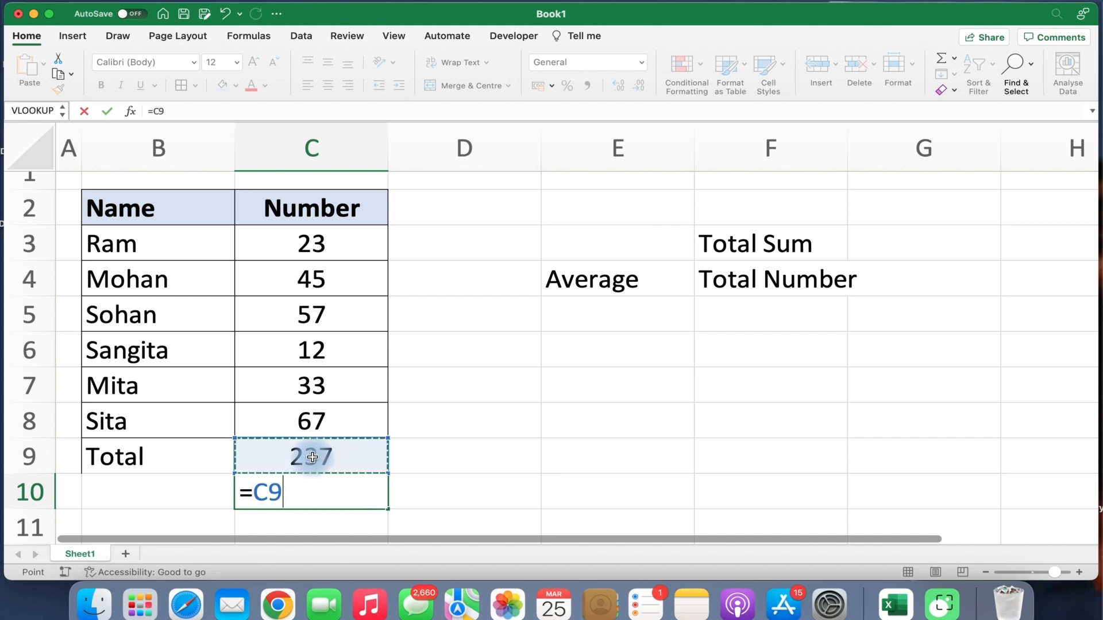
type("/")
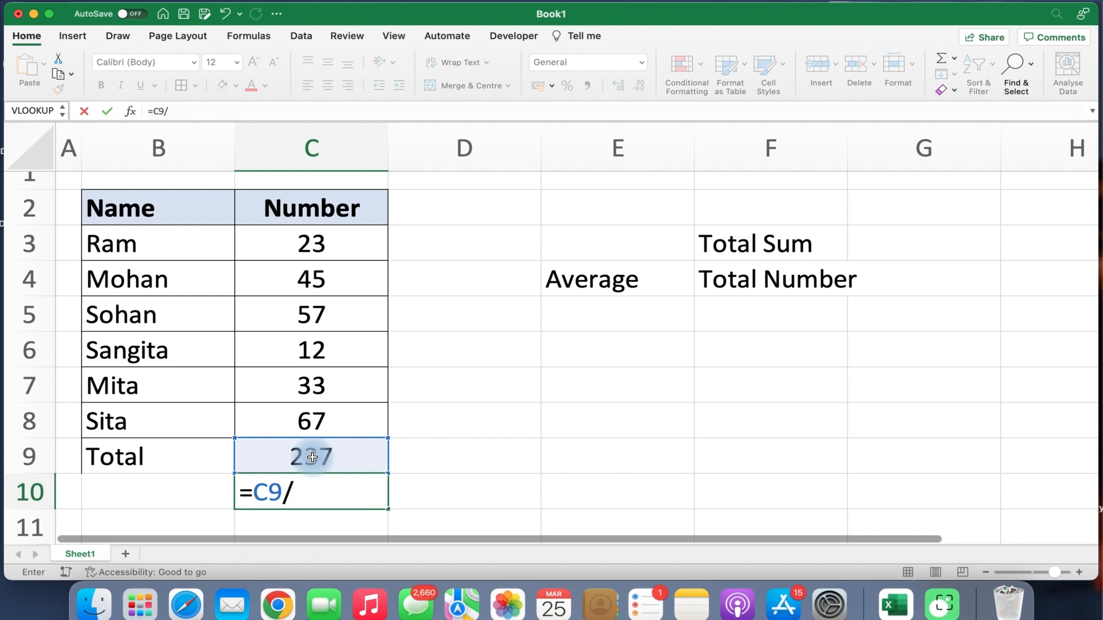
type("6")
key("Return")
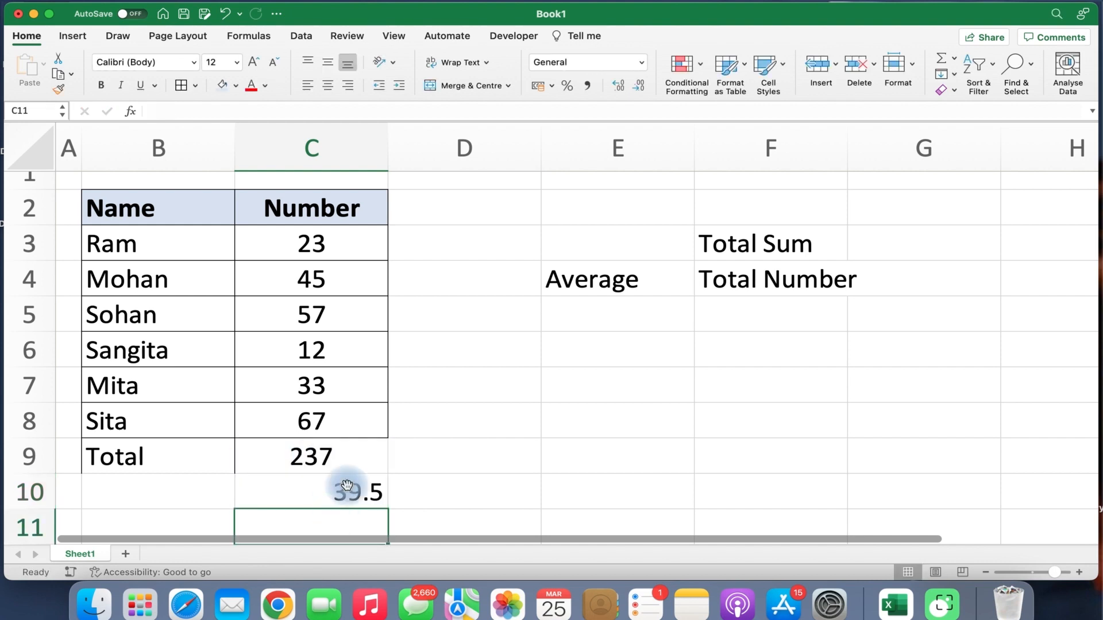
left_click(349, 491)
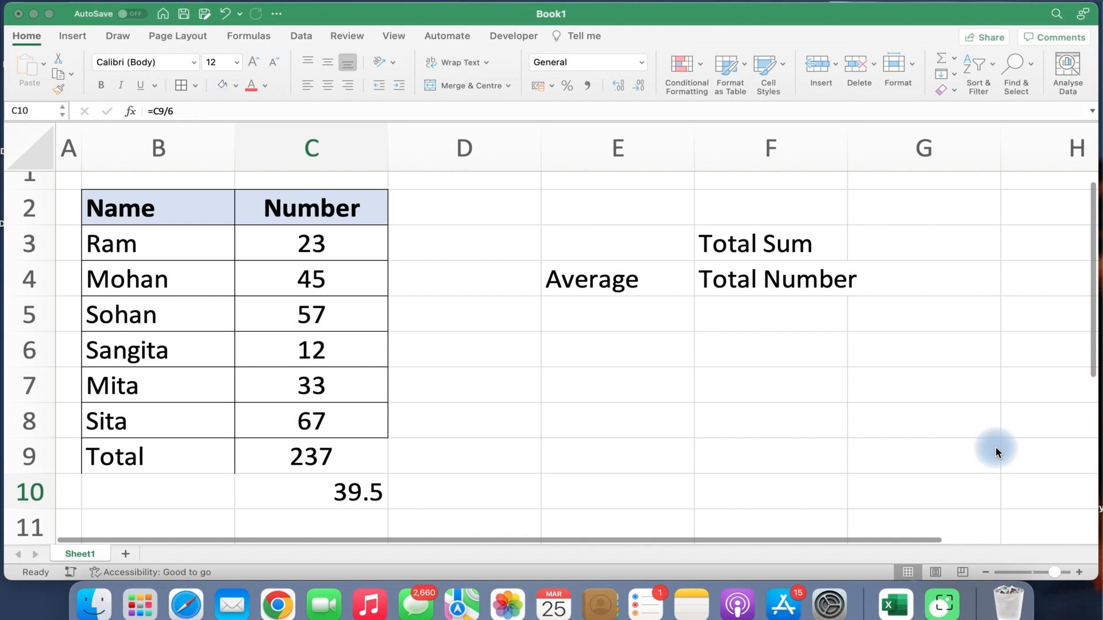
Enter =AVERAGE(C3:C8) in E7 via AutoSum, showing 39.5.
left_click(336, 500)
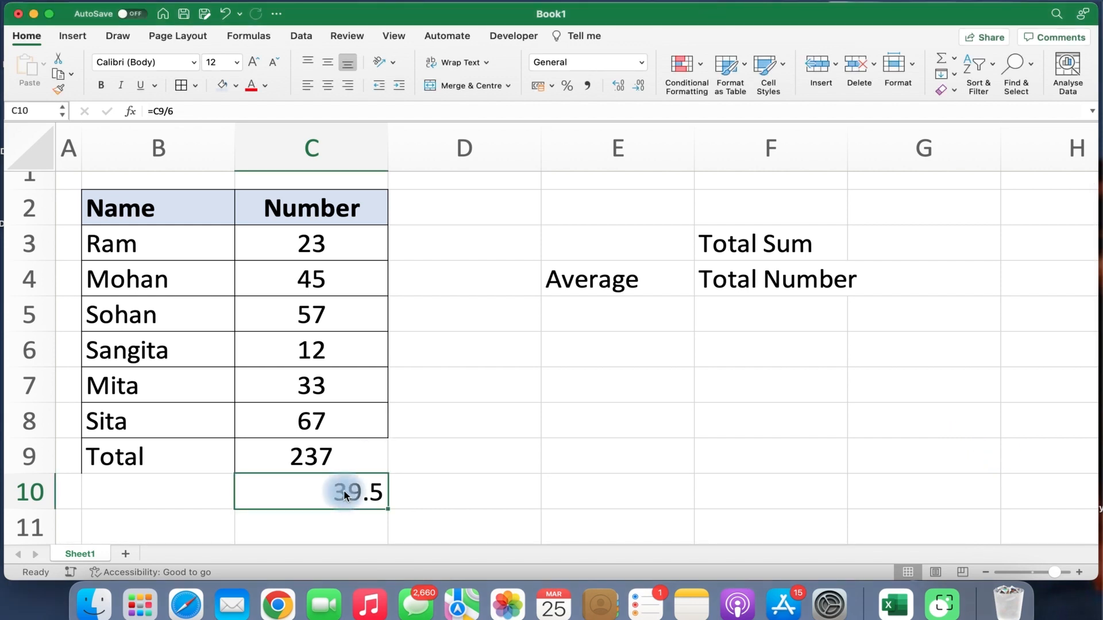
left_click(509, 381)
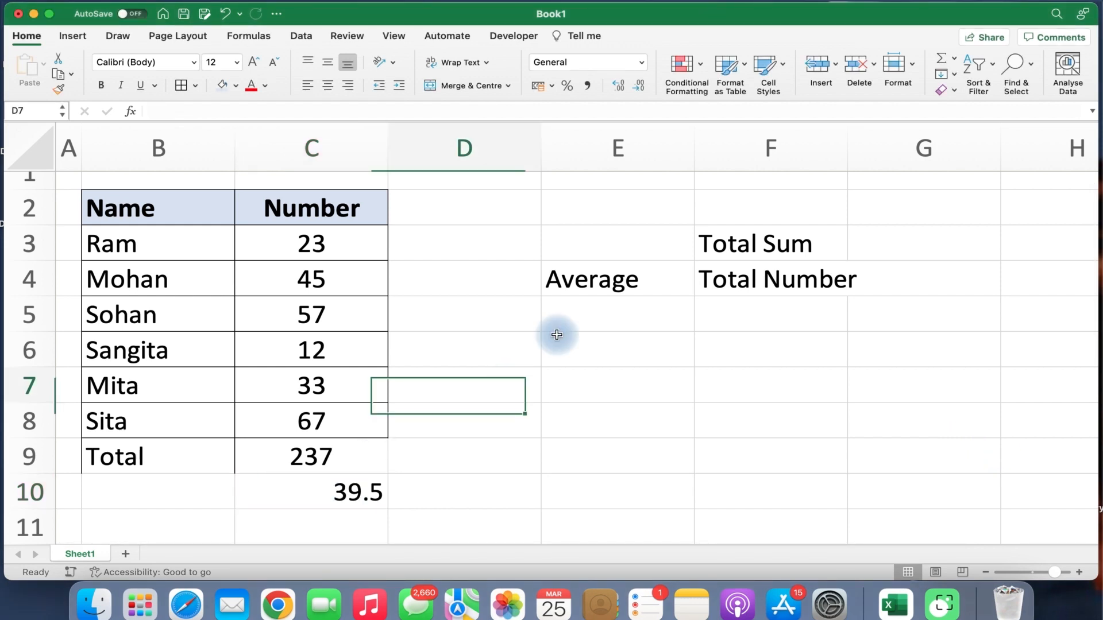
left_click(955, 58)
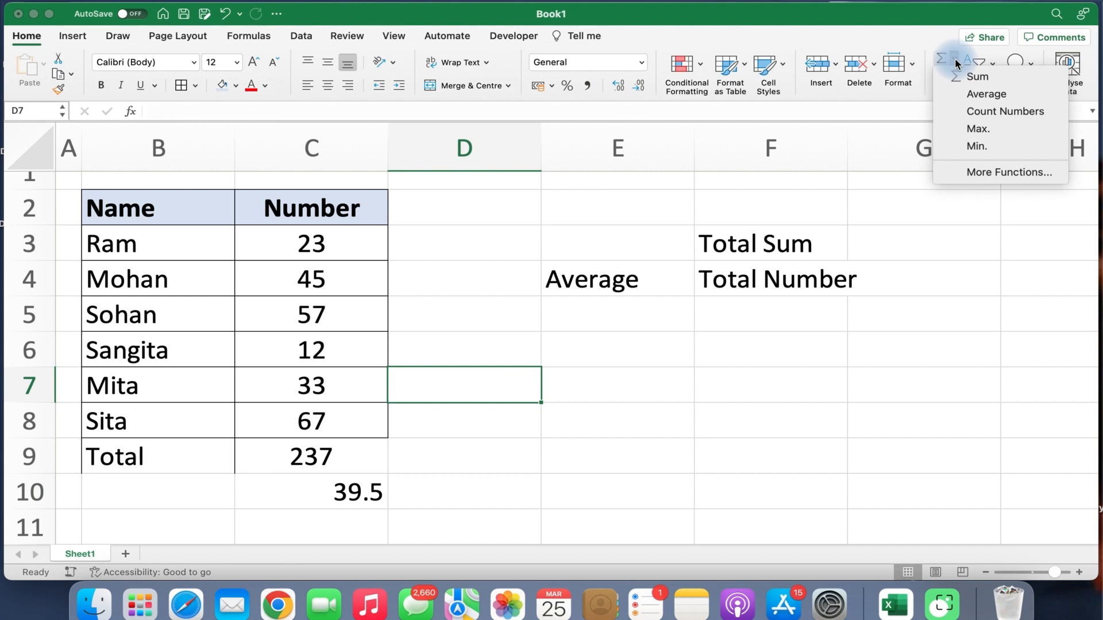
left_click(580, 377)
left_click(597, 383)
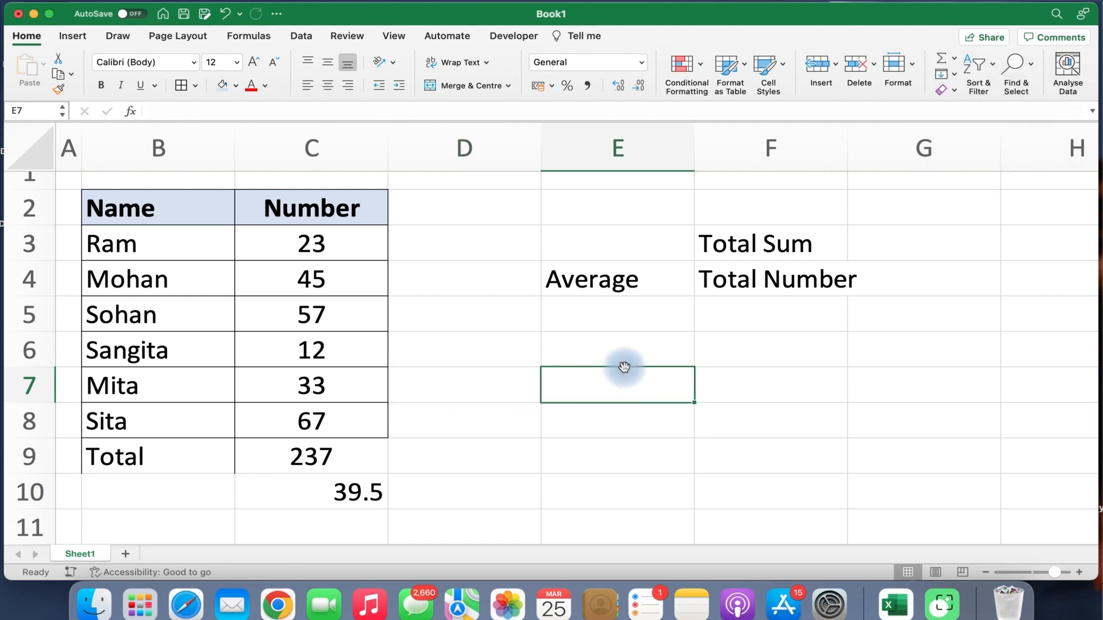
left_click(955, 64)
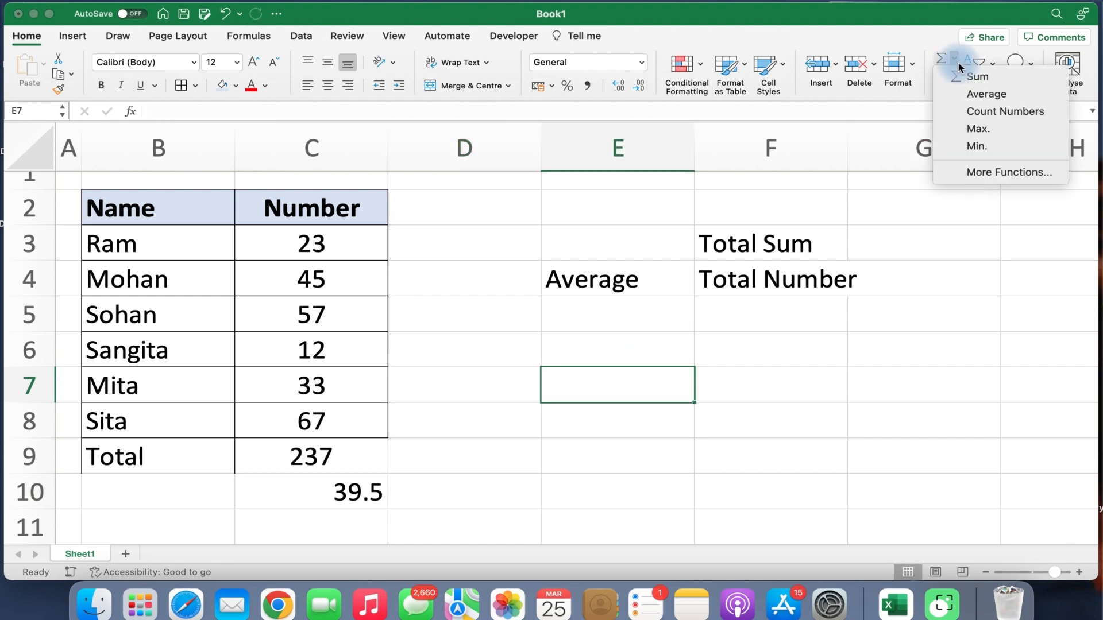
left_click(961, 94)
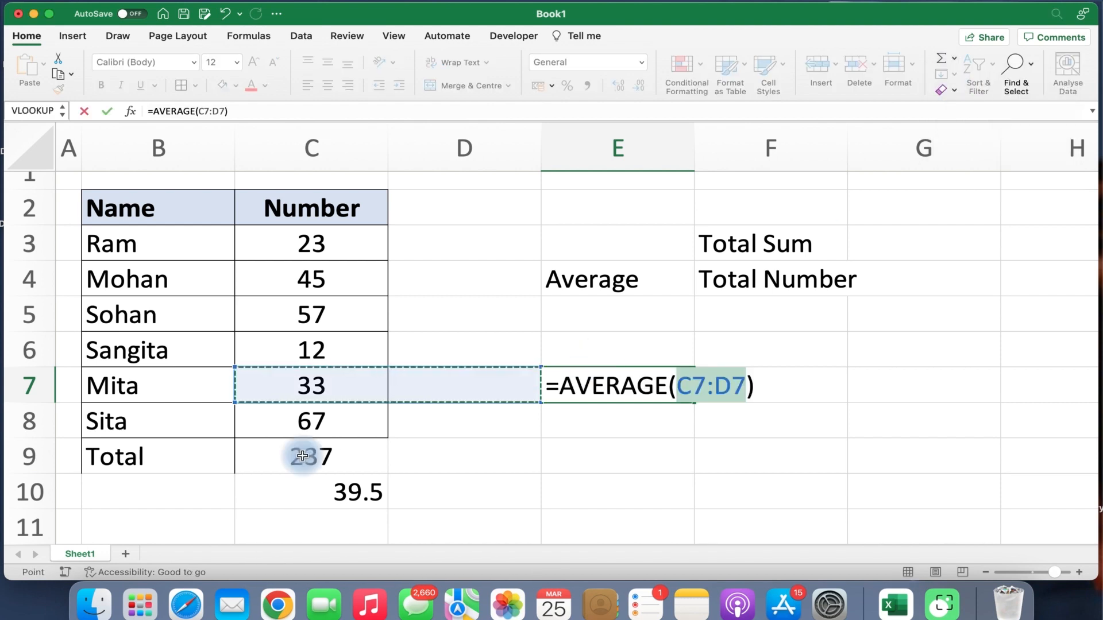
left_click_drag(317, 248, 298, 422)
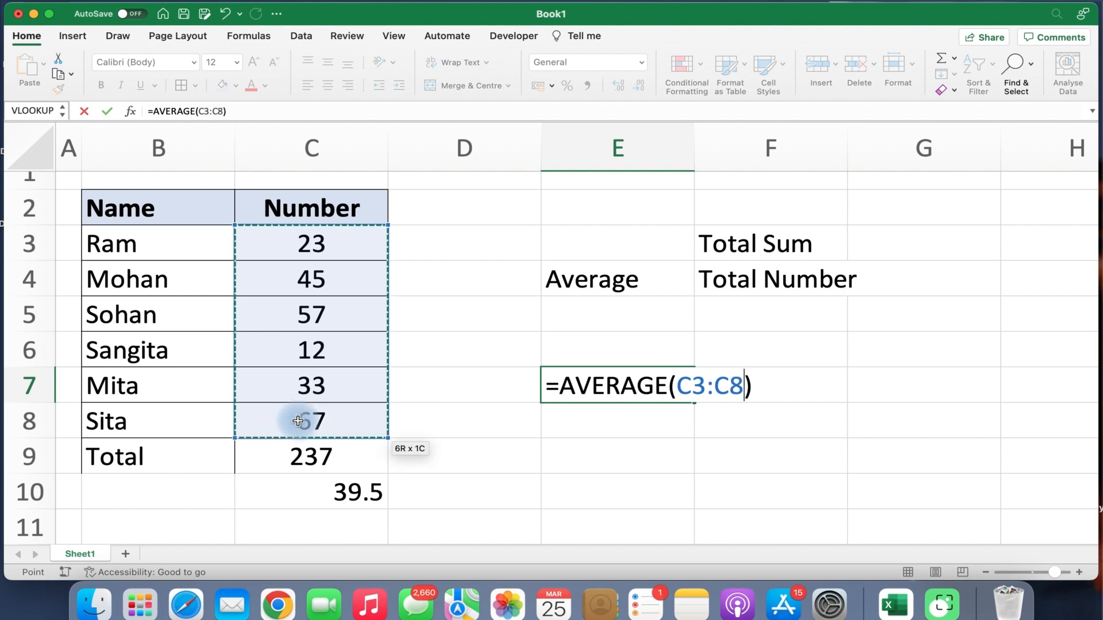
key("Return")
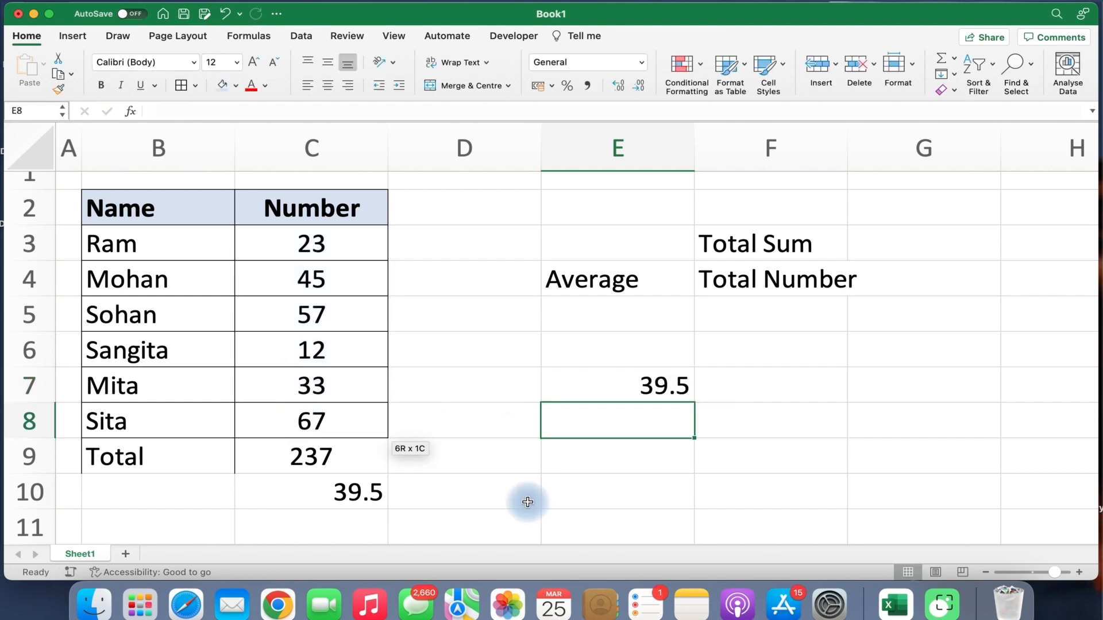
Compare the AVERAGE result in E7 with the =C9/6 formula in C10.
left_click(661, 384)
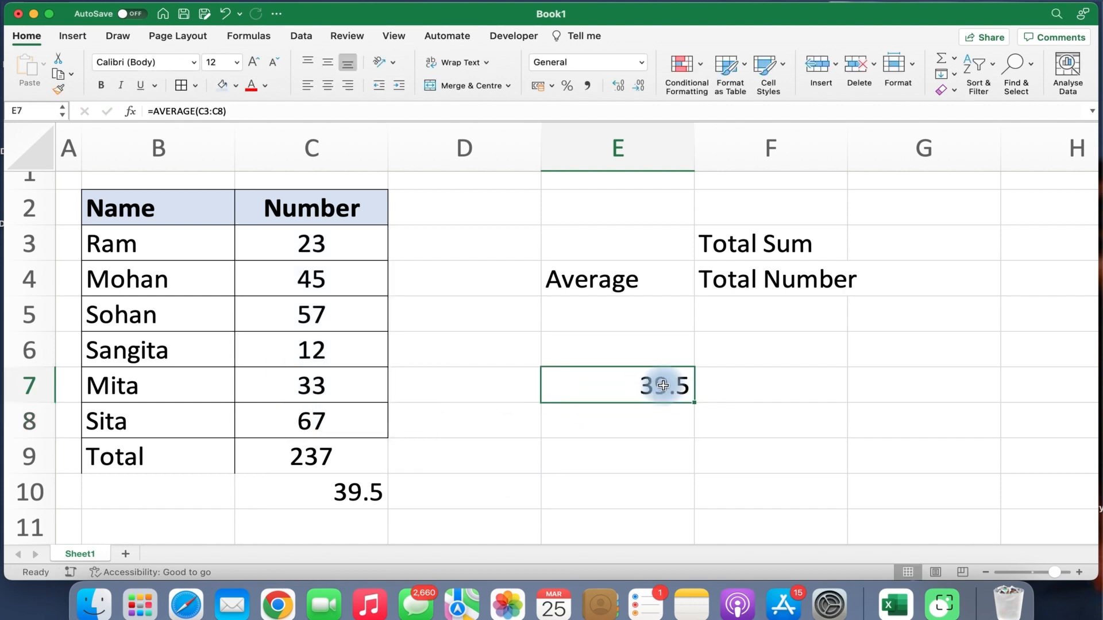
left_click(321, 493)
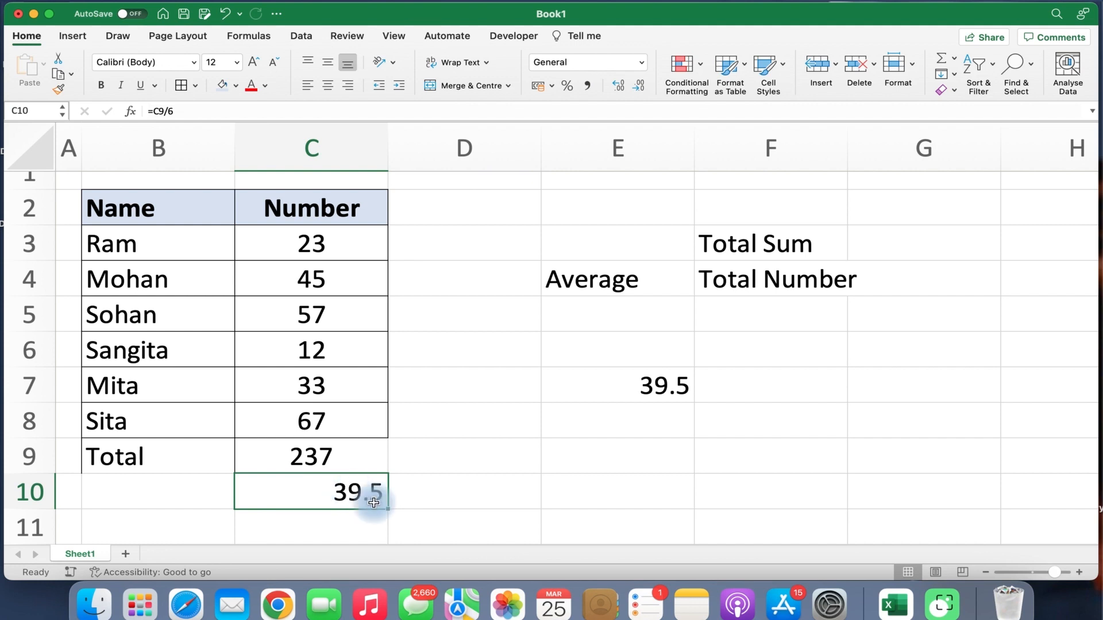
left_click(634, 386)
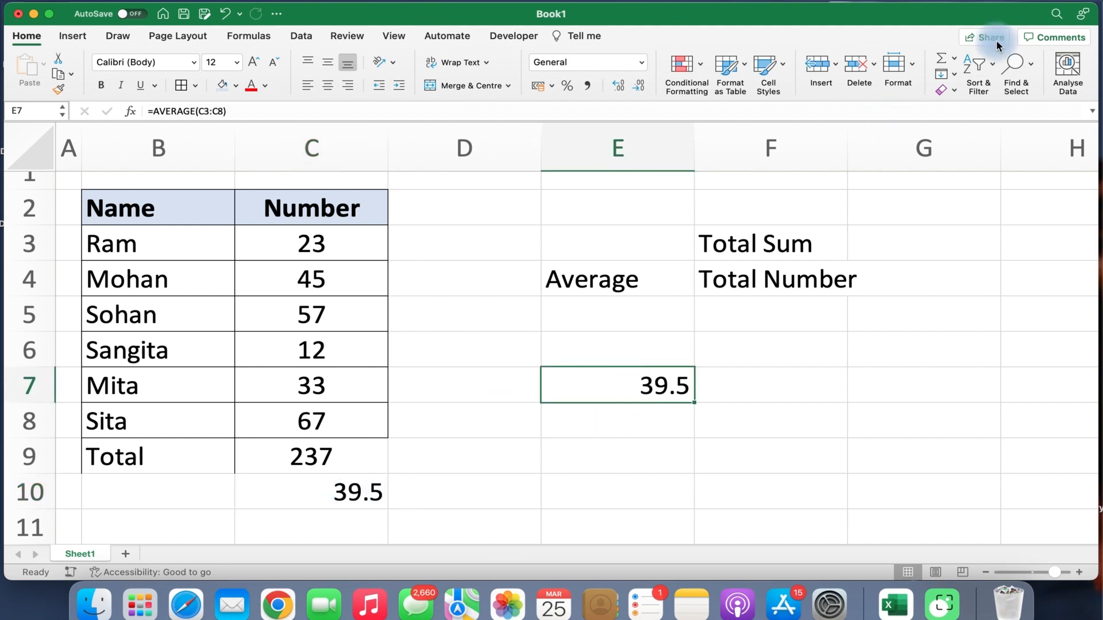
left_click(955, 61)
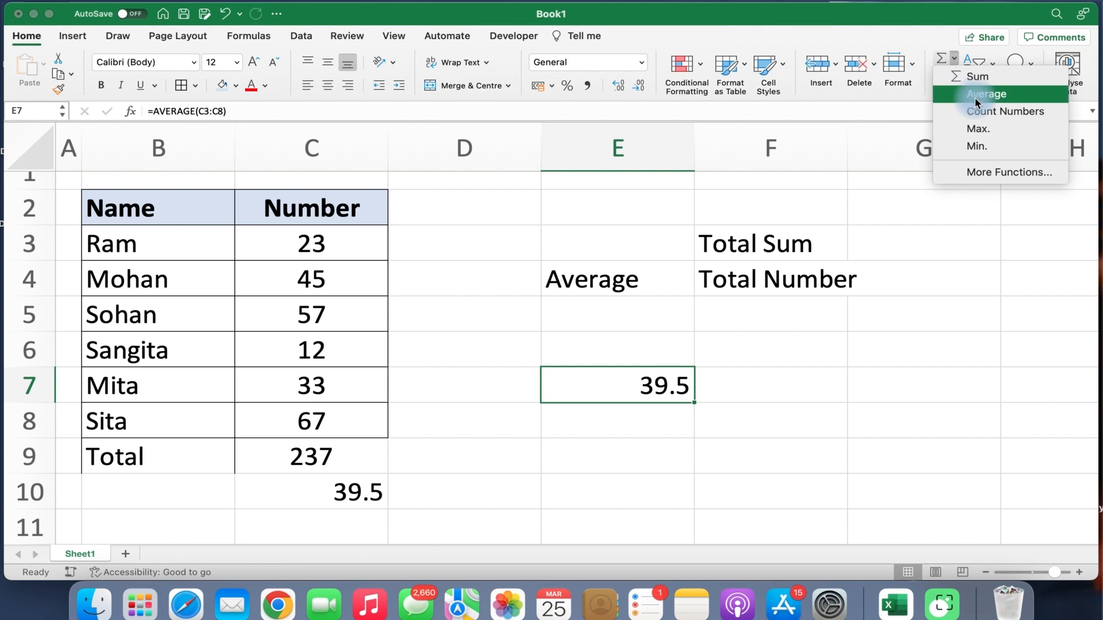
left_click(642, 387)
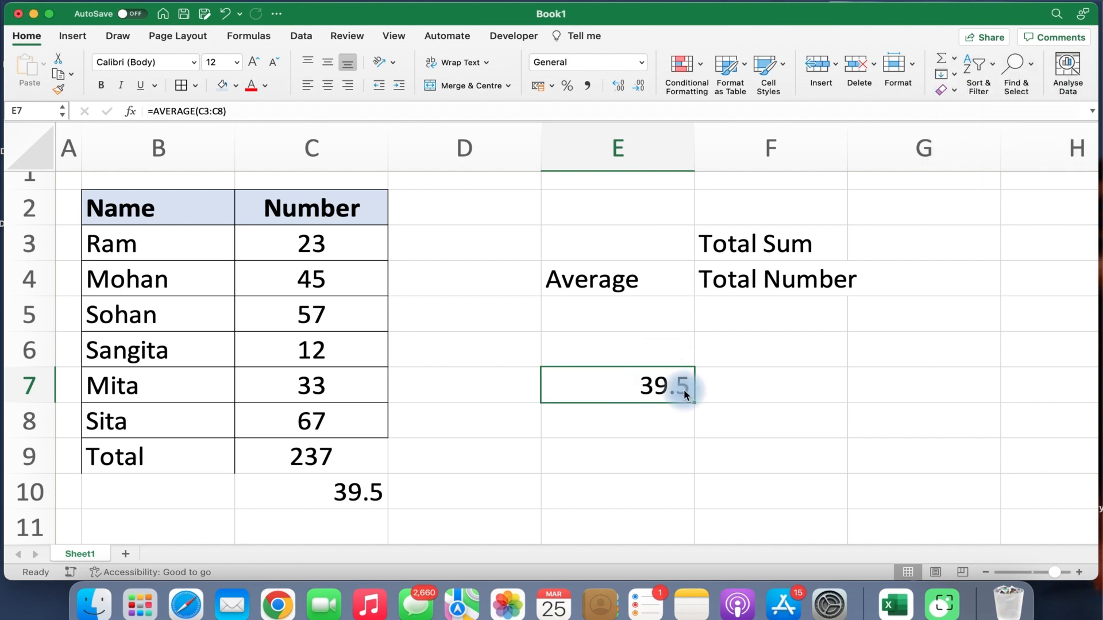
left_click(359, 491)
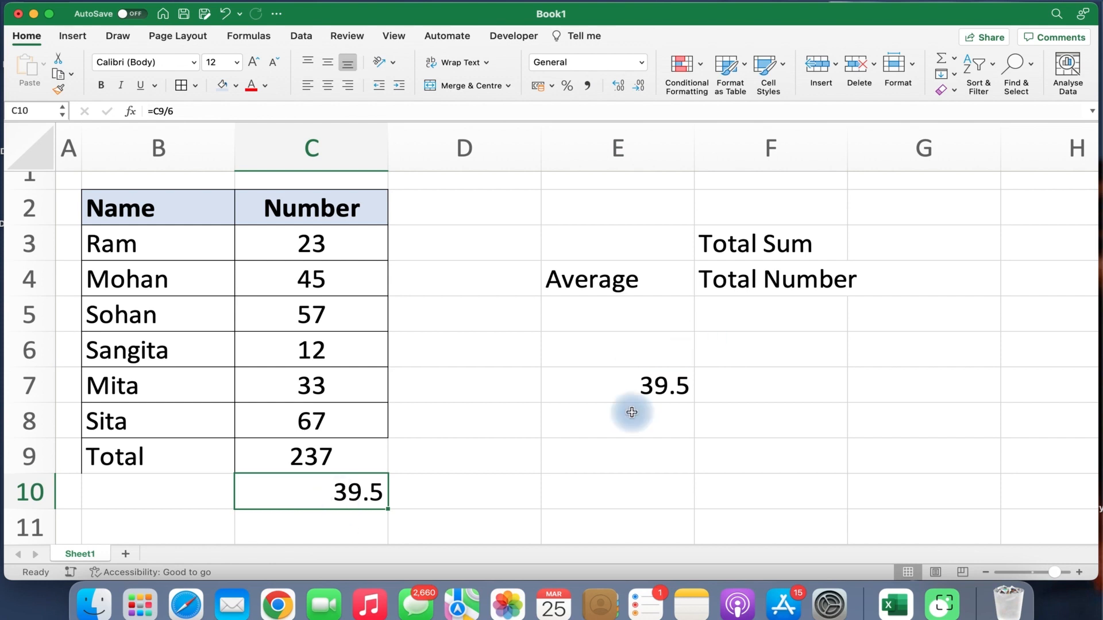
left_click_drag(617, 242, 743, 458)
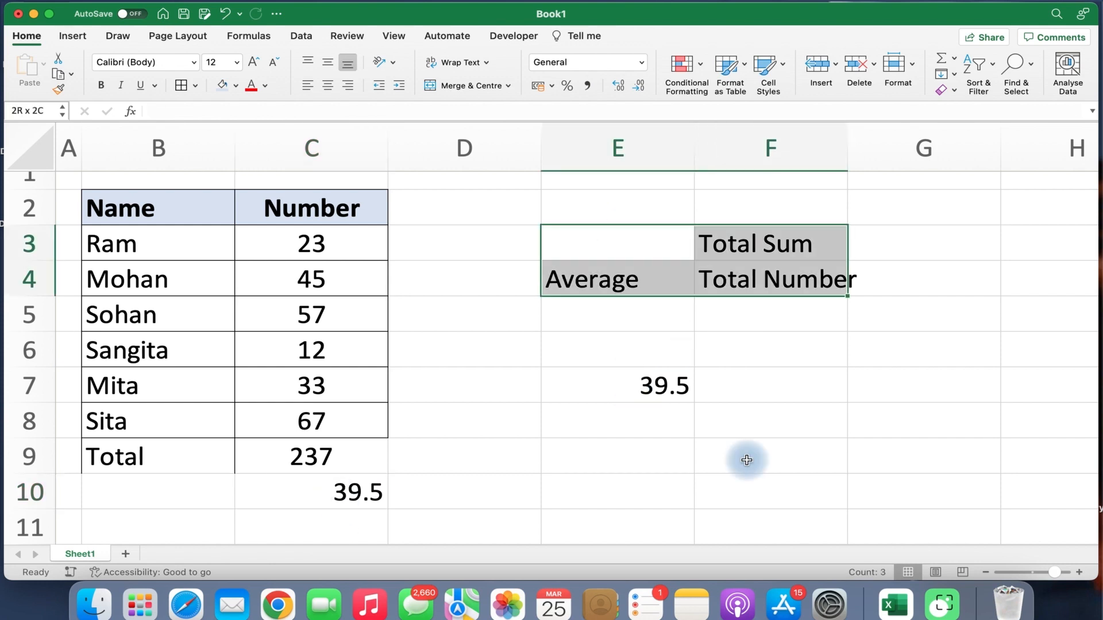
left_click(953, 59)
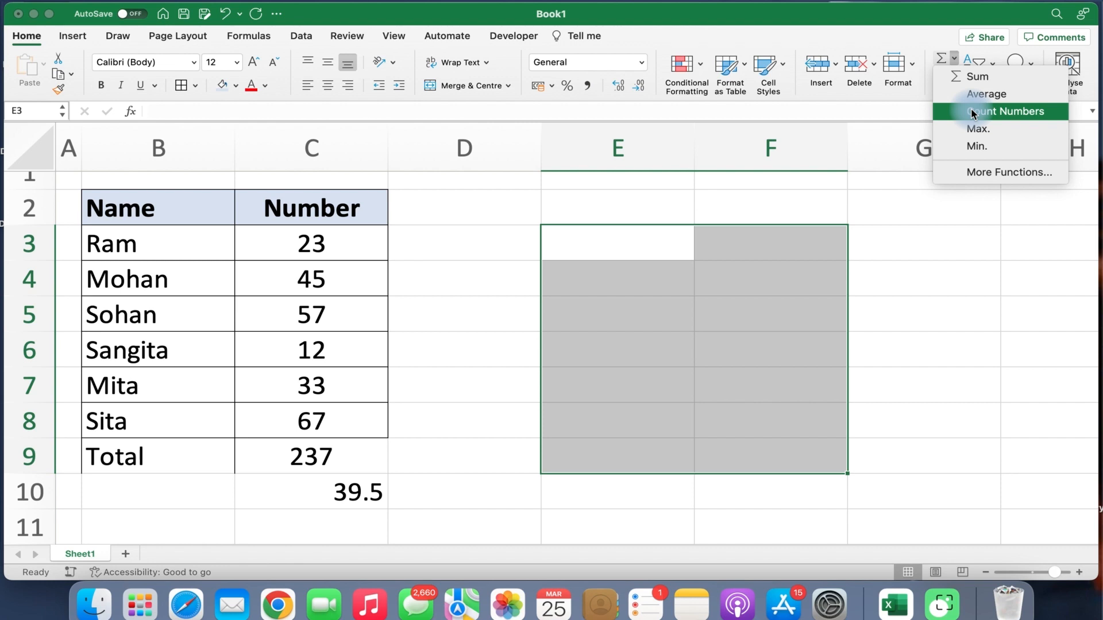
left_click(447, 323)
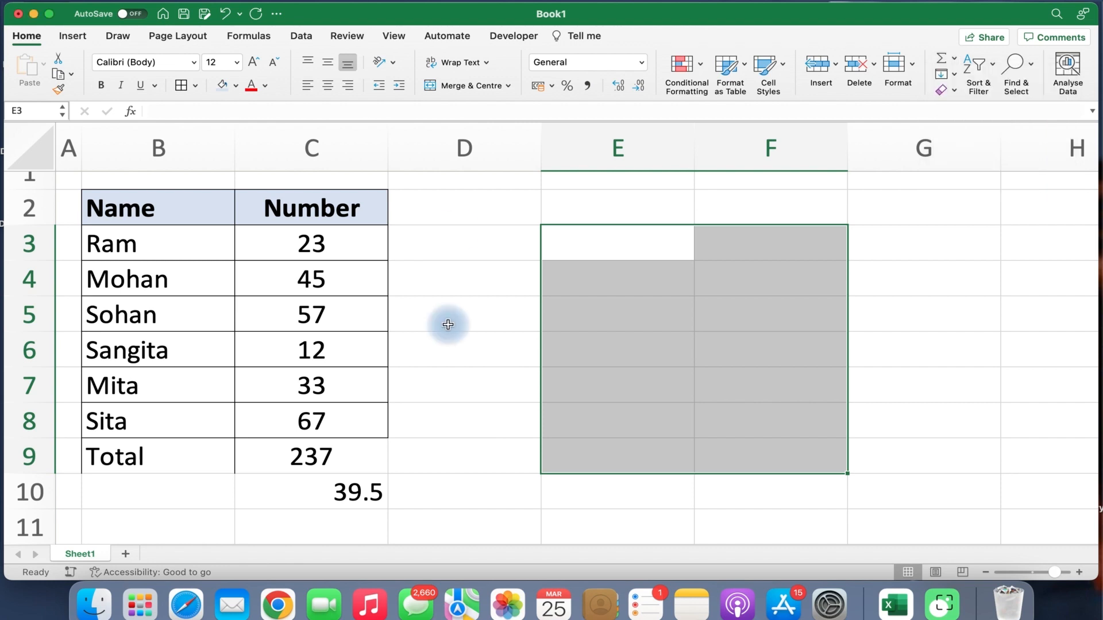
left_click(450, 246)
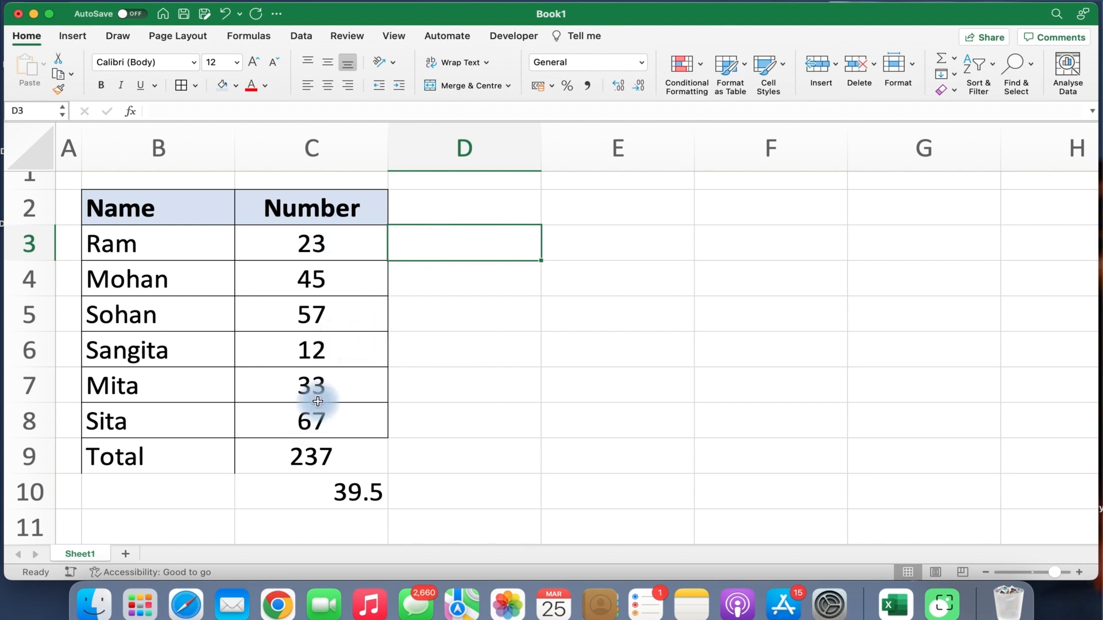
left_click(604, 243)
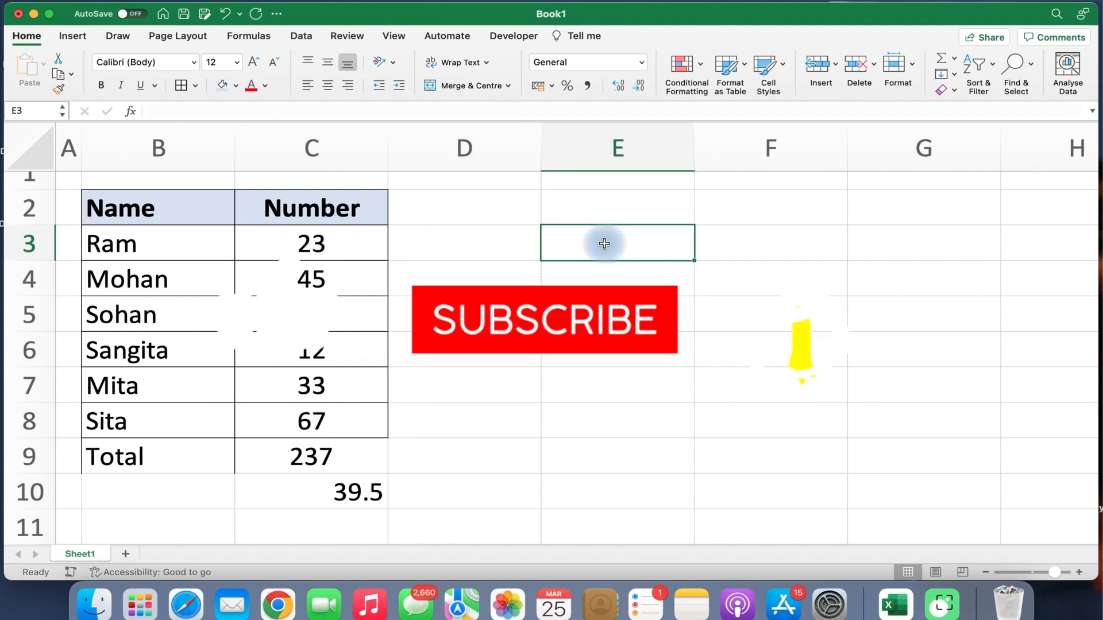
left_click(600, 270)
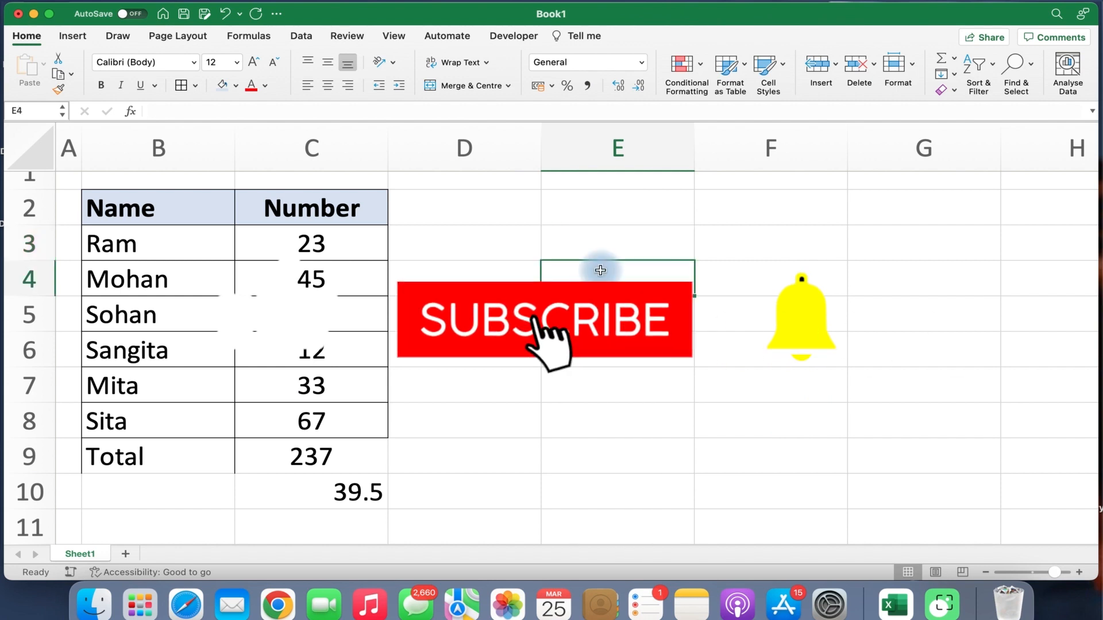
left_click(953, 59)
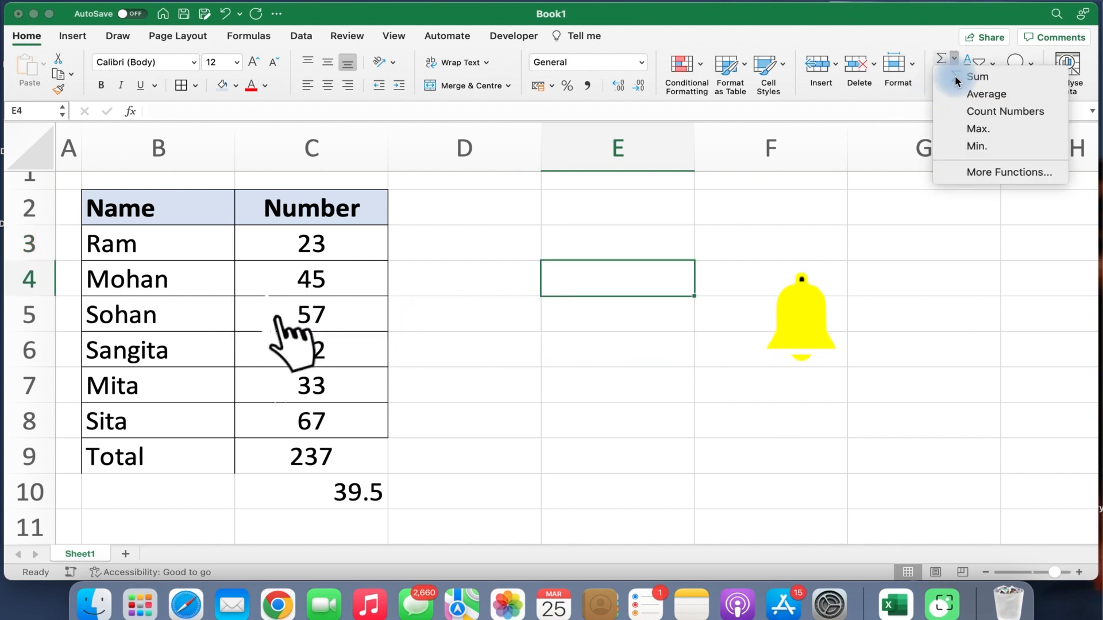
left_click(967, 112)
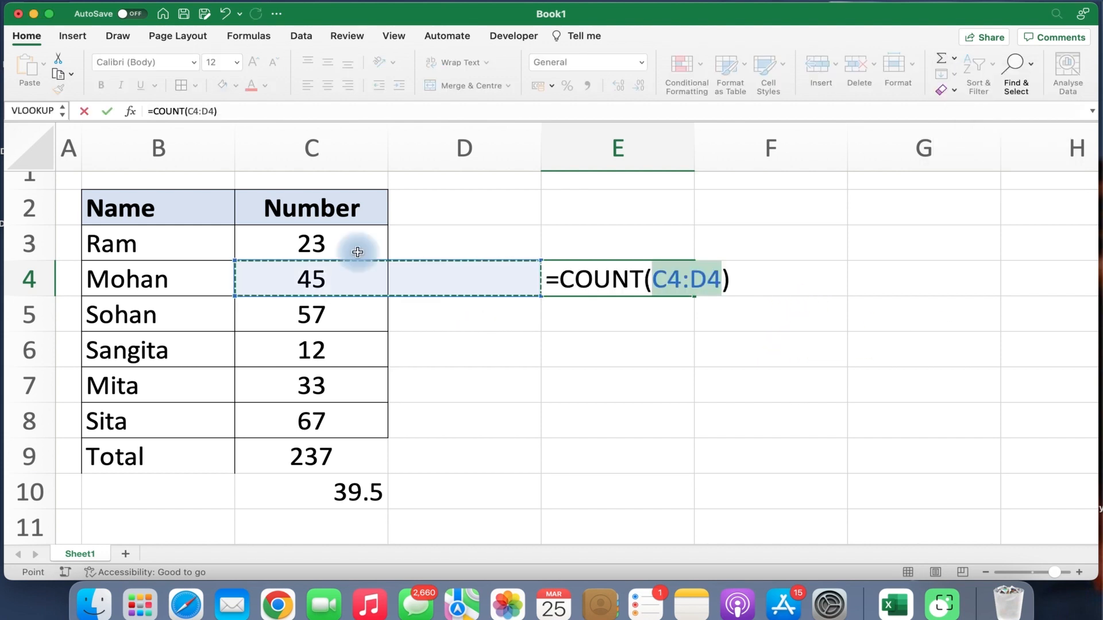
left_click(345, 240)
left_click_drag(330, 372, 318, 432)
key("Return")
left_click(659, 276)
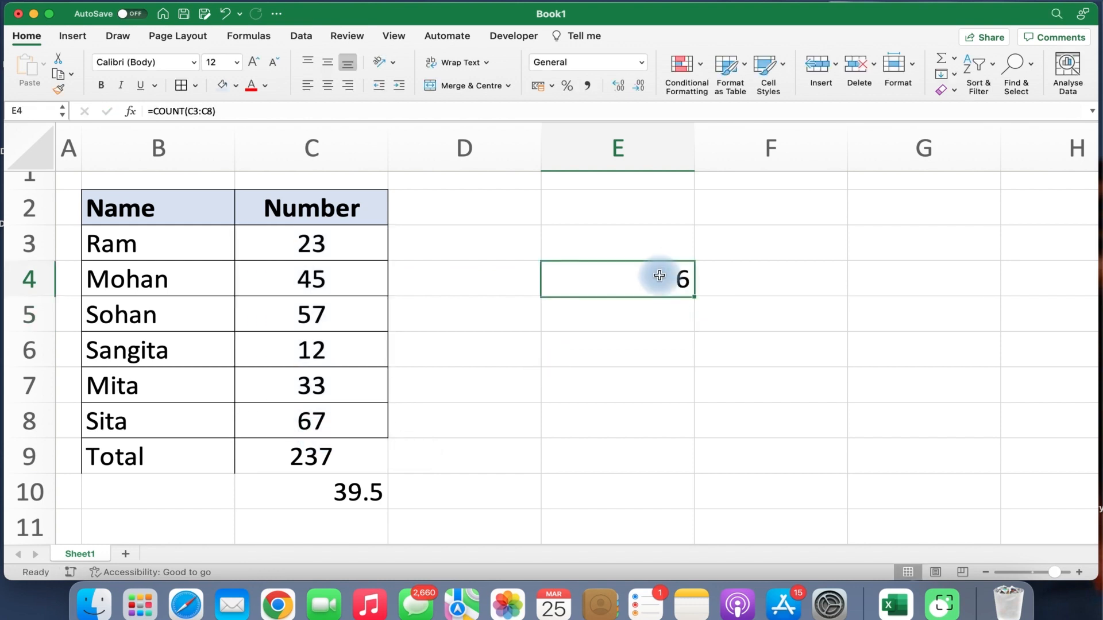
key("BackSpace")
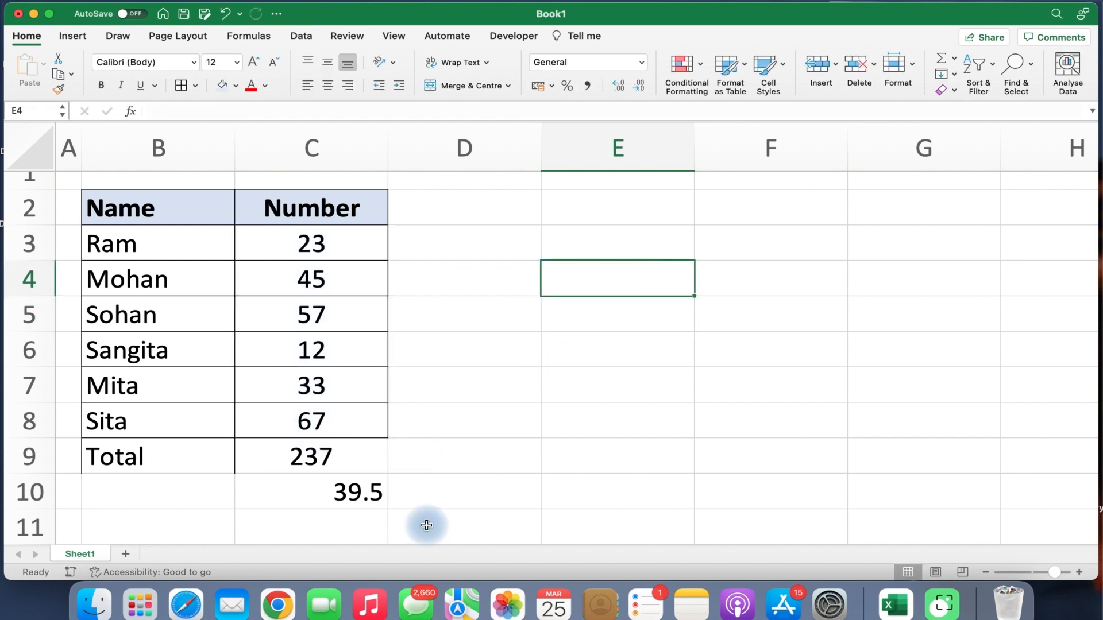
Delete the old total 237 and average 39.5 from C9:C10.
left_click(349, 458)
left_click(355, 492, "shift")
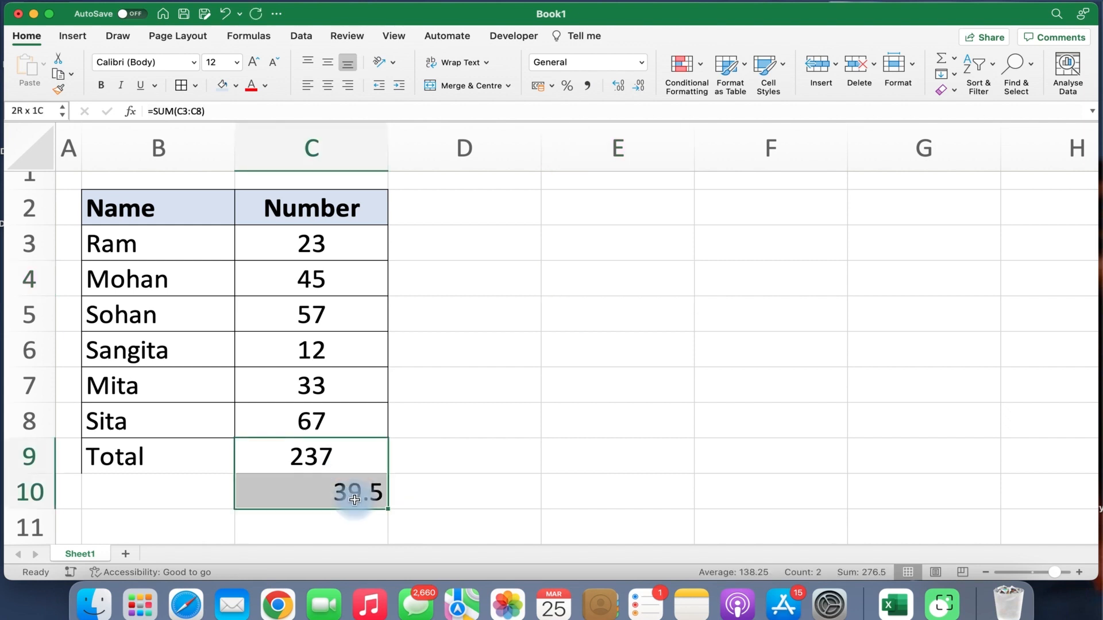
key("Delete")
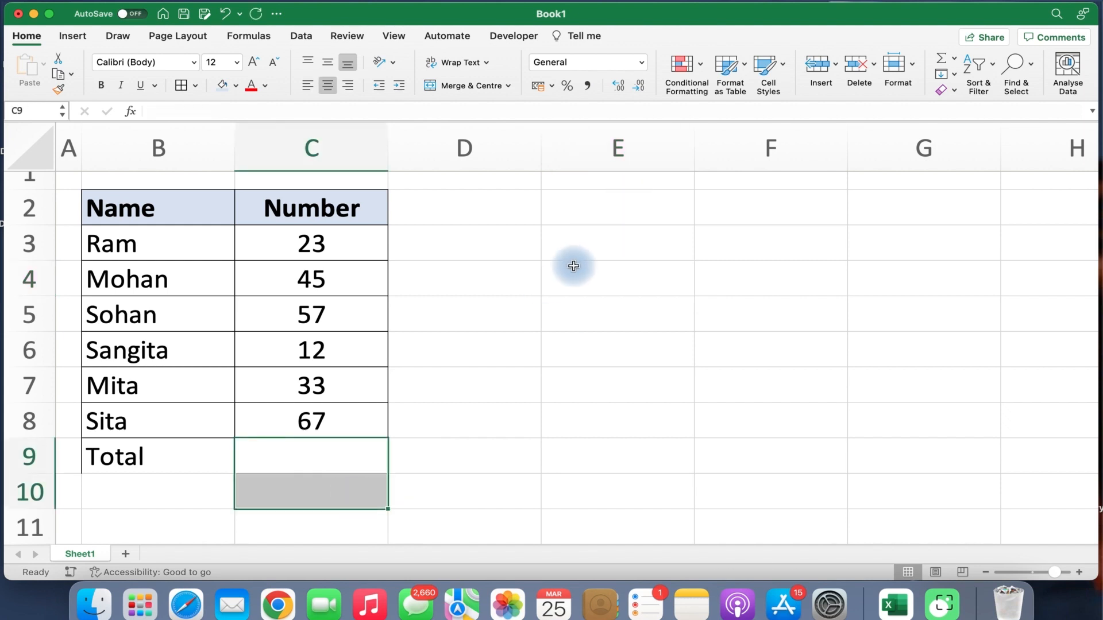
Enter the labels Sum, Average and Count into E4:E6.
left_click(573, 265)
type("sum")
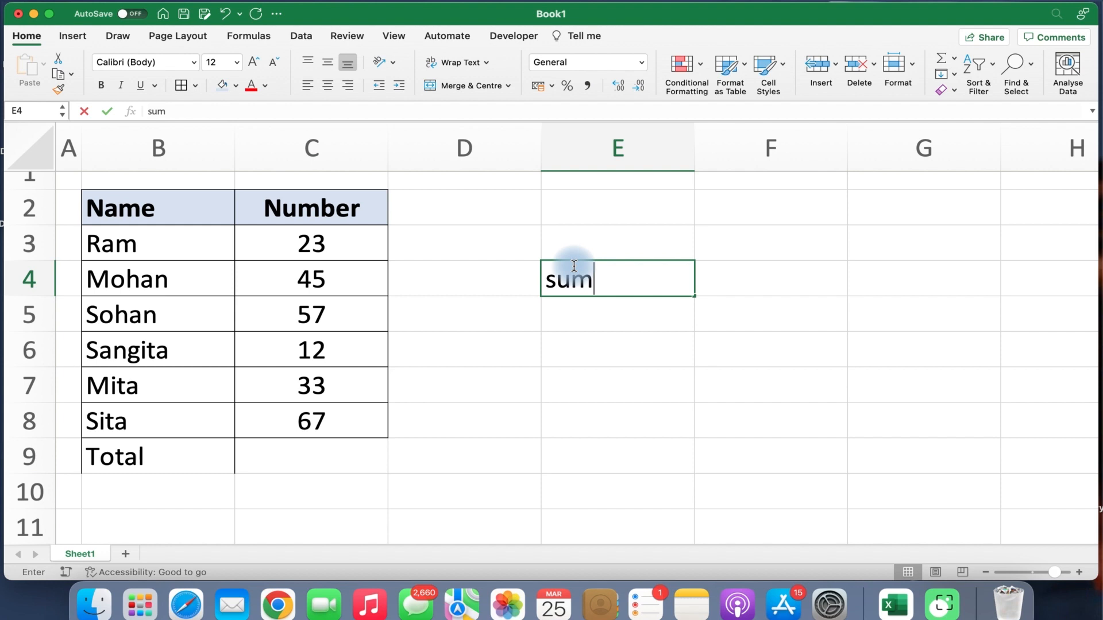
key("BackSpace")
key("BackSpace")
key("BackSpace")
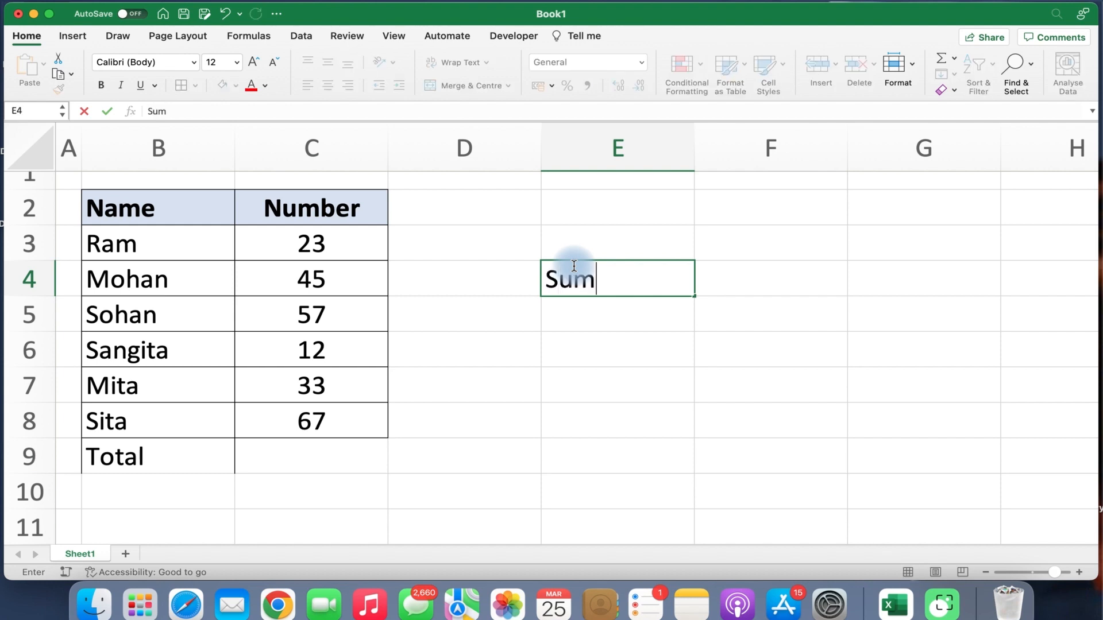
key("Return")
type("Av")
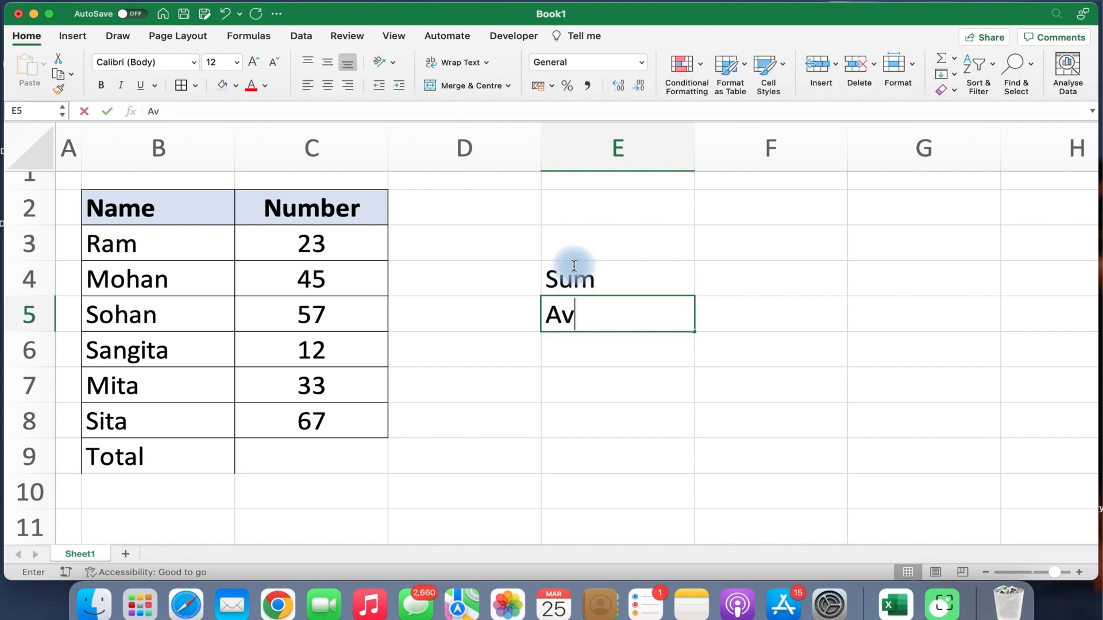
type("erage")
key("Return")
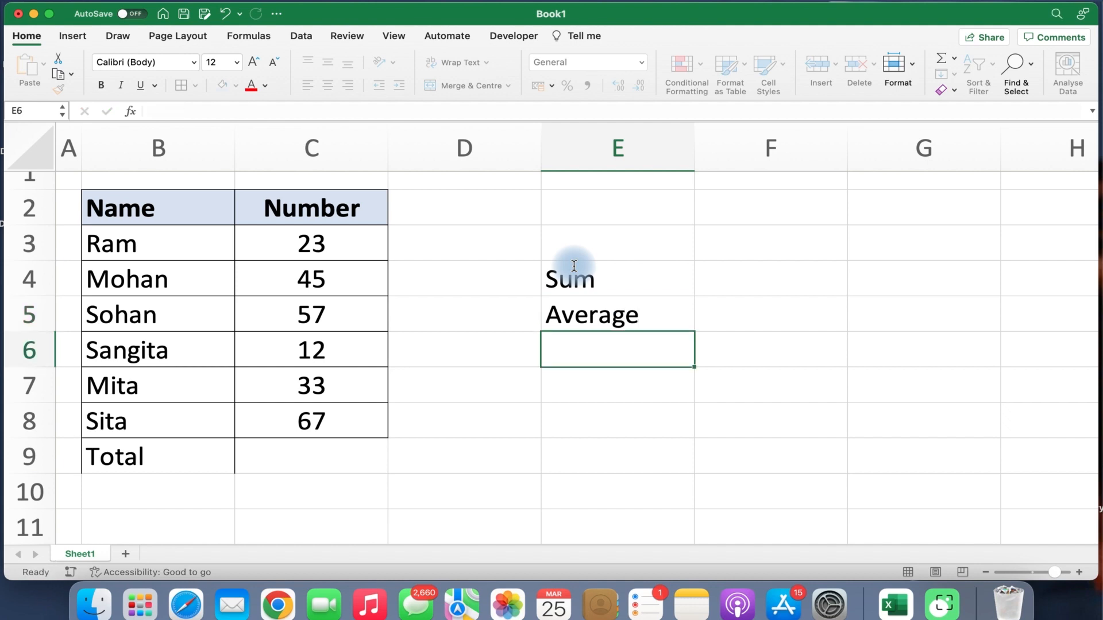
type("Count")
key("Return")
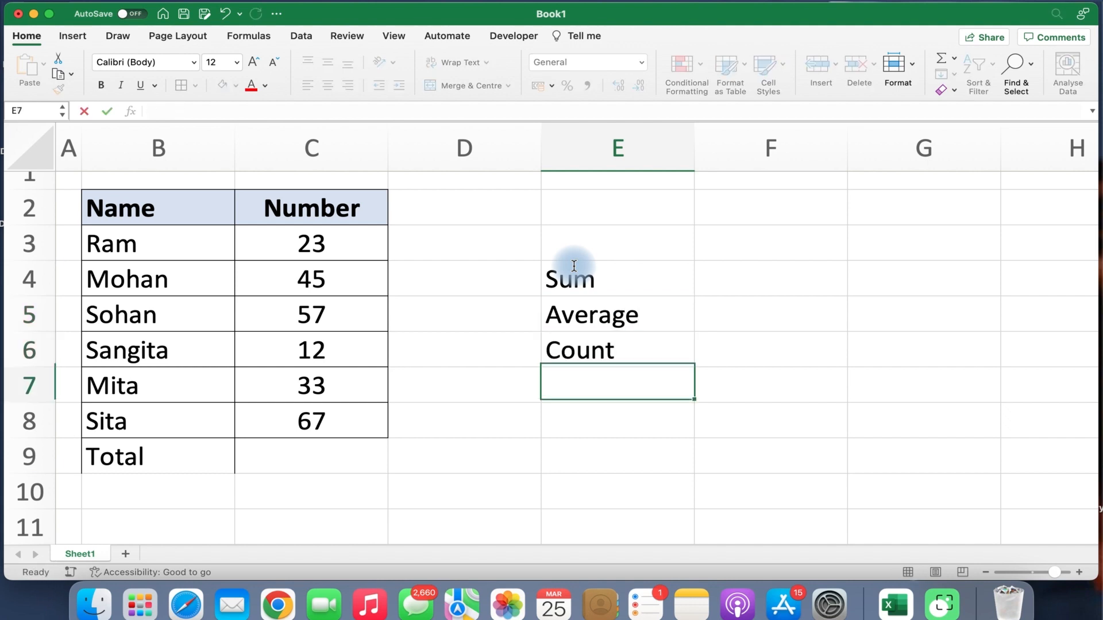
Change E6 to Count Numbers and add Max and Min labels in E7:E8.
left_click(955, 60)
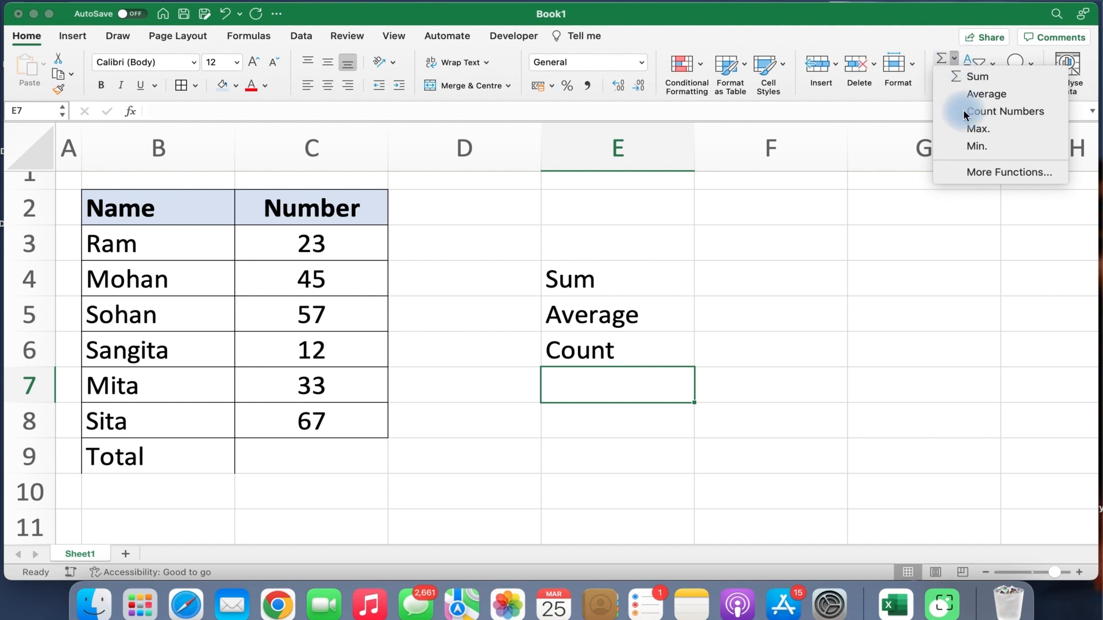
double_click(632, 350)
type("Numbers")
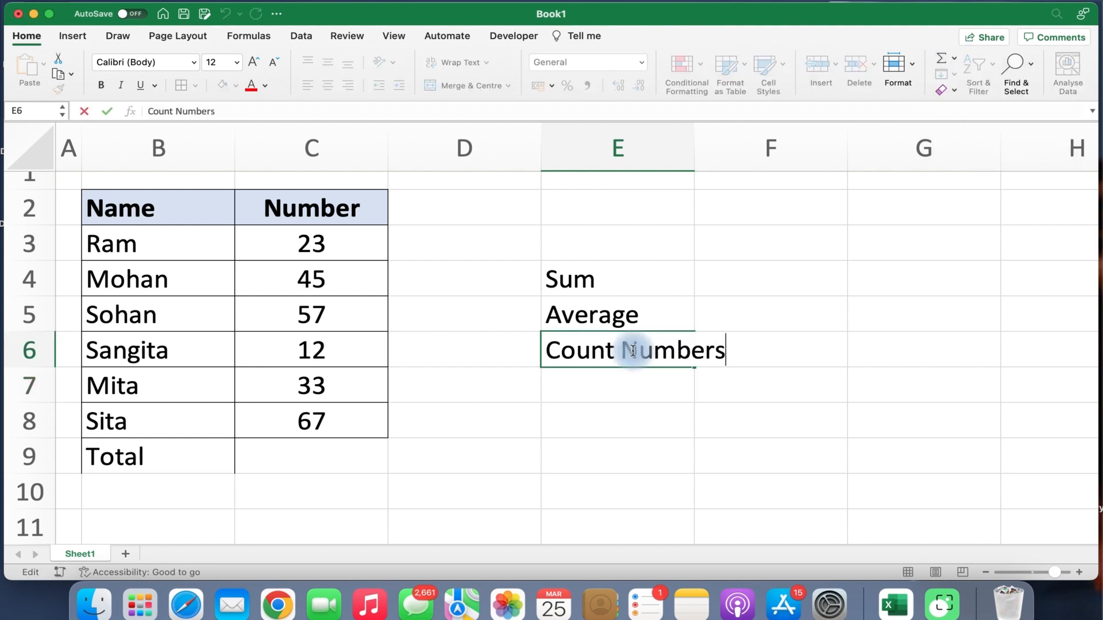
key("Return")
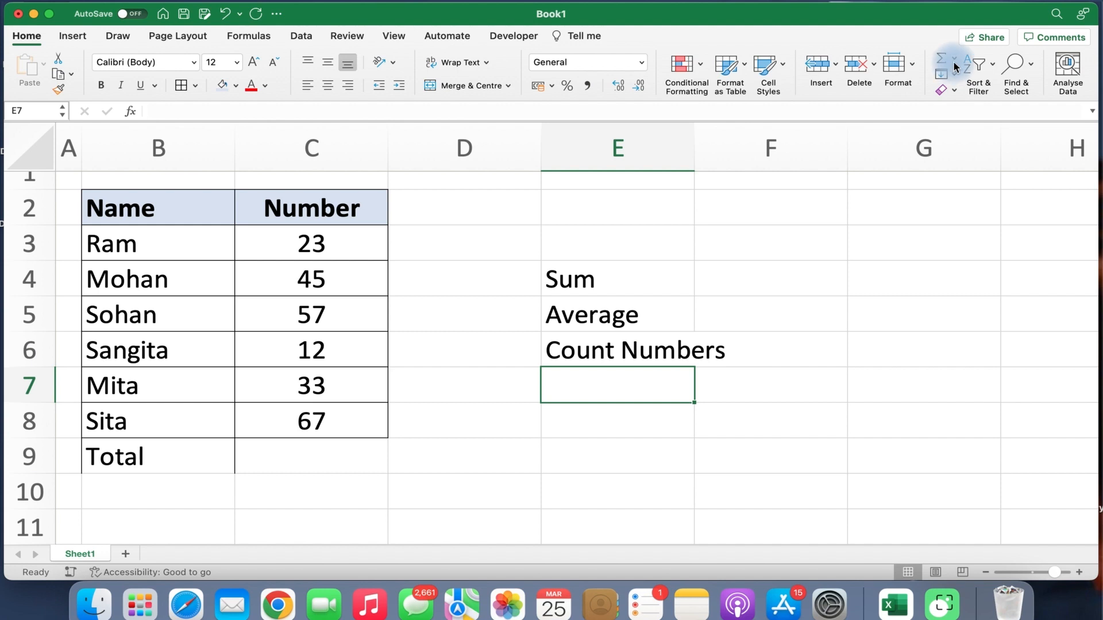
left_click(953, 61)
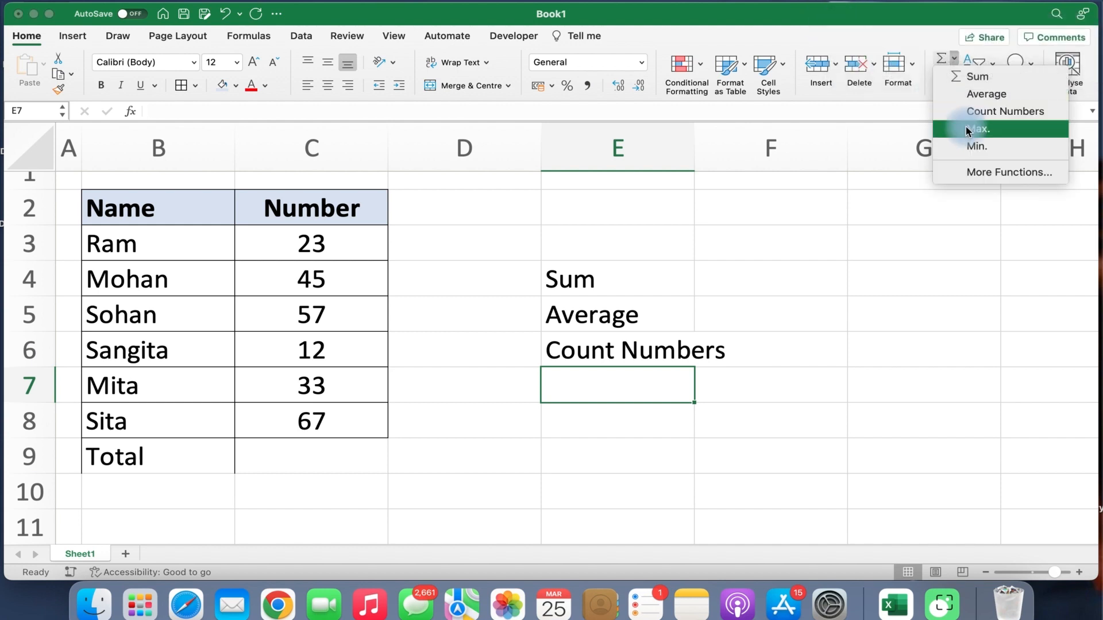
left_click(587, 392)
type("Ma")
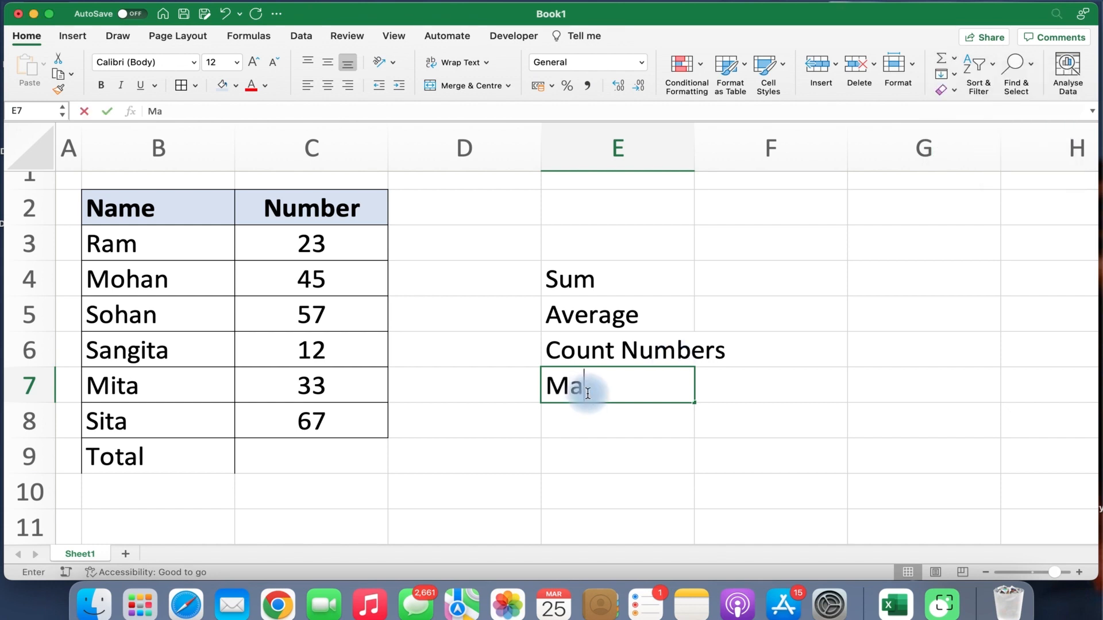
type("x")
key("Return")
type("Min")
key("Return")
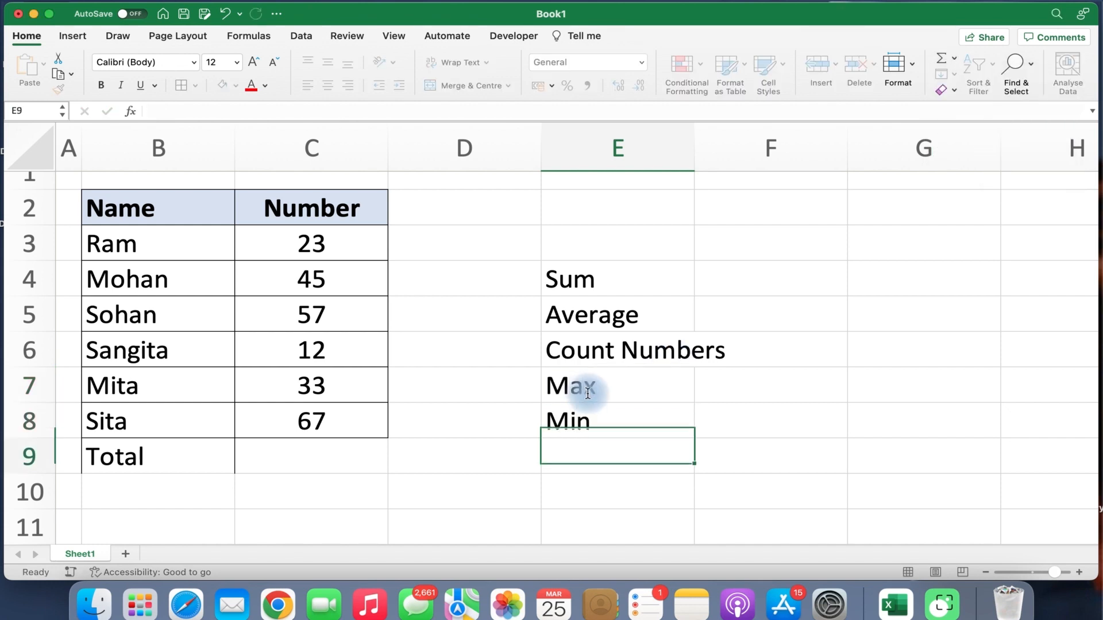
left_click(584, 279)
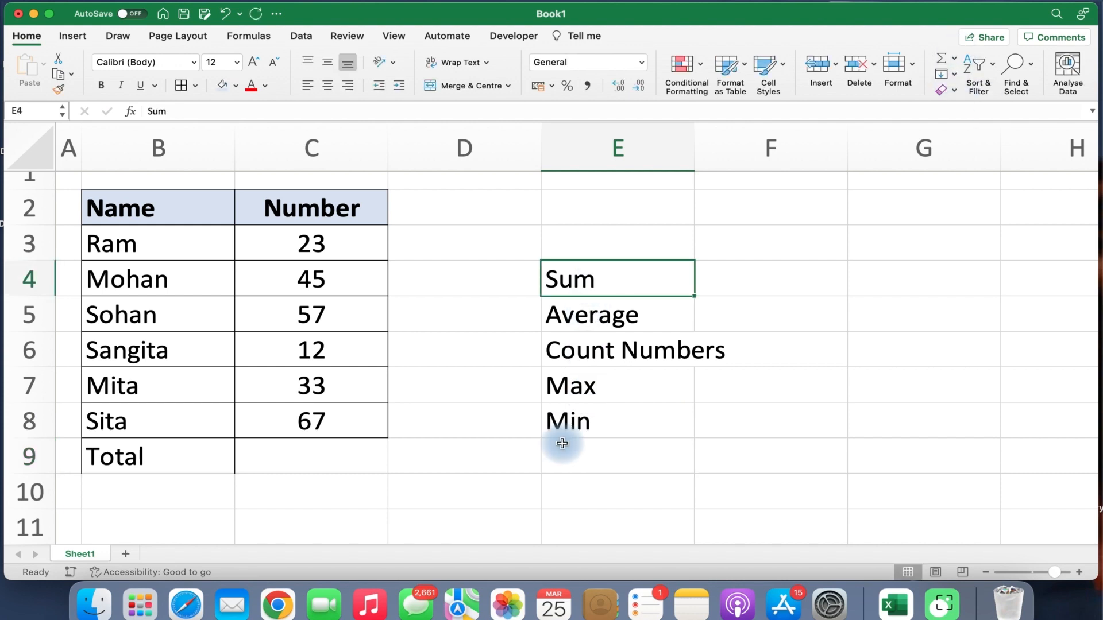
Widen column E so 'Count Numbers' fits, then select F4 for the sum.
left_click(753, 282)
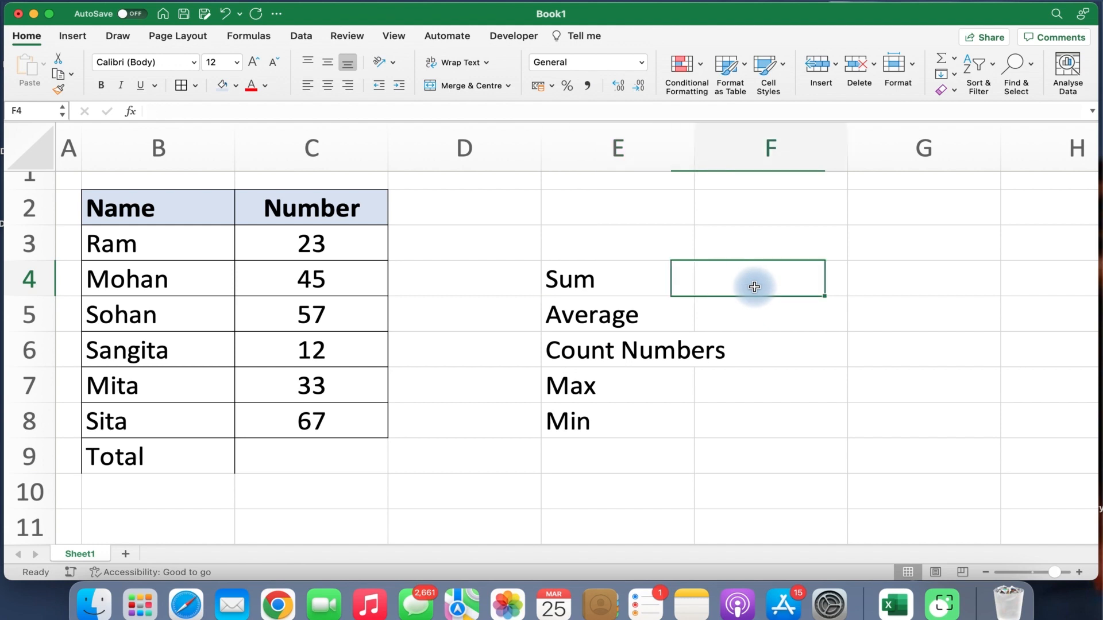
left_click_drag(695, 153, 728, 277)
left_click(628, 285)
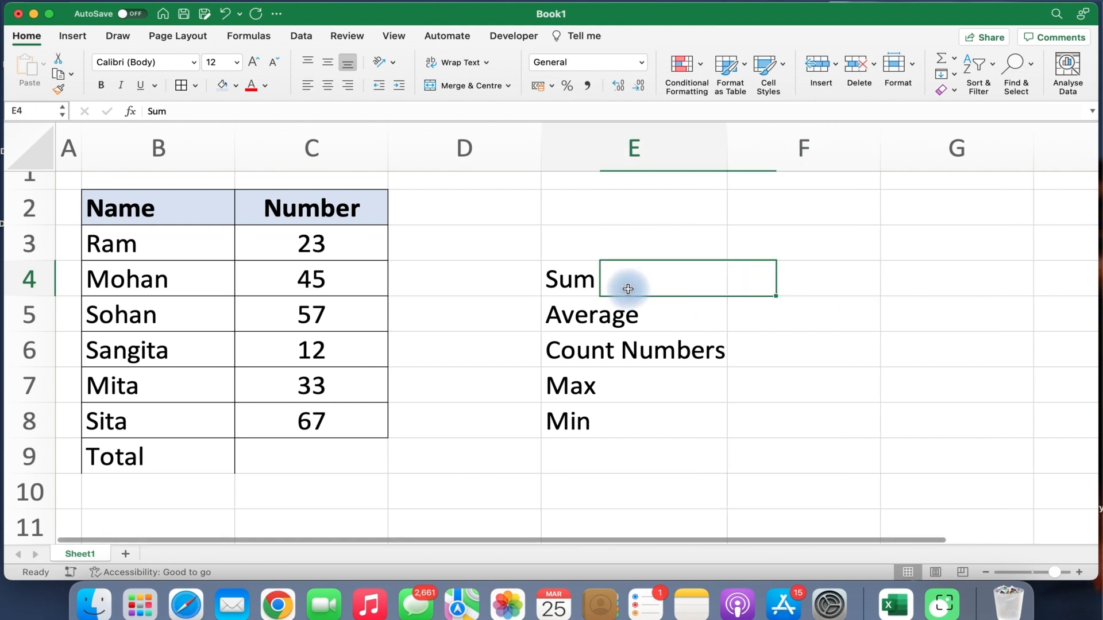
left_click(795, 283)
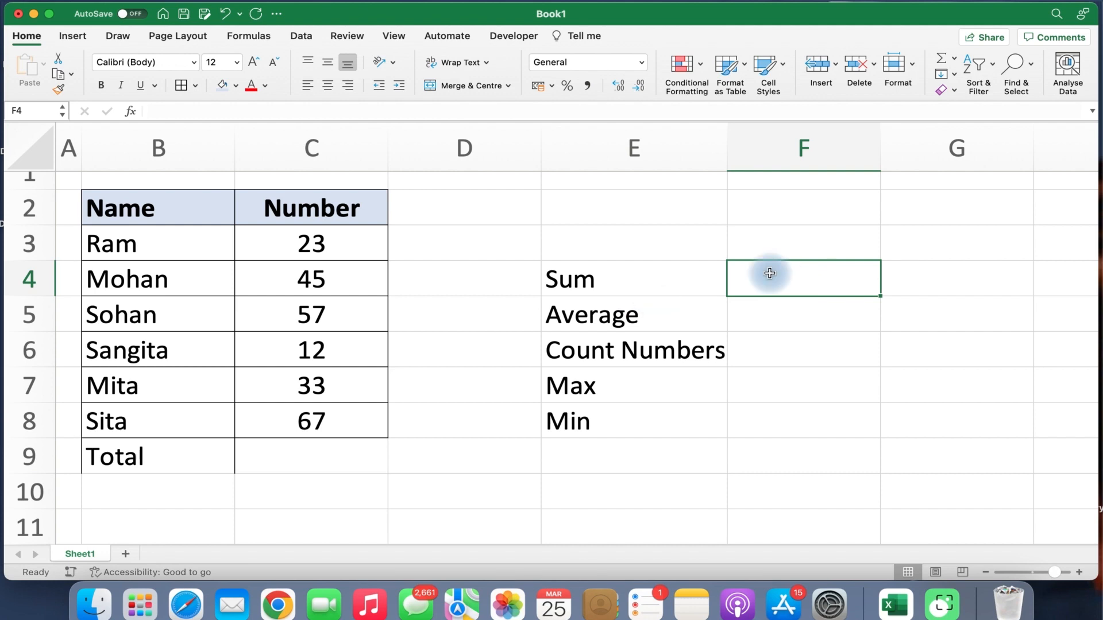
left_click(953, 57)
Put =SUM(C3:C8) in F4, showing 237 beside the Sum label.
left_click(961, 87)
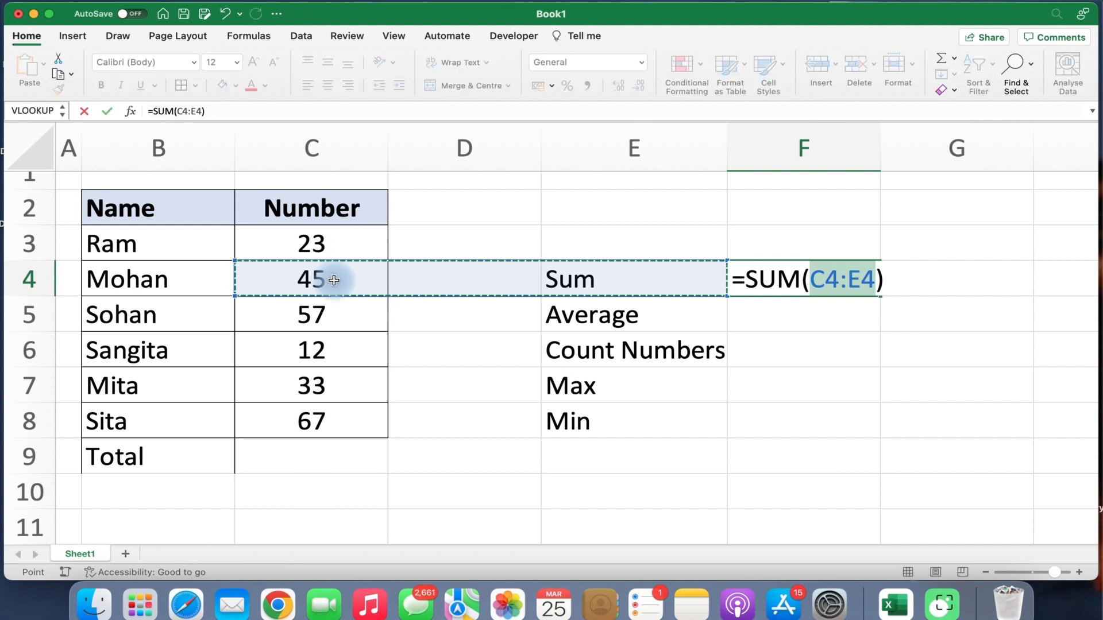
left_click_drag(322, 243, 324, 421)
key("Return")
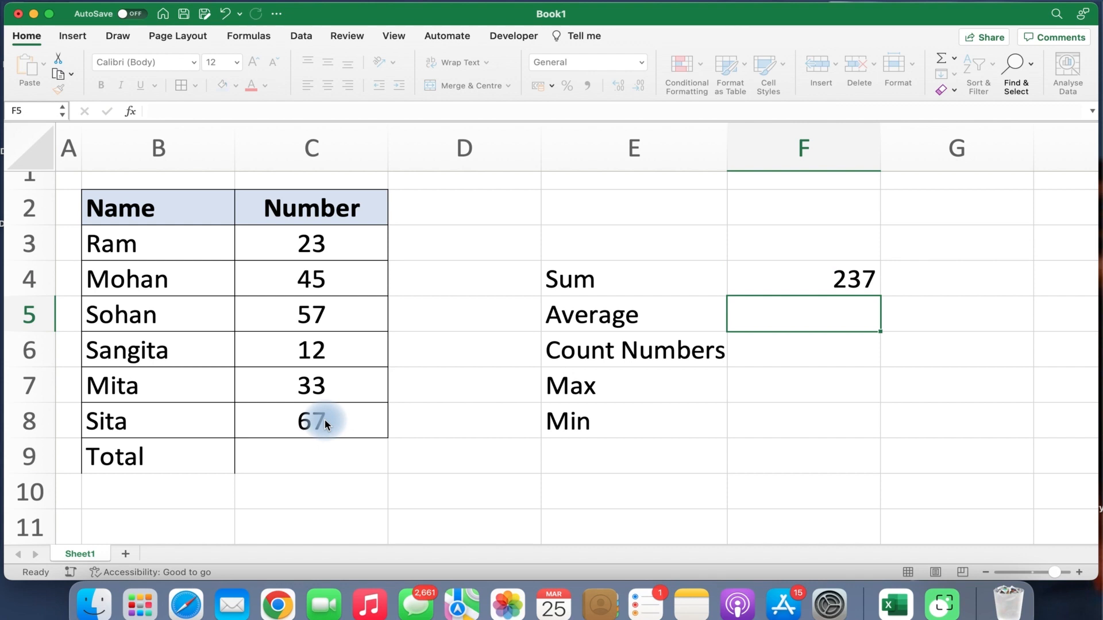
left_click(797, 282)
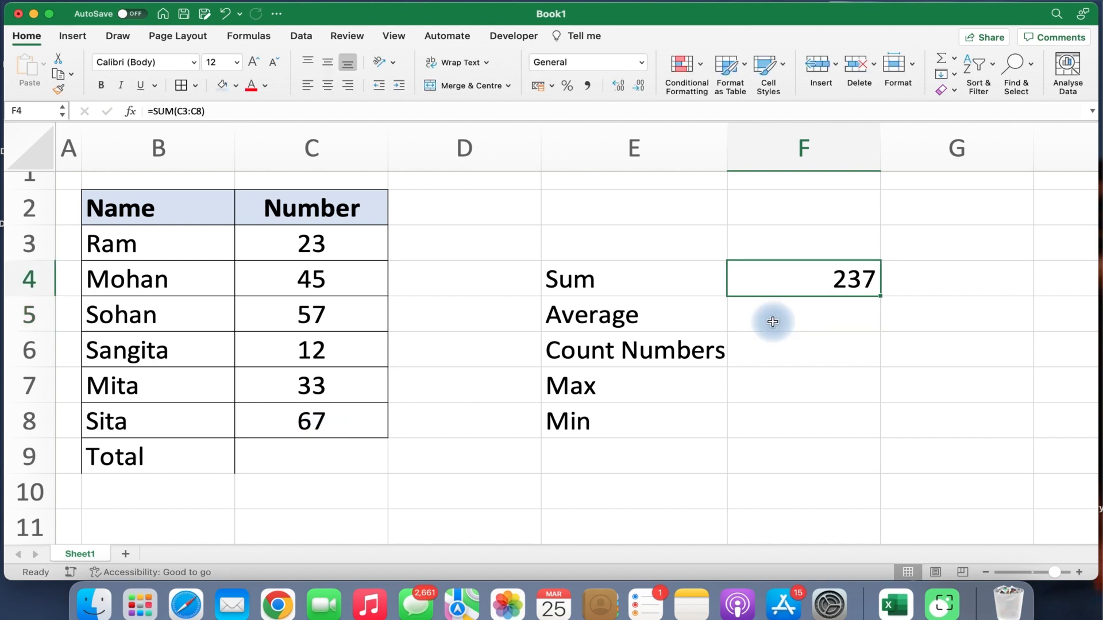
left_click(772, 321)
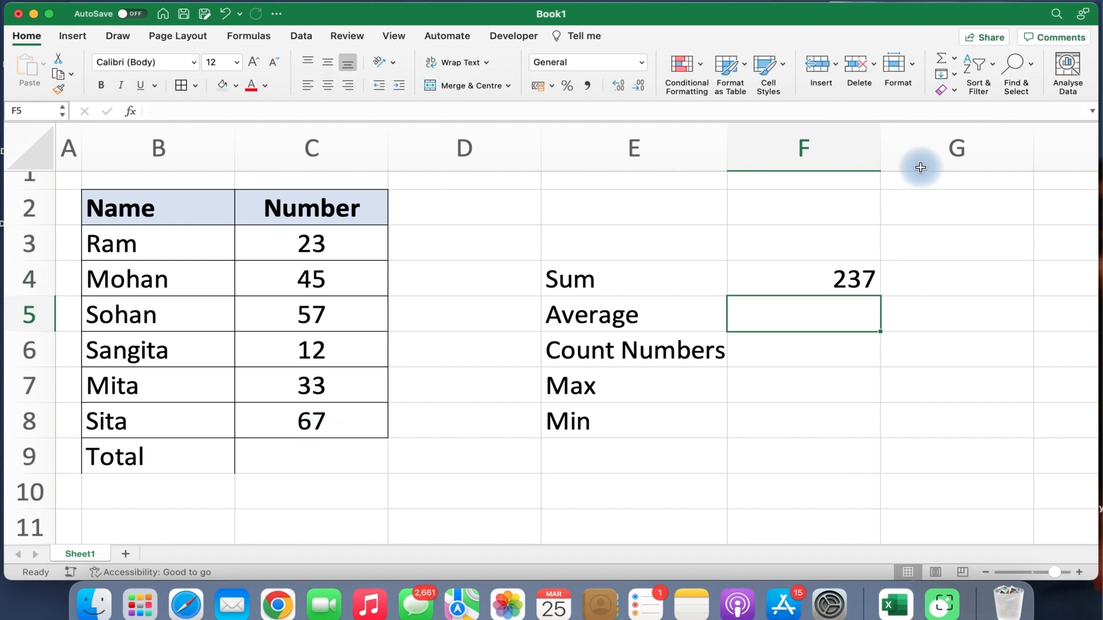
Enter =AVERAGE(C3:C8) in F5 so it shows 39.5 beside Average.
left_click(955, 59)
left_click(429, 349)
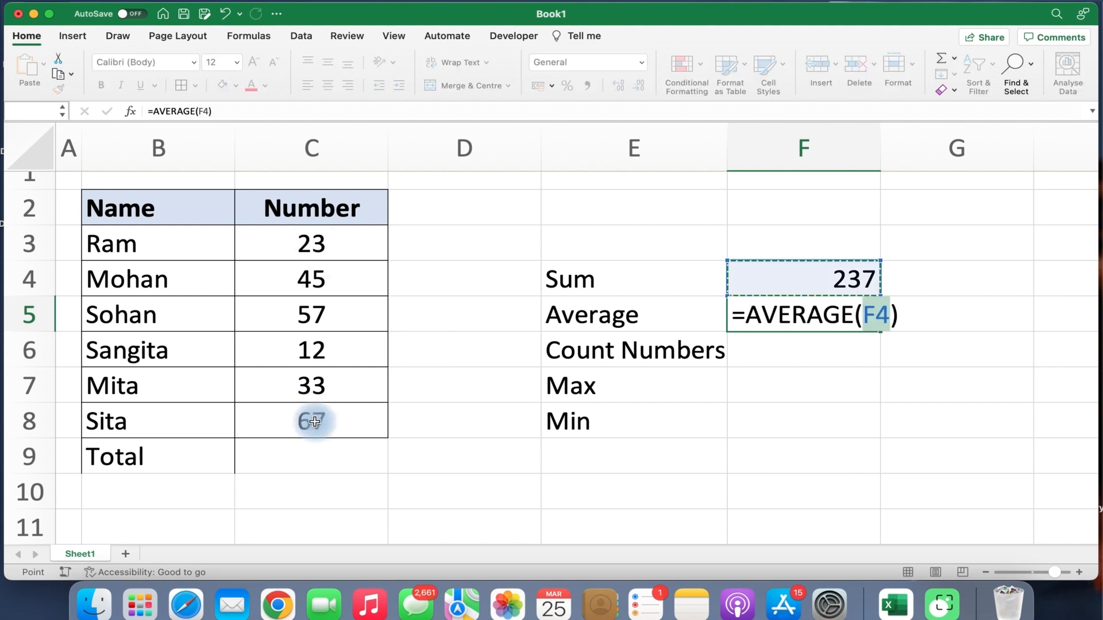
left_click_drag(315, 422, 315, 419)
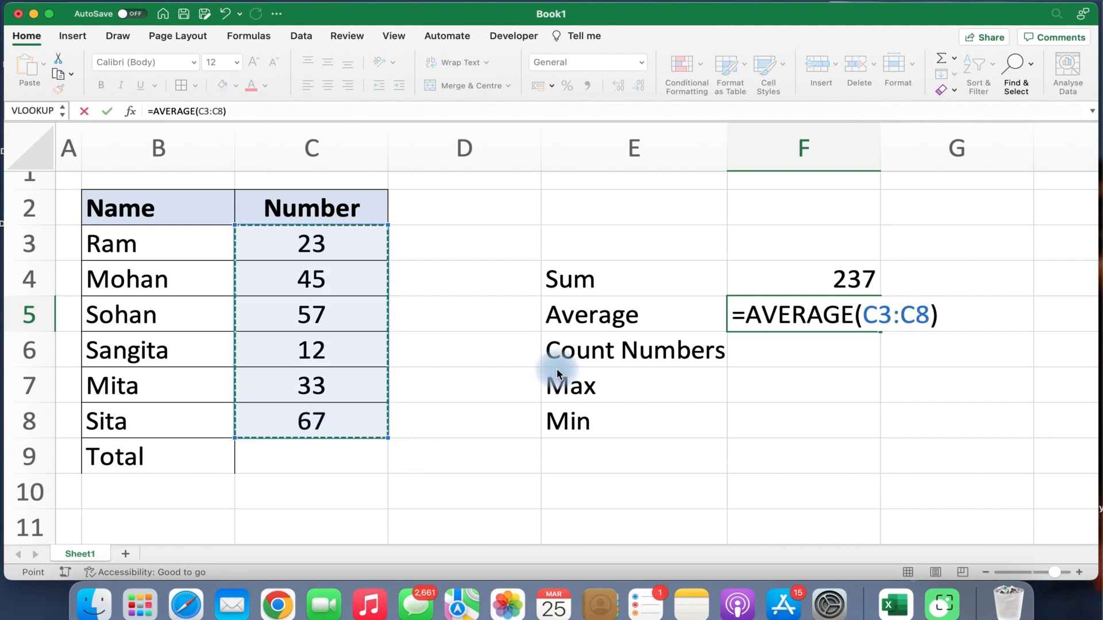
key("Return")
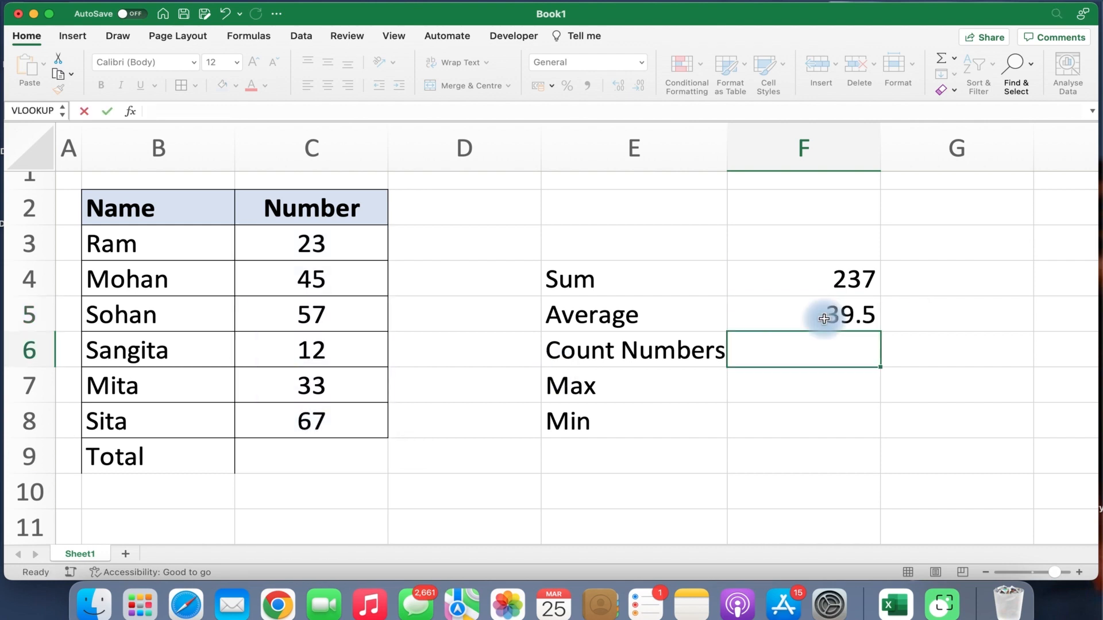
left_click(824, 318)
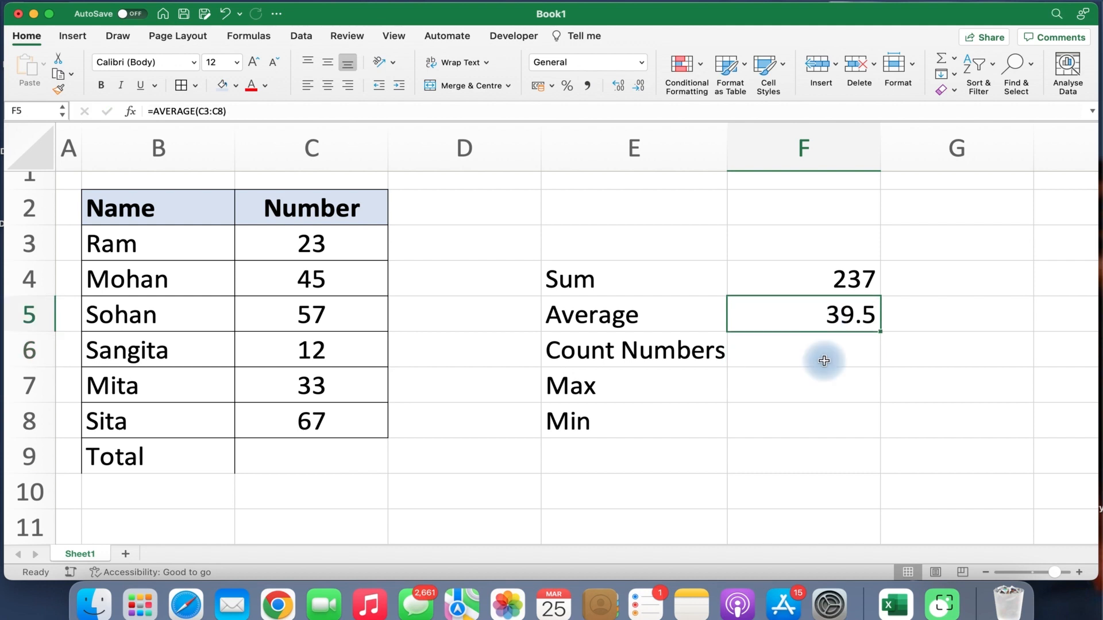
left_click(795, 350)
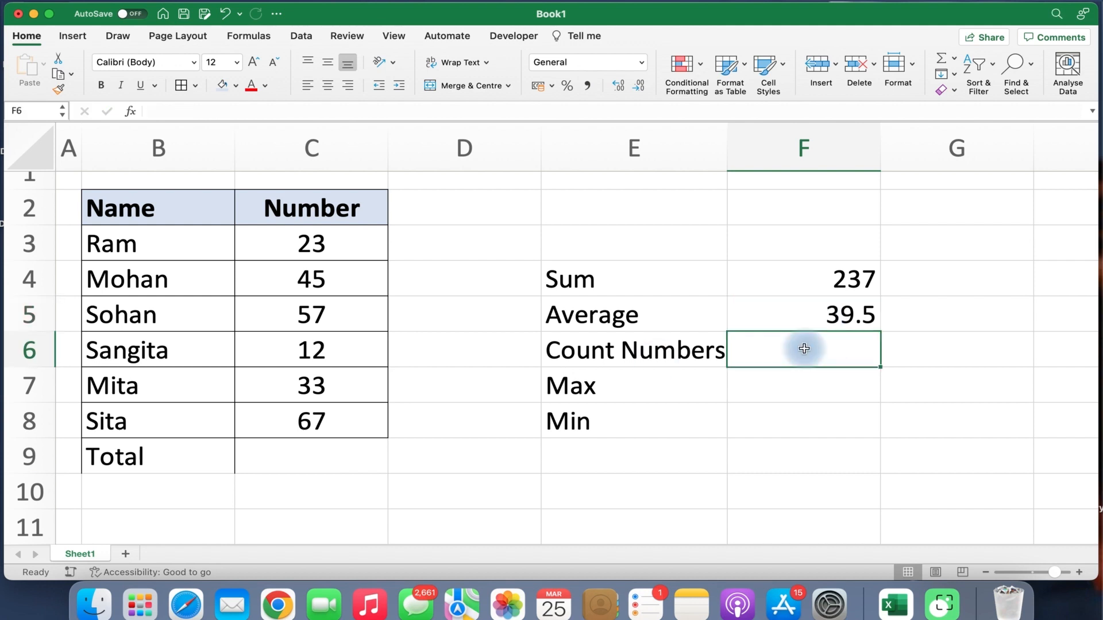
Insert a Count Numbers formula over C3:C8 in F6, returning 6.
left_click(953, 59)
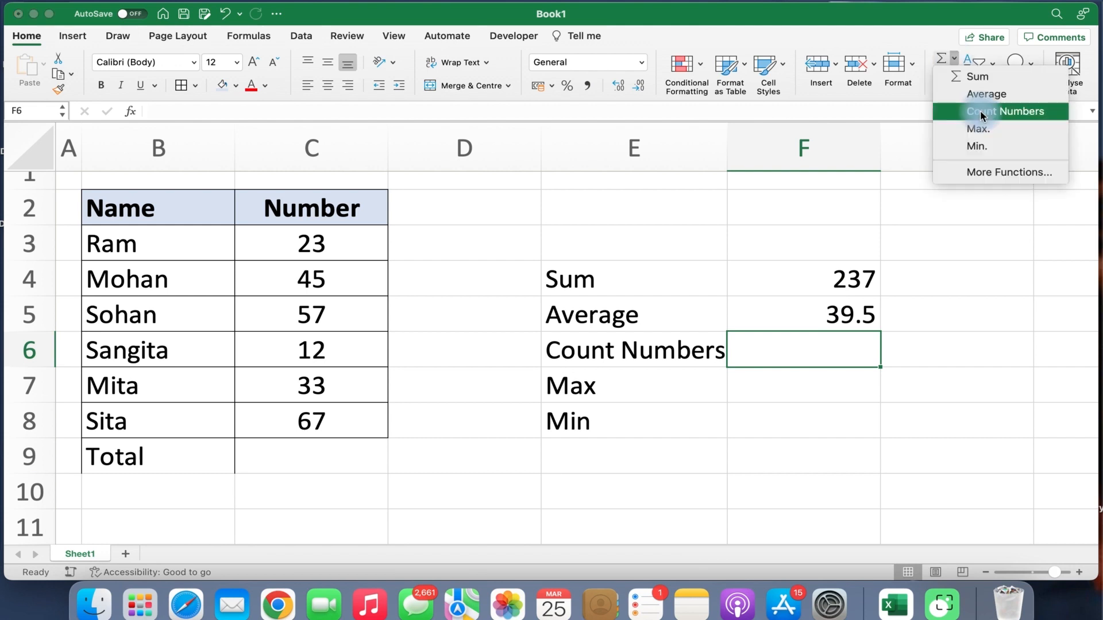
left_click(980, 112)
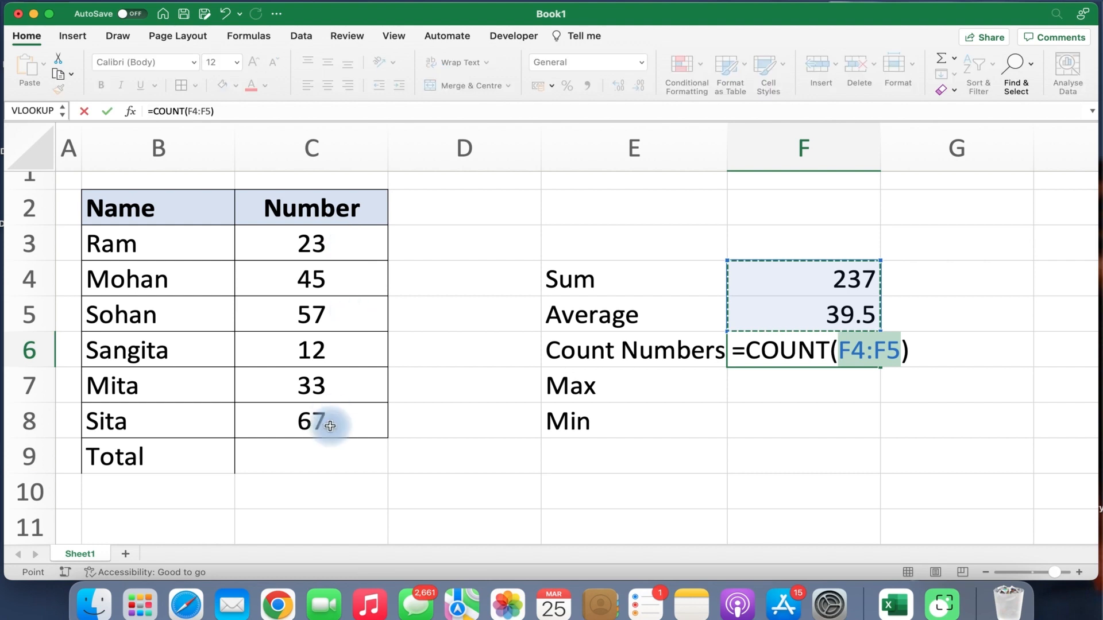
left_click_drag(311, 244, 330, 426)
key("Return")
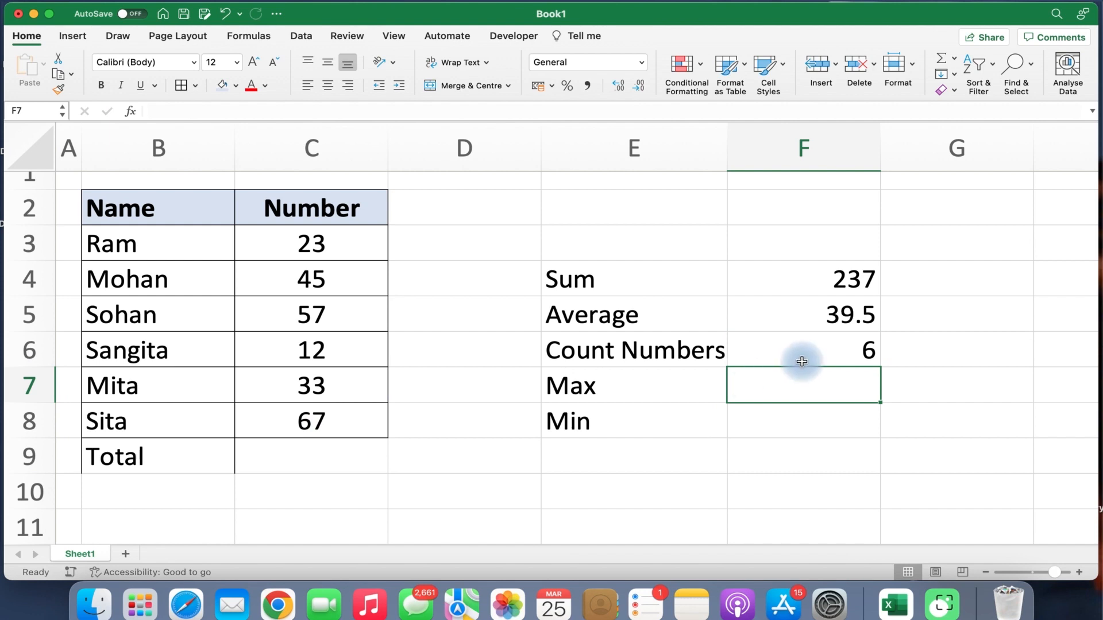
left_click(296, 244)
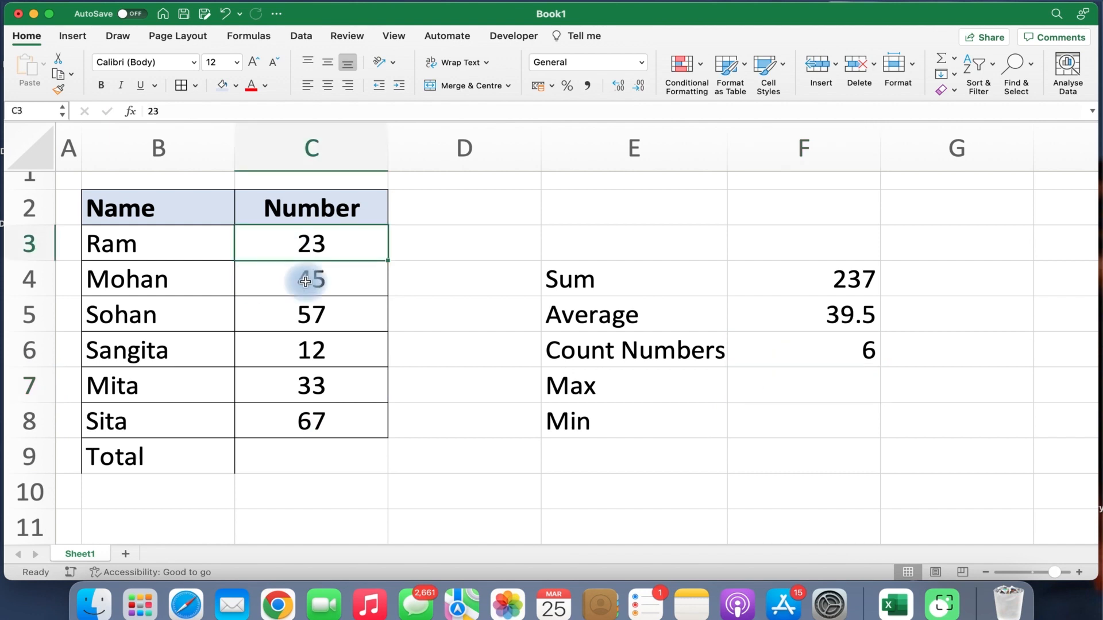
left_click(309, 317)
left_click(609, 386)
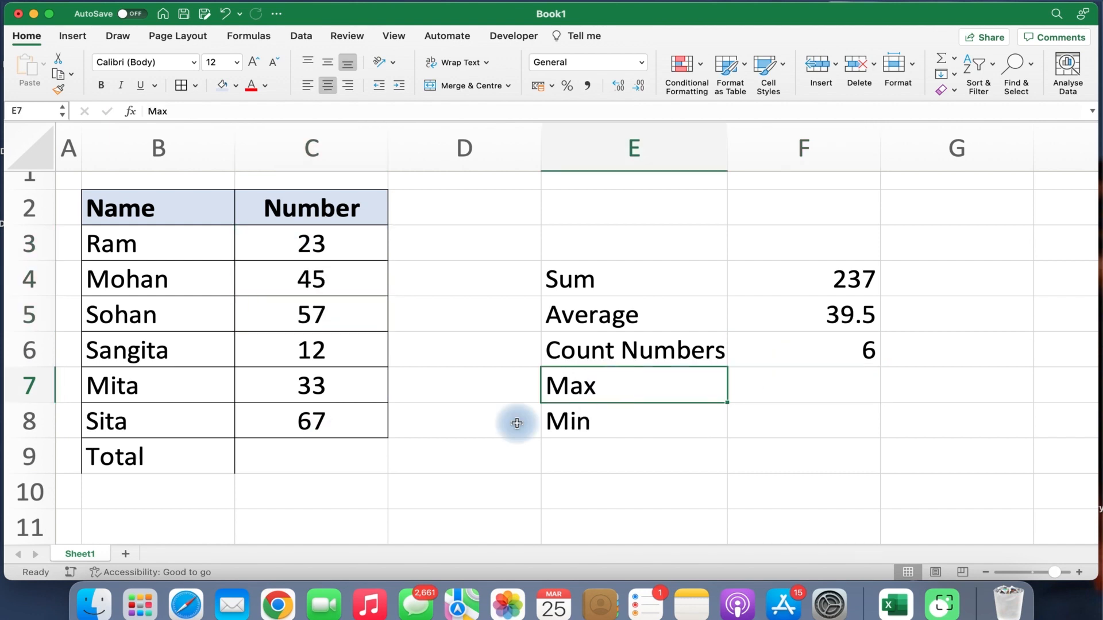
left_click(320, 240)
left_click_drag(324, 464, 323, 435)
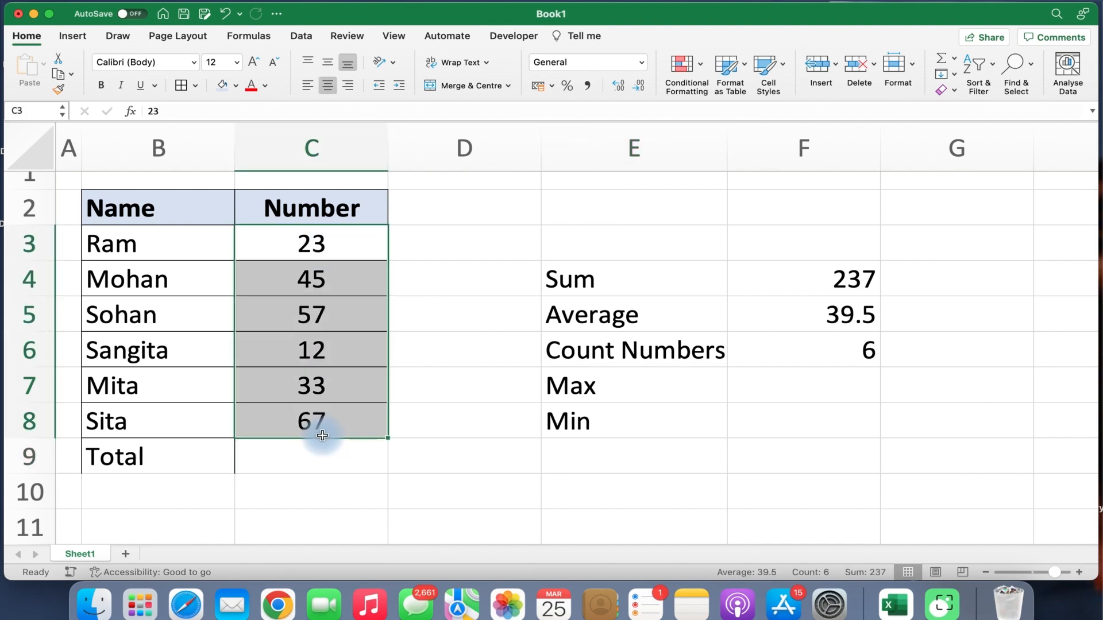
left_click(600, 389)
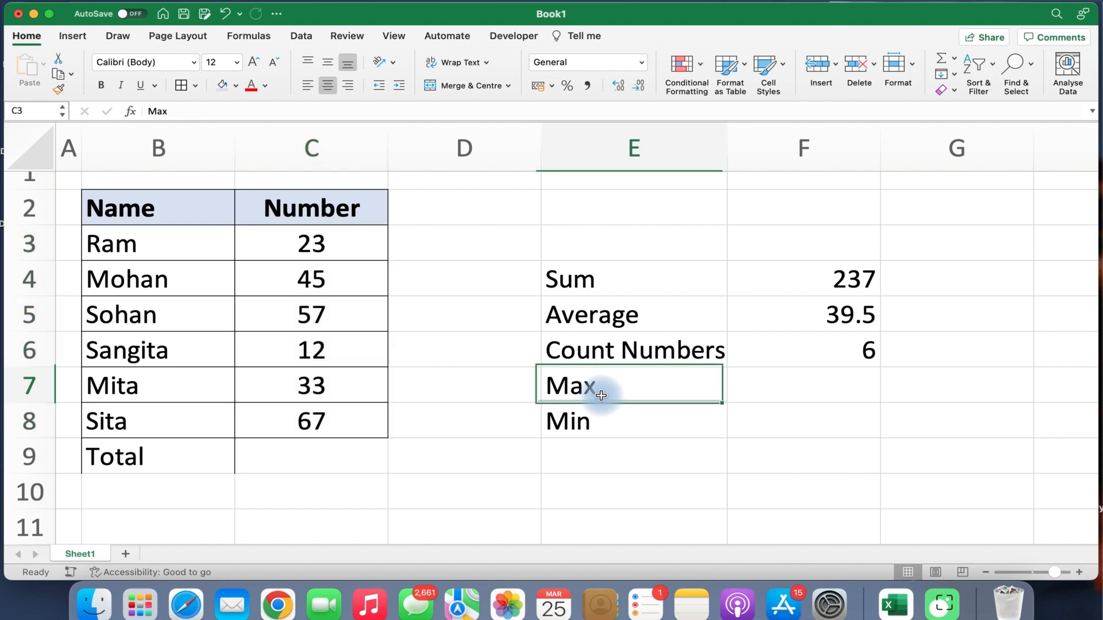
left_click(600, 423)
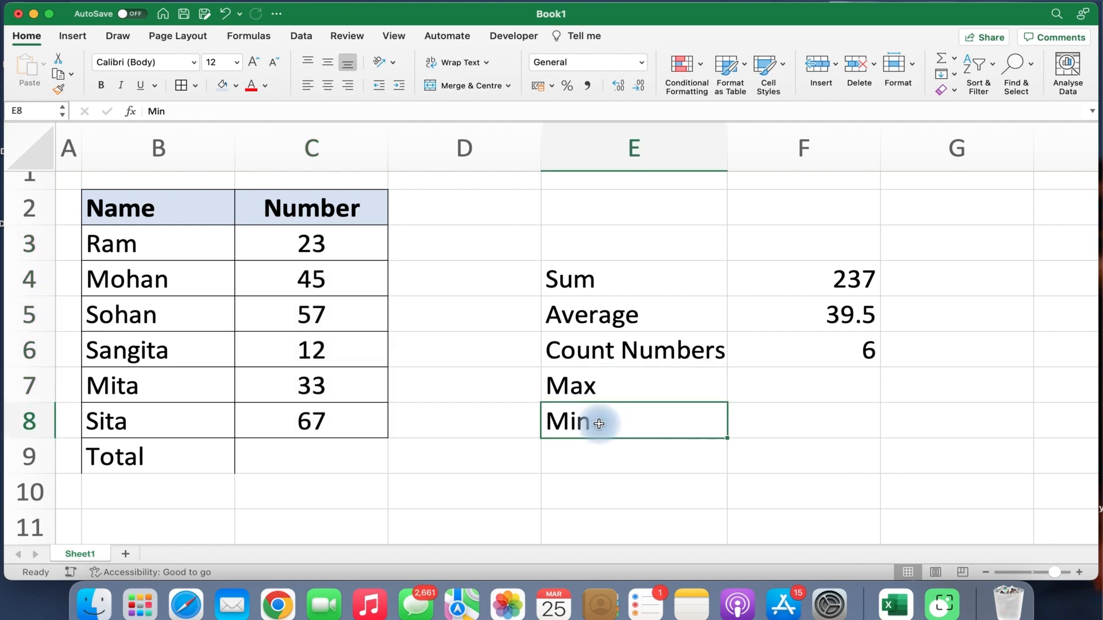
left_click(790, 382)
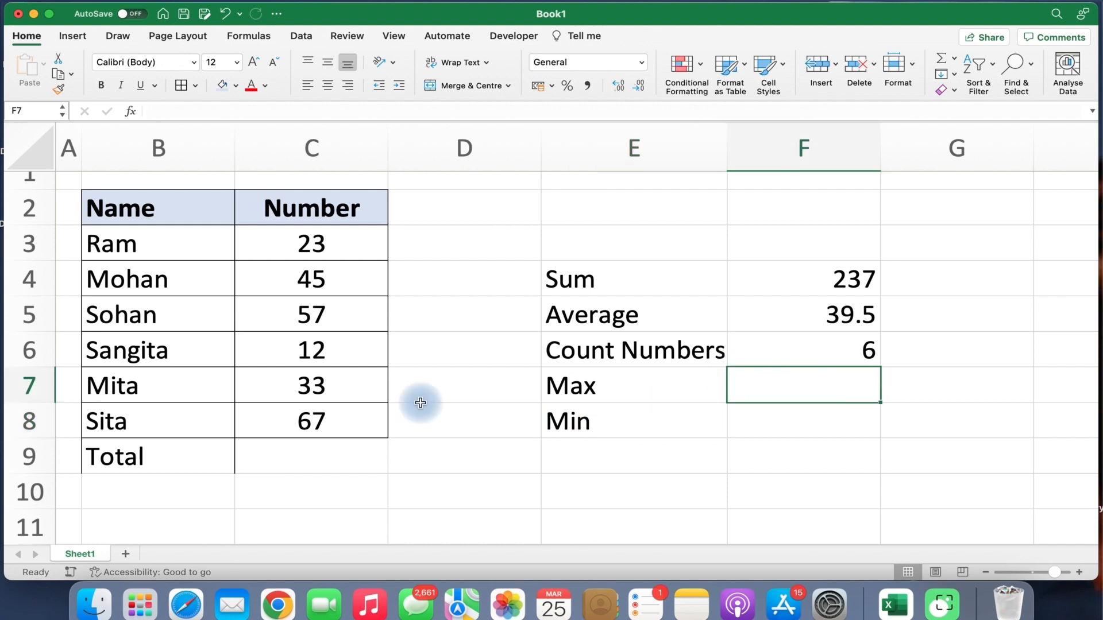
left_click(315, 421)
left_click(319, 358)
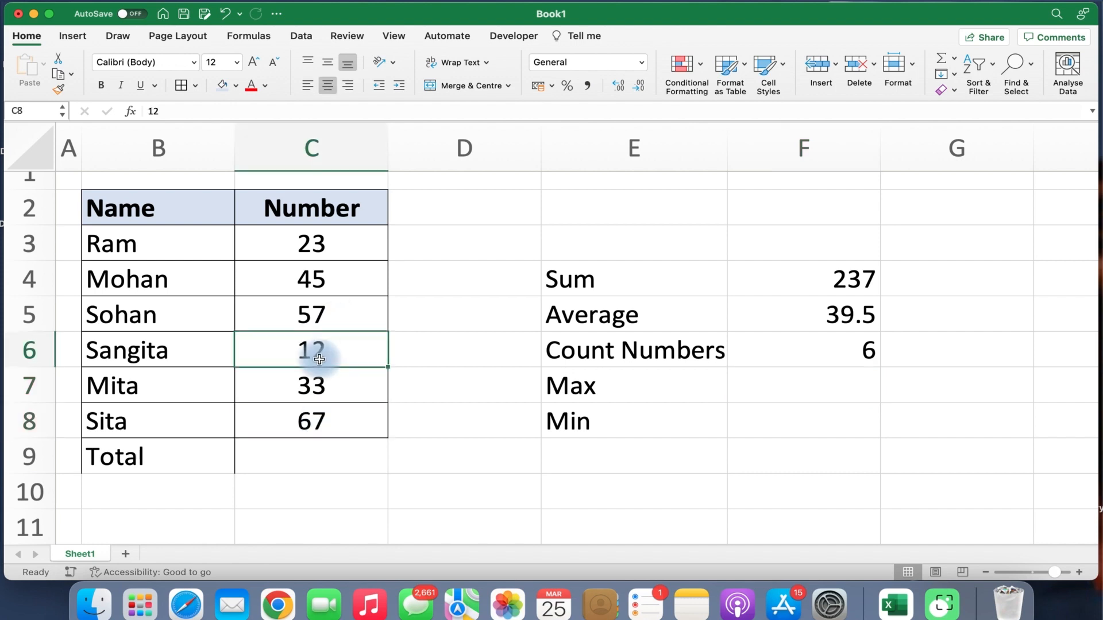
left_click(836, 390)
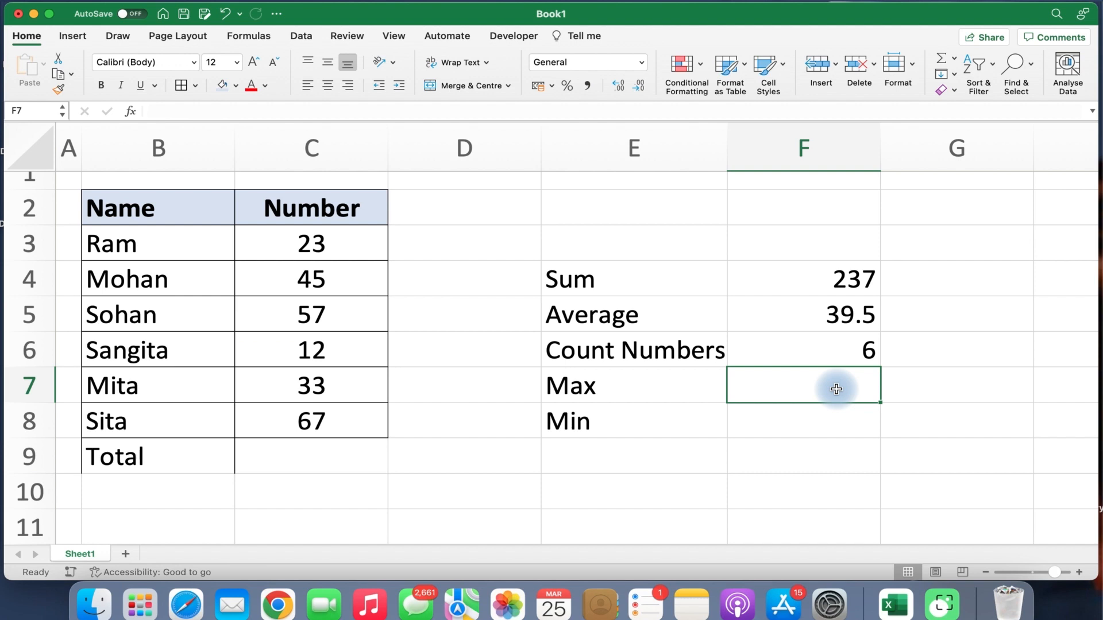
Enter =MAX(C3:C8) in F7 so it shows 67 beside the Max label.
left_click(954, 60)
left_click(964, 131)
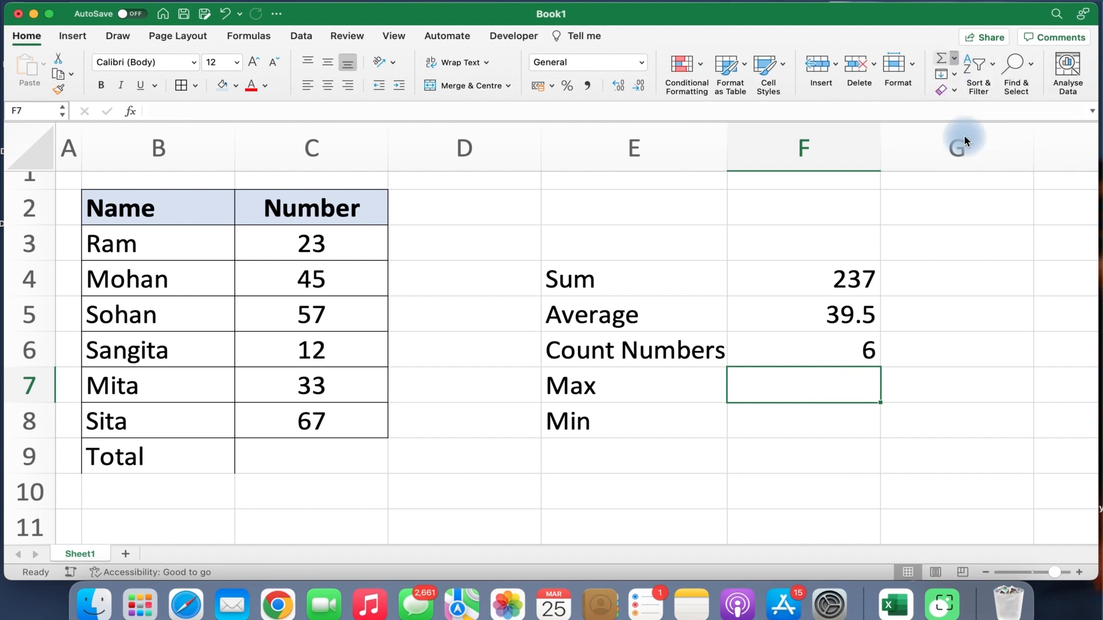
left_click_drag(333, 237, 329, 450)
left_click_drag(330, 441, 329, 430)
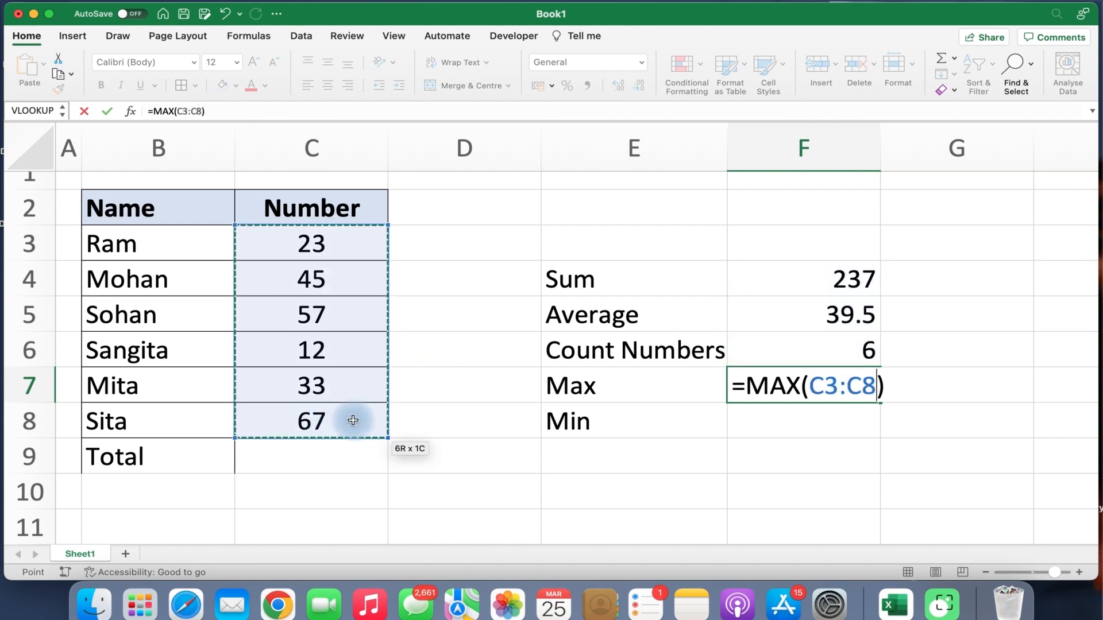
key("Return")
left_click(861, 386)
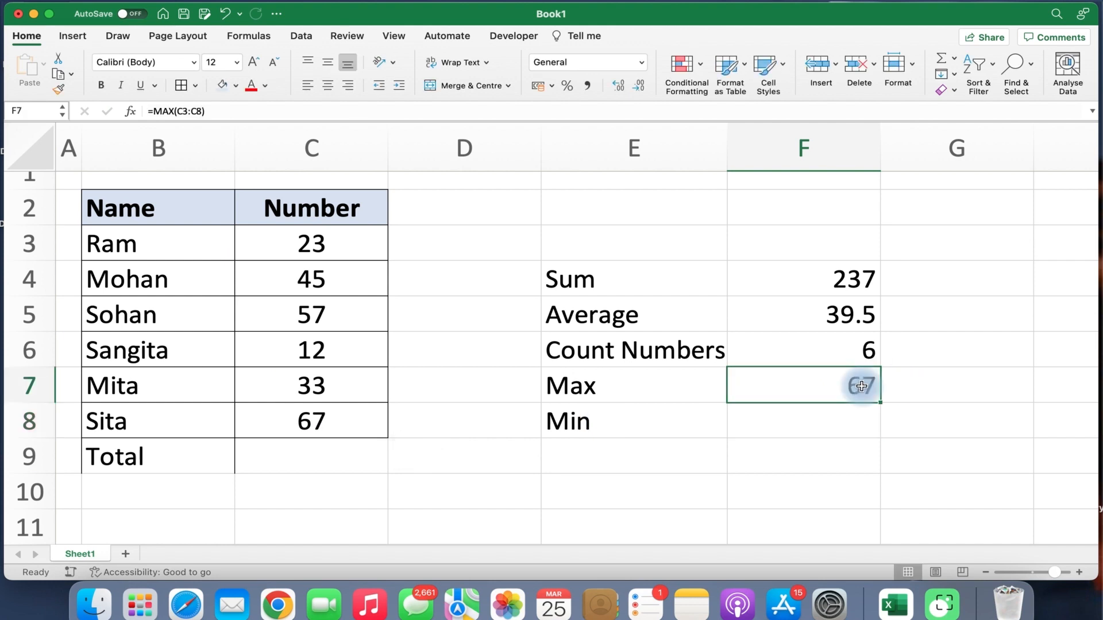
left_click(699, 426)
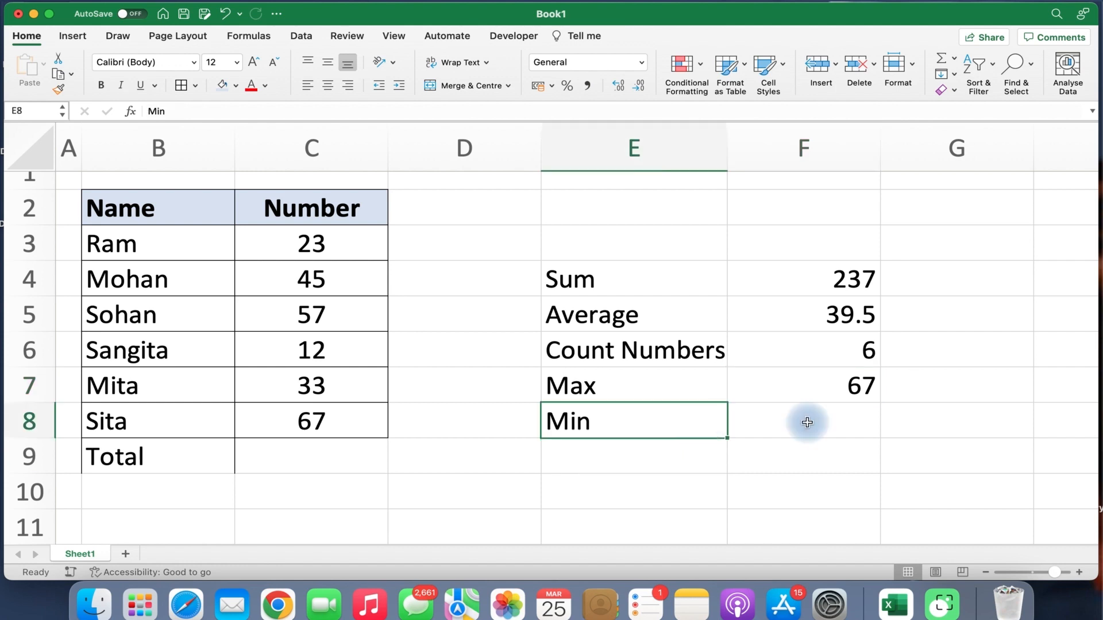
Enter =MIN(C3:C8) in F8 so it shows 12 beside the Min label.
left_click(807, 422)
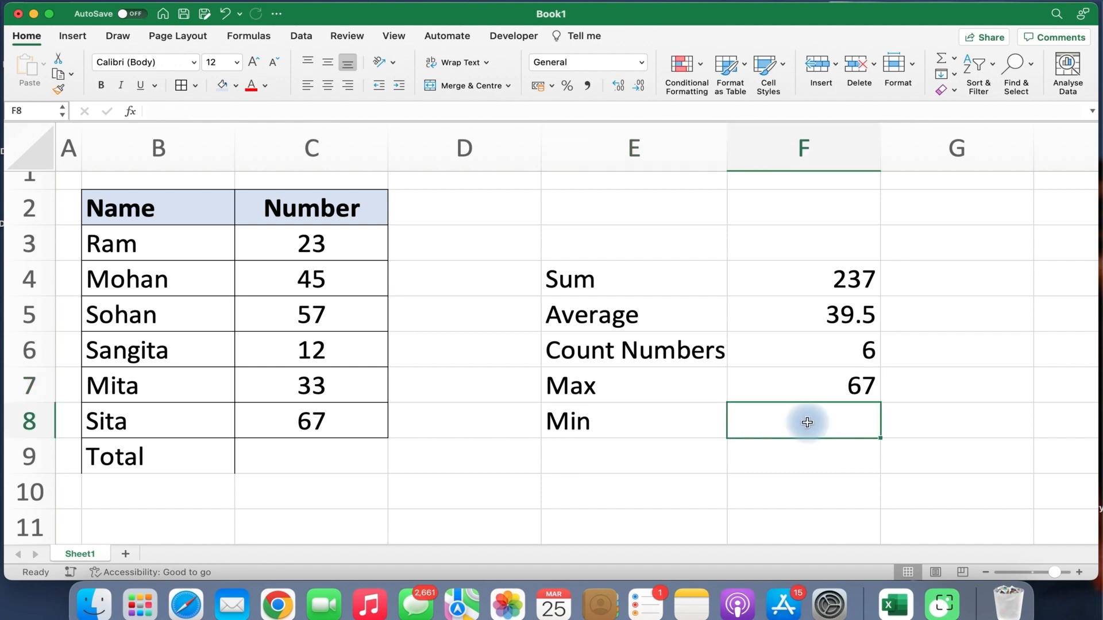
left_click(320, 353)
left_click(822, 426)
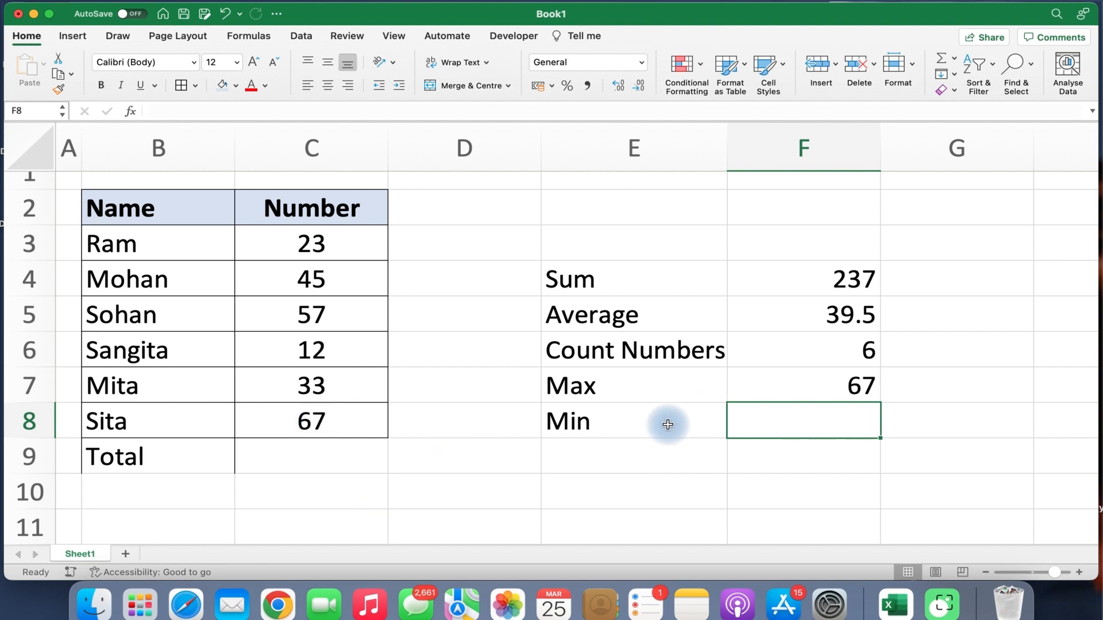
left_click(957, 64)
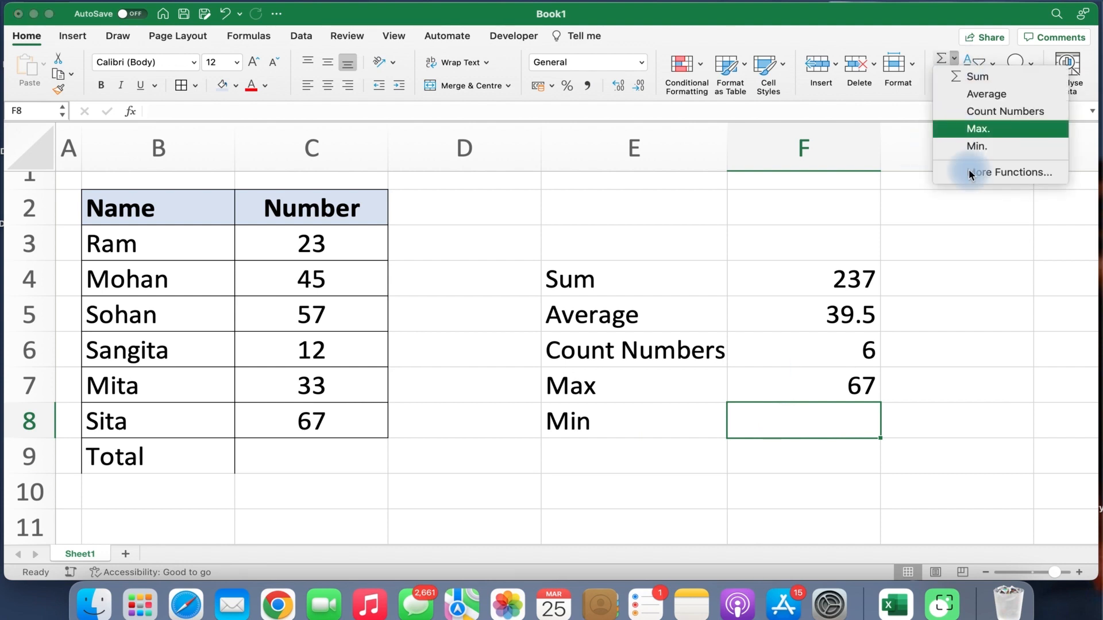
left_click(974, 147)
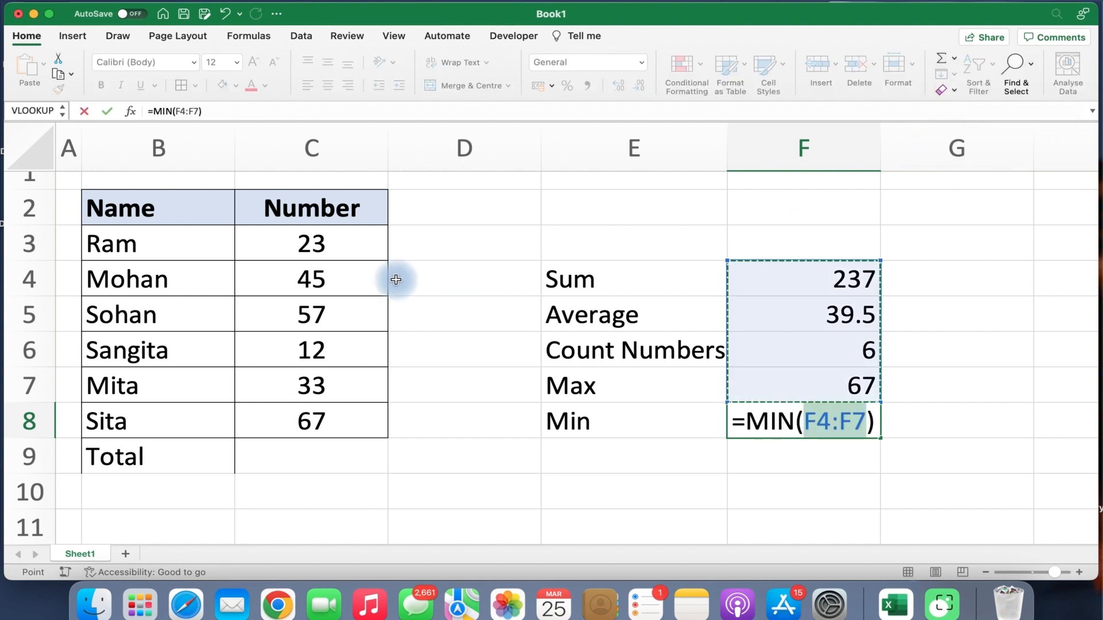
left_click_drag(313, 243, 353, 439)
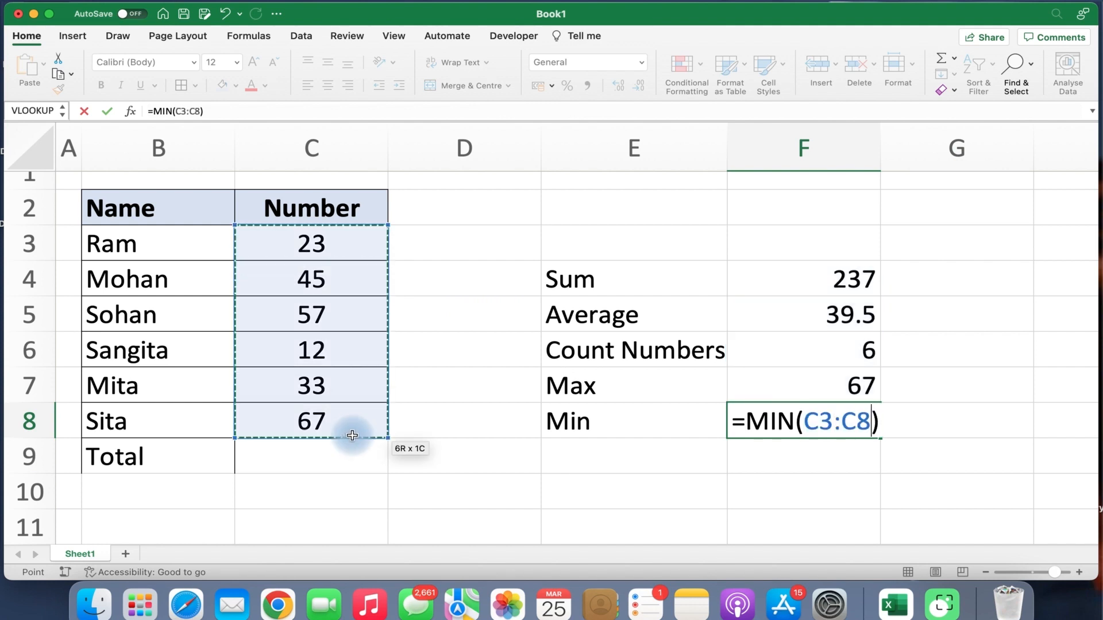
key("Return")
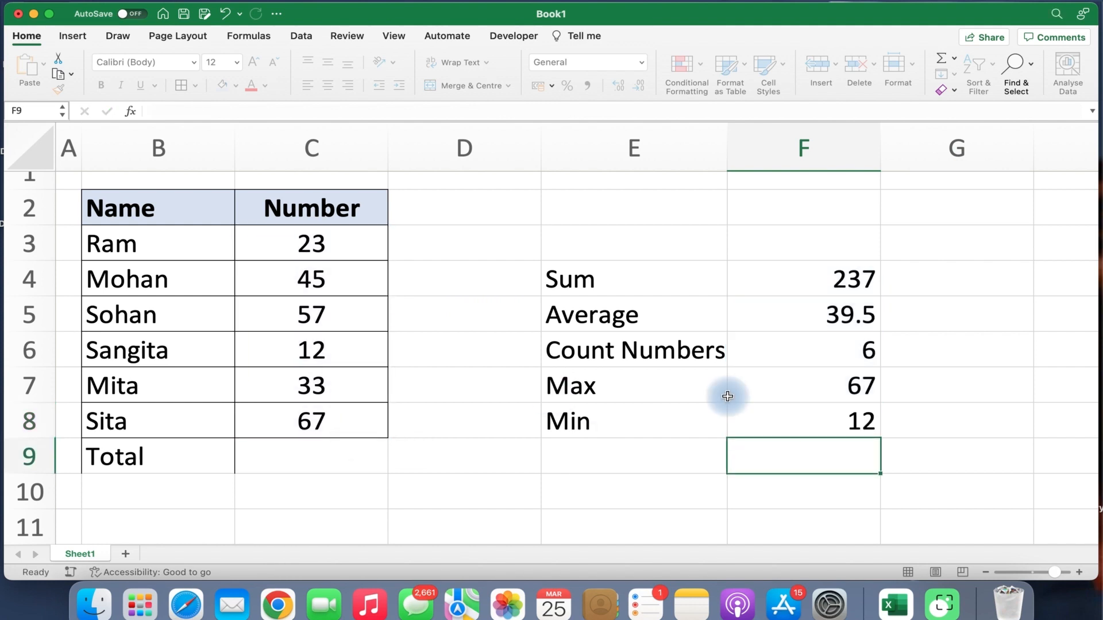
left_click(793, 411)
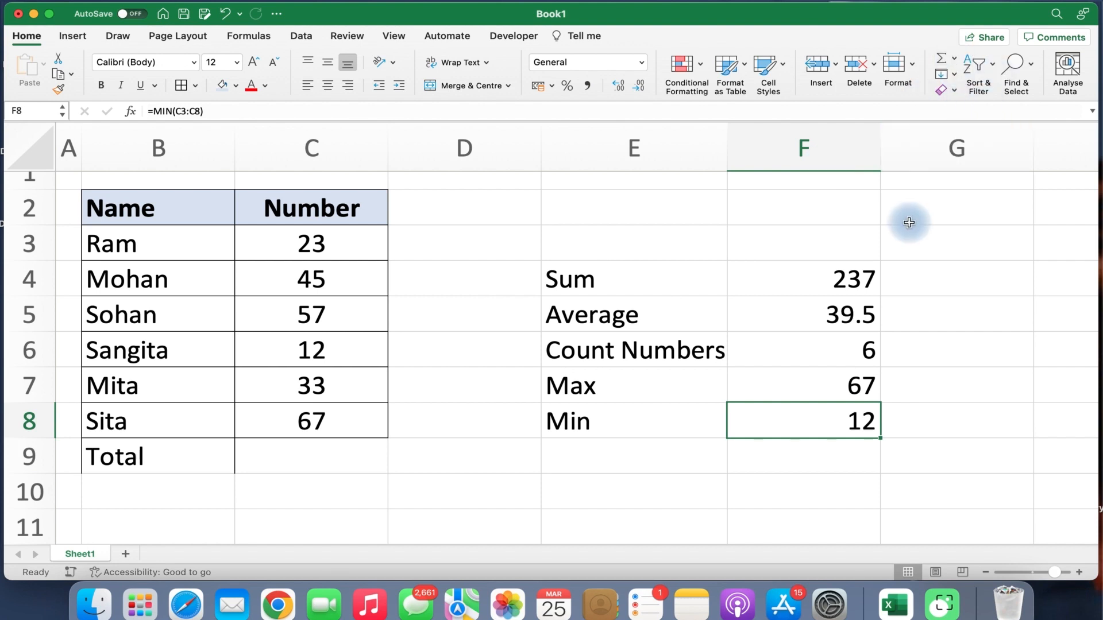
Show the Fill dropdown with Down, Right, Up, Left, Series and Justify.
left_click(955, 76)
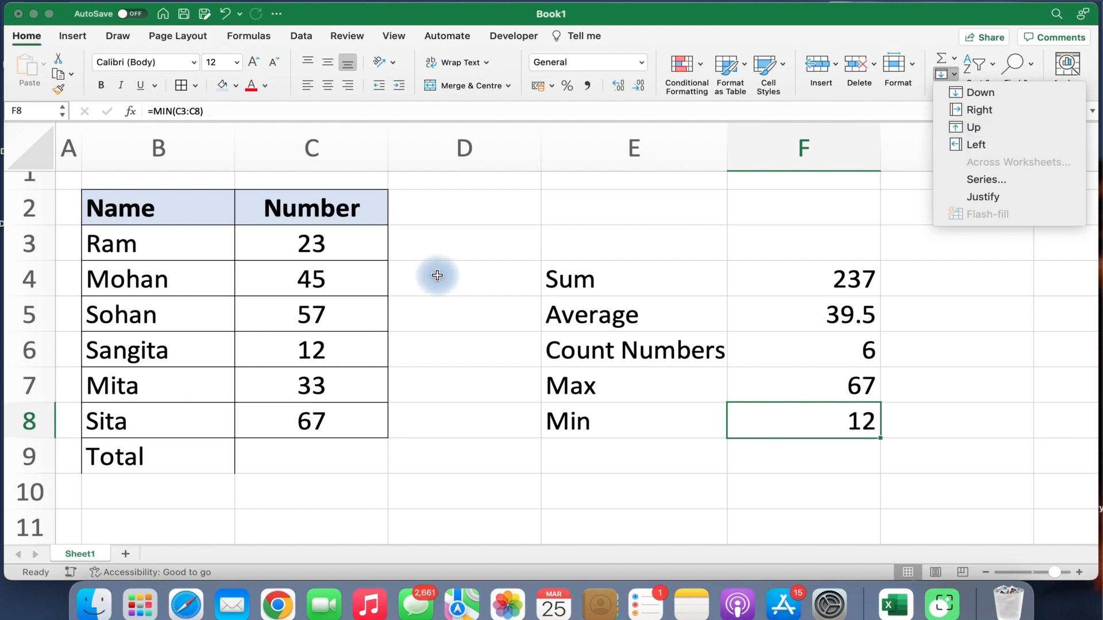
left_click(322, 239)
left_click(335, 247)
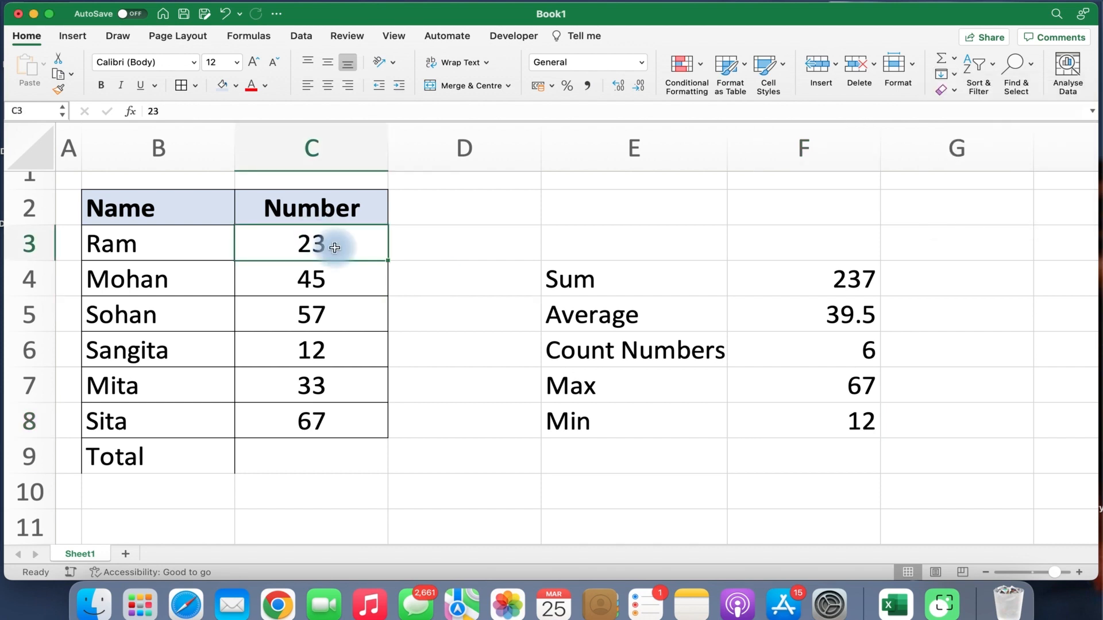
left_click(954, 74)
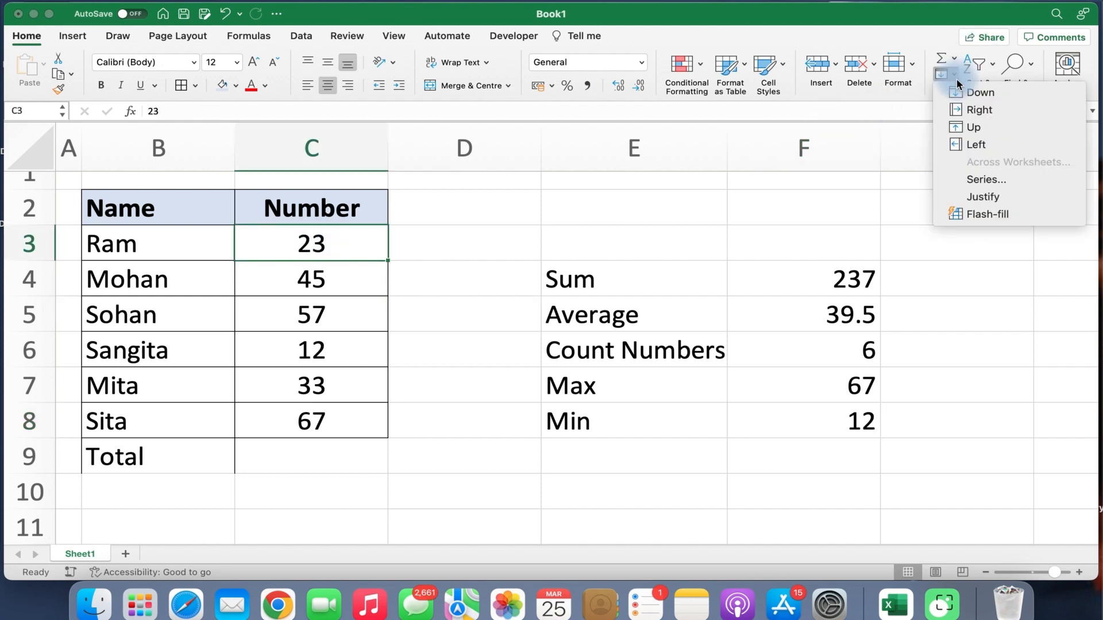
left_click(970, 95)
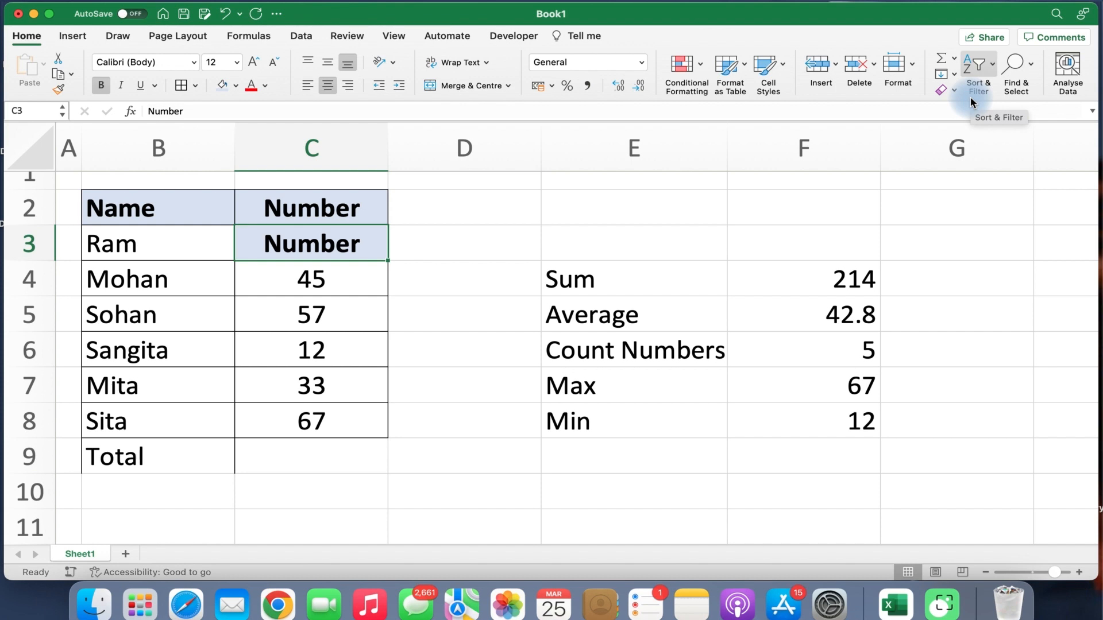
key("super+z")
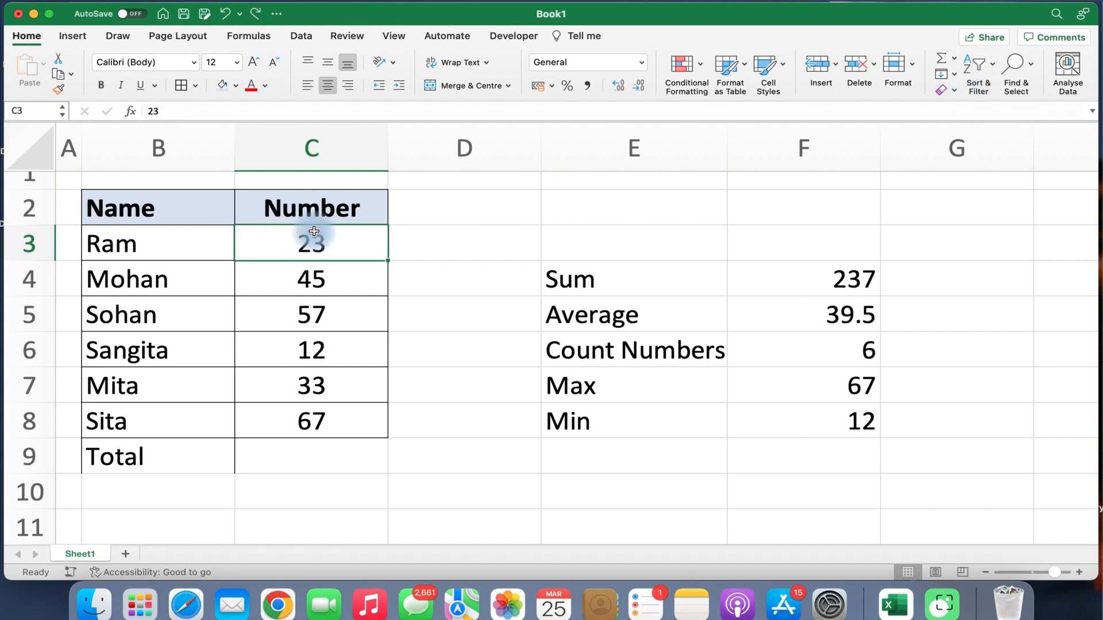
left_click(123, 251)
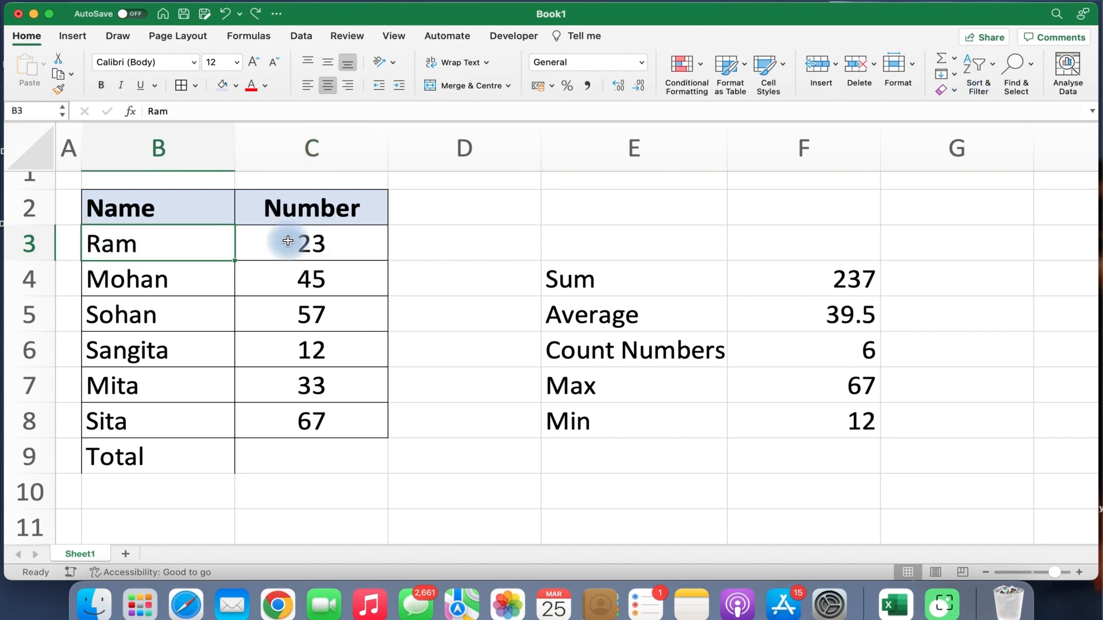
left_click(291, 209)
left_click(302, 244)
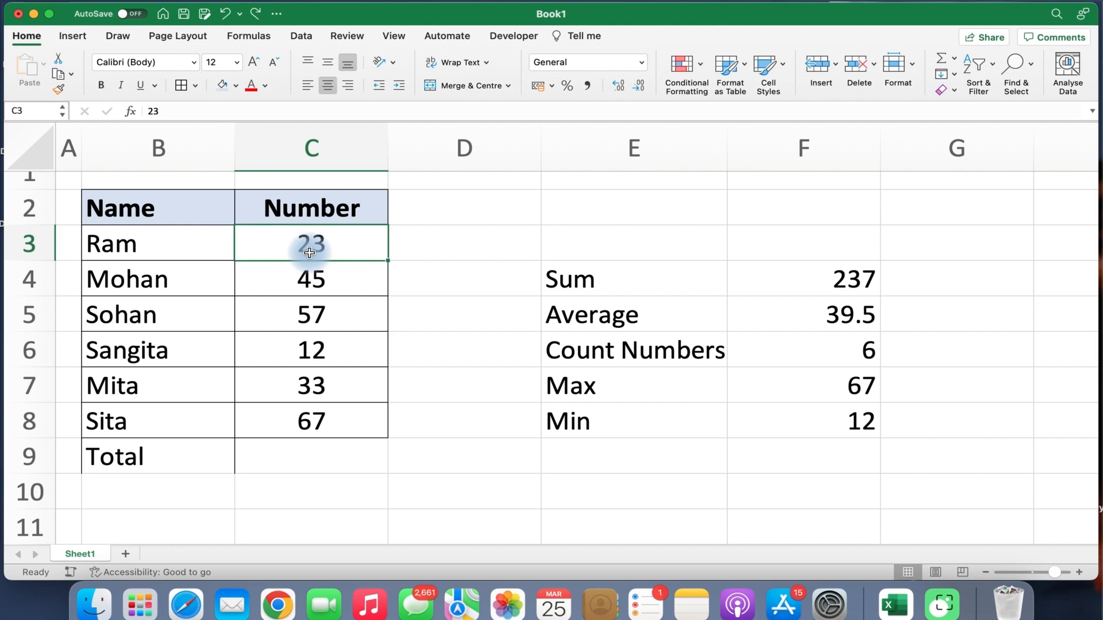
left_click(429, 212)
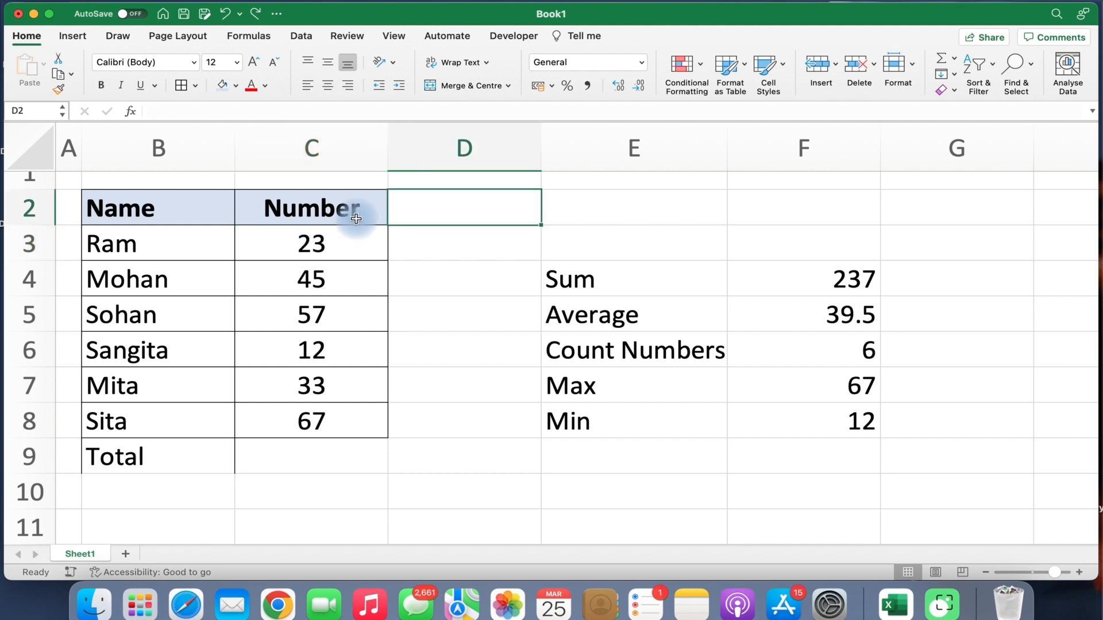
left_click(324, 282)
left_click(340, 242)
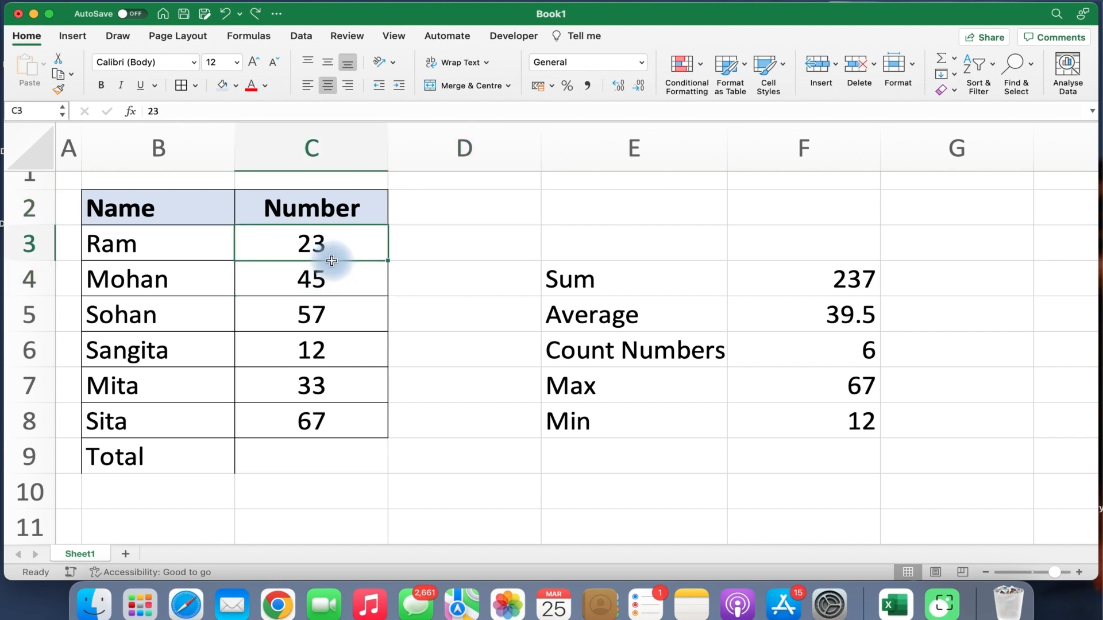
left_click(332, 281)
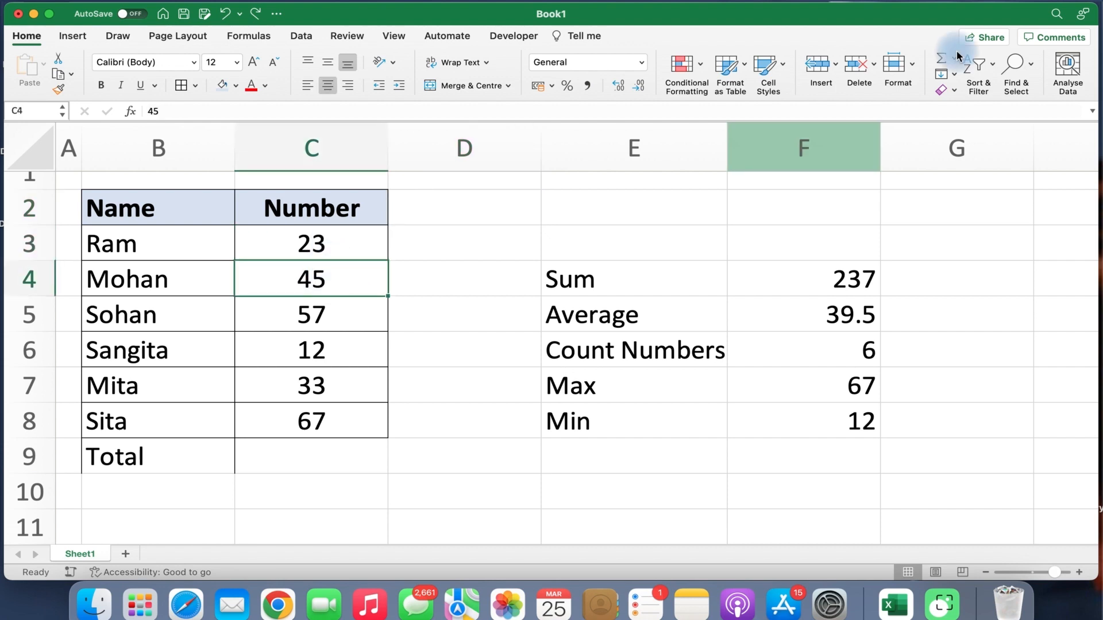
left_click(954, 74)
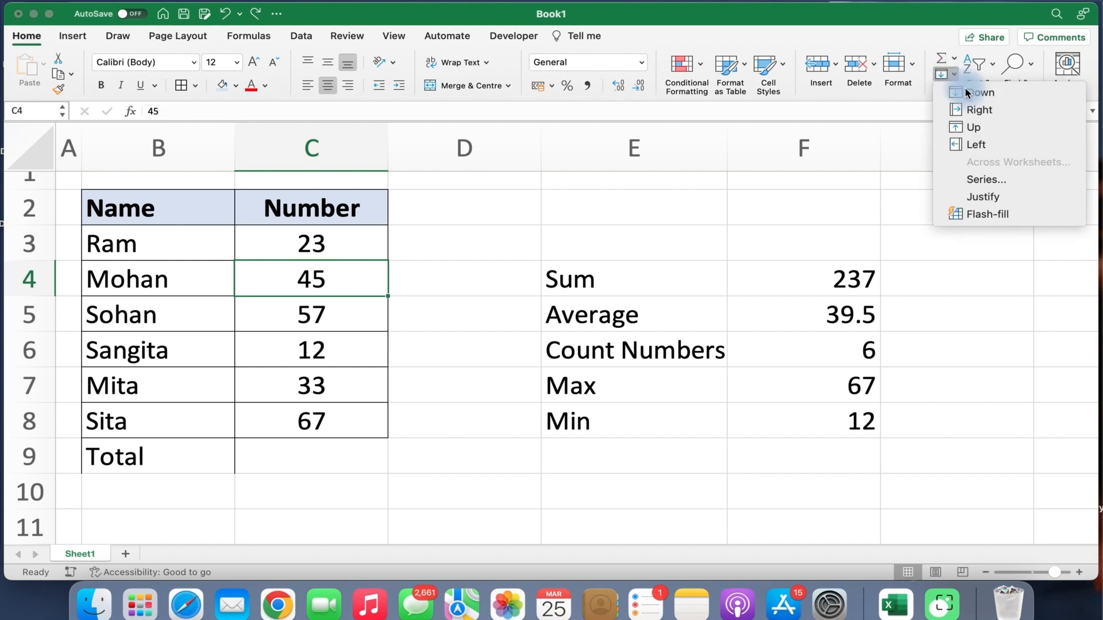
left_click(966, 90)
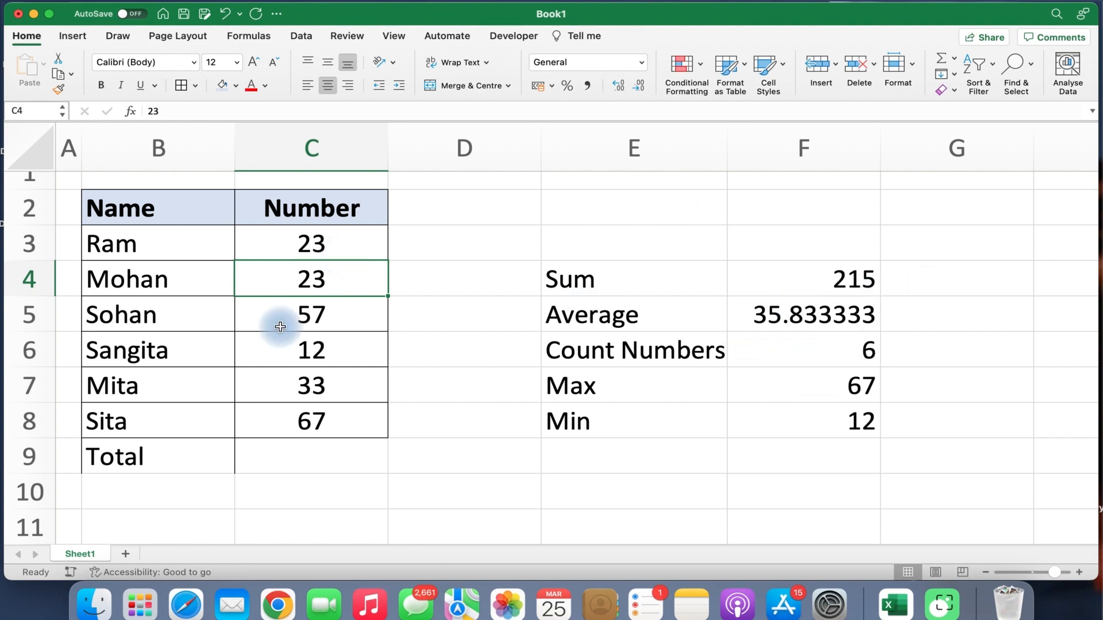
type("45")
left_click(307, 292)
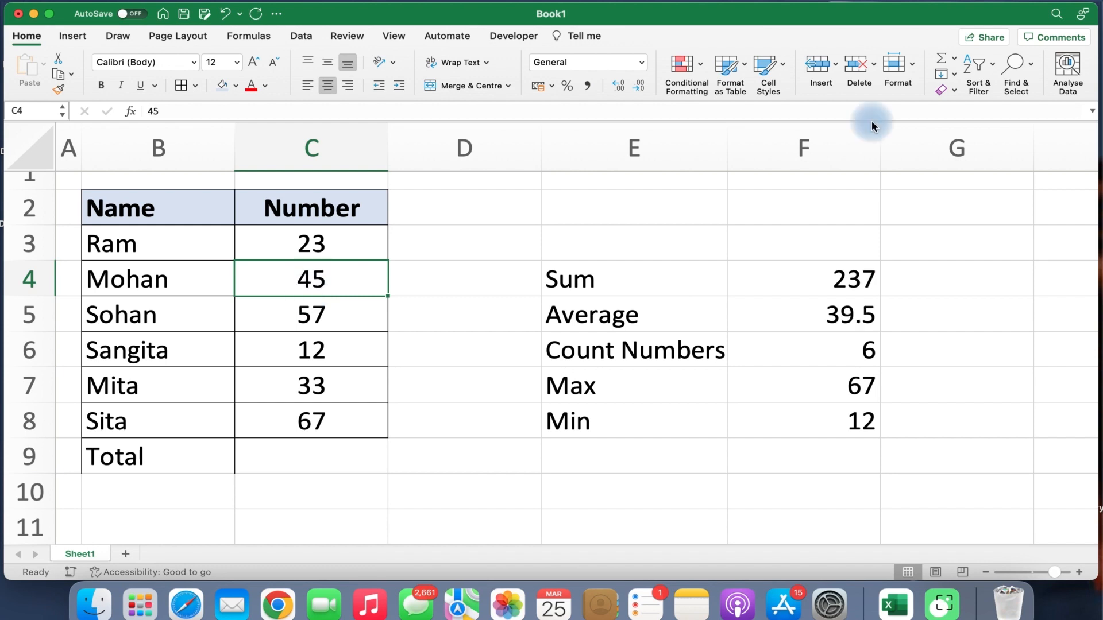
left_click(954, 59)
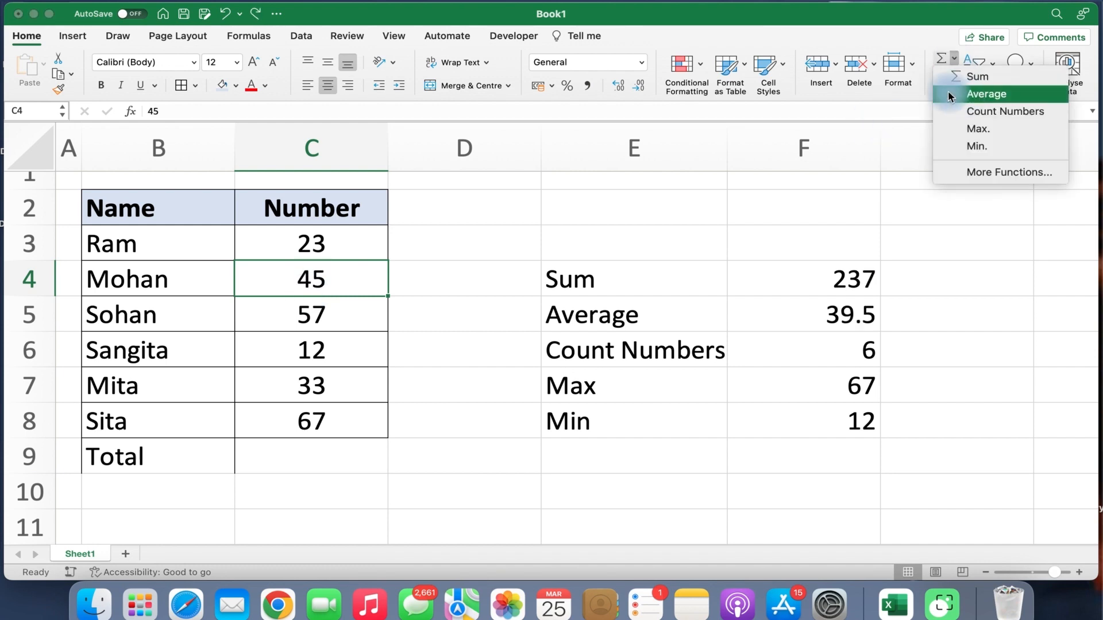
left_click(924, 96)
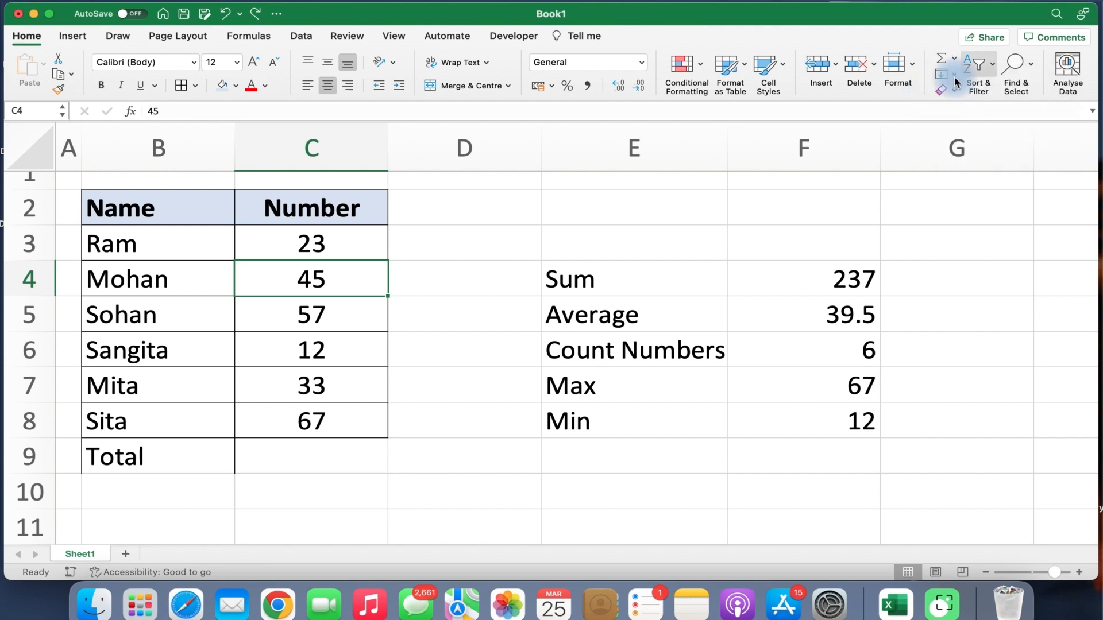
left_click(953, 75)
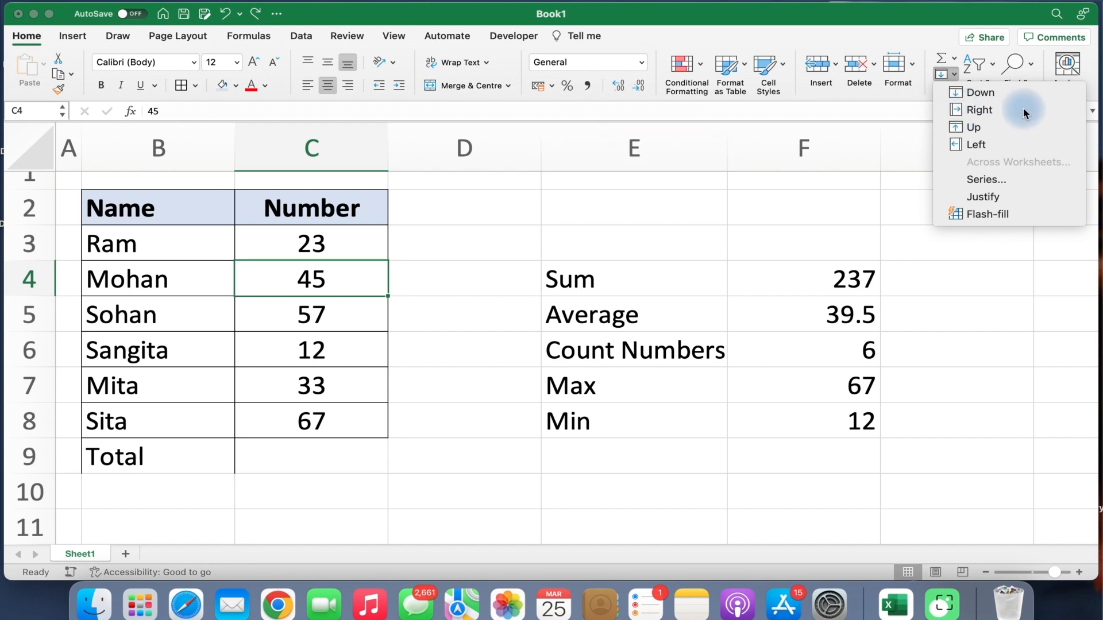
left_click(1004, 109)
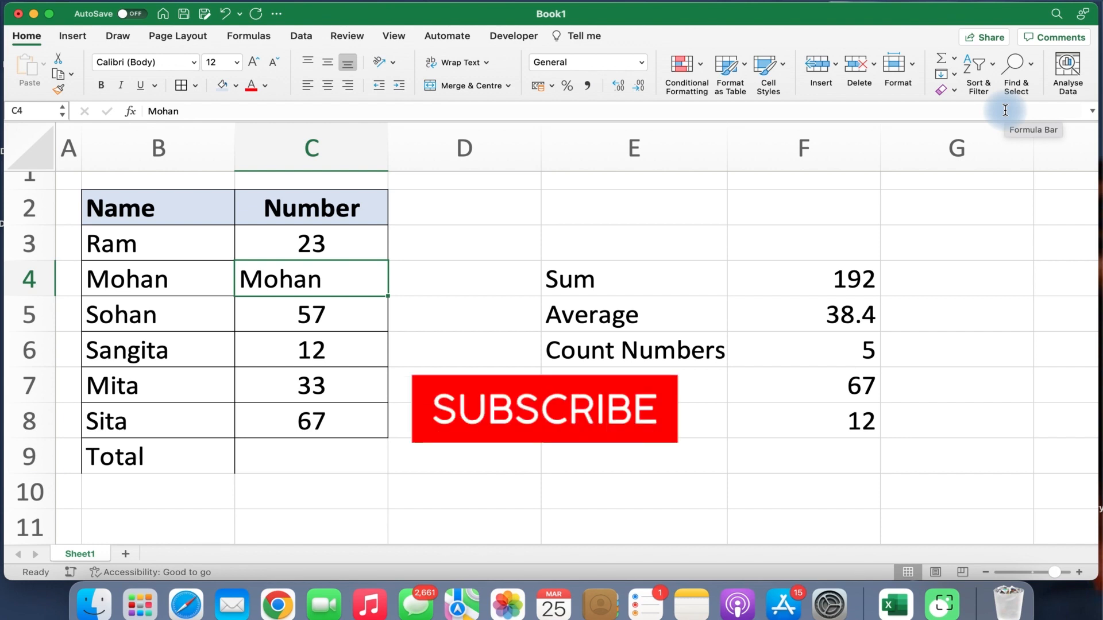
key("super+z")
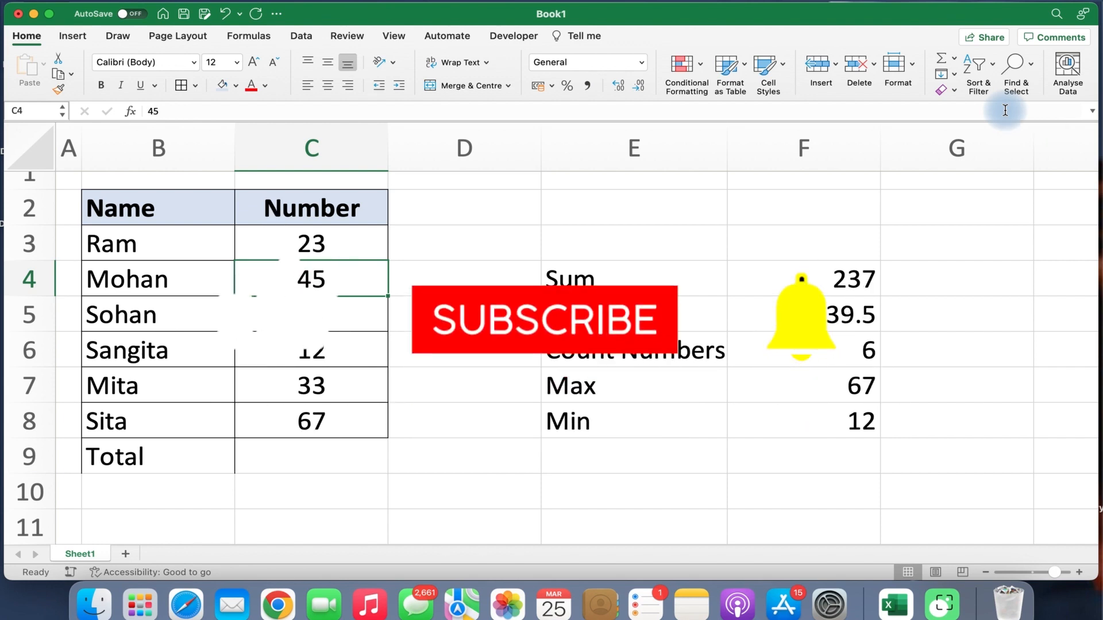
left_click(168, 276)
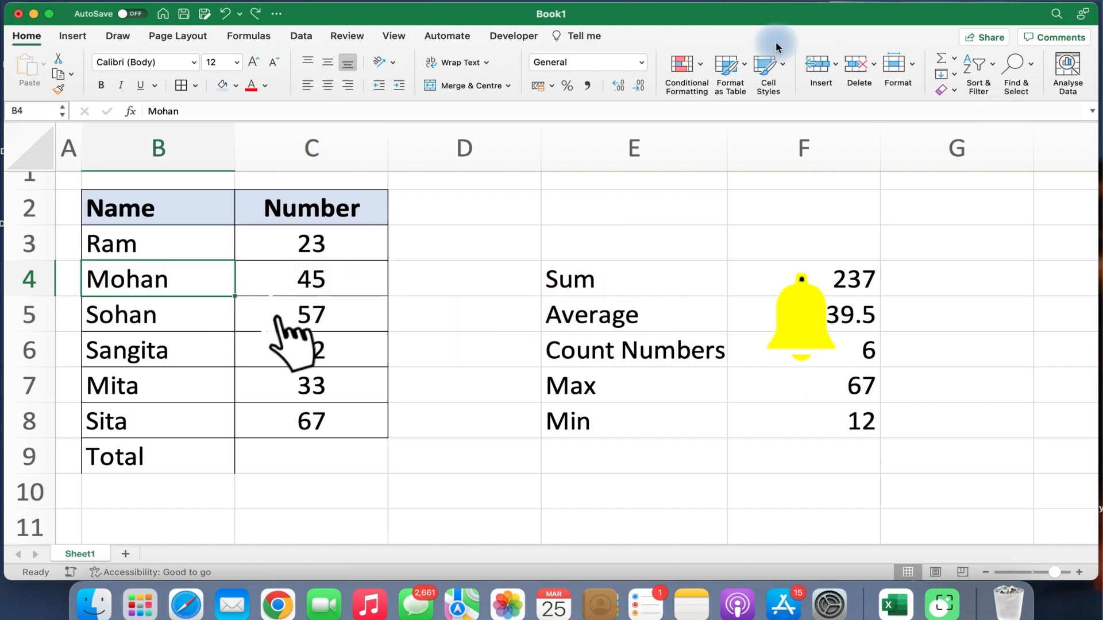
left_click(955, 75)
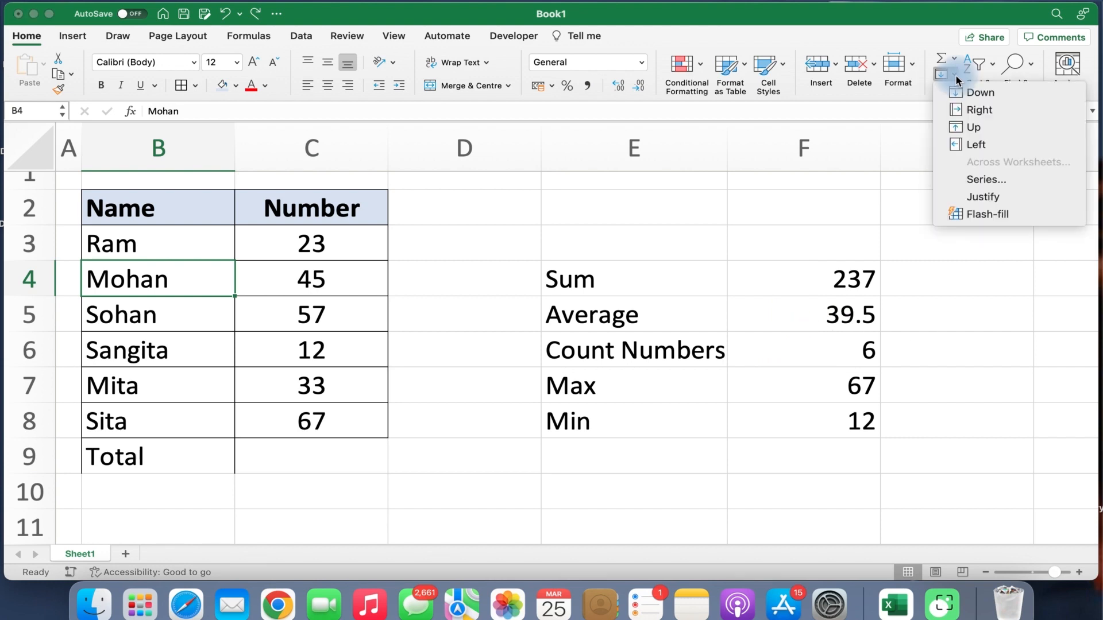
left_click(970, 145)
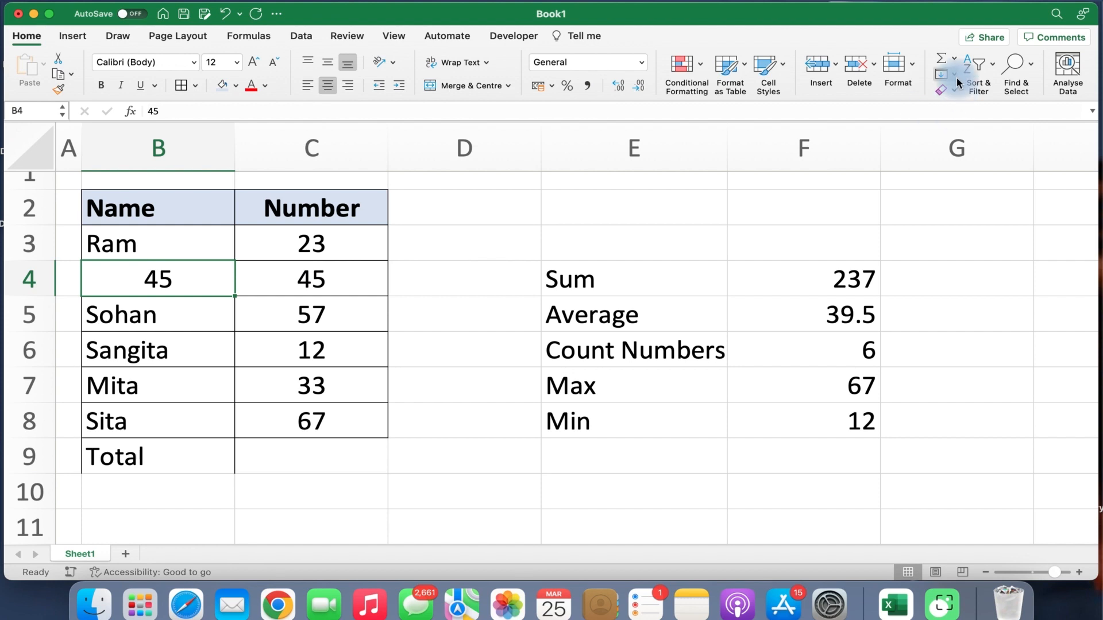
left_click(584, 323)
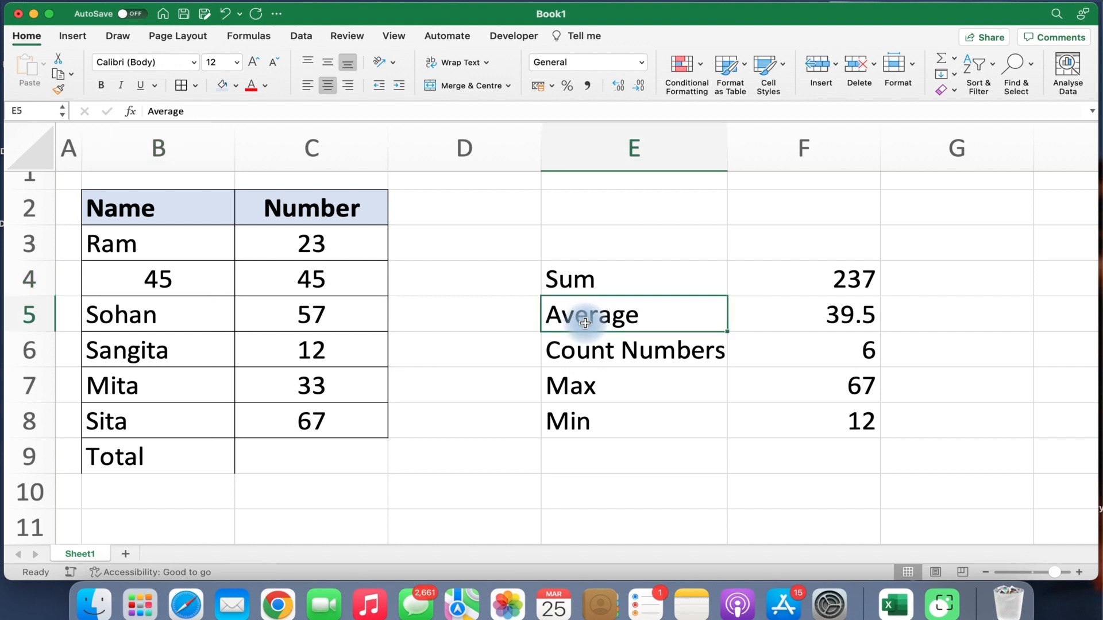
key("super+z")
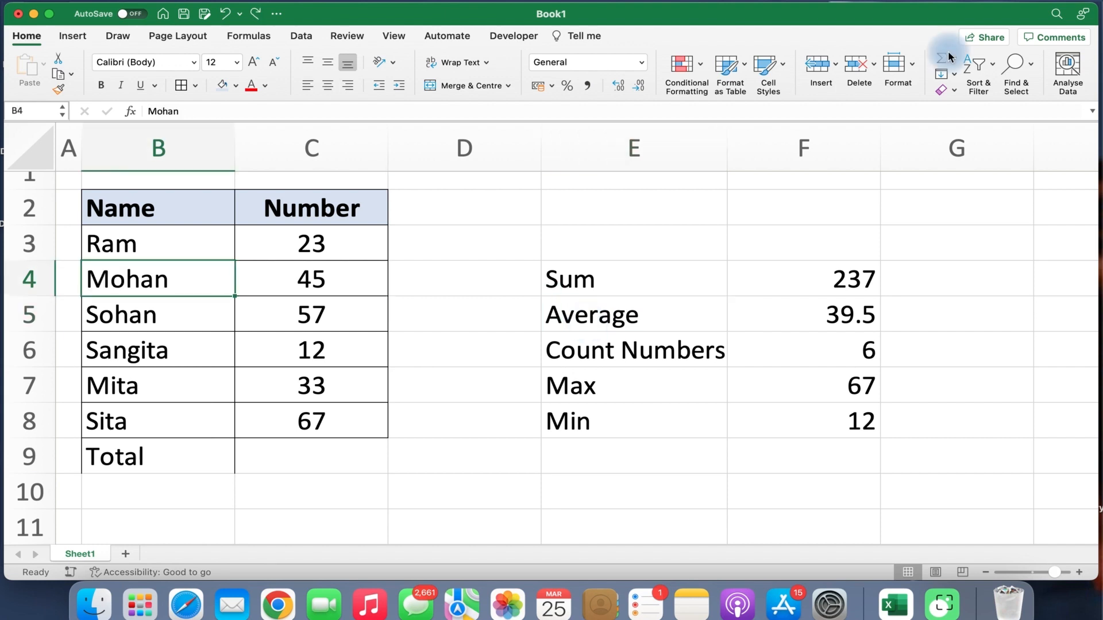
left_click(954, 74)
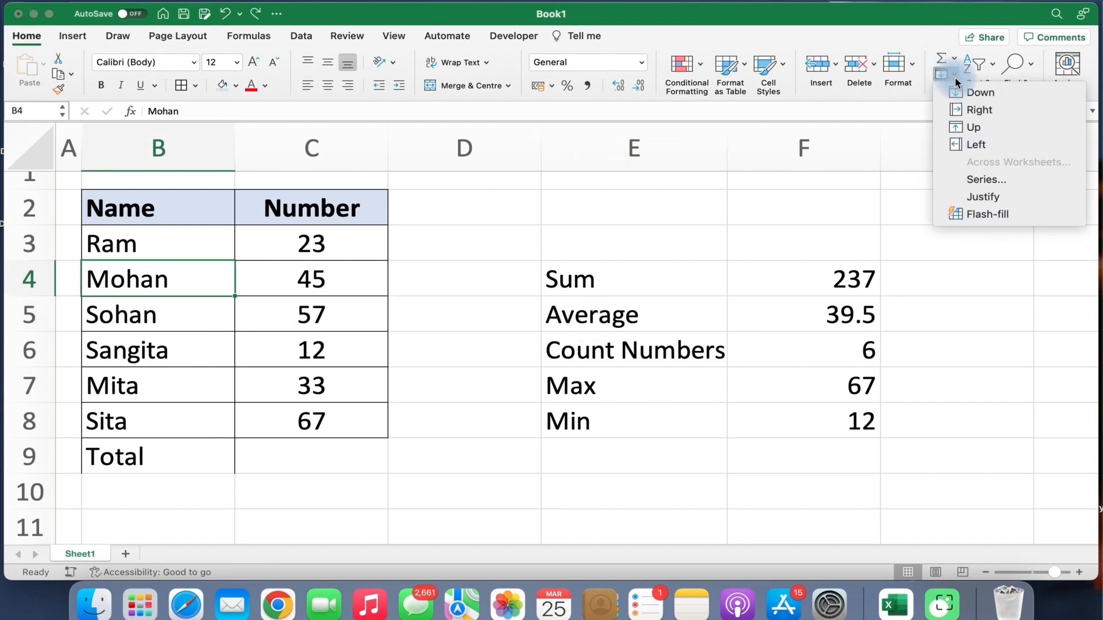
left_click(963, 129)
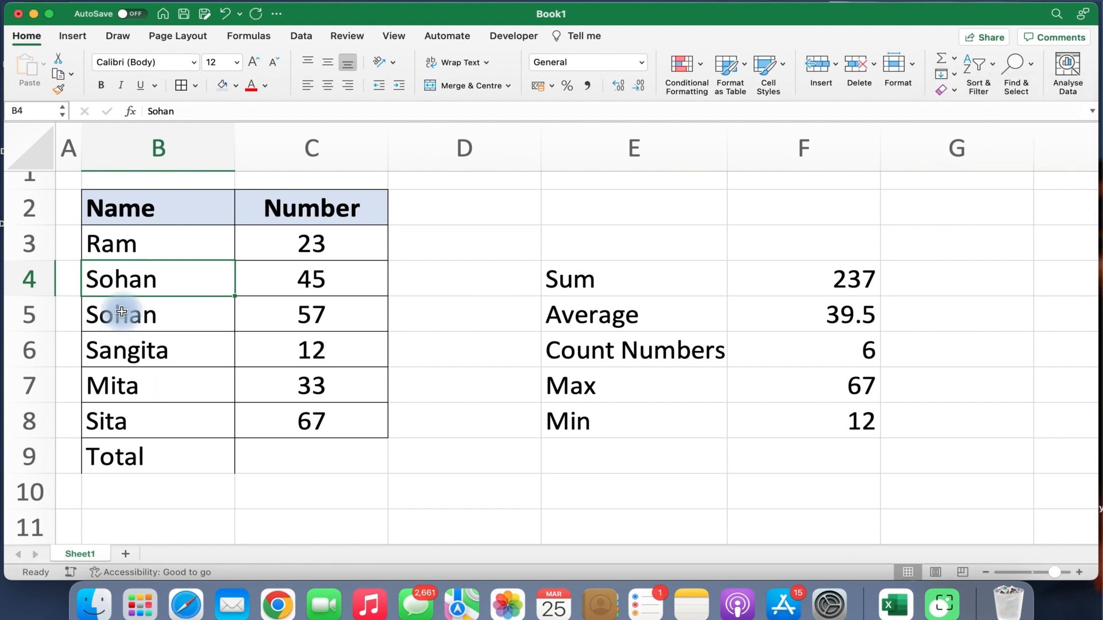
key("super+z")
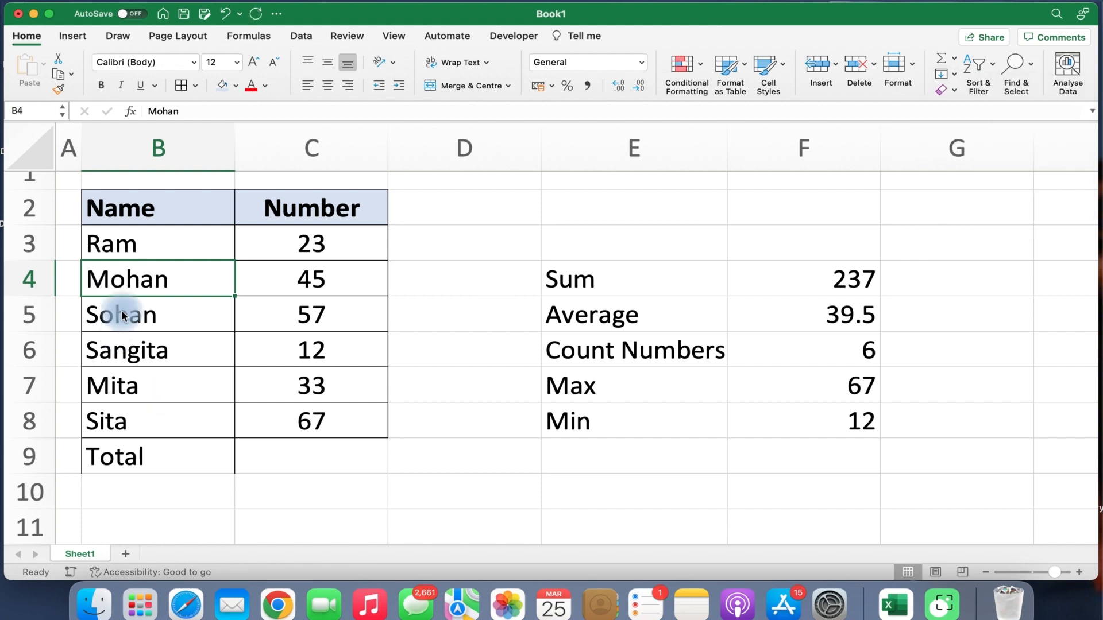
left_click(300, 214)
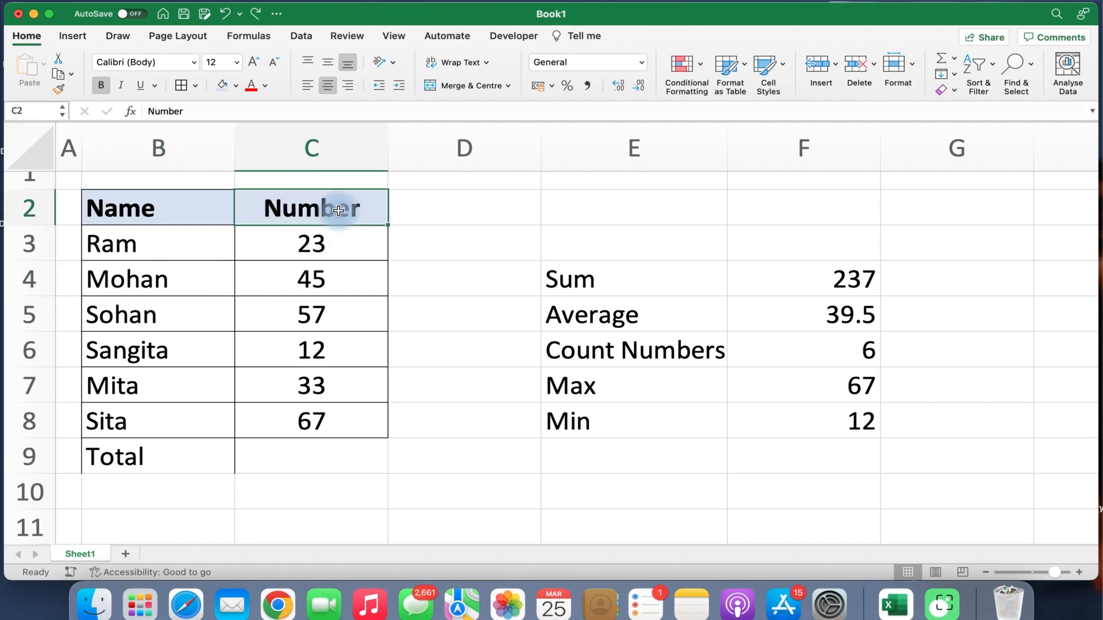
Fill the Number header right from C2 into D2, E2 and F2.
left_click_drag(339, 211, 739, 213)
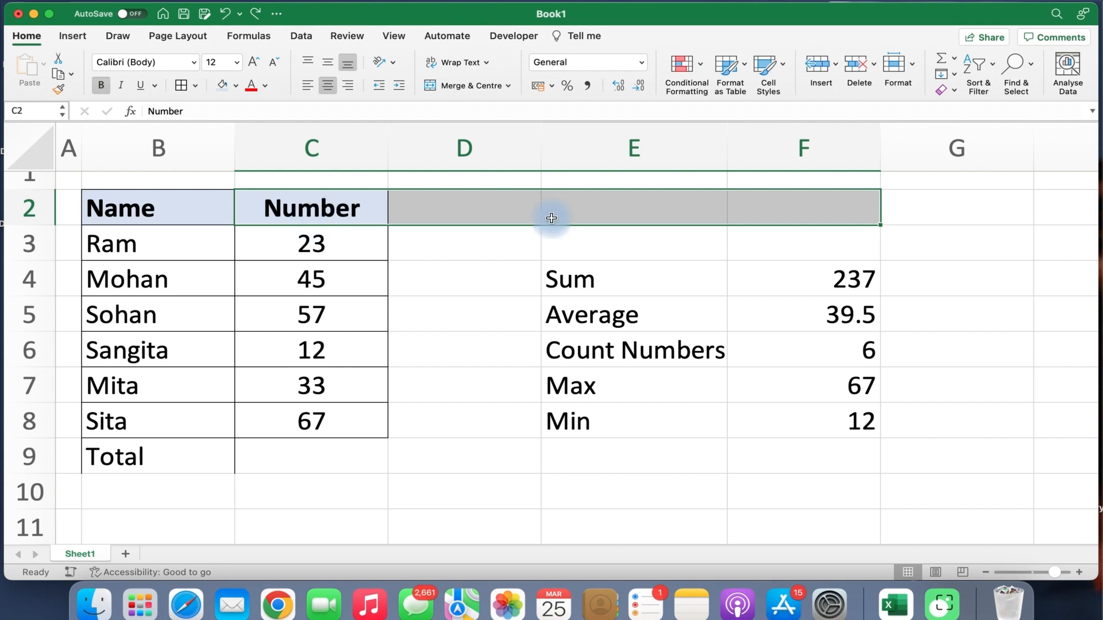
left_click(952, 74)
left_click(964, 109)
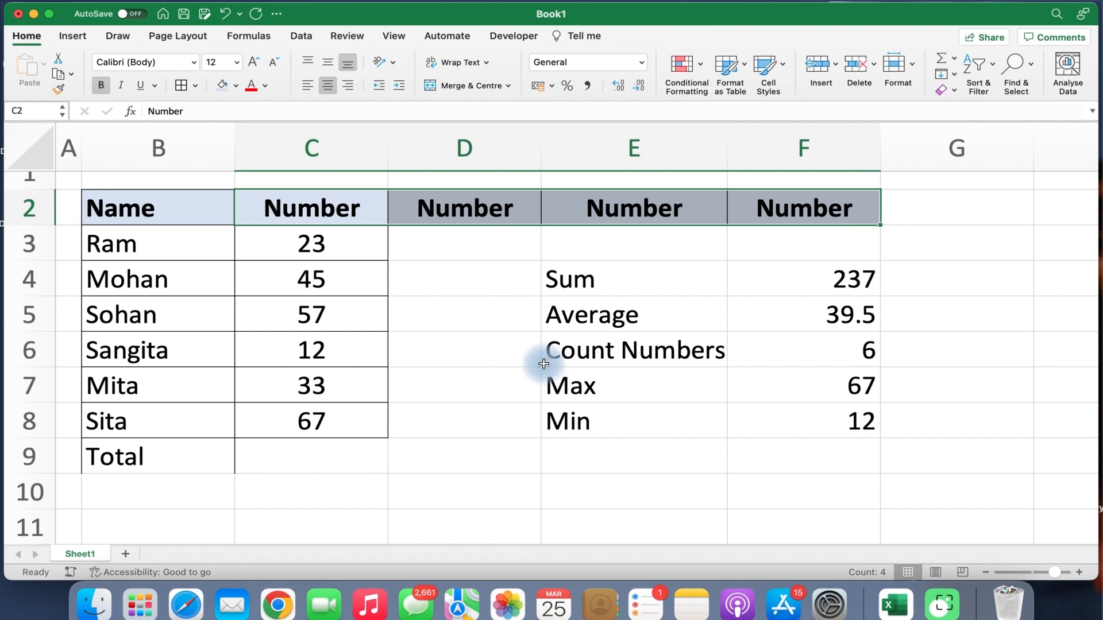
left_click(468, 279)
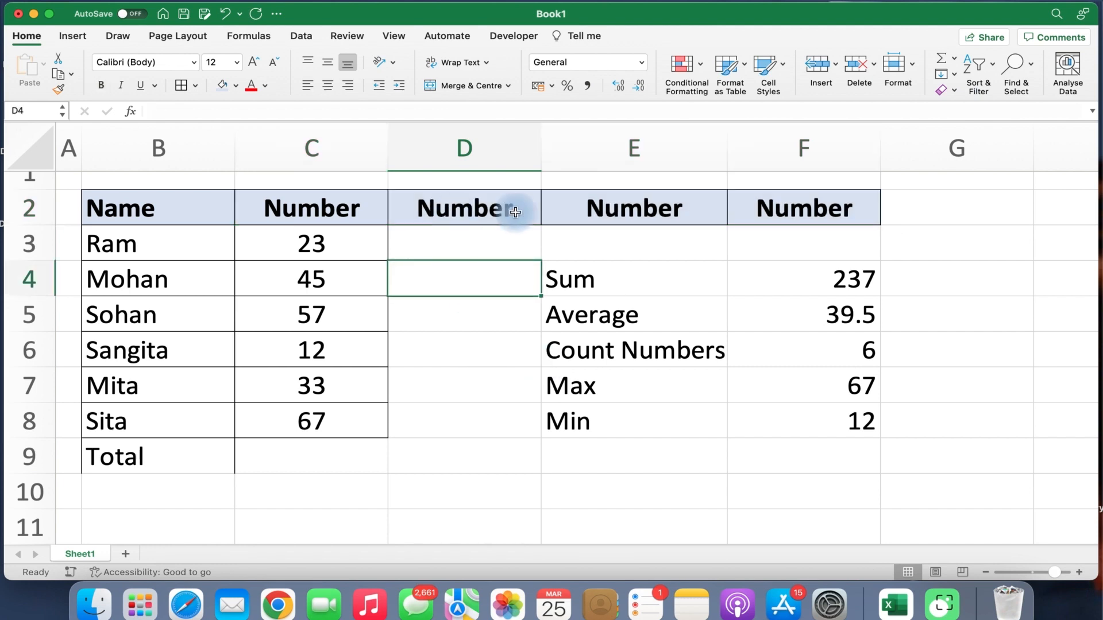
left_click_drag(512, 209, 804, 242)
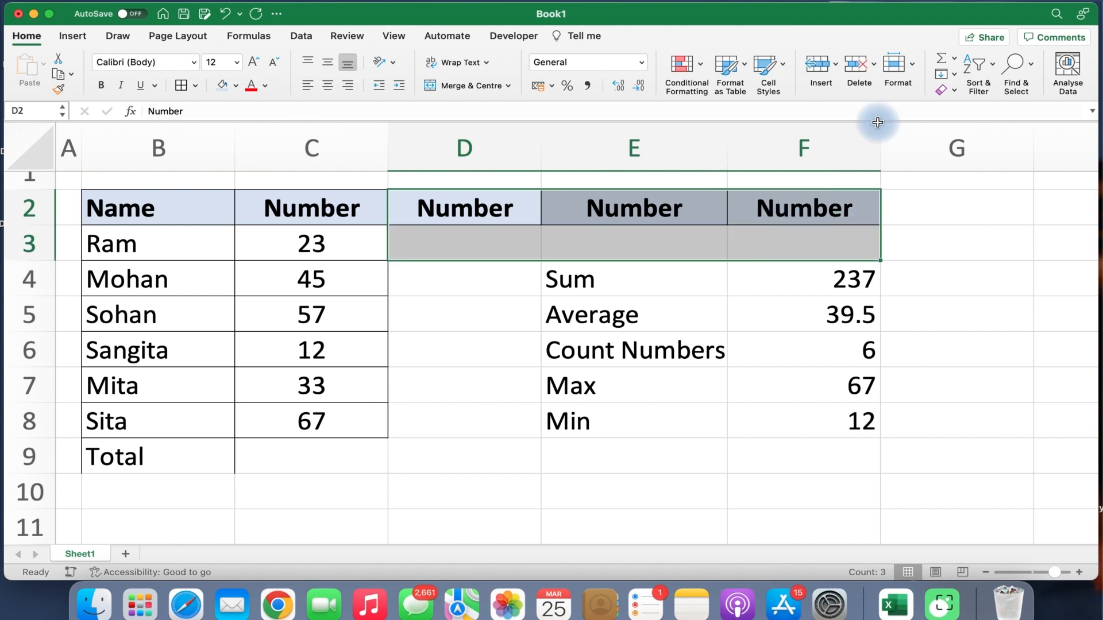
Try Clear All, then Clear Formats, on D2:F3, undoing each attempt.
left_click(955, 92)
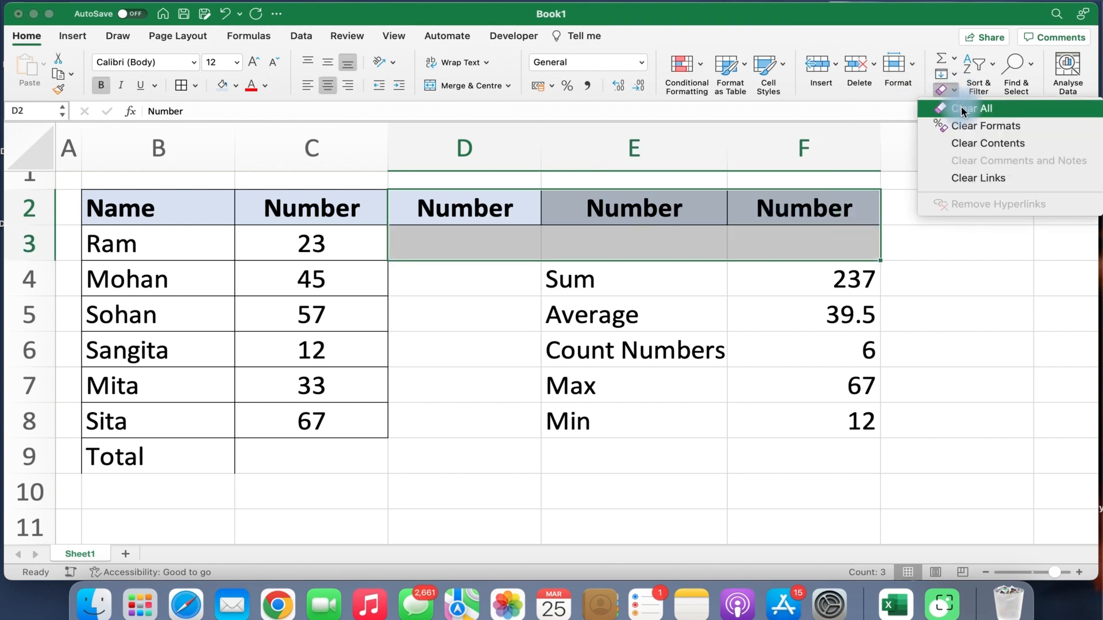
left_click(964, 111)
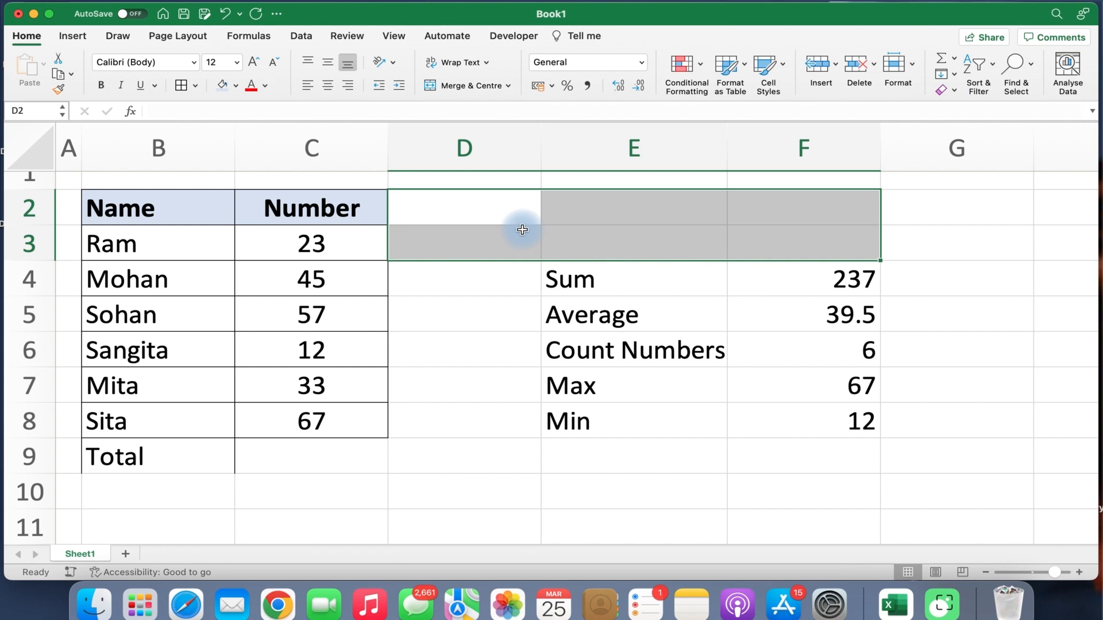
key("super+z")
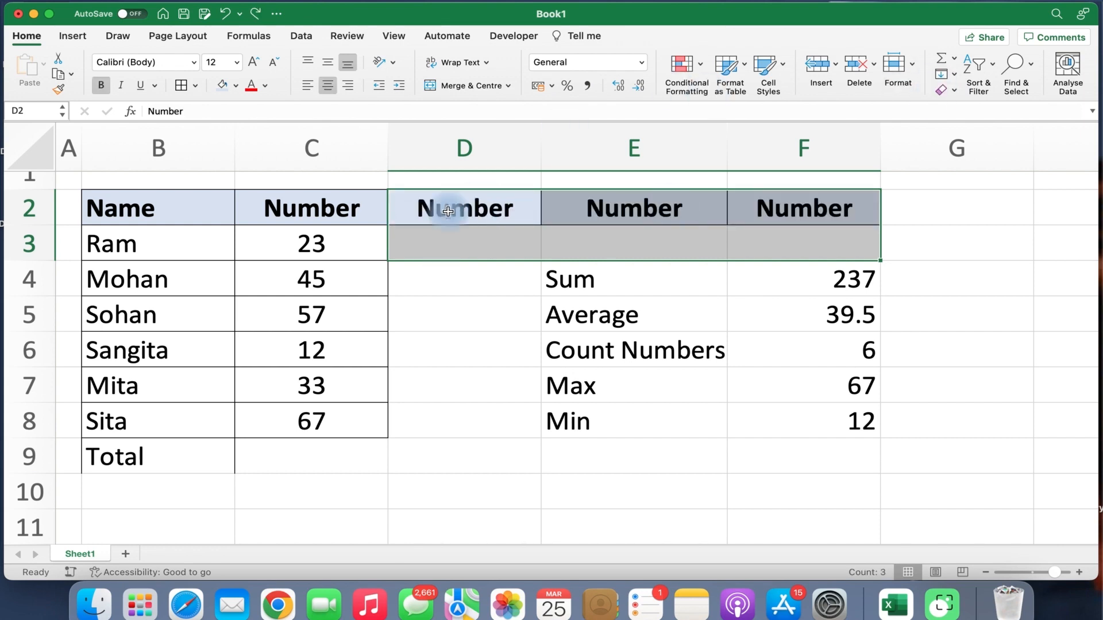
left_click(948, 90)
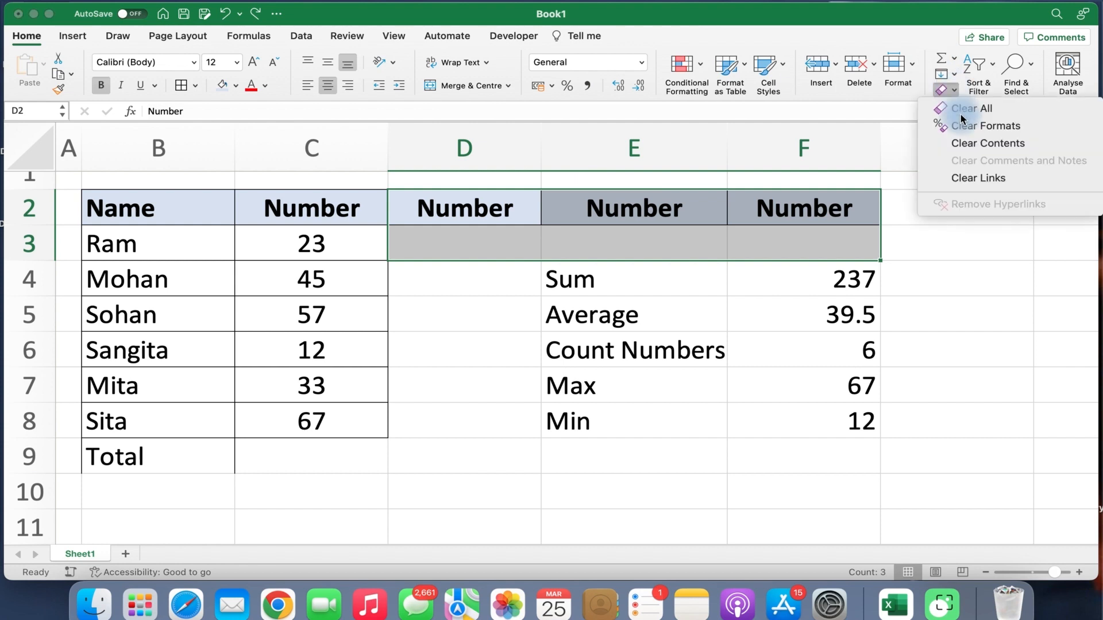
left_click(966, 128)
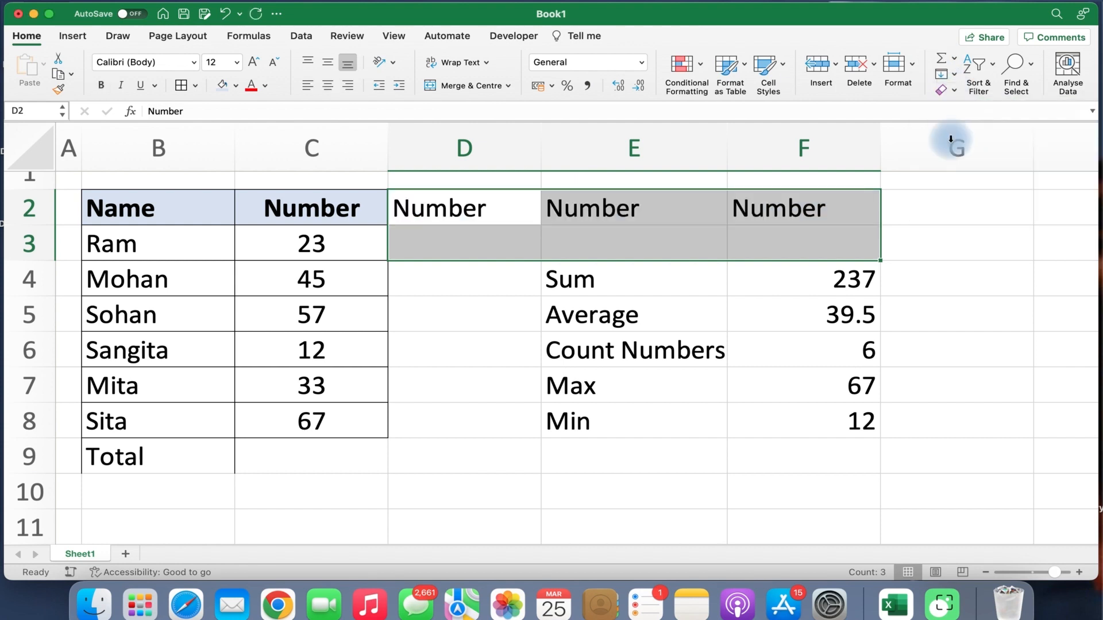
left_click(566, 257)
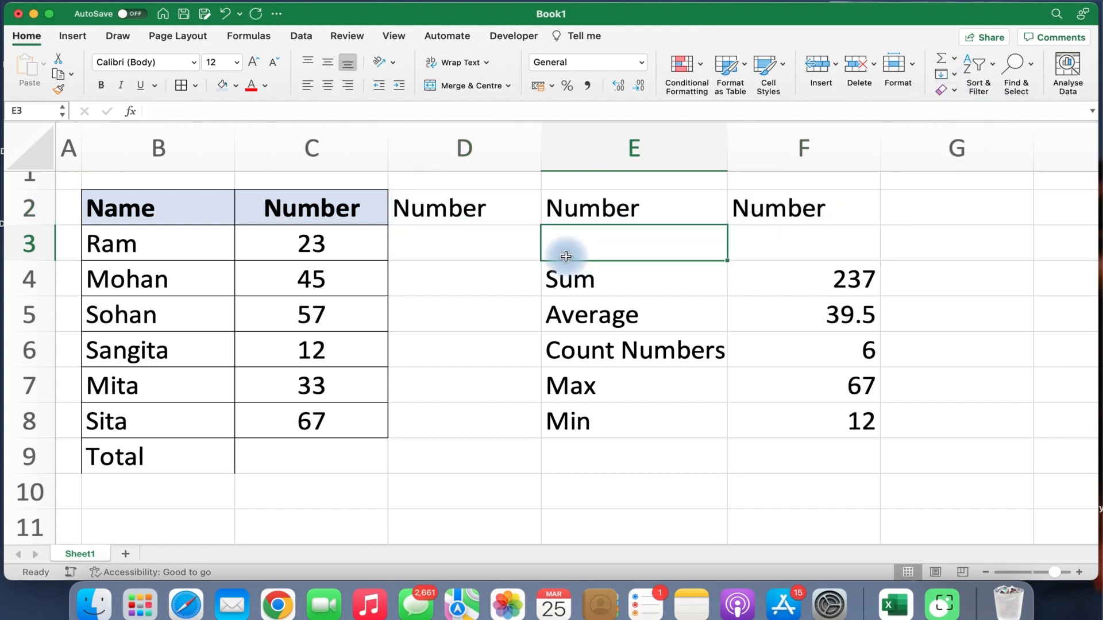
key("super+z")
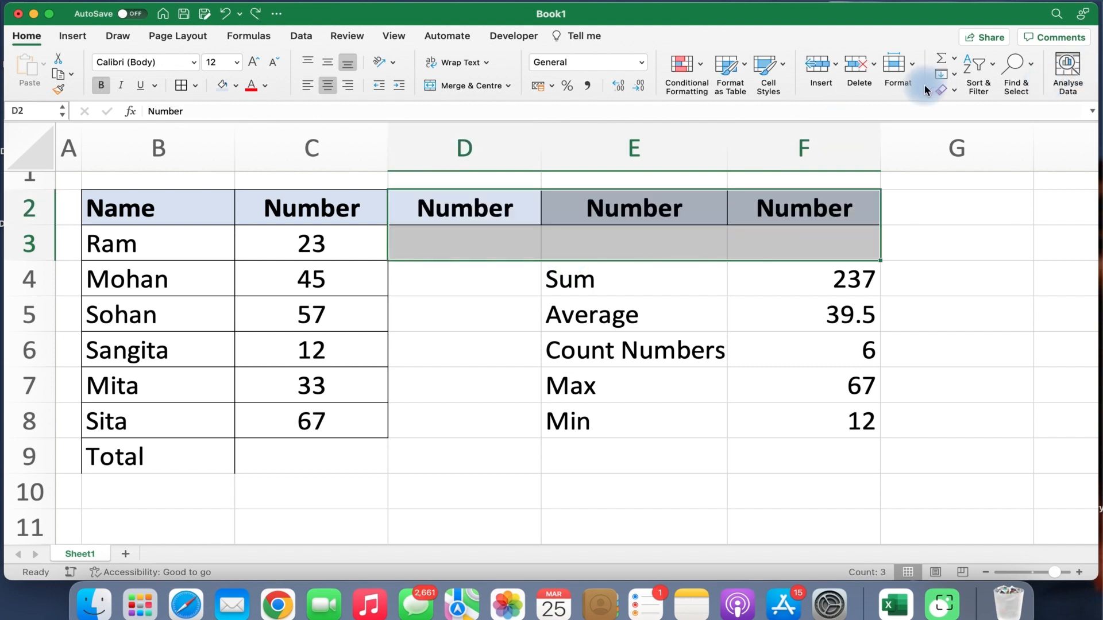
Clear the contents of D2:F2 to remove the duplicate Number headers.
left_click(954, 90)
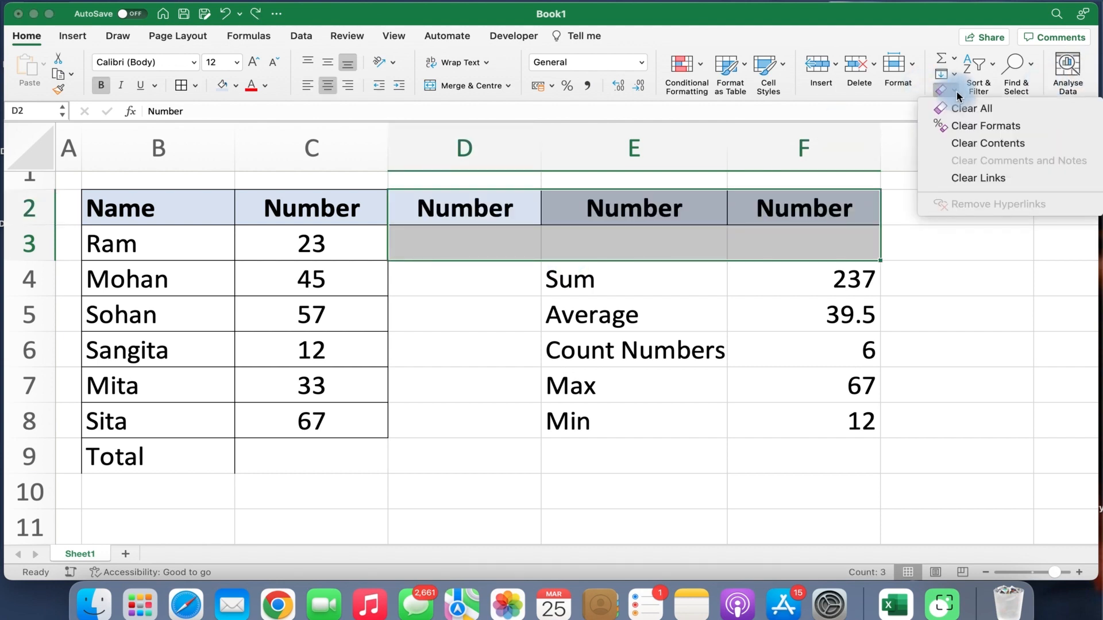
left_click(957, 144)
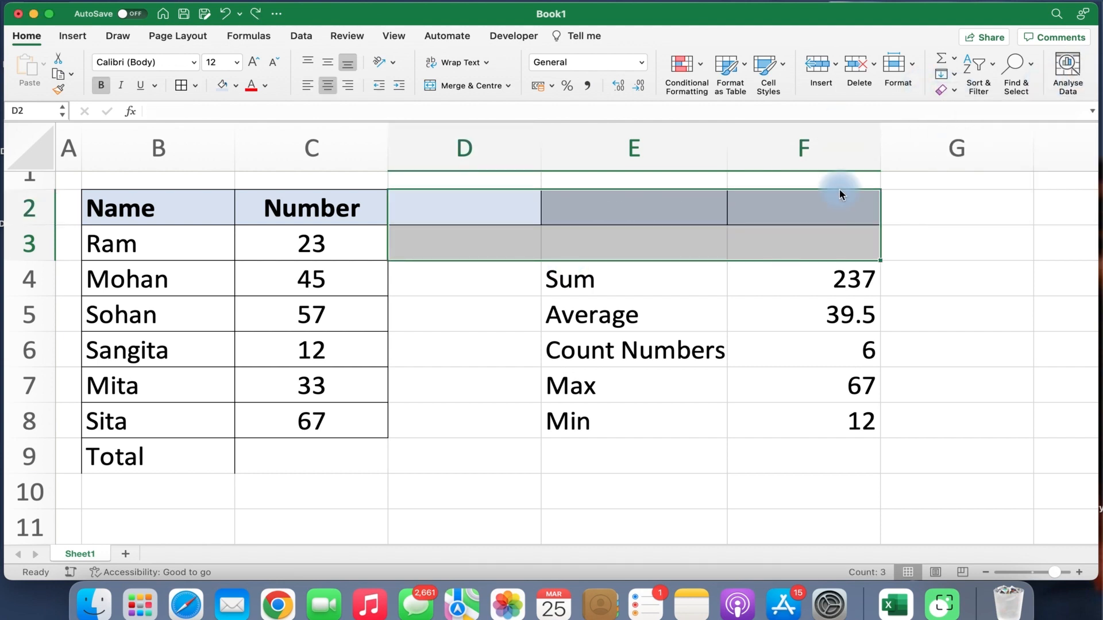
left_click(516, 239)
left_click(493, 210)
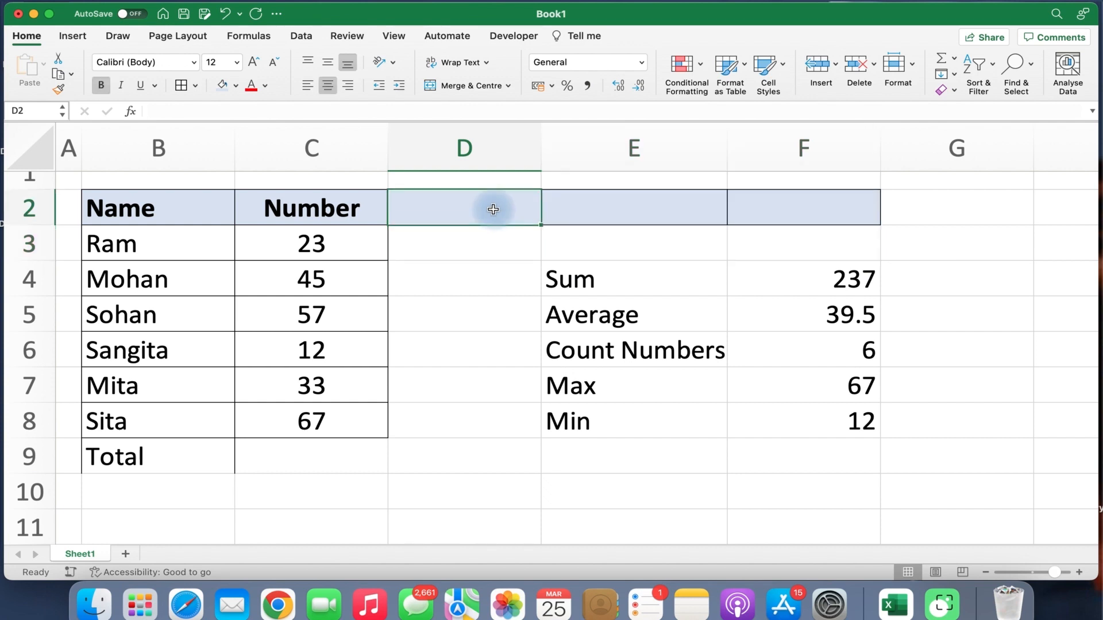
key("super+z")
key("super+z")
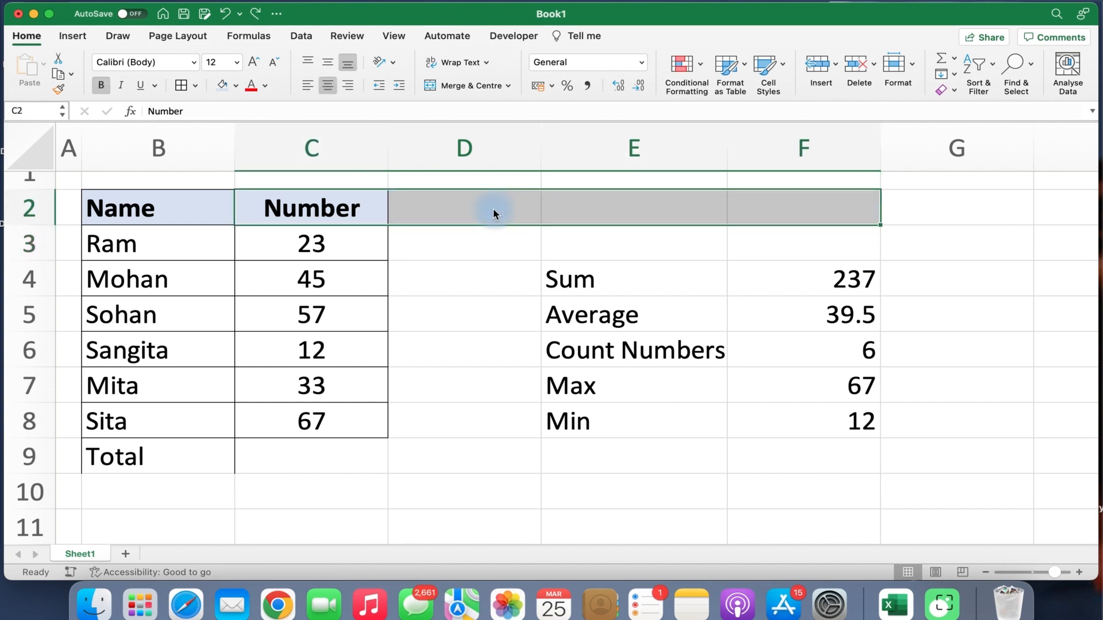
left_click(492, 236)
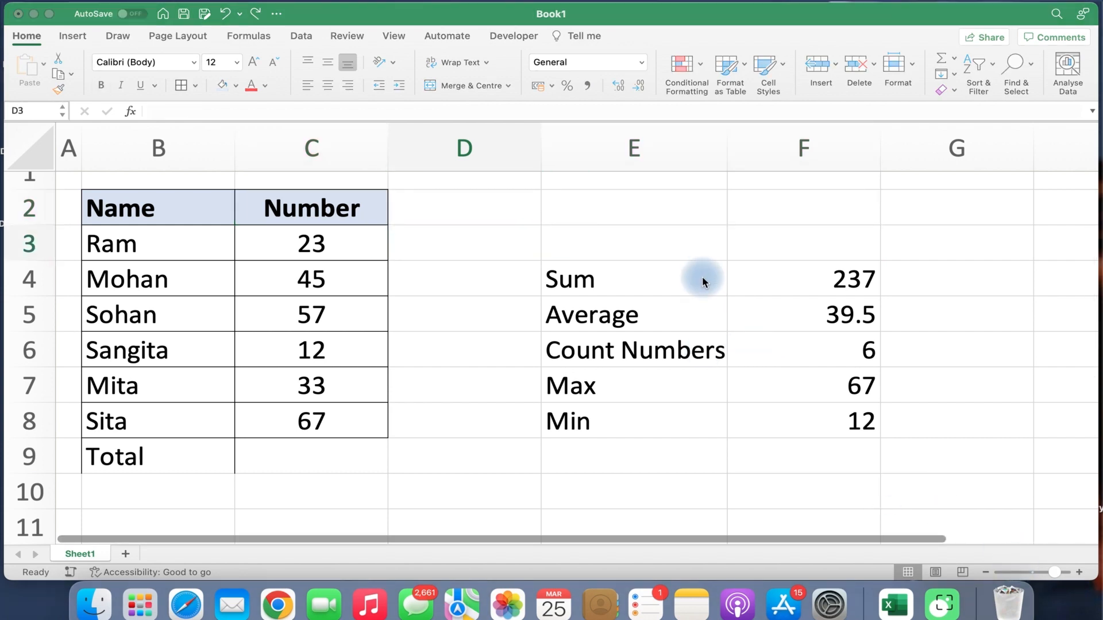
scroll(701, 276, "up", 1)
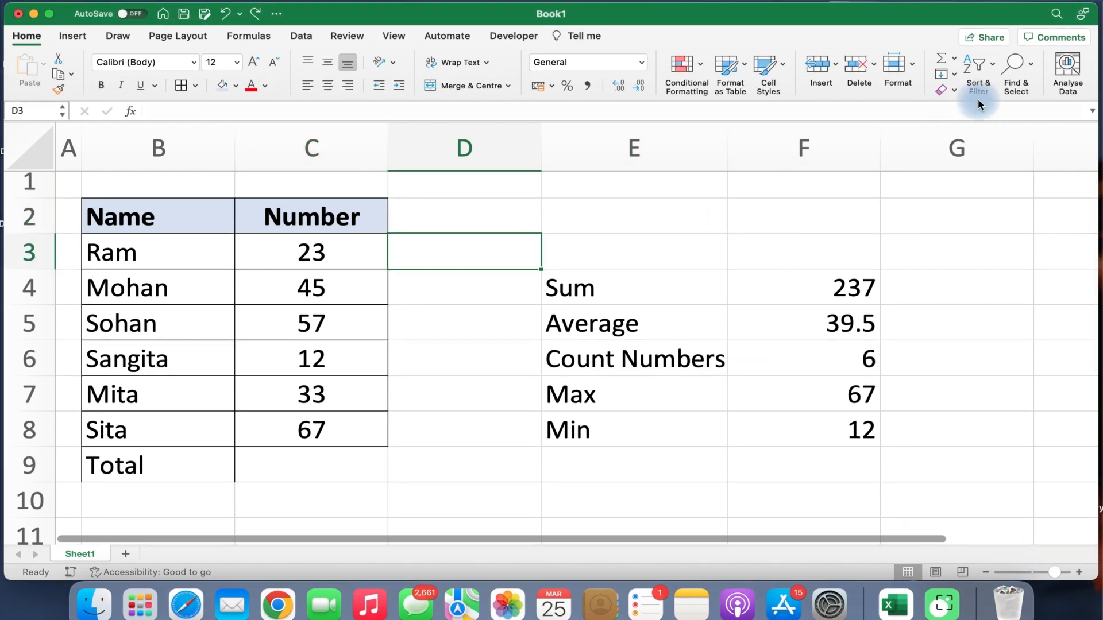
left_click(995, 76)
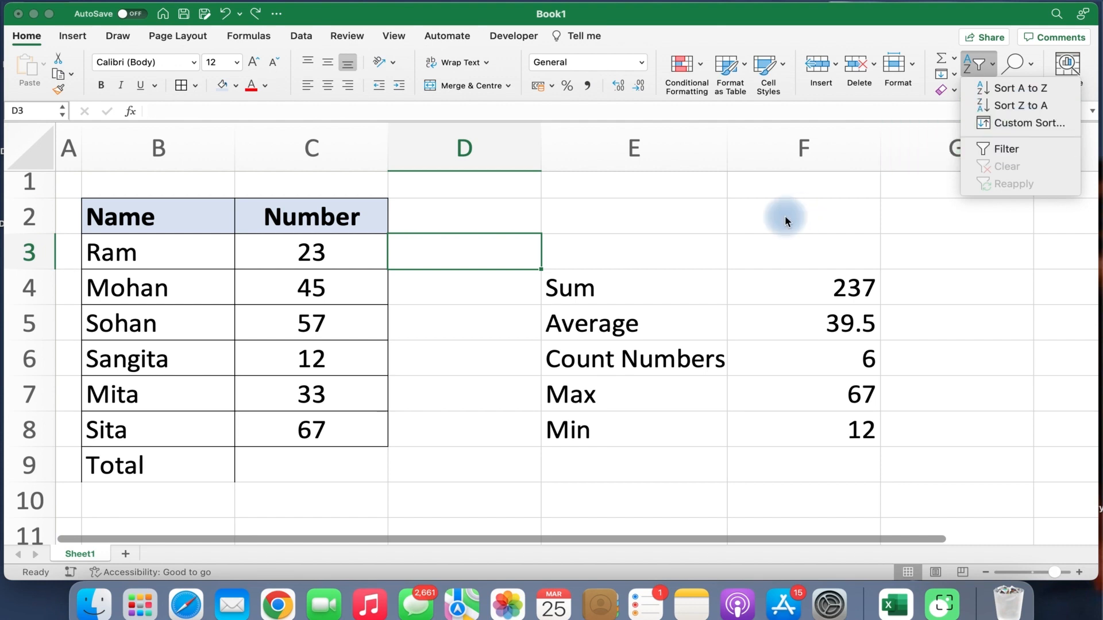
left_click(135, 222)
left_click_drag(135, 222, 228, 464)
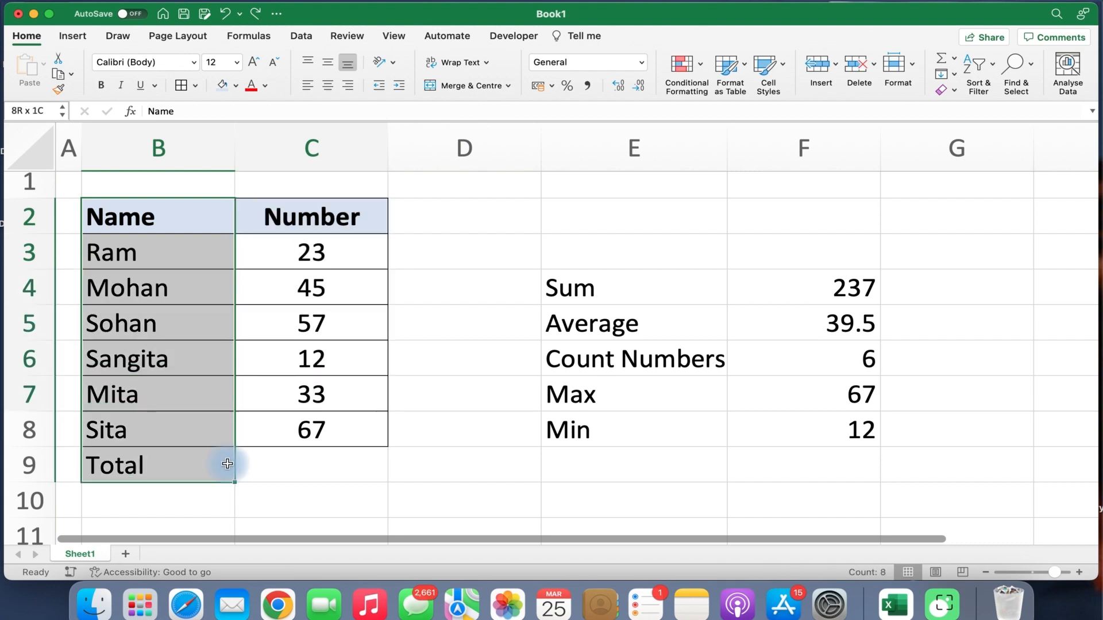
left_click(111, 256)
left_click(119, 286)
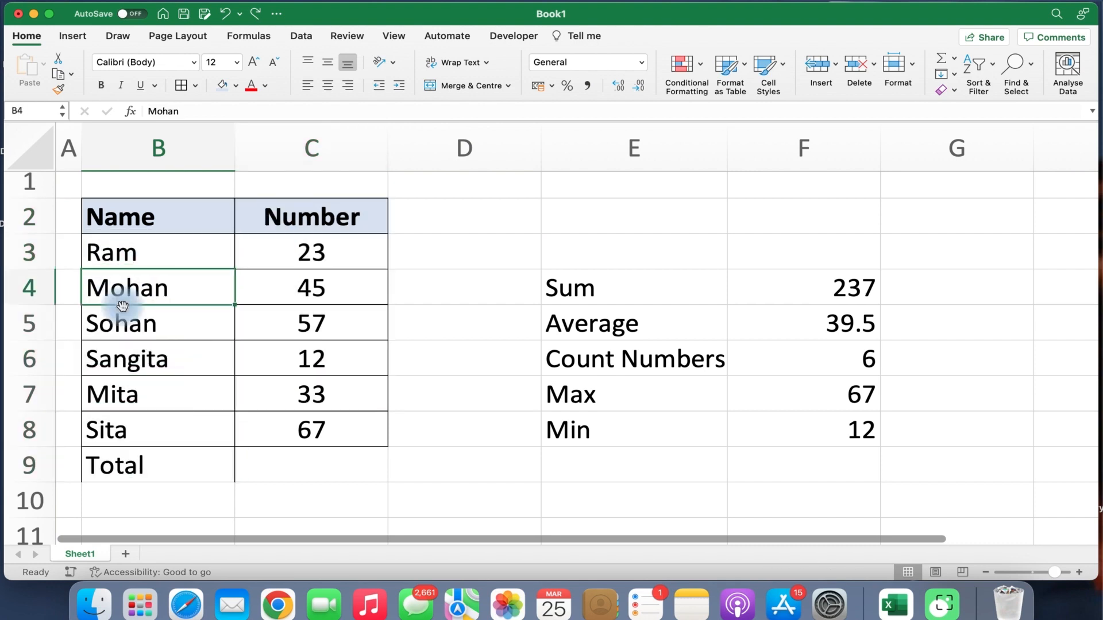
left_click(128, 320)
left_click(141, 357)
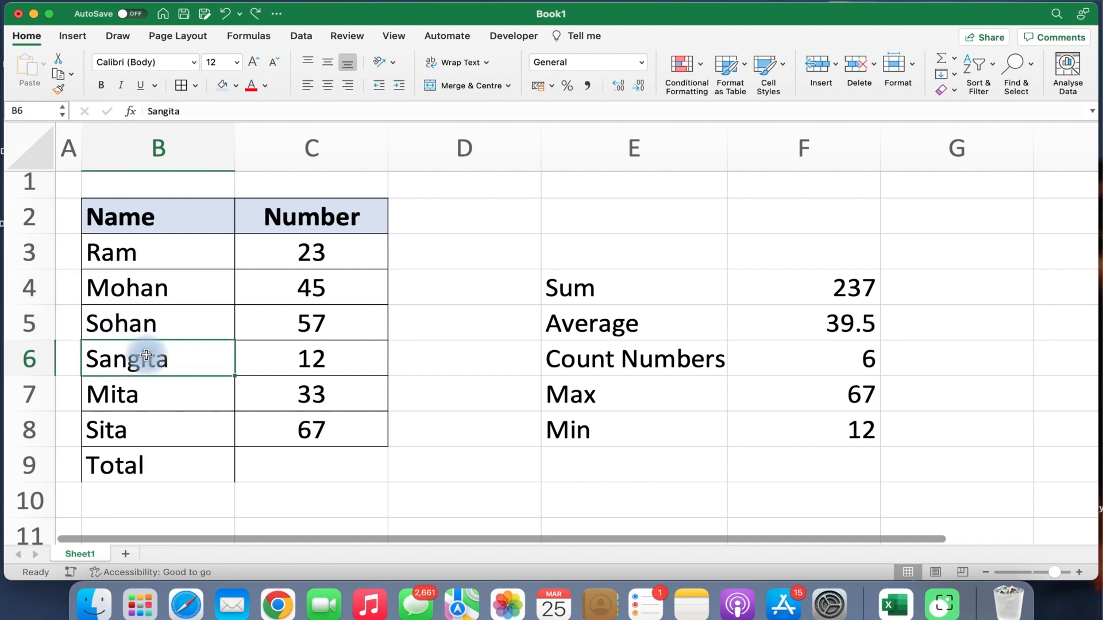
left_click(148, 394)
left_click(147, 425)
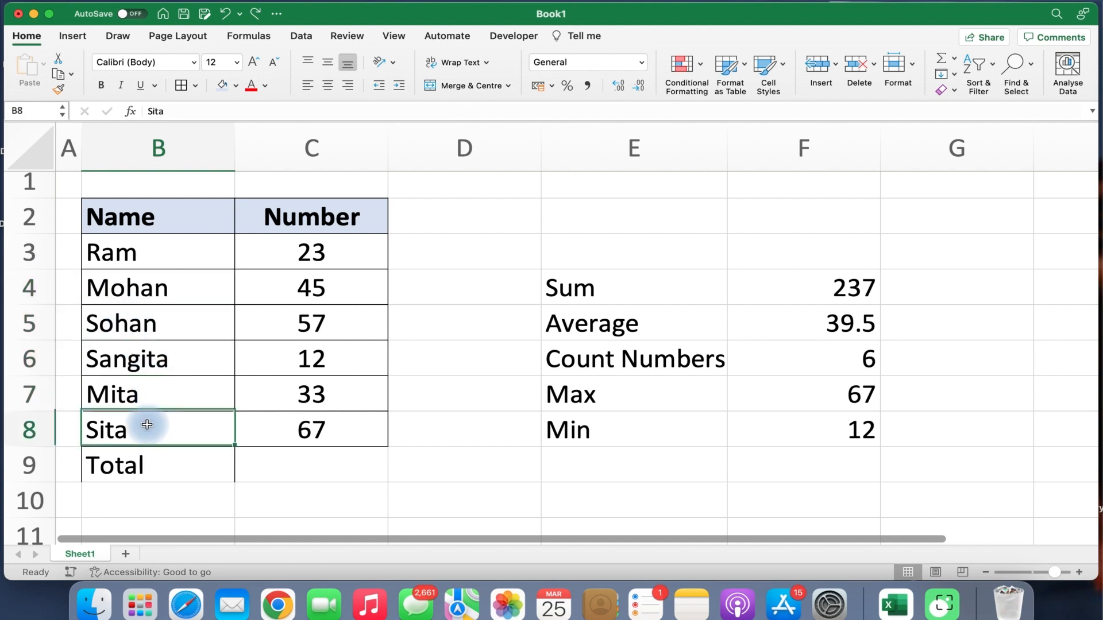
left_click(142, 460)
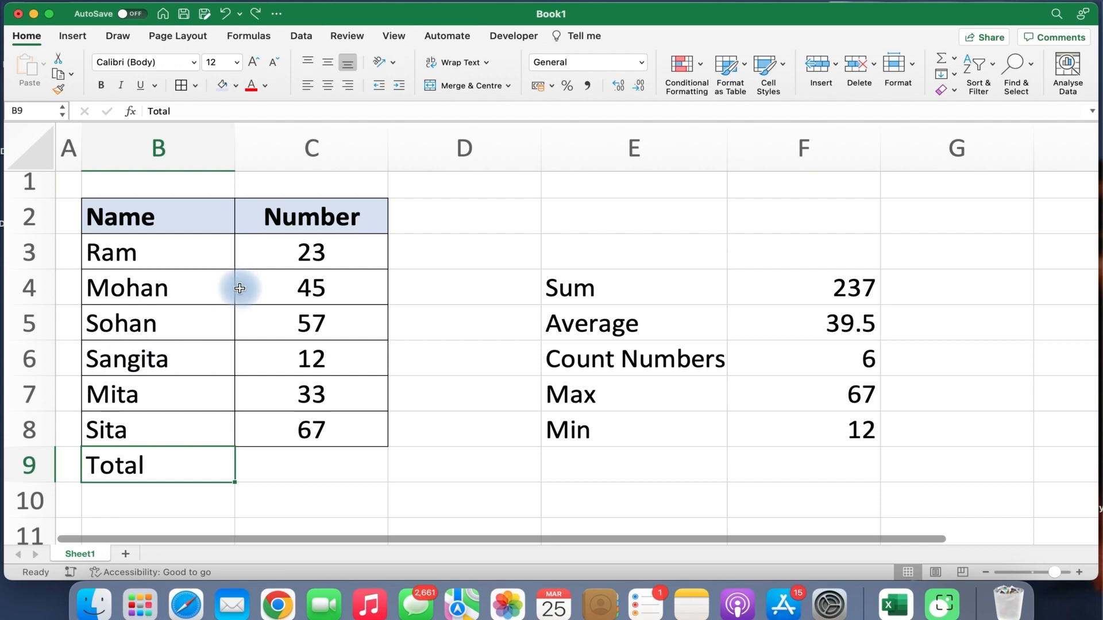
left_click(163, 243)
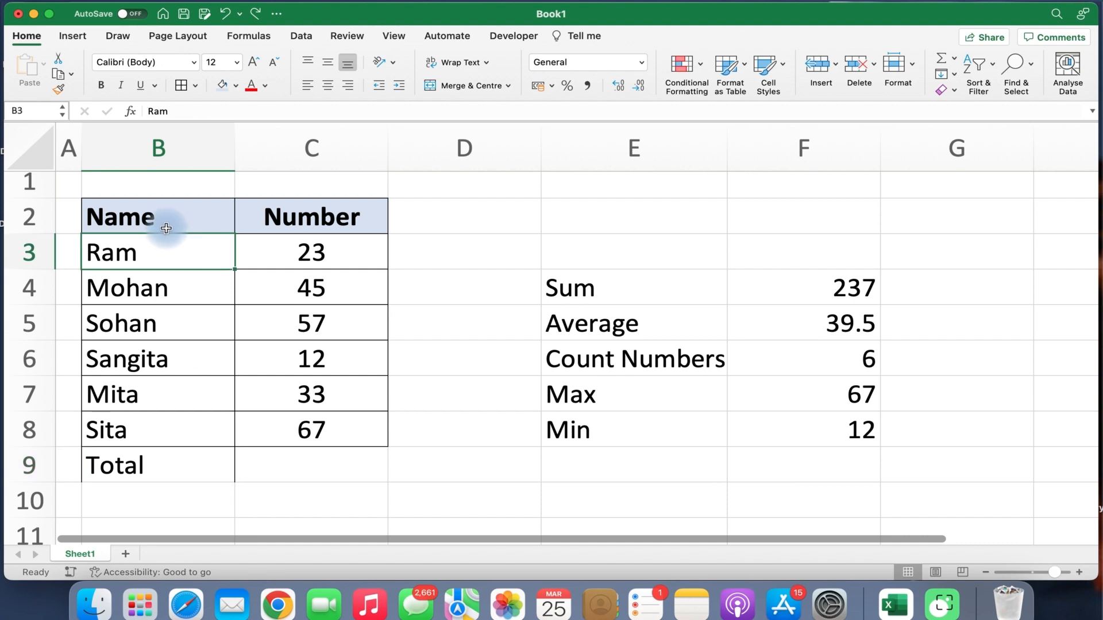
left_click(993, 73)
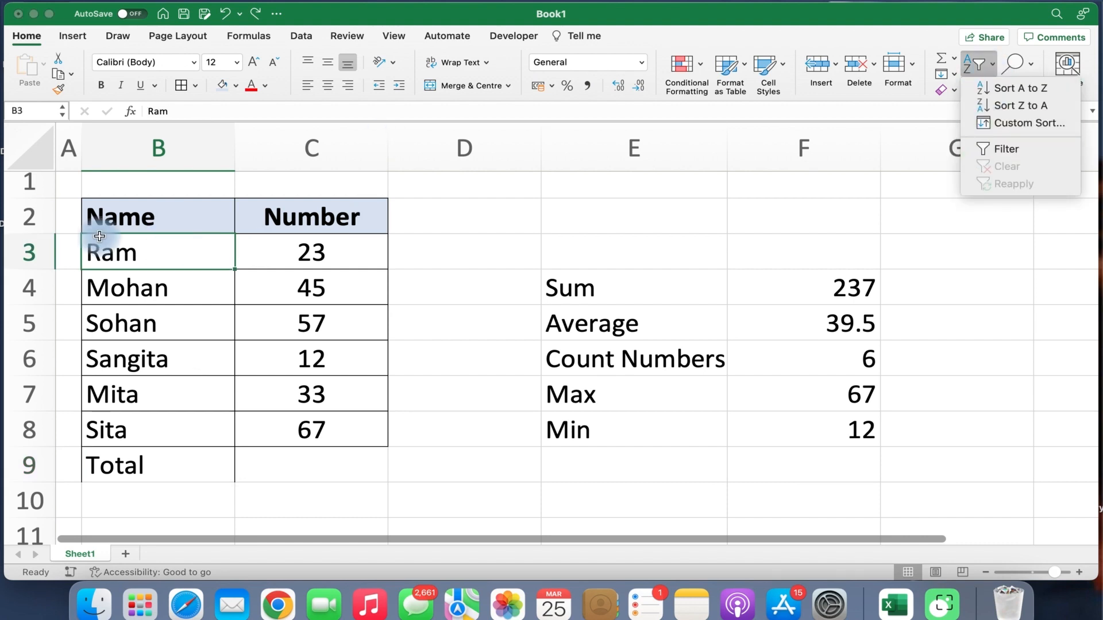
left_click(153, 217)
left_click(168, 275)
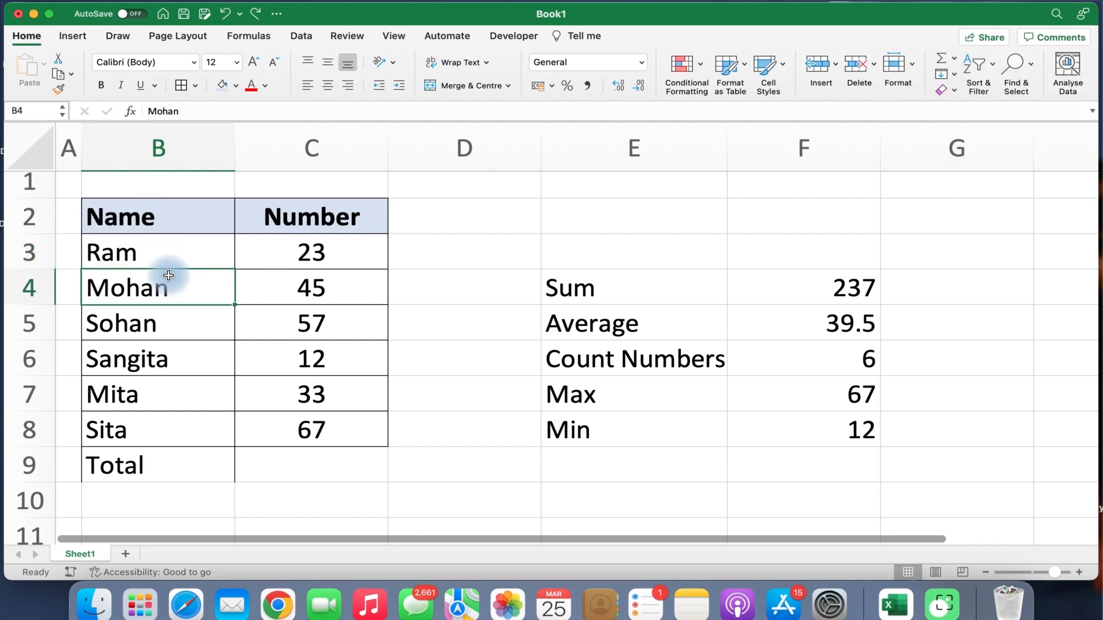
left_click_drag(147, 217, 289, 224)
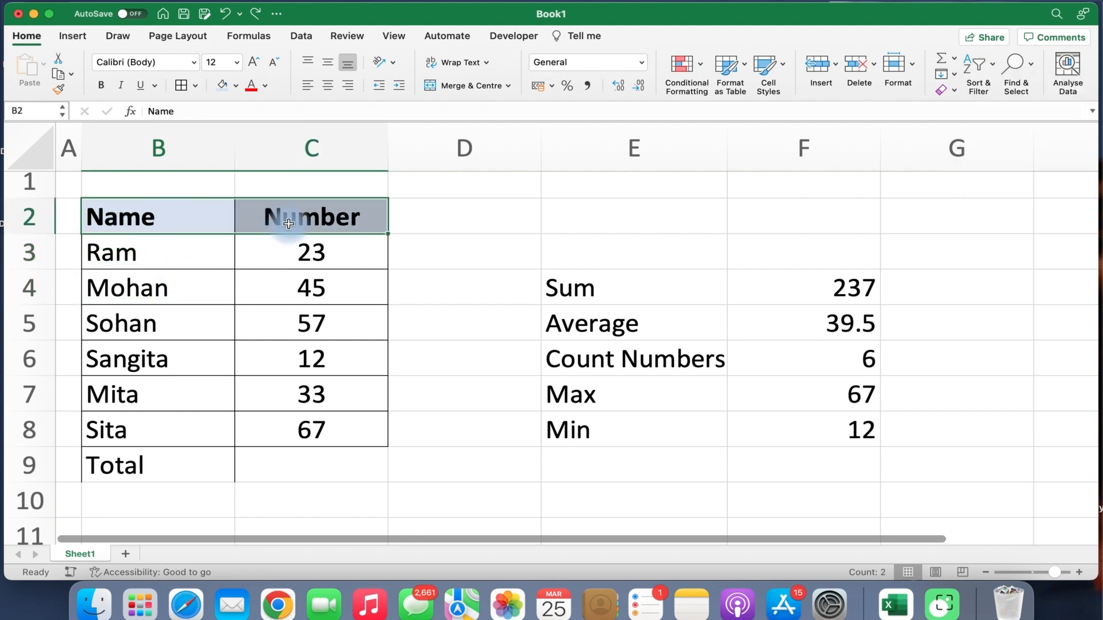
Turn on filter dropdowns for the header row, then open and close the Name column's filter list.
left_click(993, 72)
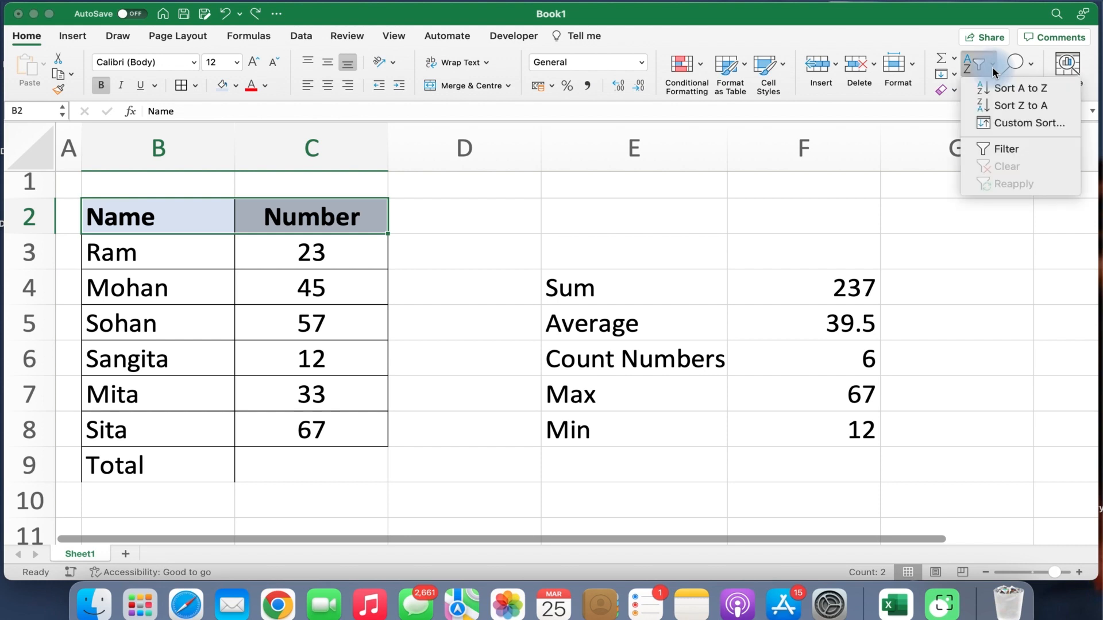
left_click(995, 148)
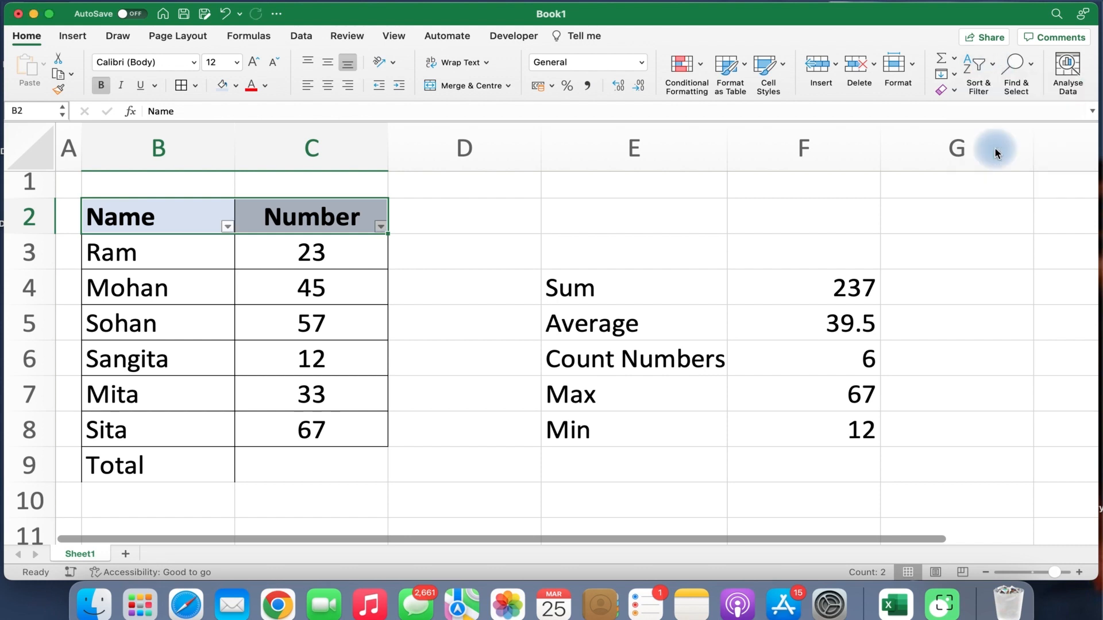
left_click(250, 267)
left_click(228, 226)
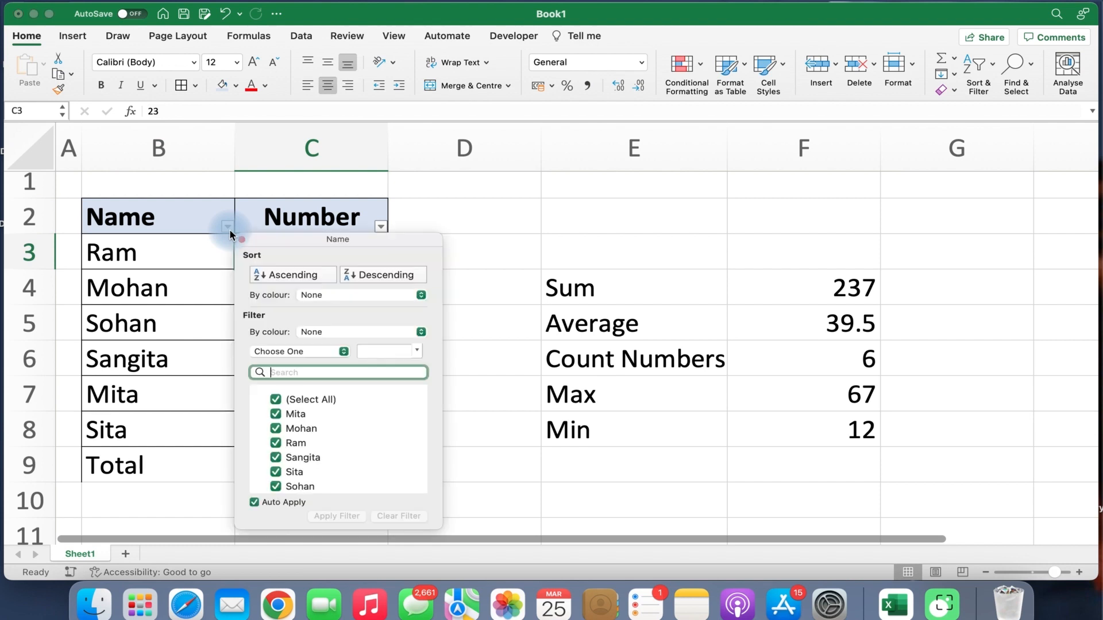
scroll(309, 410, "down", 1)
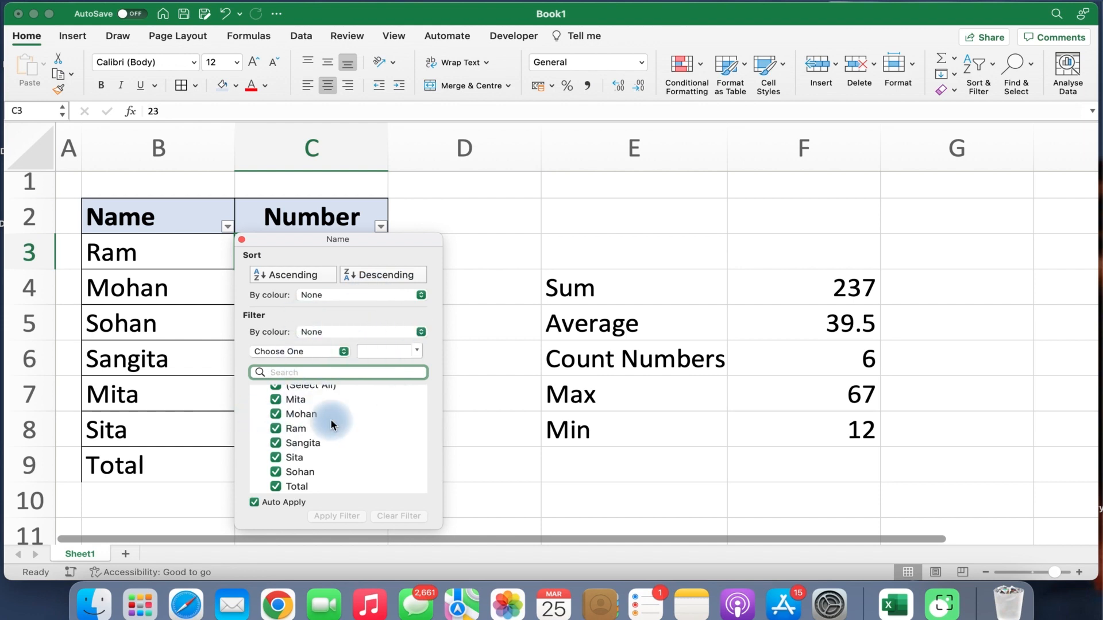
left_click(208, 263)
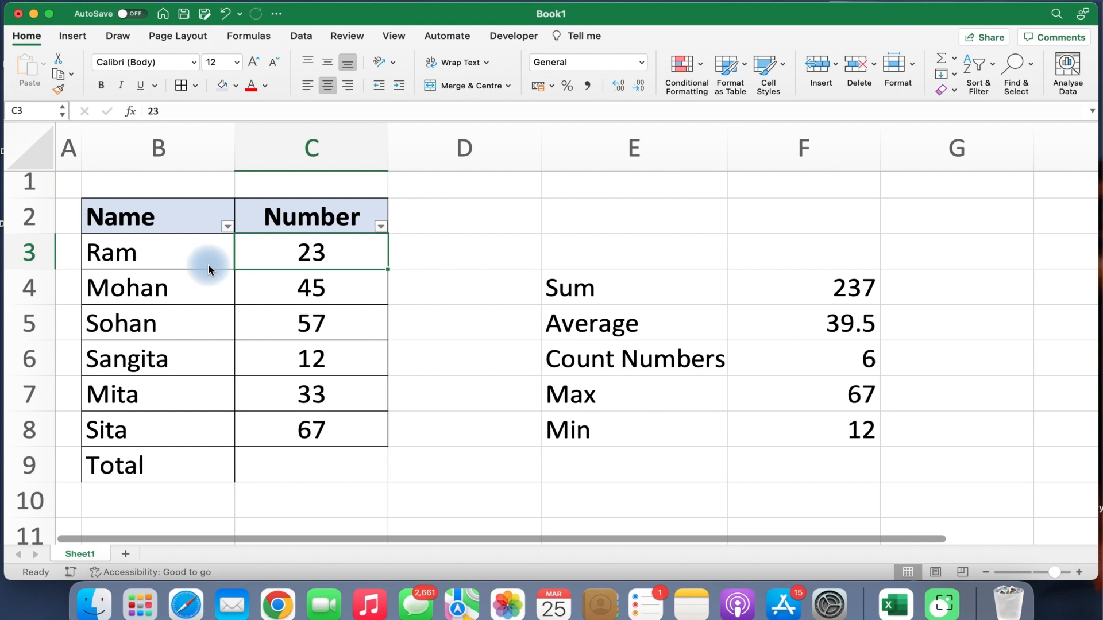
Open and close the Number column's filter list, then reselect the Name header cell B2.
left_click(317, 221)
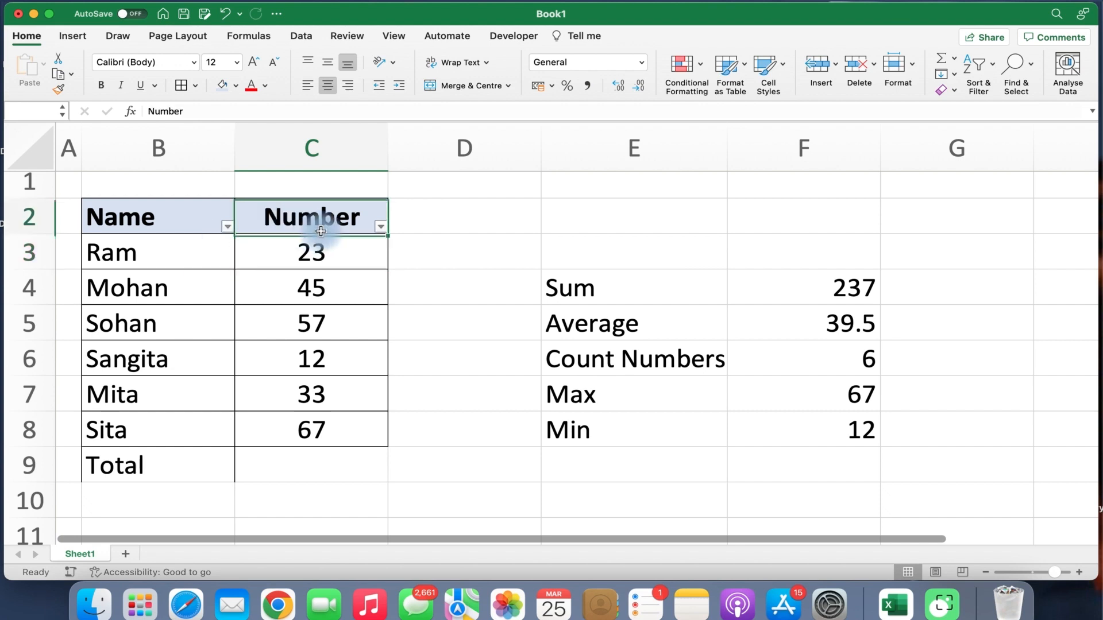
left_click(382, 228)
scroll(442, 488, "down", 2)
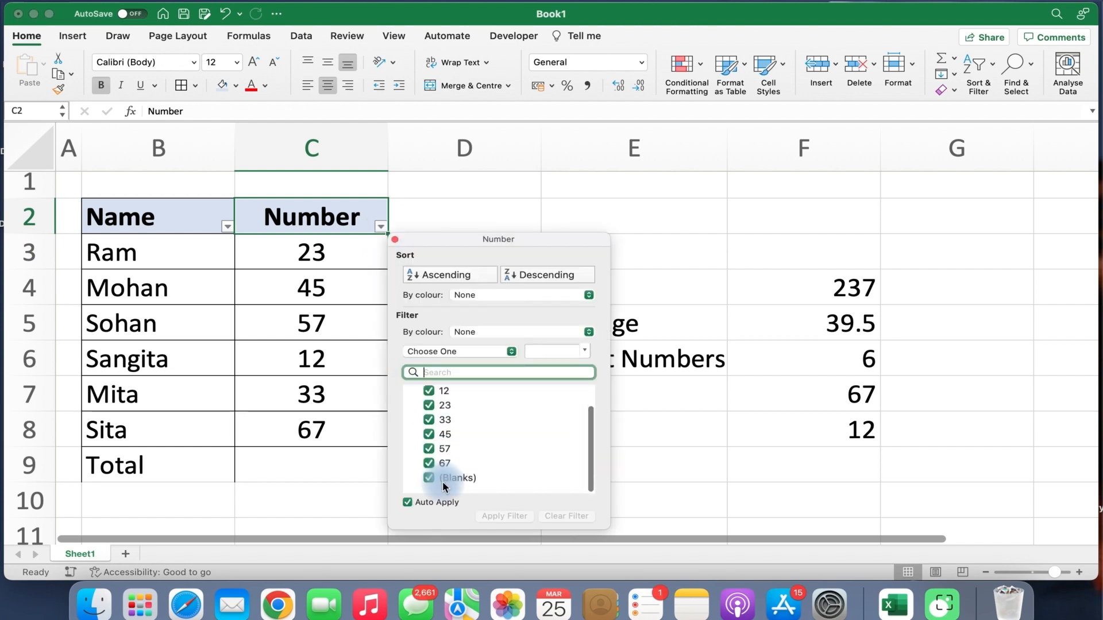
scroll(442, 488, "up", 2)
left_click(310, 335)
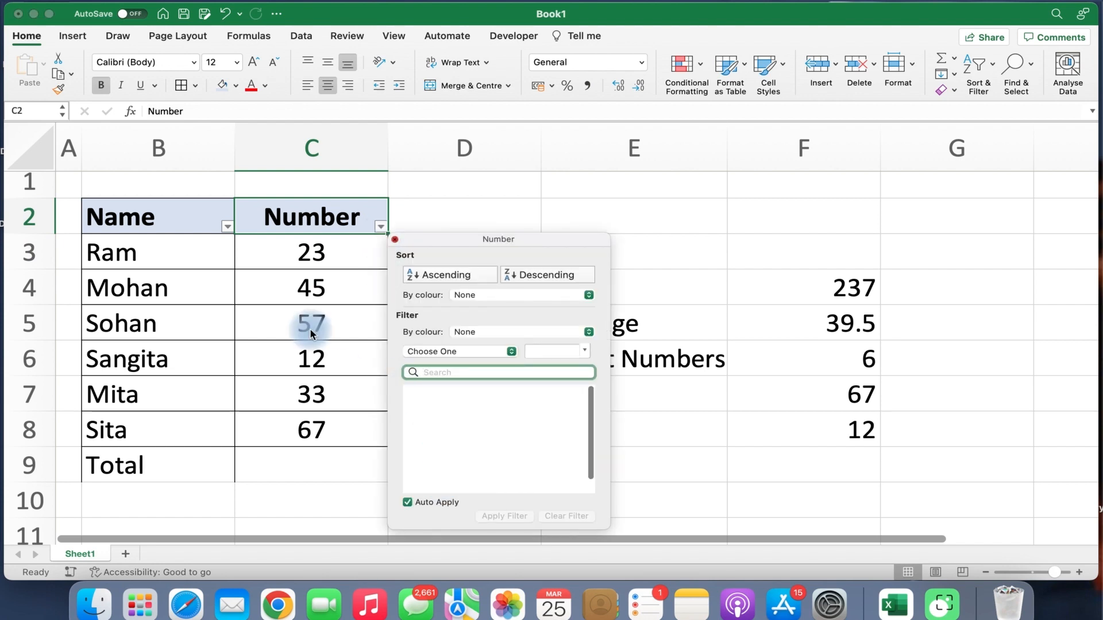
left_click(149, 216)
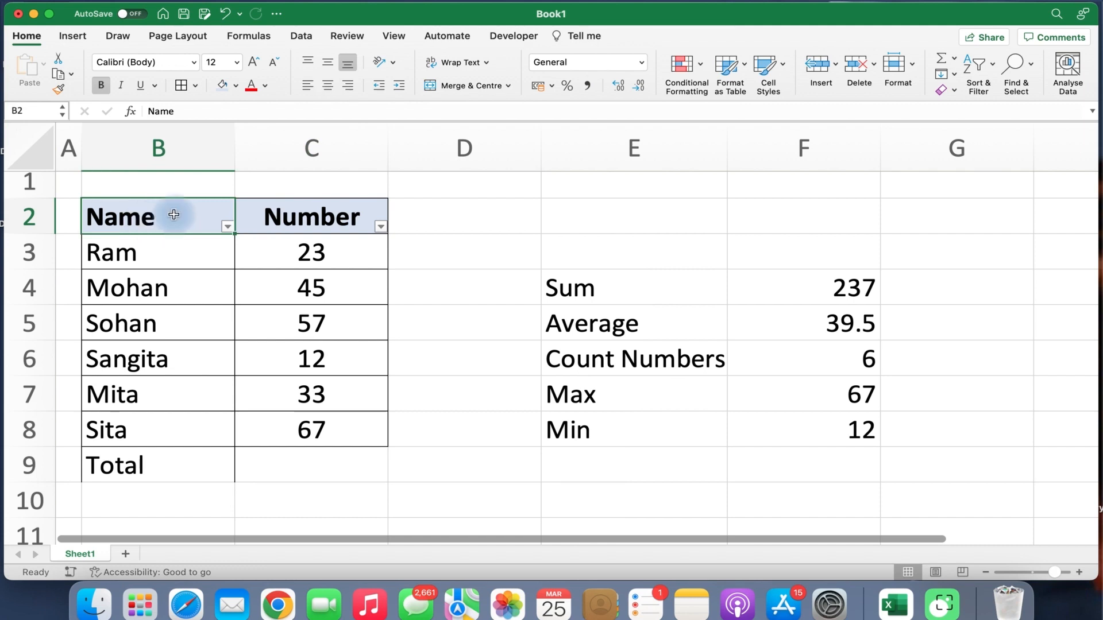
left_click(992, 71)
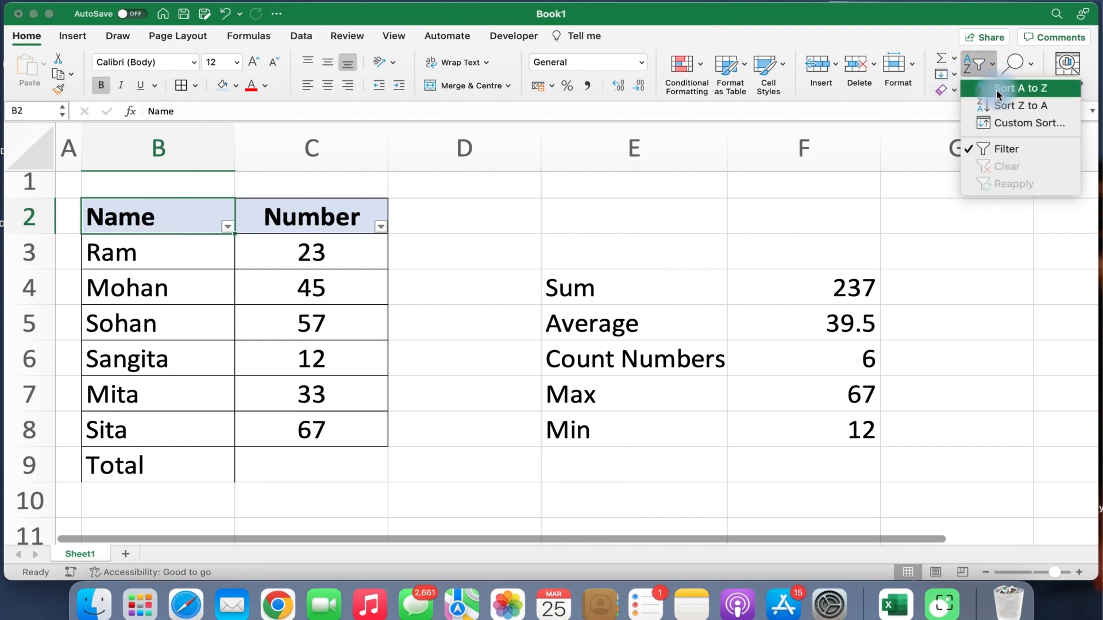
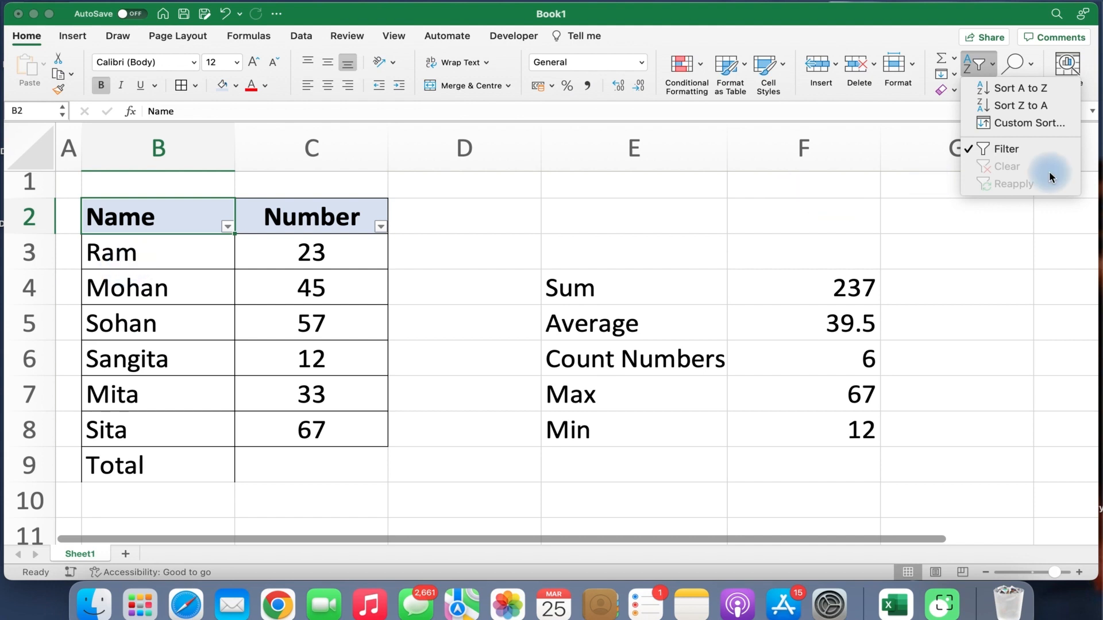
Sort the names A to Z, then Z to A.
left_click(1018, 90)
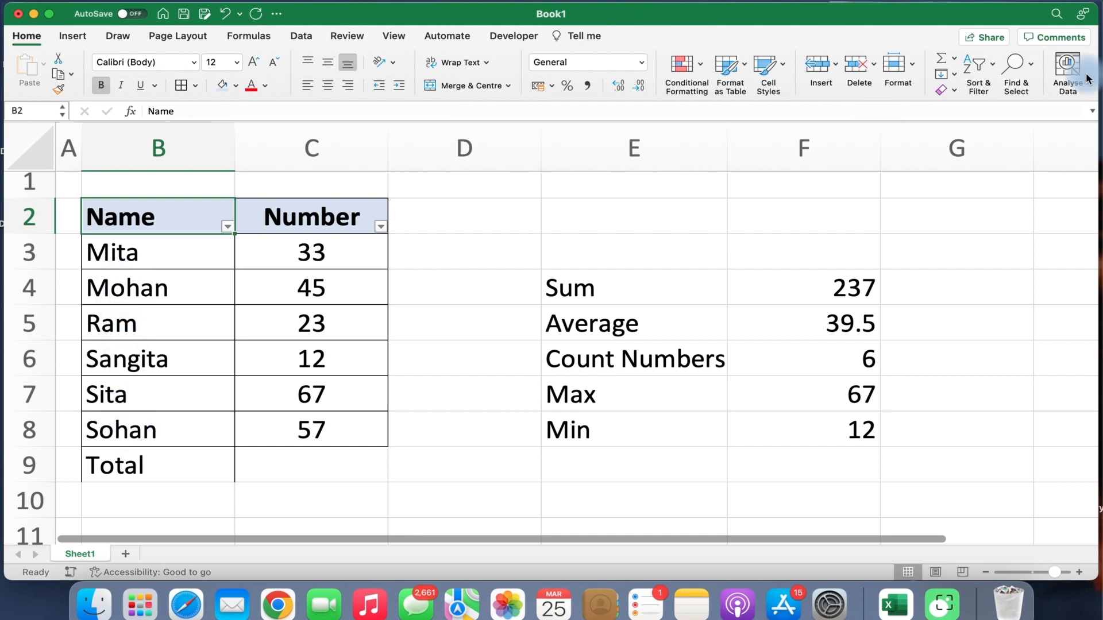
left_click(995, 65)
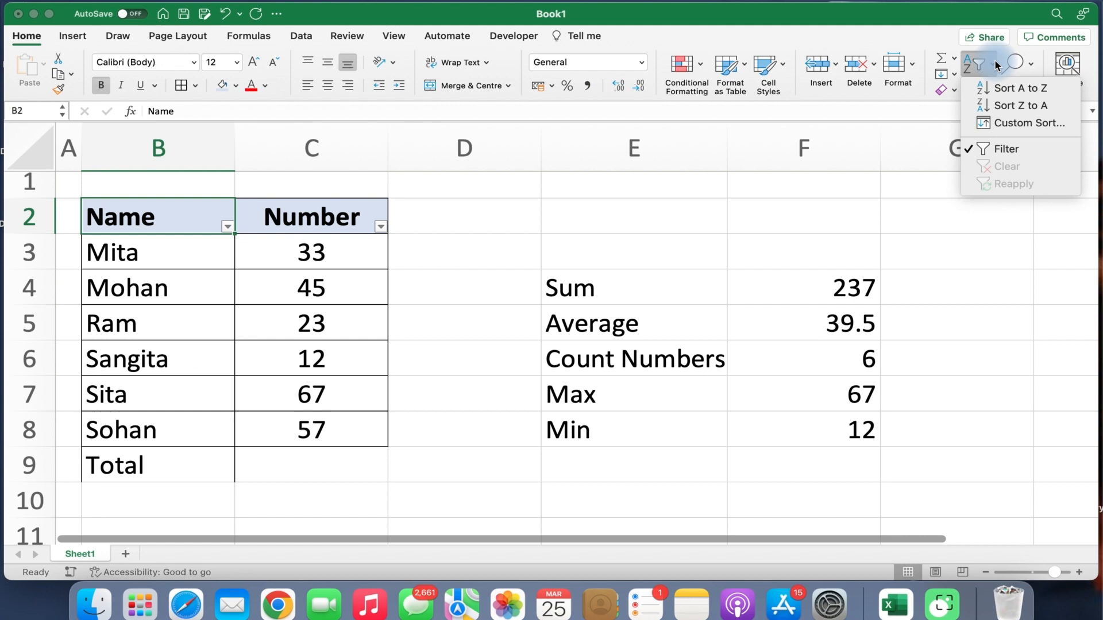
left_click(988, 101)
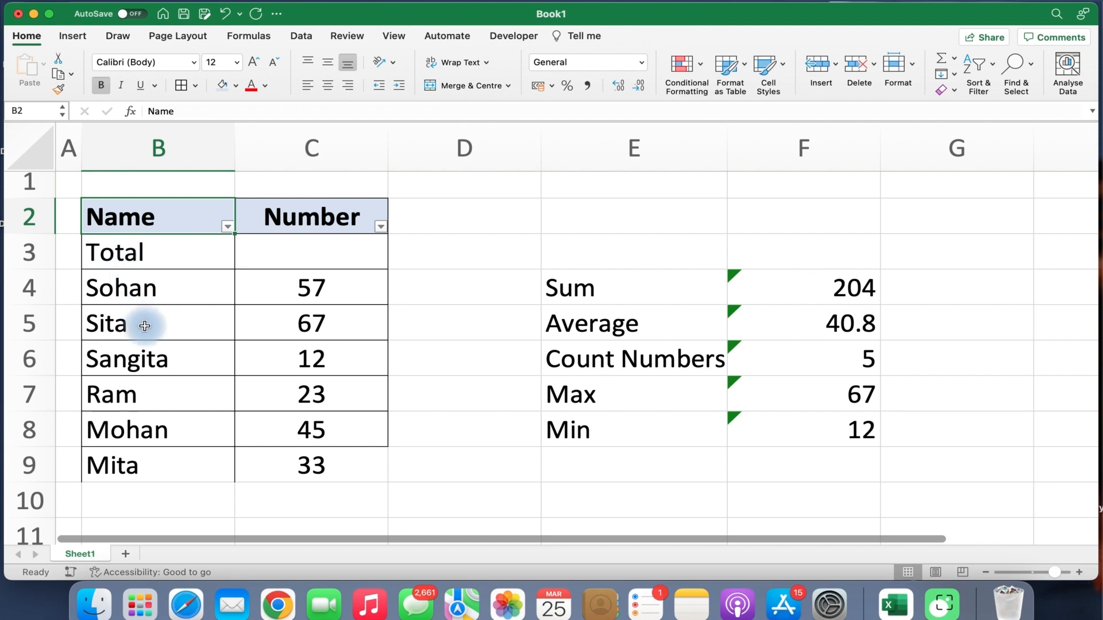
Undo both sorts to restore the original order starting with Ram 23, and select headers B2:C2.
key("super+z")
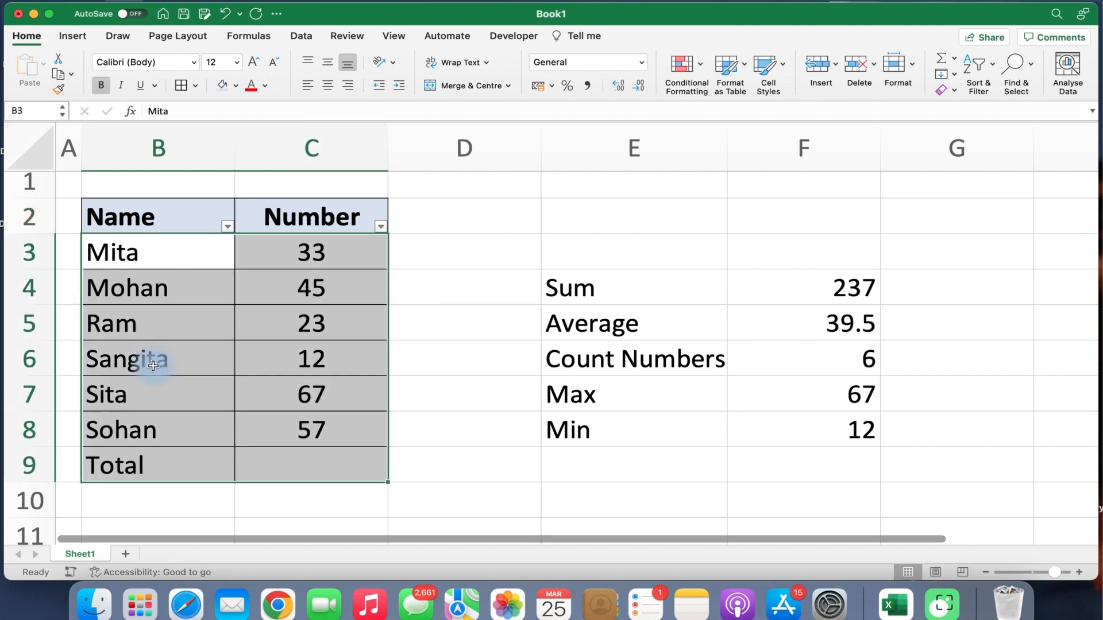
key("super+z")
left_click(192, 364)
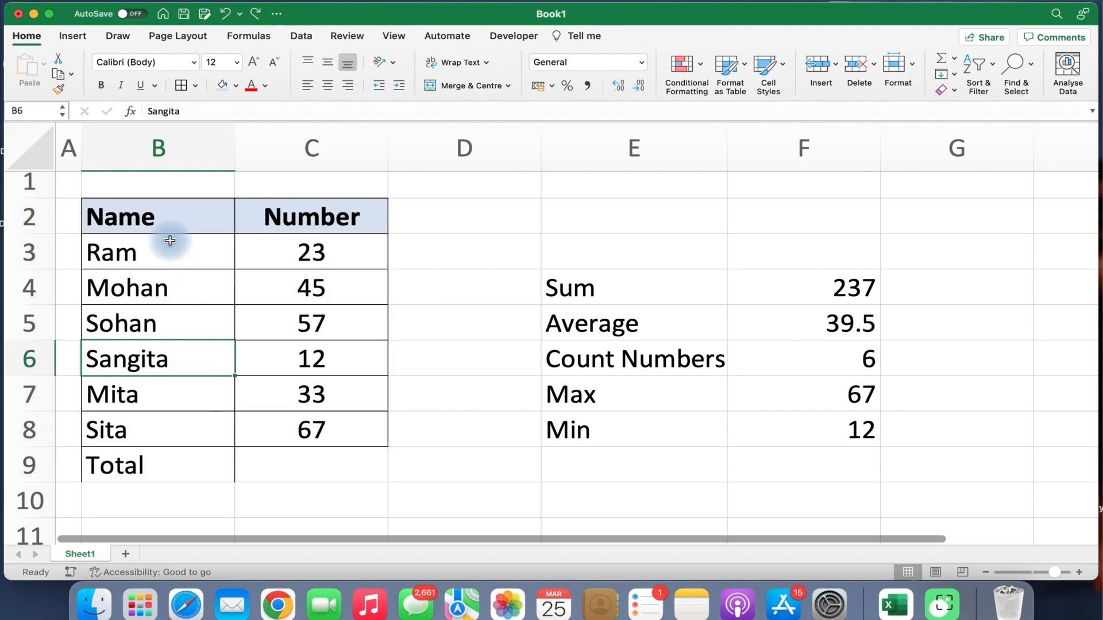
left_click_drag(172, 217, 356, 216)
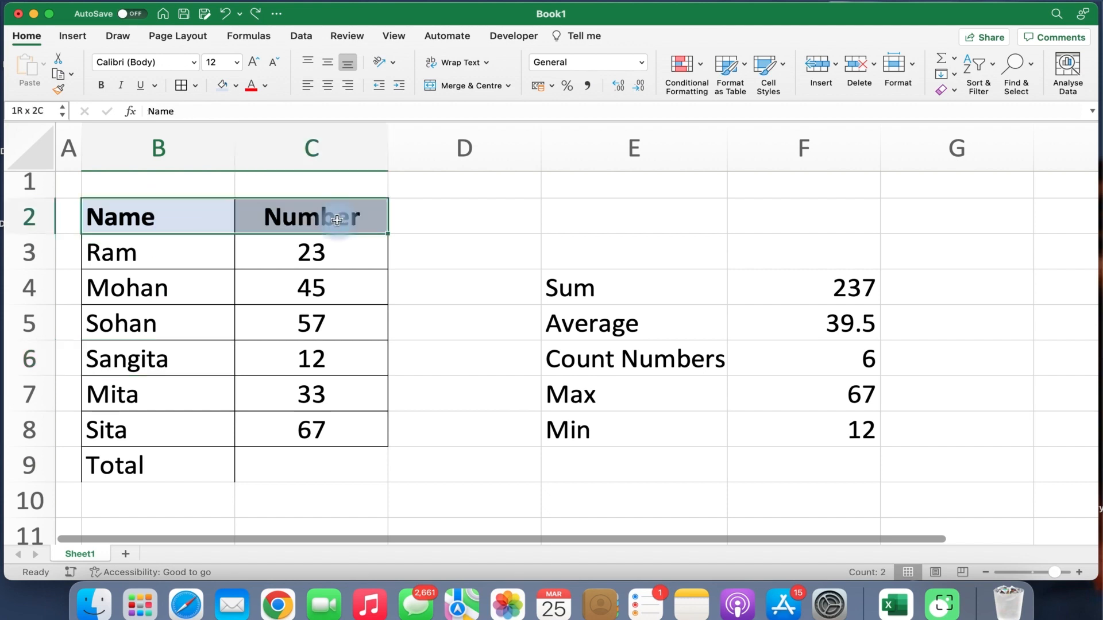
Turn on filter arrows for the headers and select the Number header C2.
left_click(995, 77)
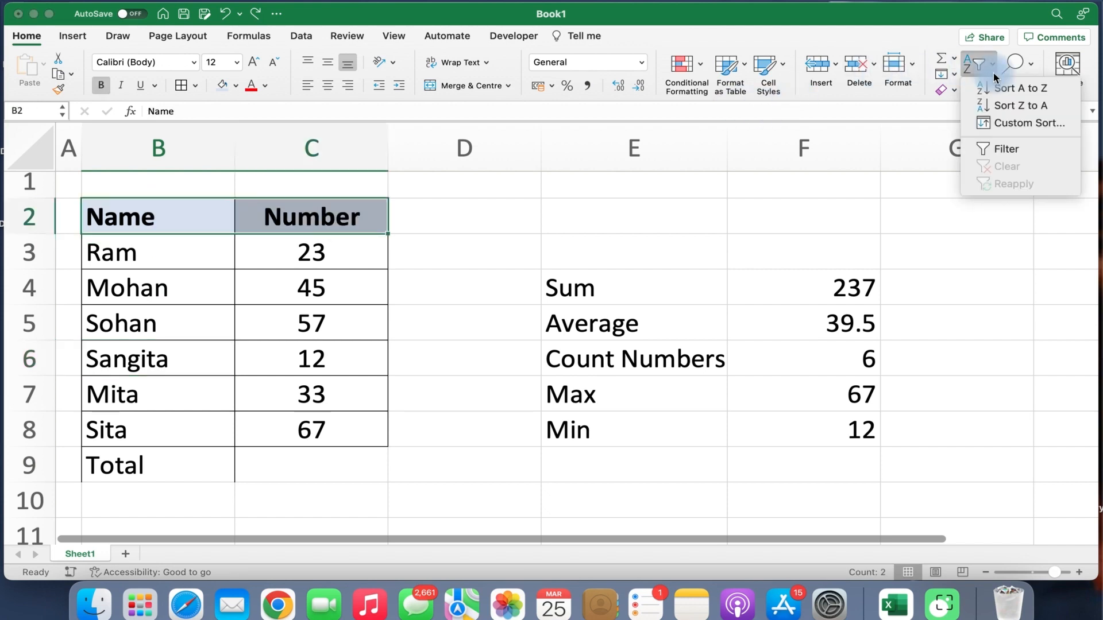
left_click(992, 145)
left_click(345, 264)
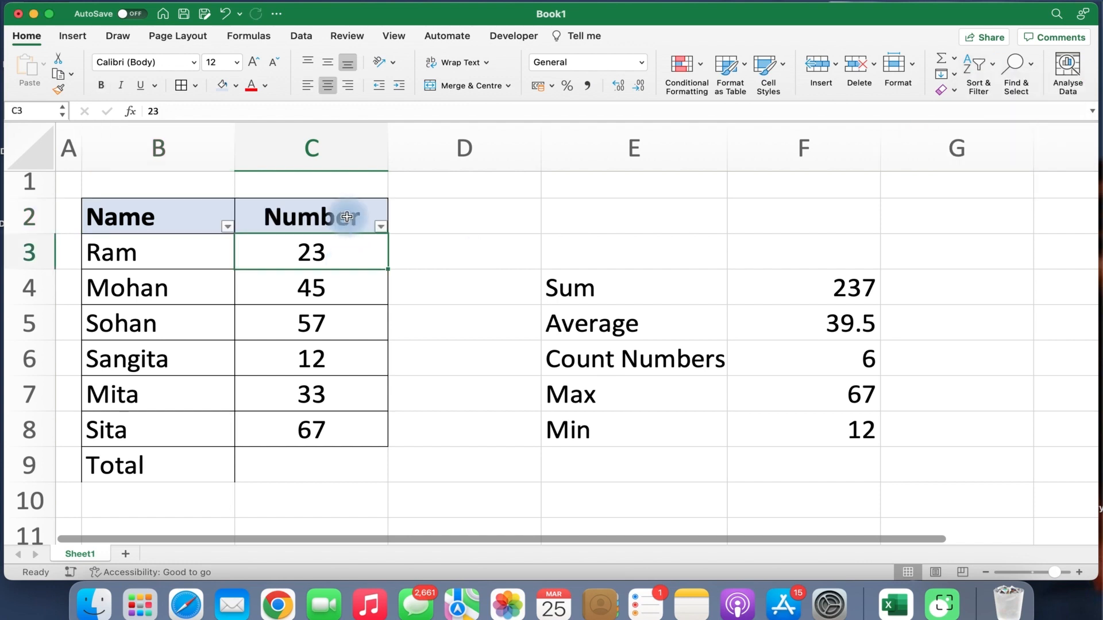
left_click(361, 222)
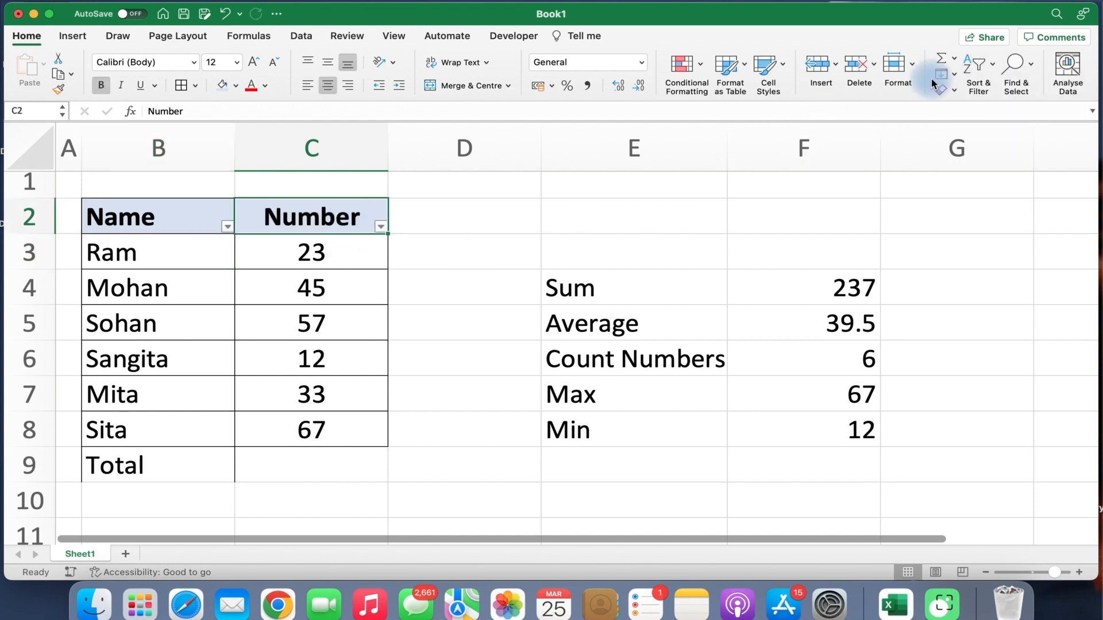
Sort the rows by Number smallest to largest, then largest to smallest.
left_click(995, 66)
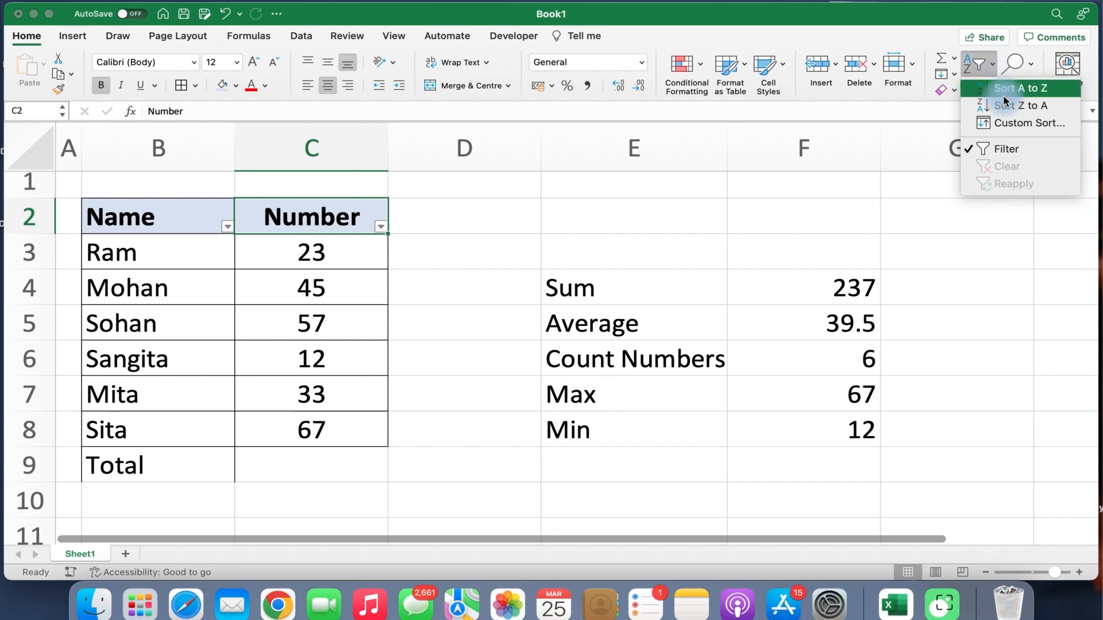
left_click(1003, 89)
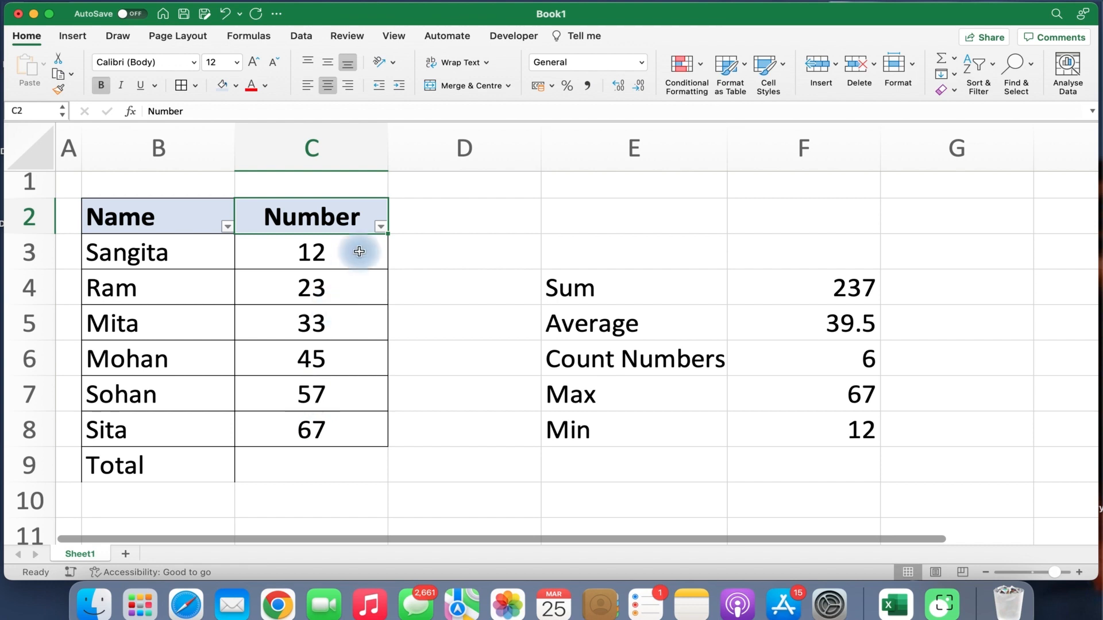
left_click(978, 75)
left_click(1011, 108)
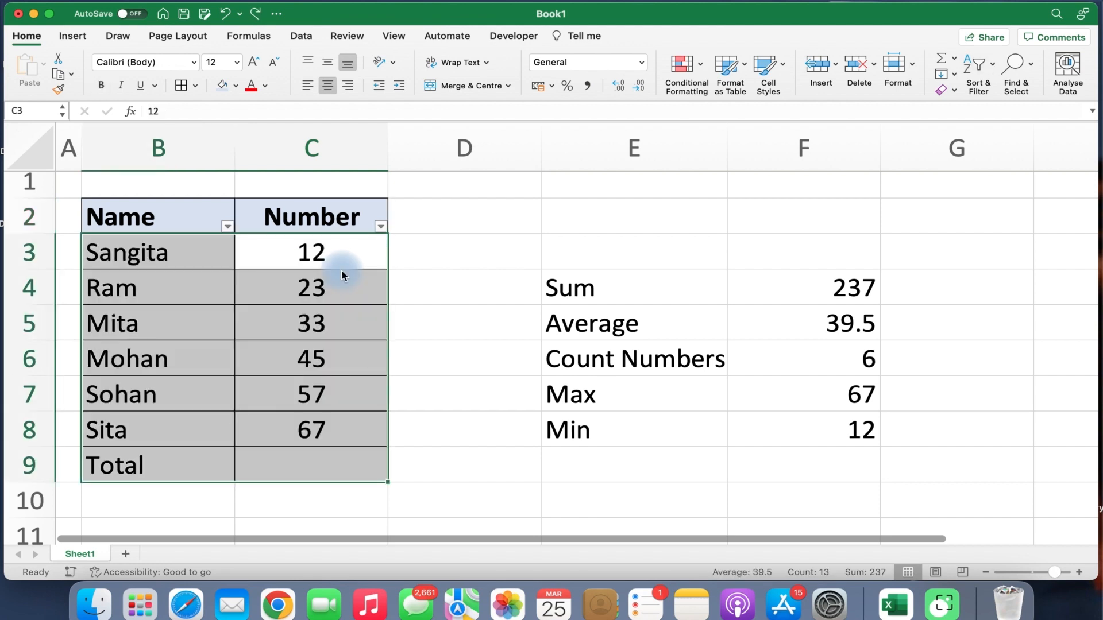
Undo the sort to restore the original row order and select B2:C2.
key("super+z")
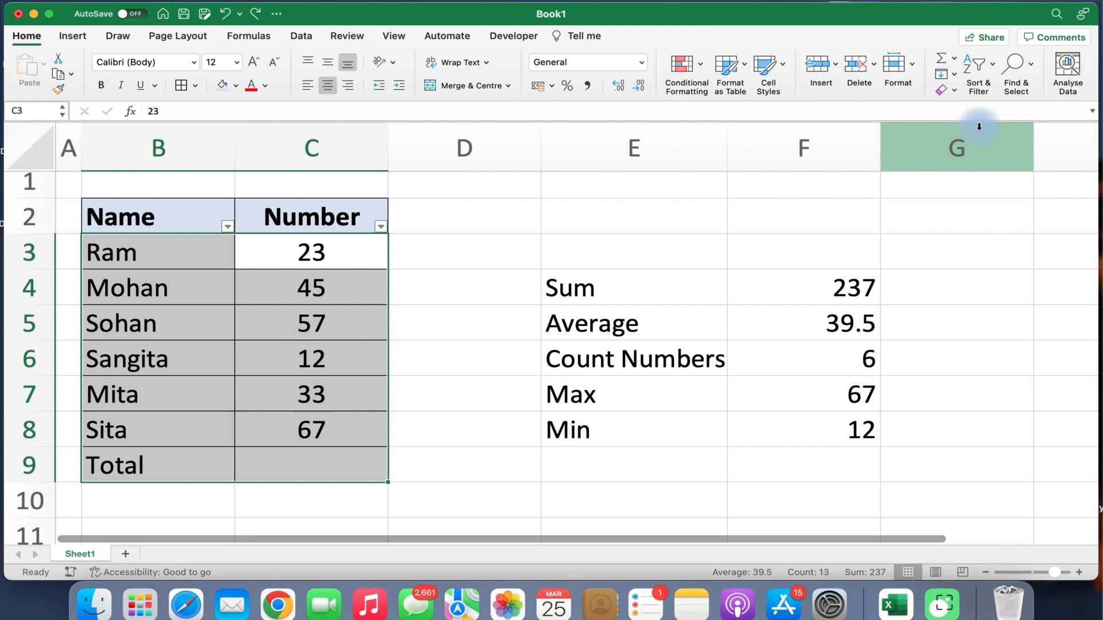
left_click(991, 69)
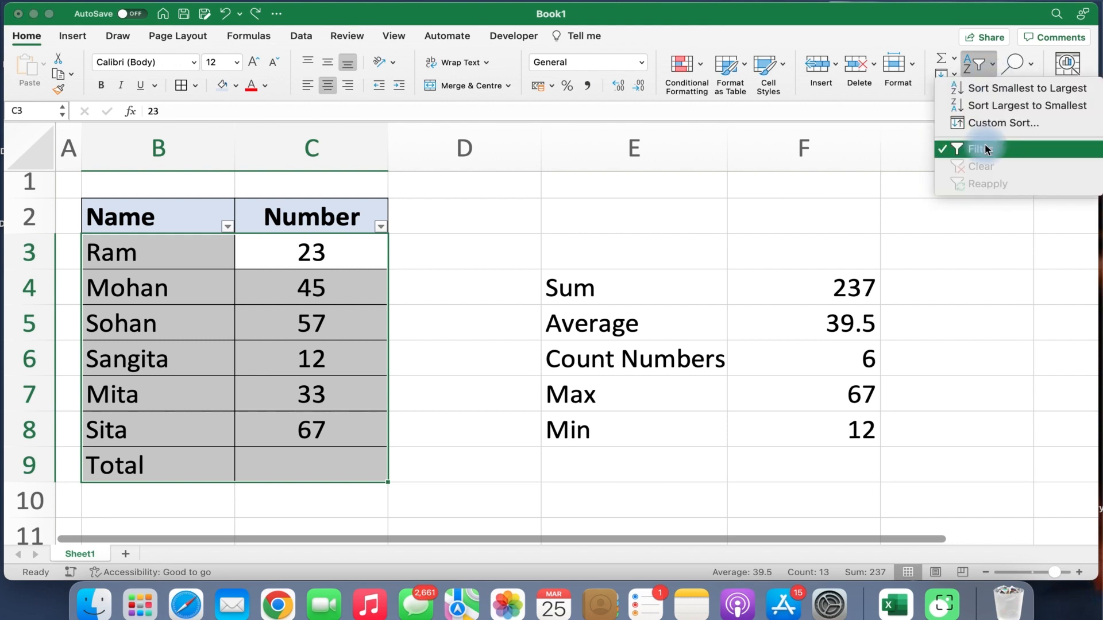
left_click(156, 215)
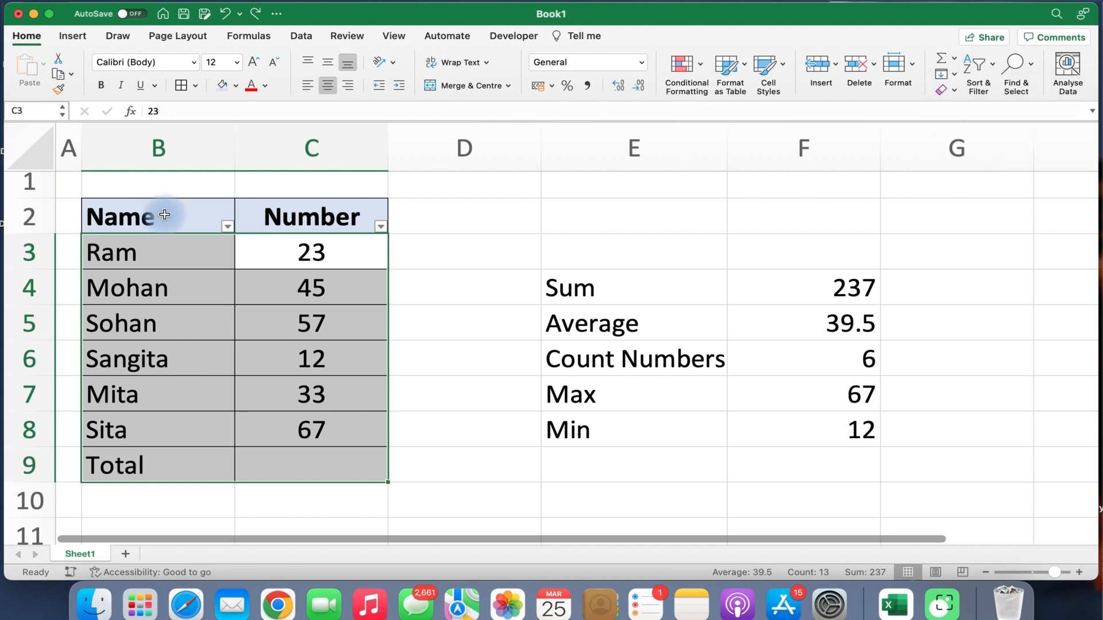
left_click_drag(165, 214, 328, 198)
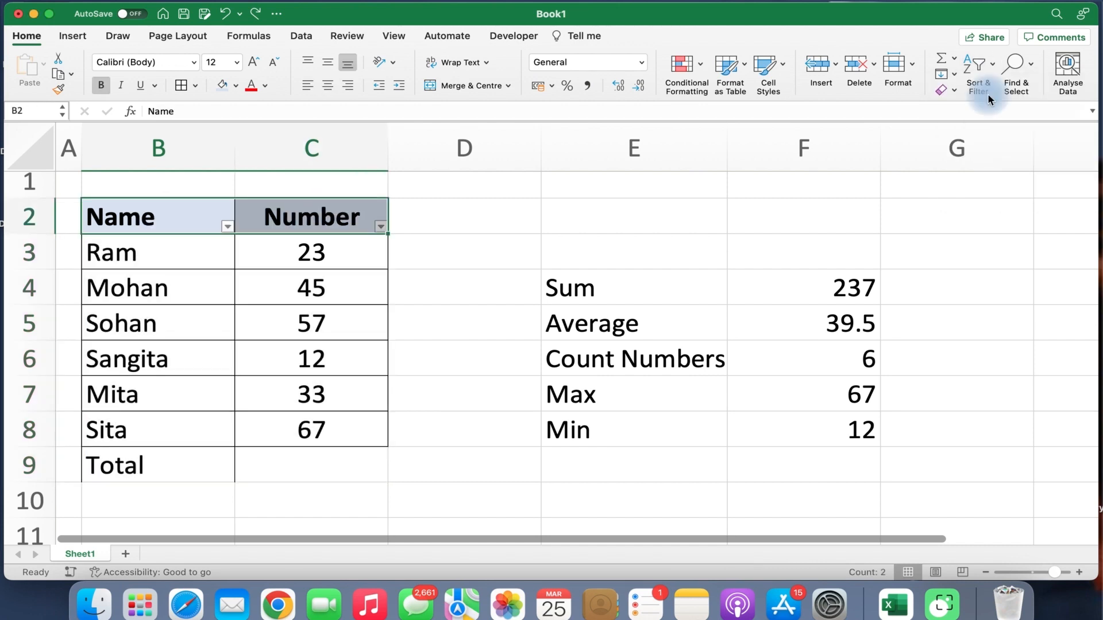
Turn off the header filters and select Mohan in B4.
left_click(990, 68)
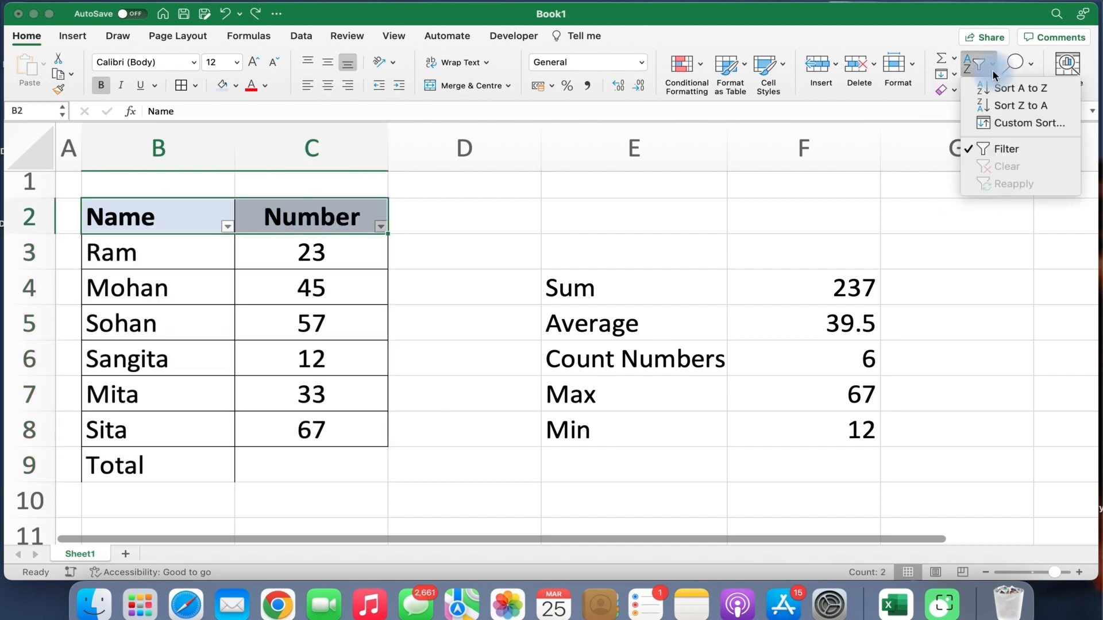
left_click(997, 148)
left_click(205, 292)
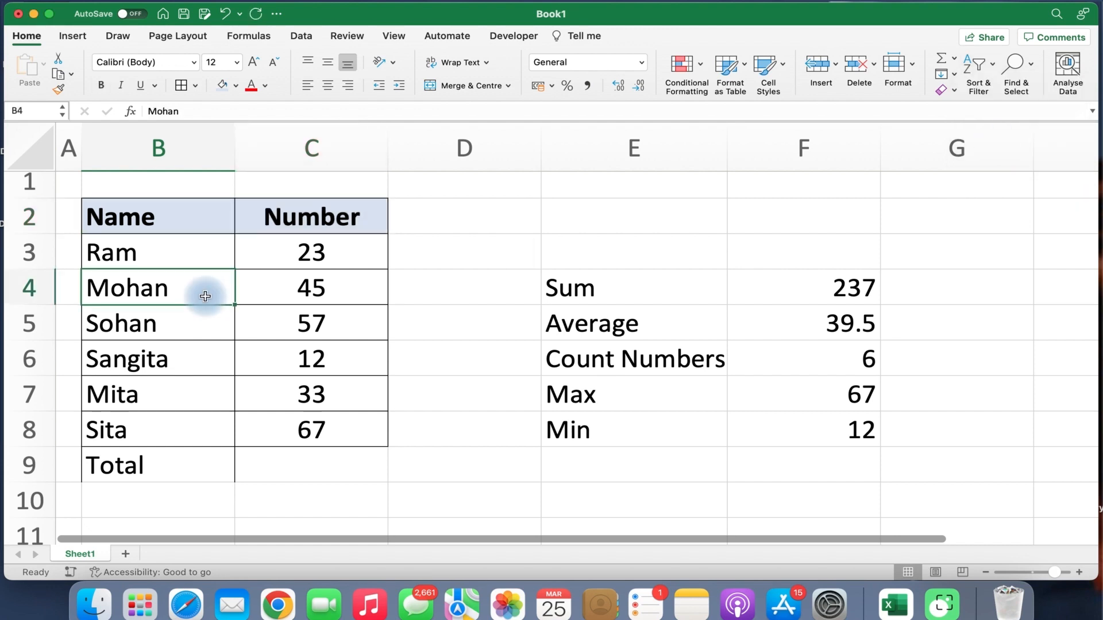
Browse the Find & Select options, then select the table B2:C8 and cell B4.
left_click(1021, 76)
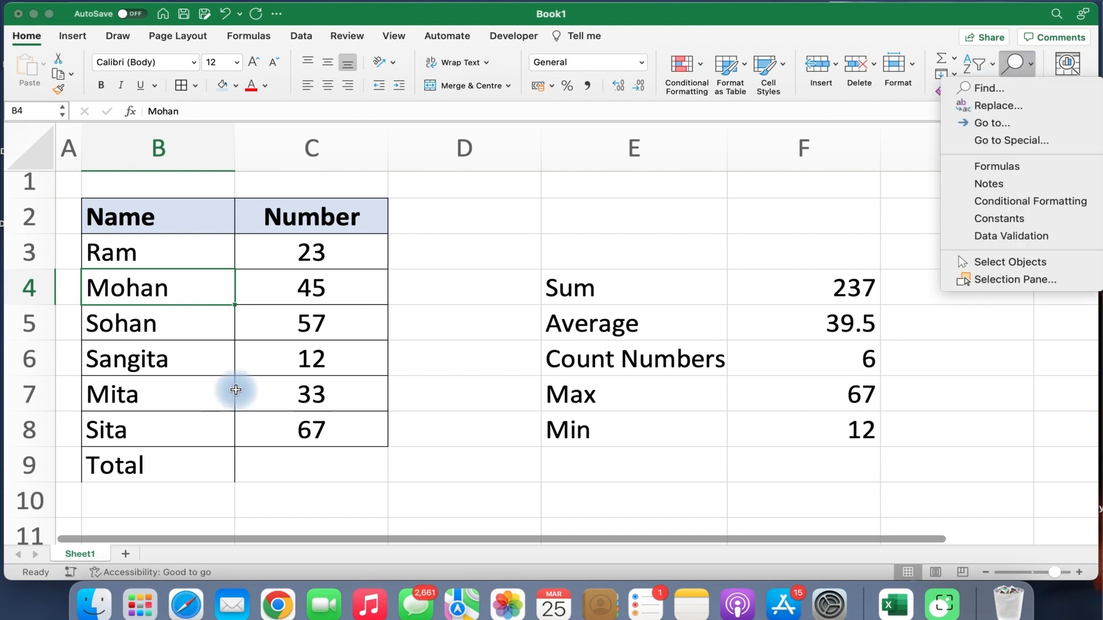
left_click(235, 391)
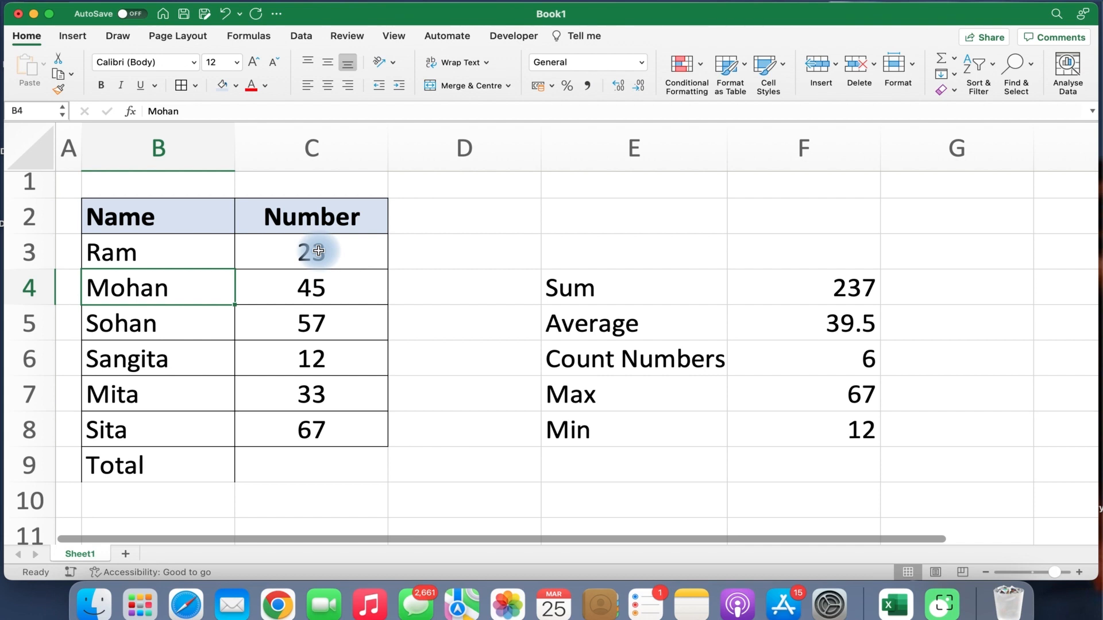
left_click(178, 215)
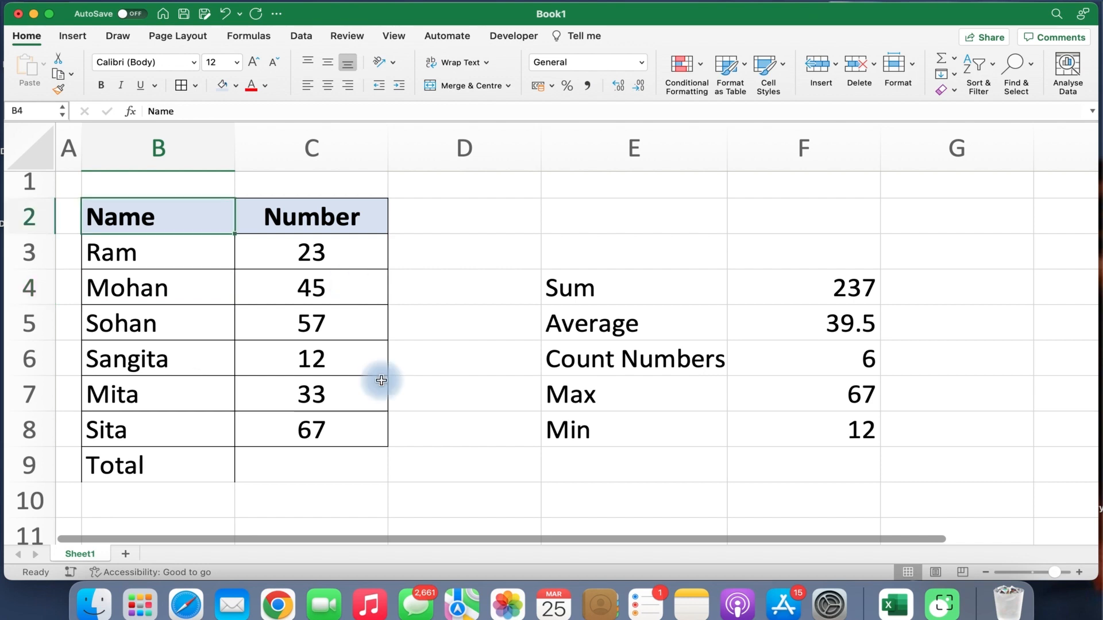
left_click_drag(380, 380, 360, 425)
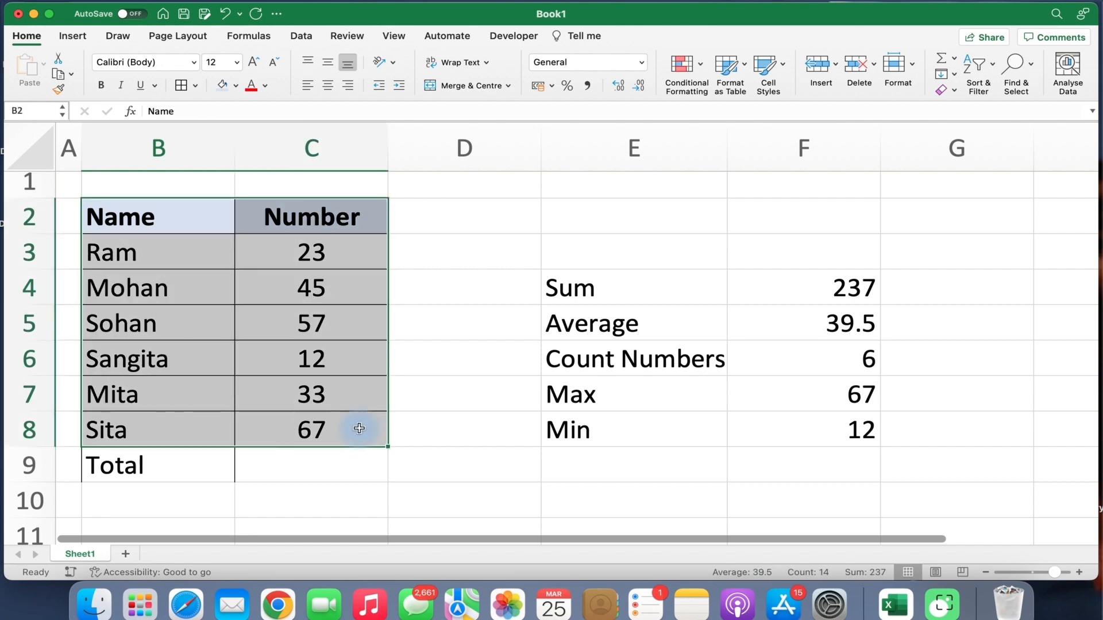
left_click(179, 294)
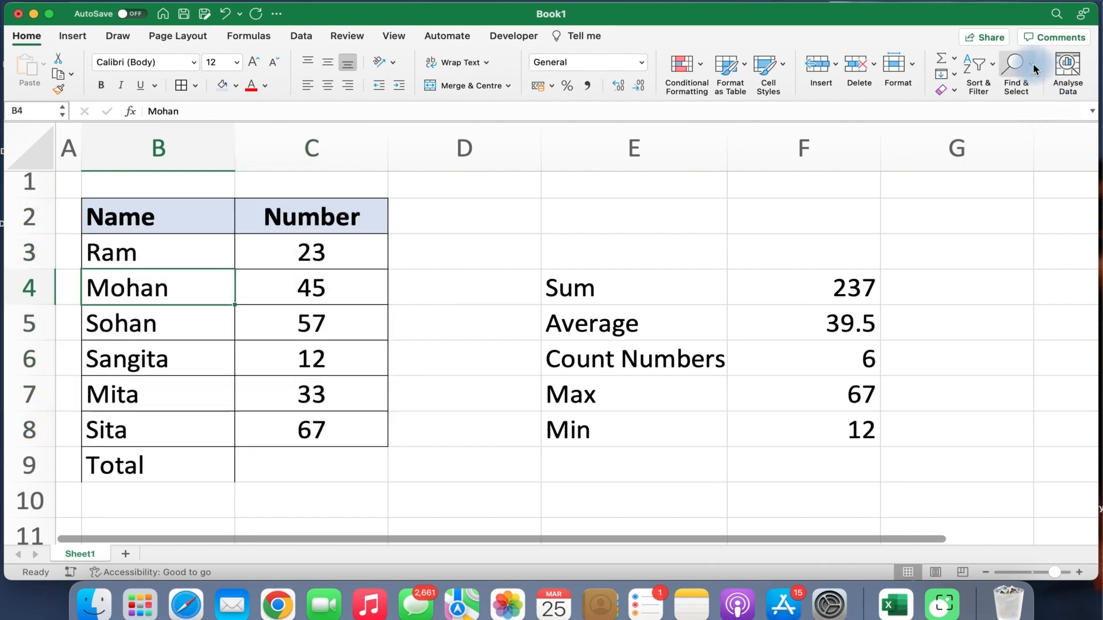
left_click(1033, 69)
Use Find to jump to the next cell containing 'average' (E5).
left_click(1022, 91)
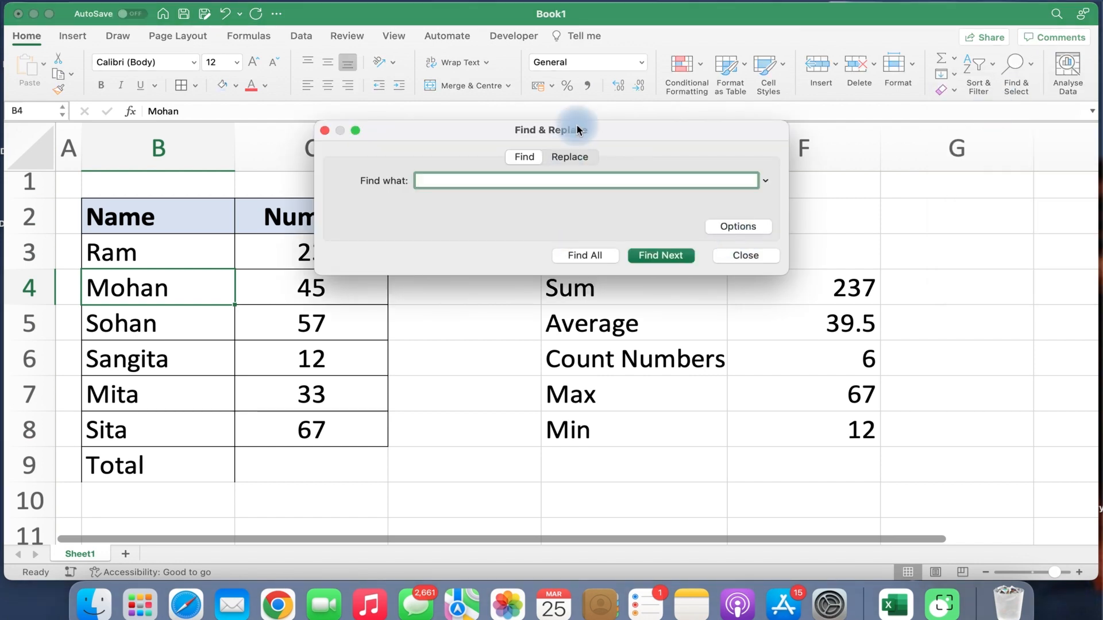
left_click_drag(580, 122, 724, 192)
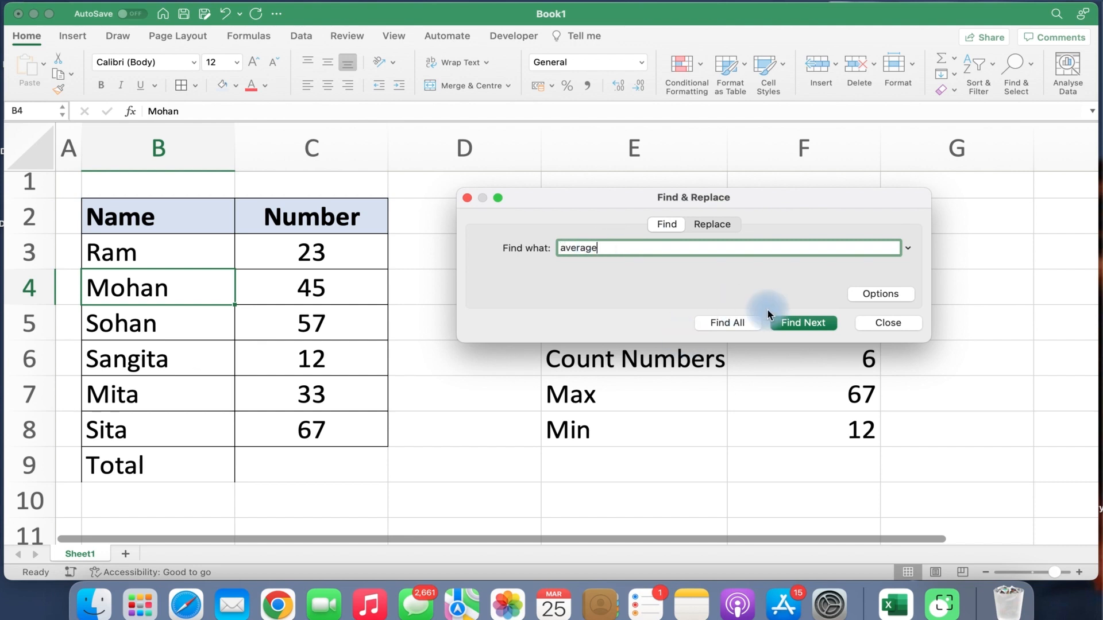
left_click(787, 323)
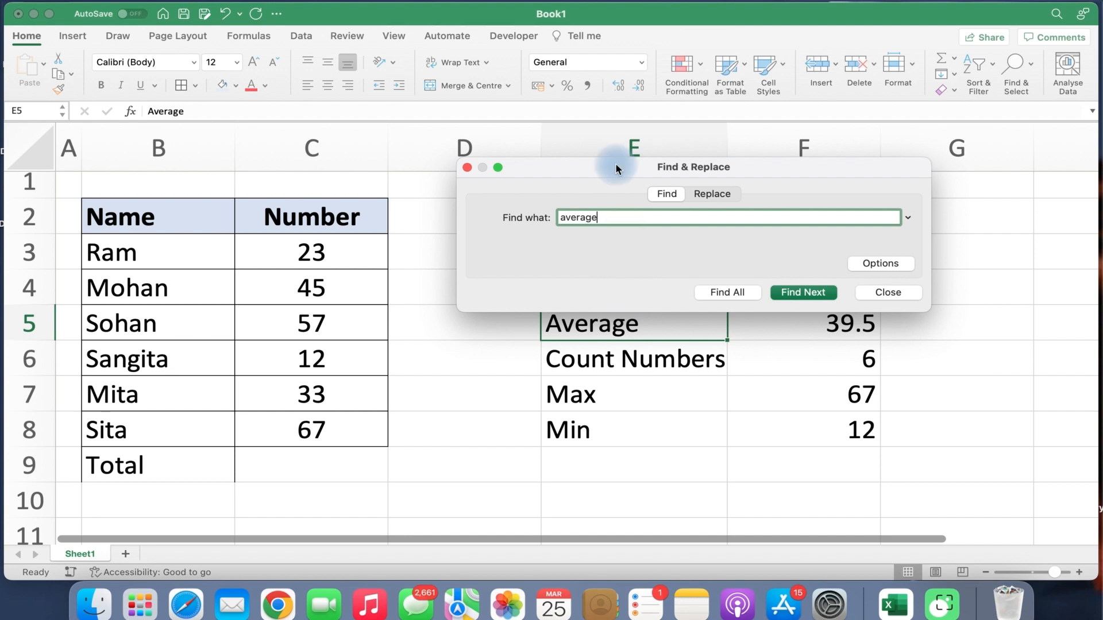
left_click_drag(614, 164, 591, 136)
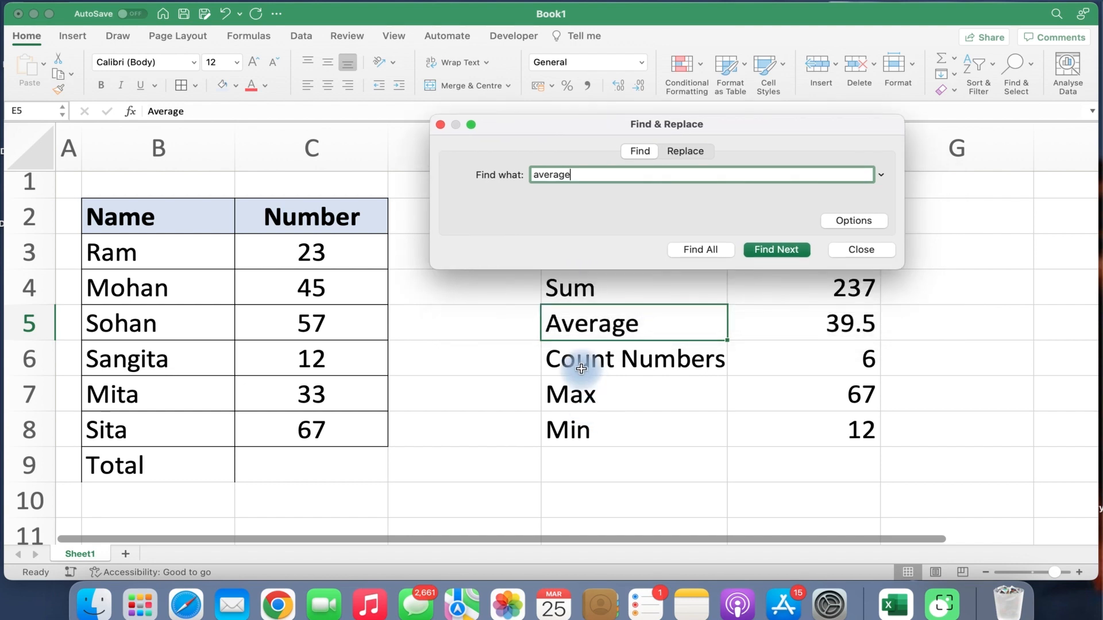
Search for 'san' to locate Sangita in B6, then close the Find window.
double_click(591, 180)
type("sangita")
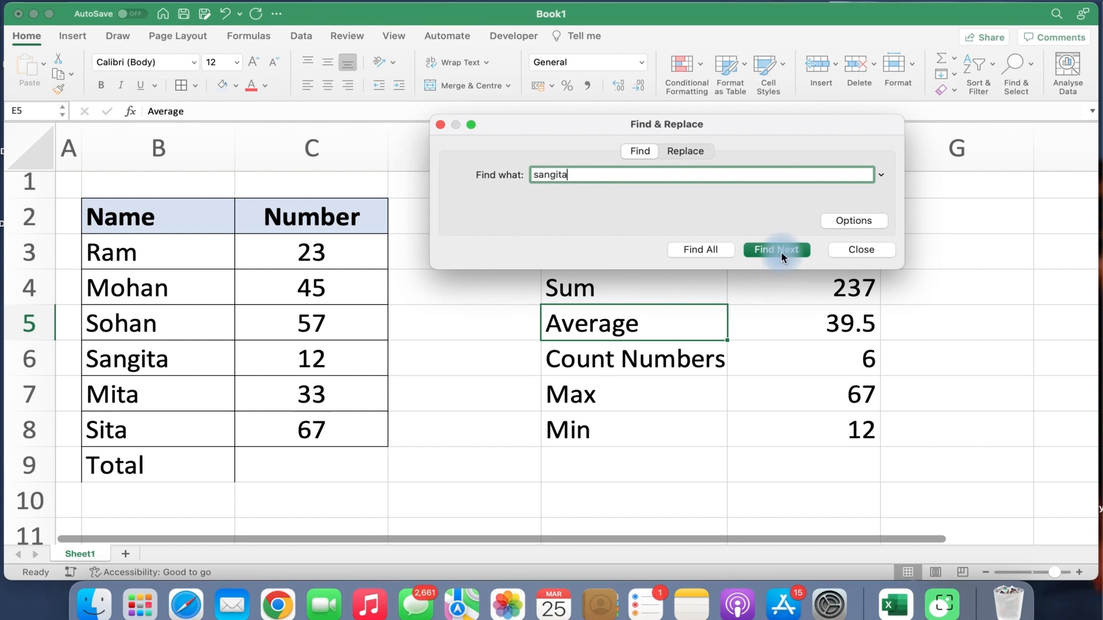
left_click(781, 250)
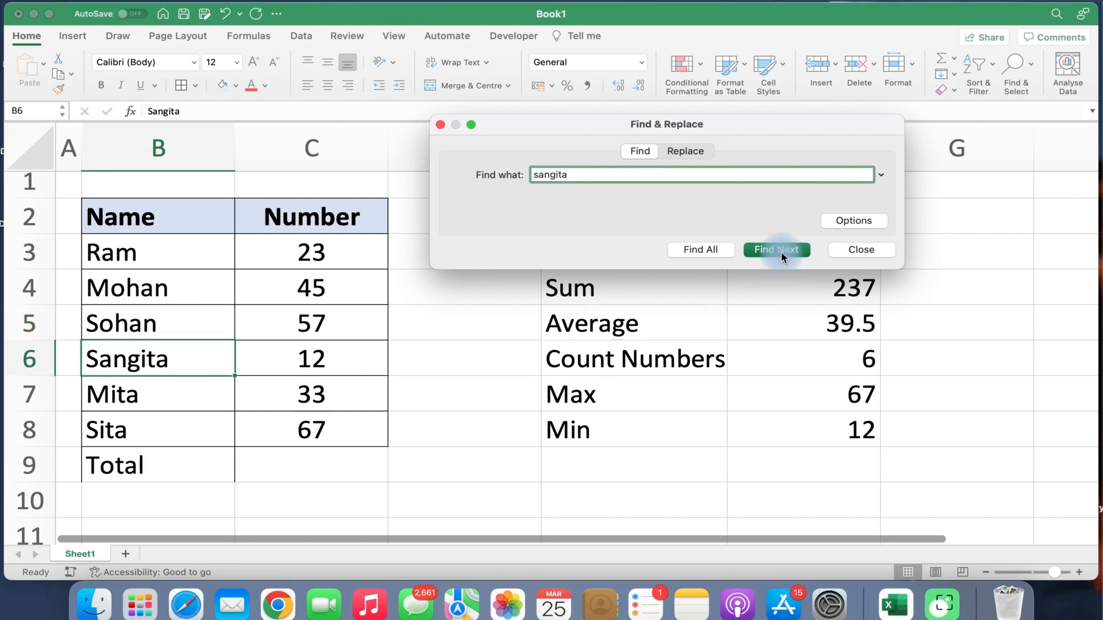
left_click(862, 249)
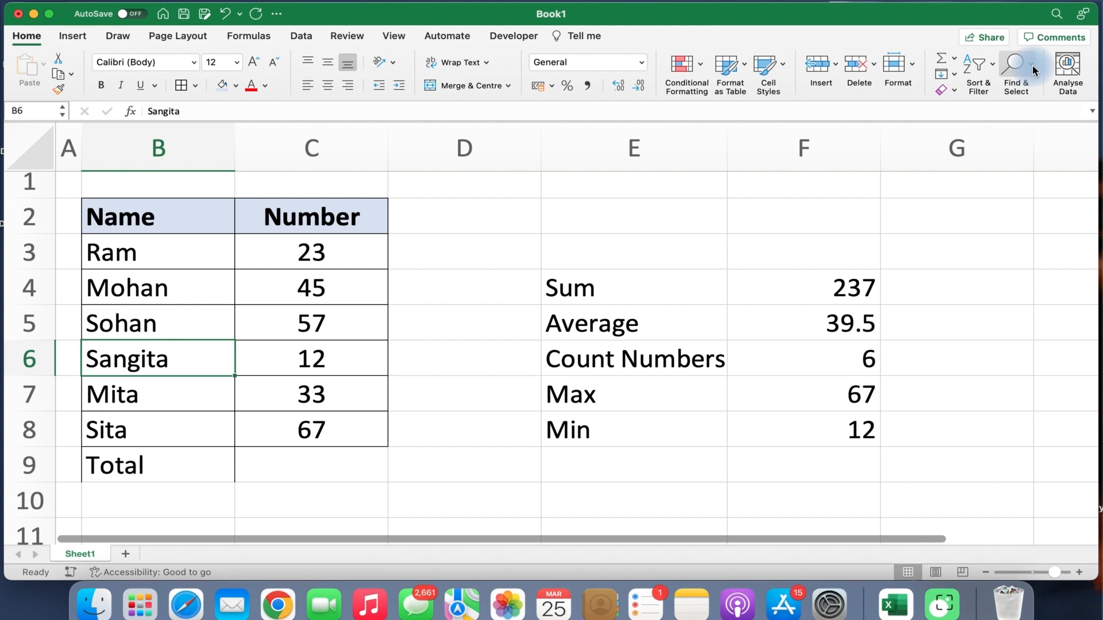
left_click(1032, 70)
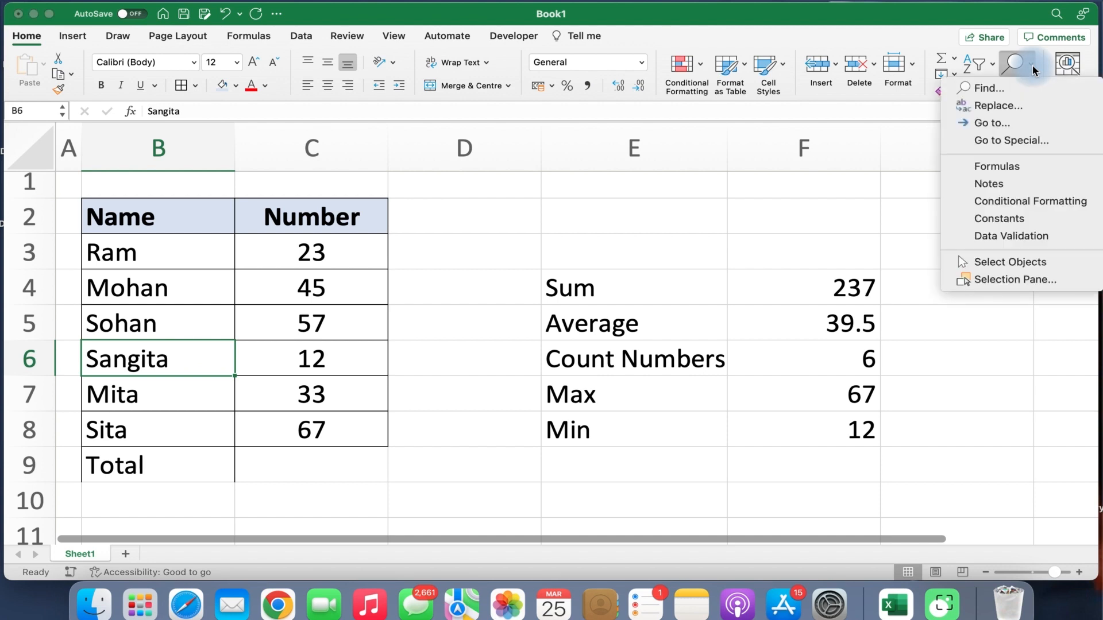
left_click(998, 106)
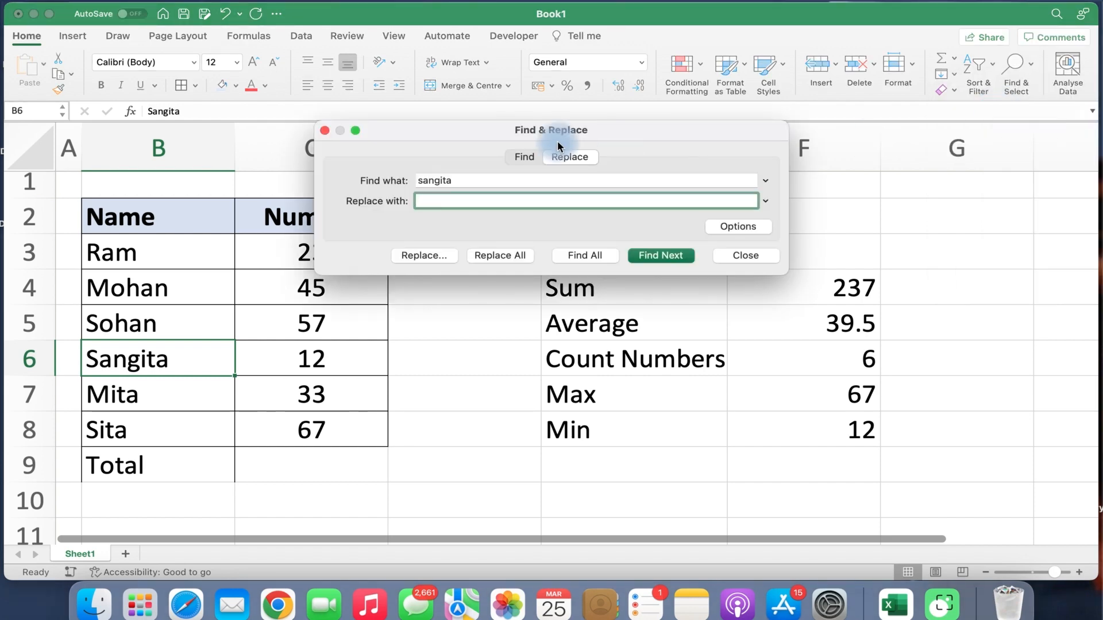
left_click_drag(515, 131, 719, 194)
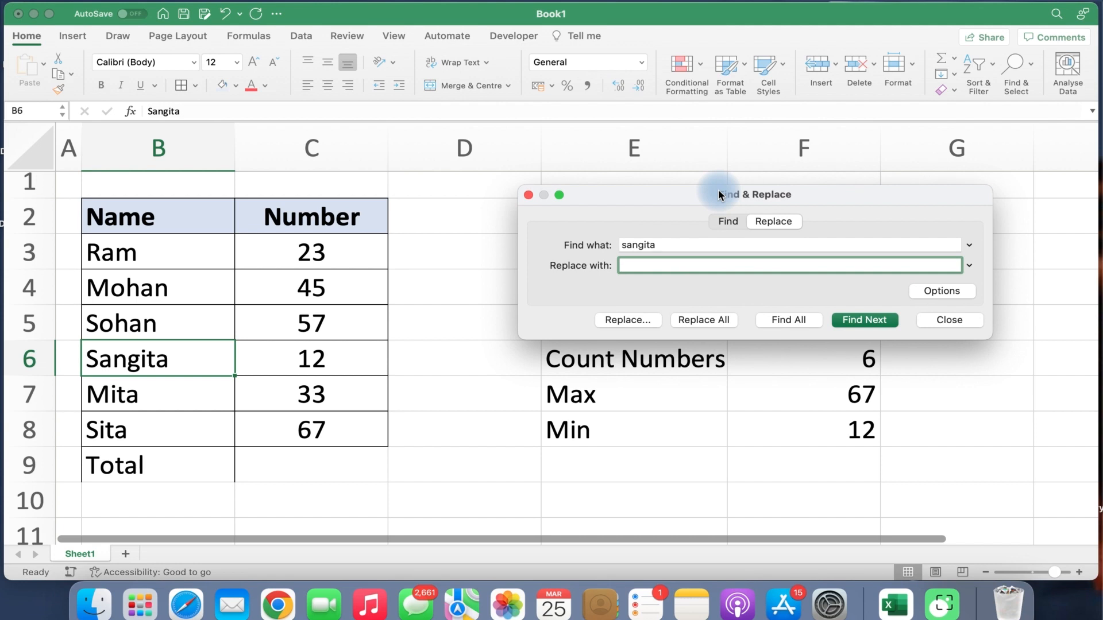
left_click(675, 240)
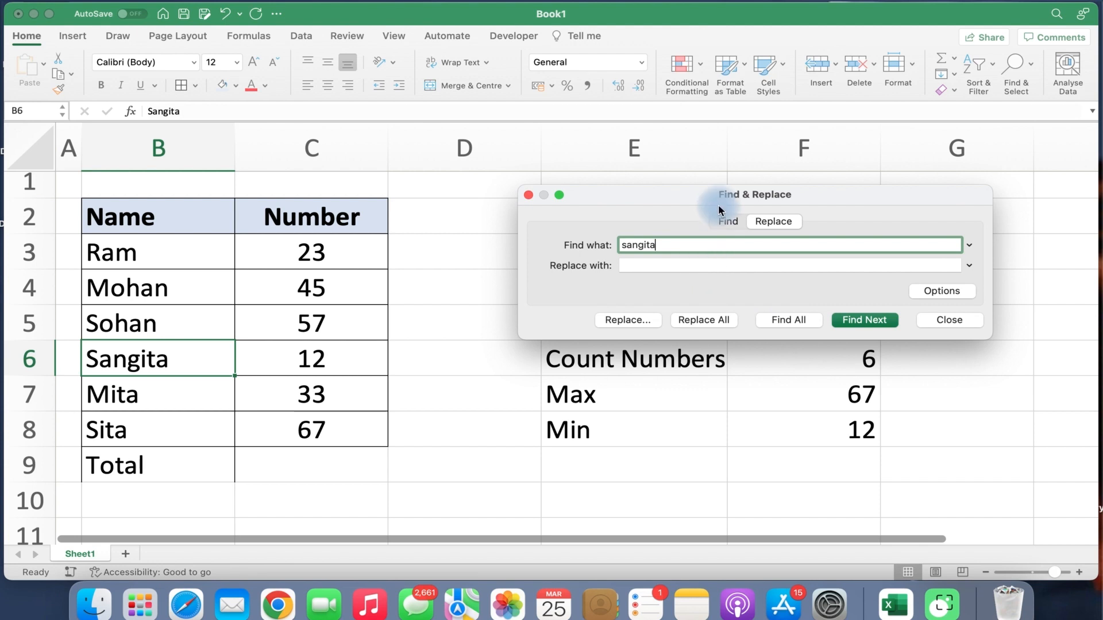
left_click_drag(708, 196, 604, 117)
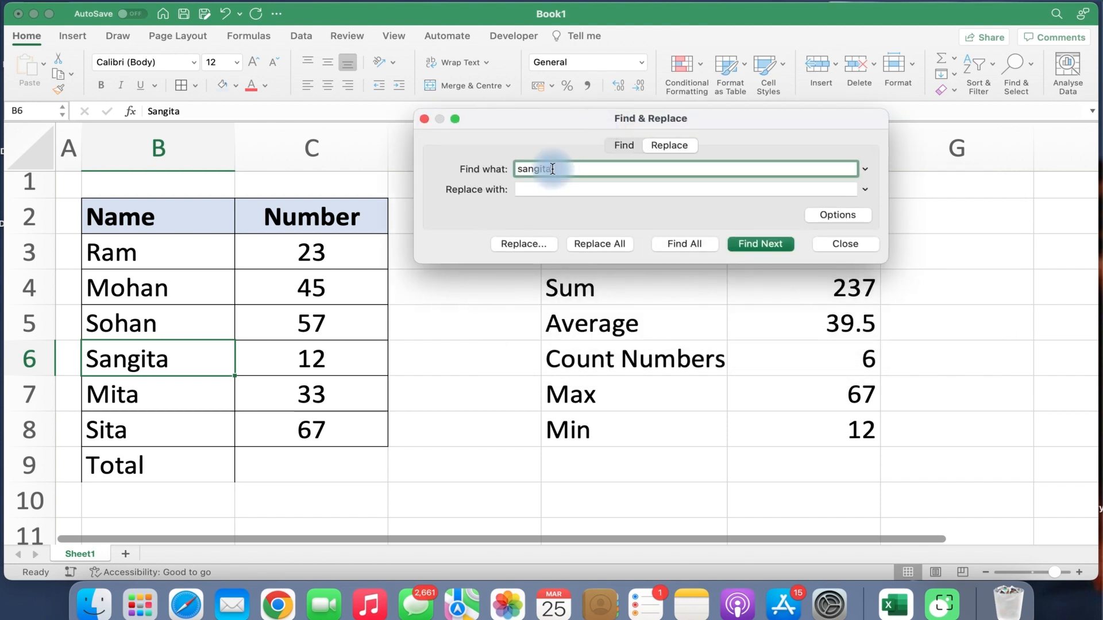
double_click(575, 168)
type("sum")
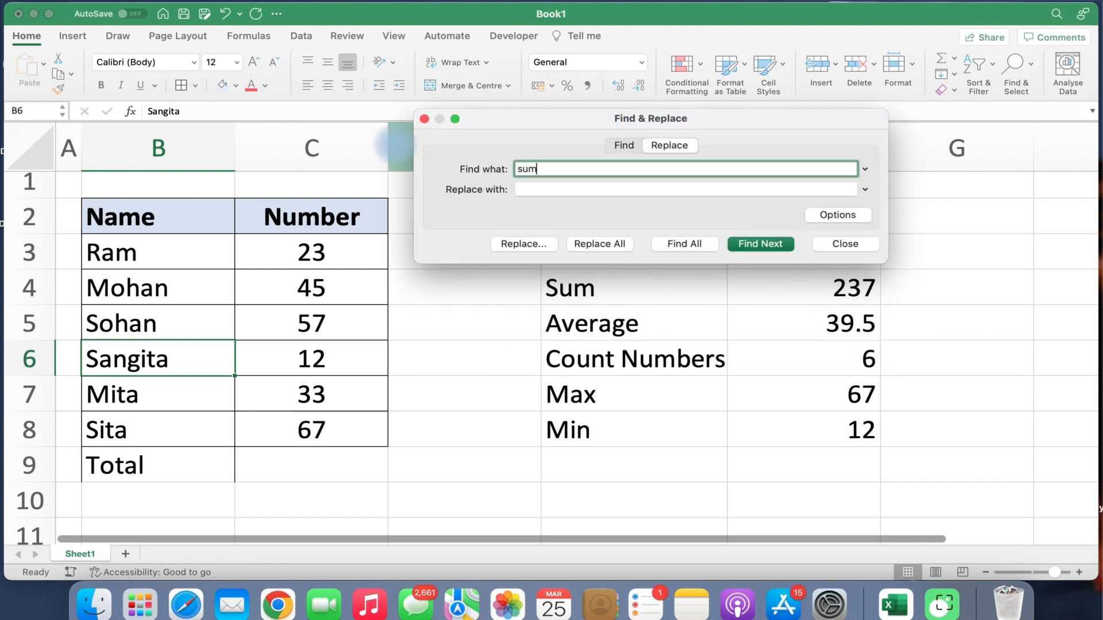
left_click(764, 246)
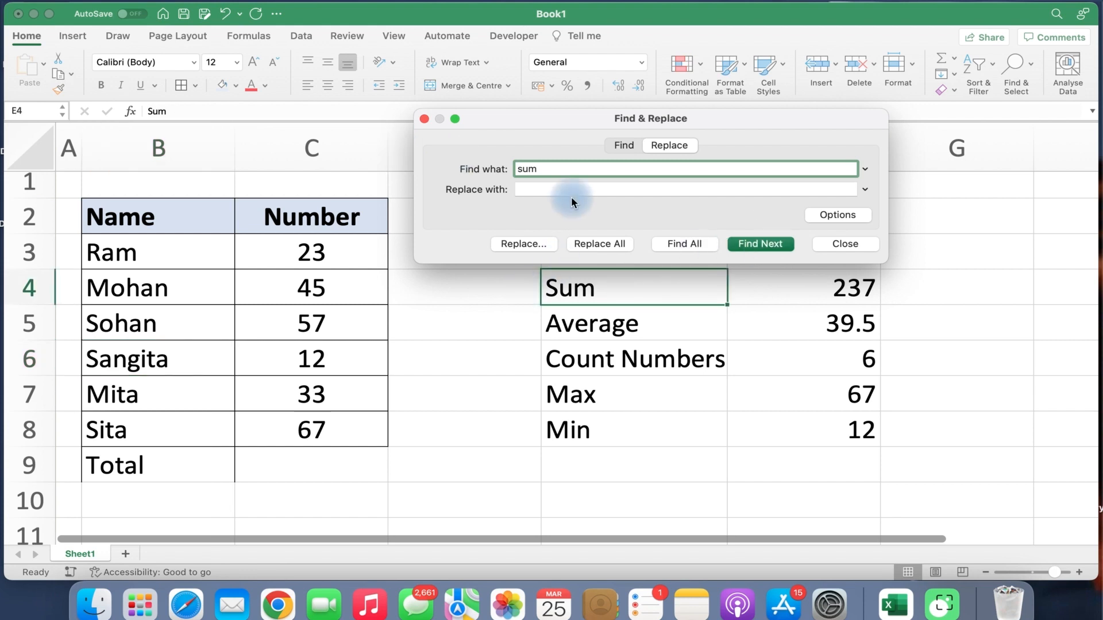
left_click(544, 190)
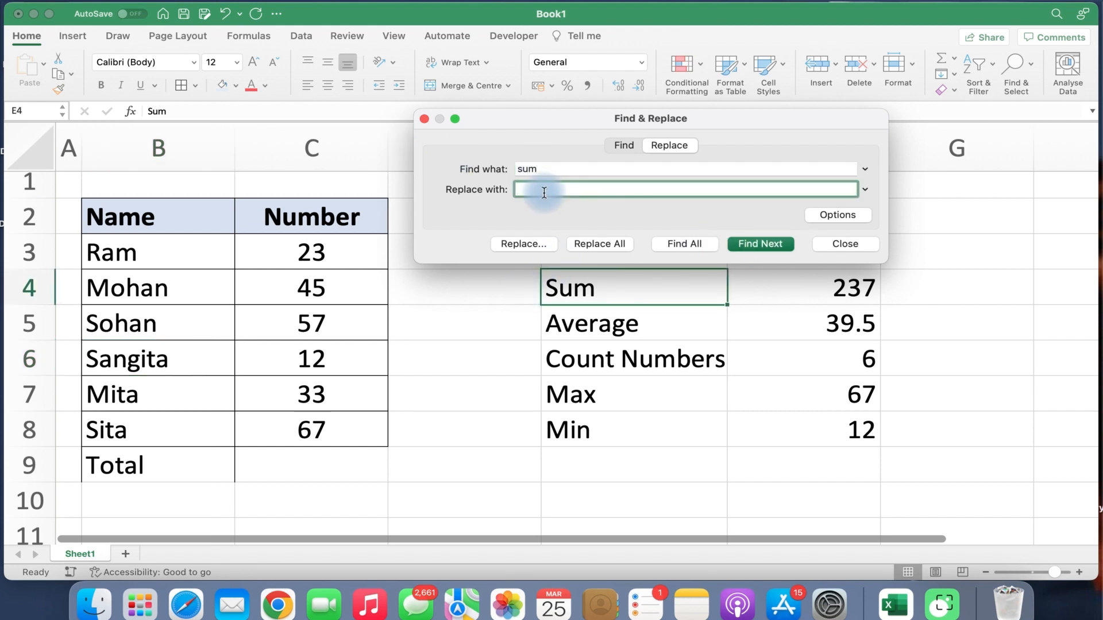
type("SUM")
left_click(526, 244)
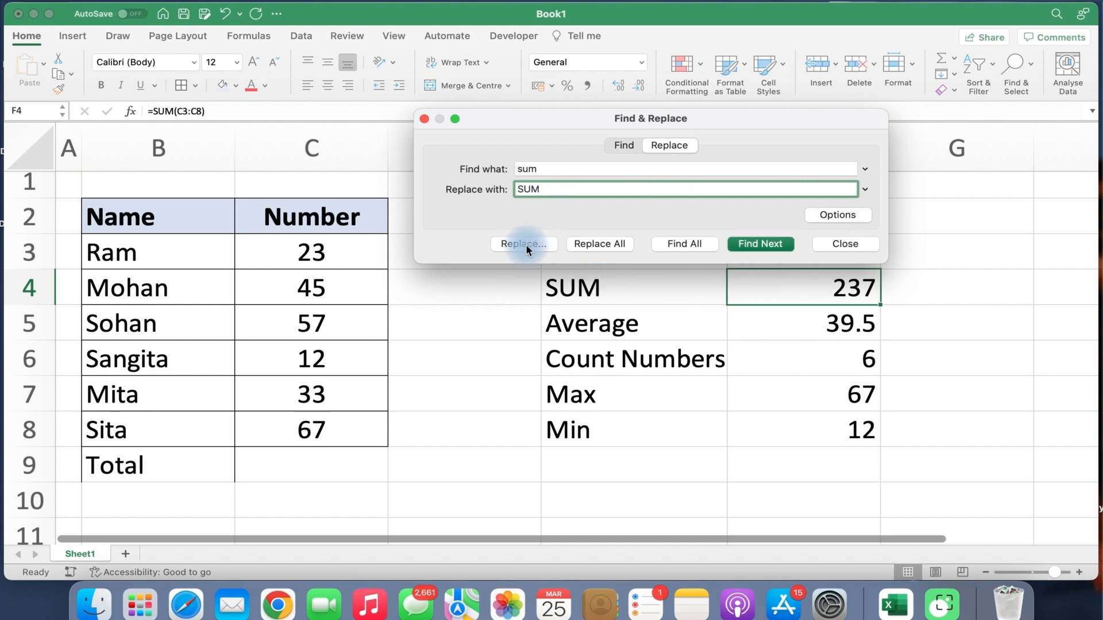
left_click(590, 298)
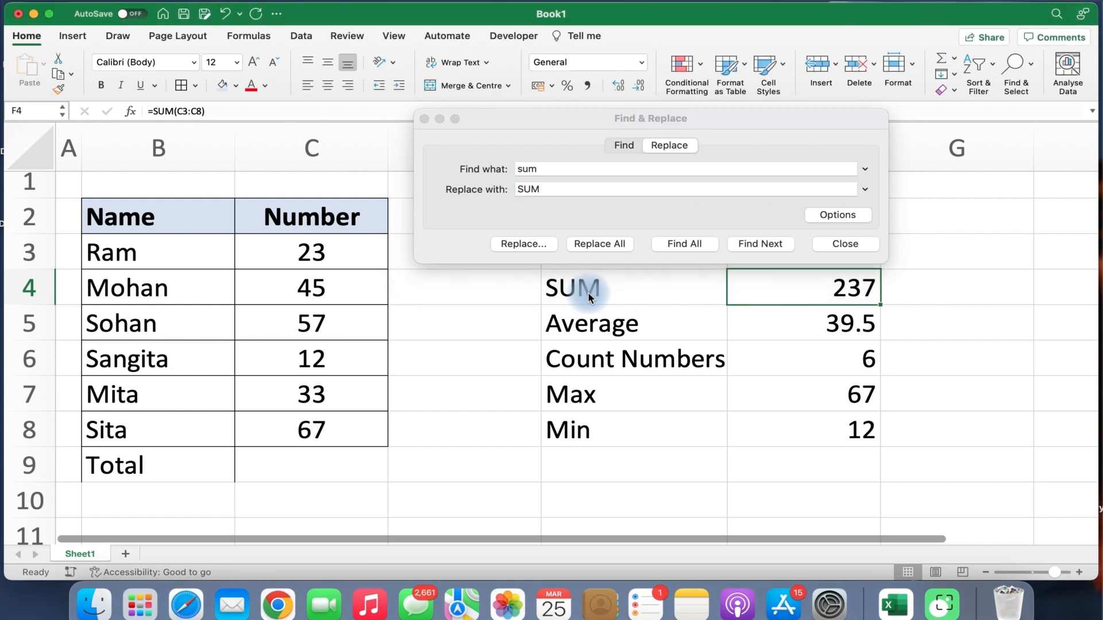
left_click(554, 190)
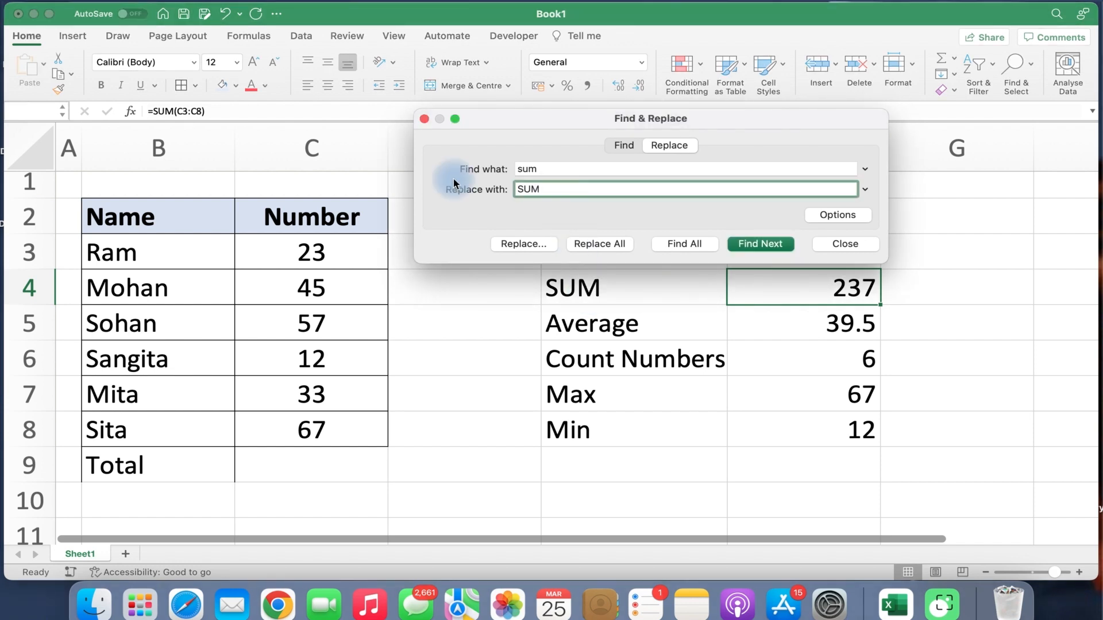
type("Su")
left_click(741, 249)
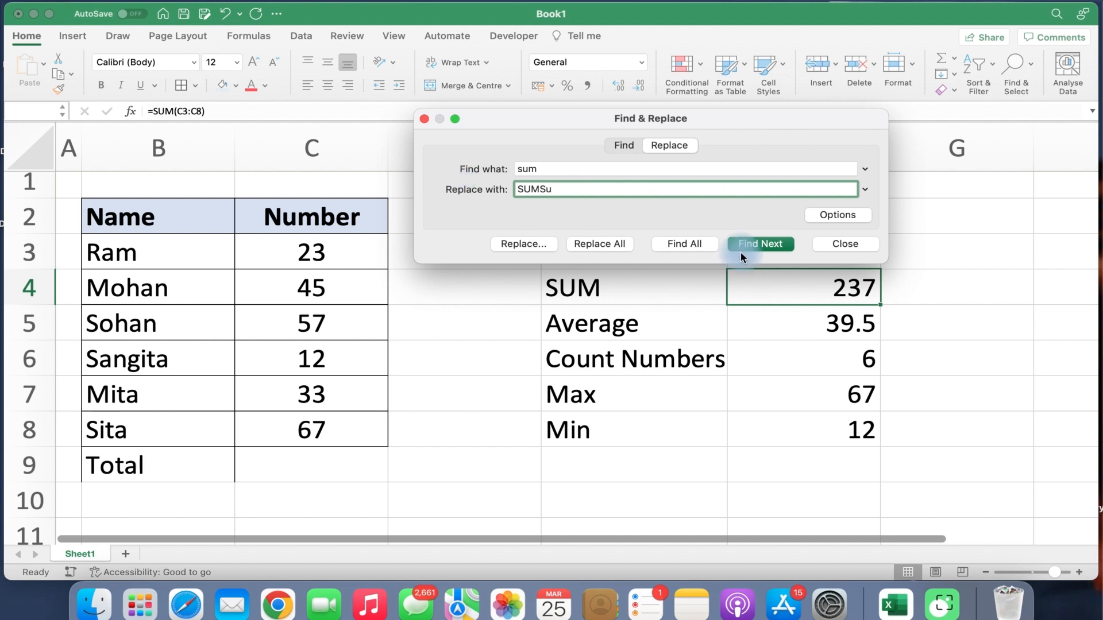
left_click(525, 246)
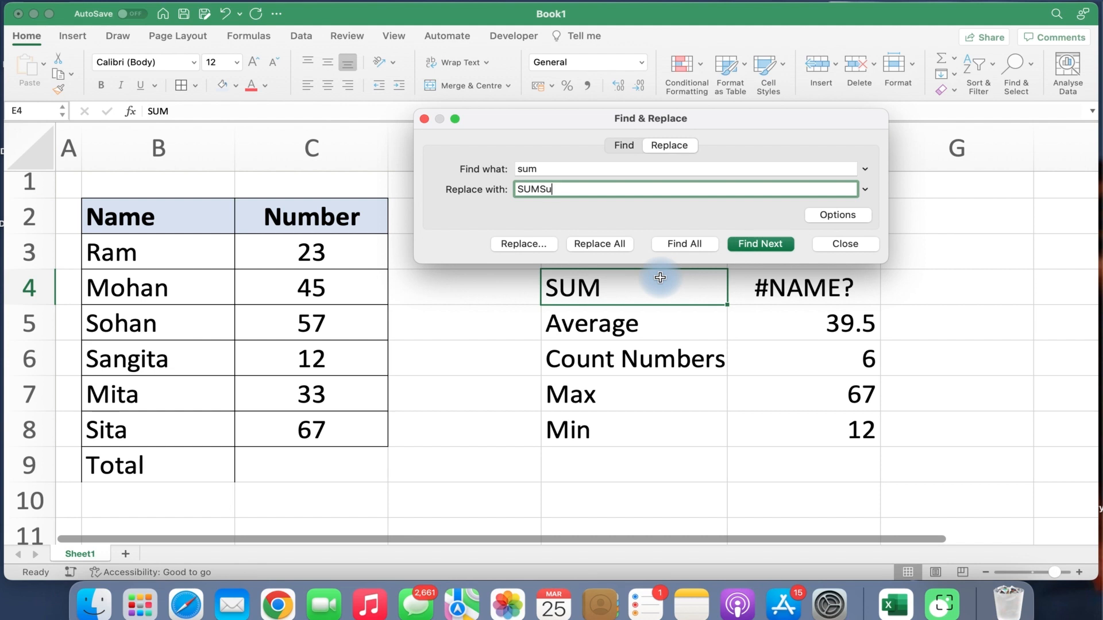
key("BackSpace")
key("BackSpace")
key("BackSpace")
key("BackSpace")
key("BackSpace")
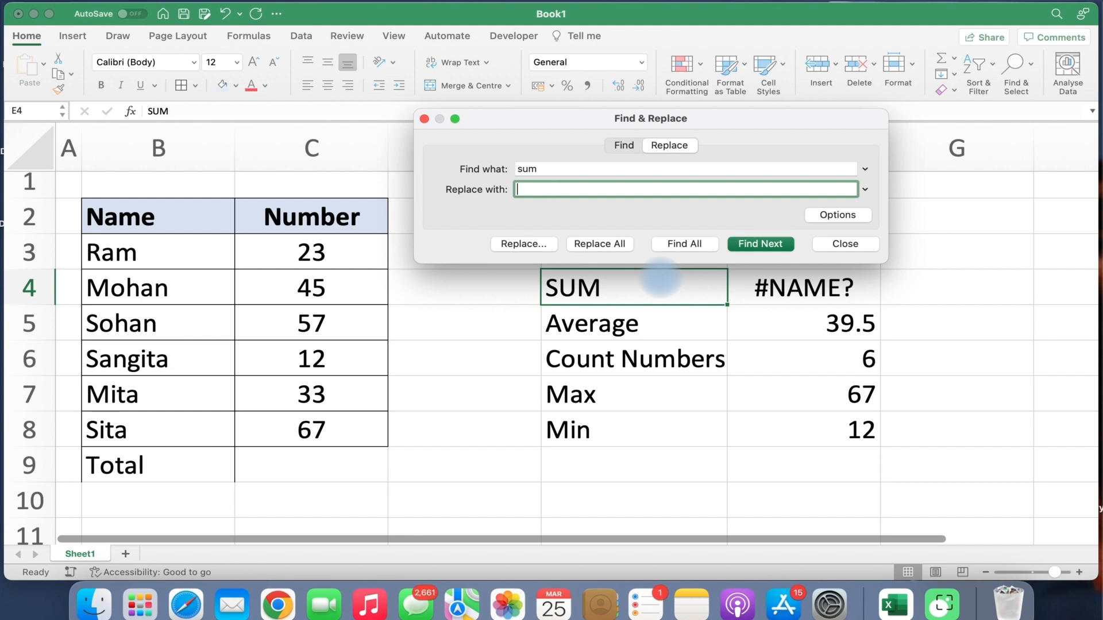
left_click(835, 244)
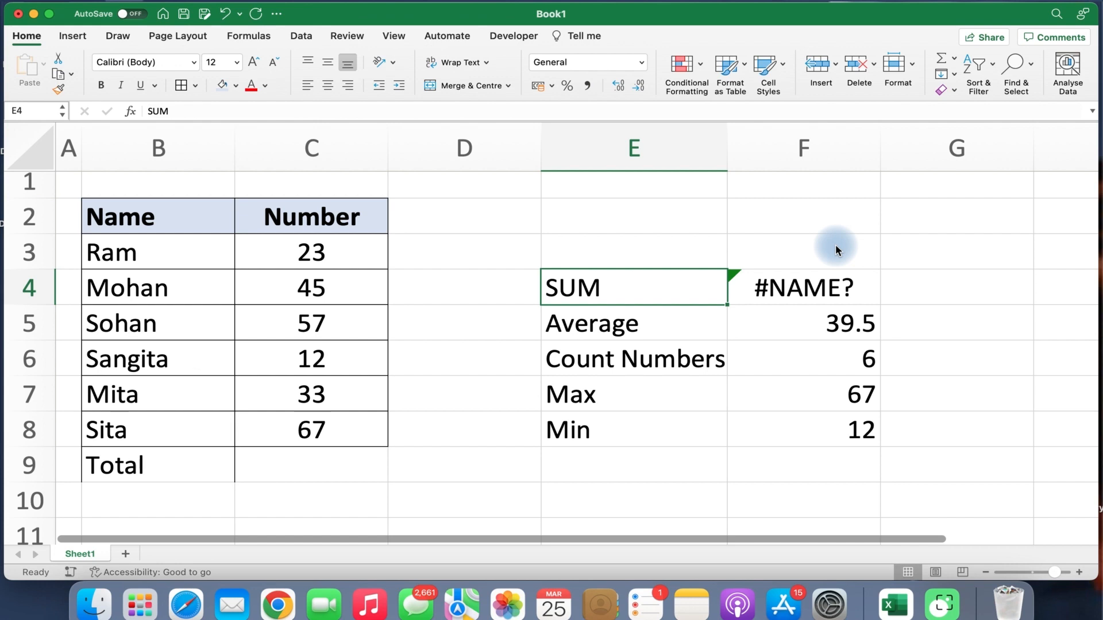
key("super+z")
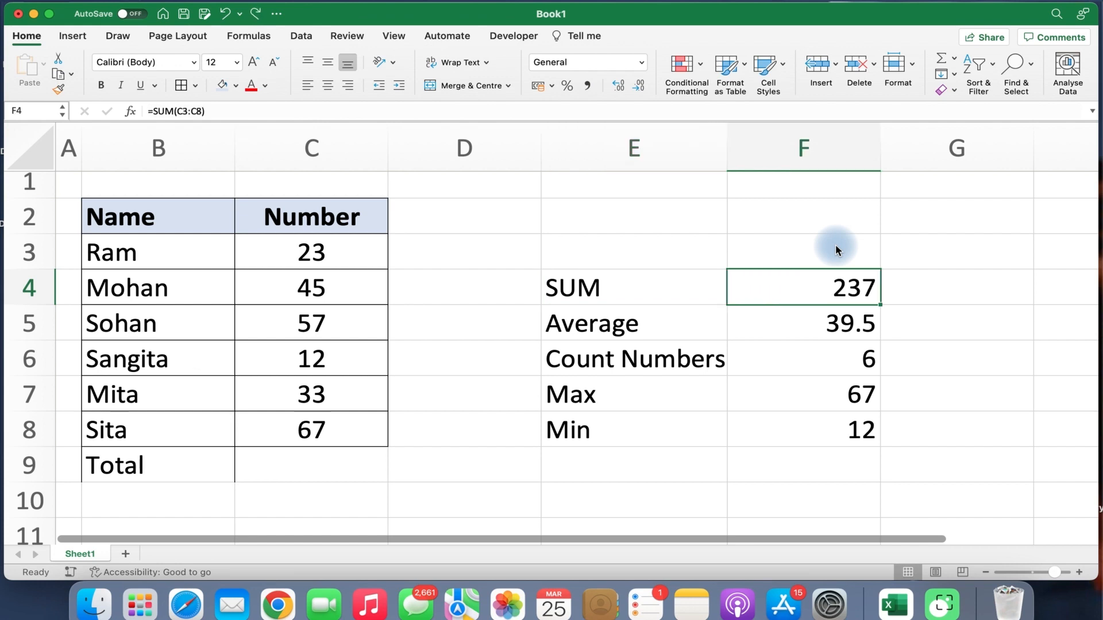
key("super+z")
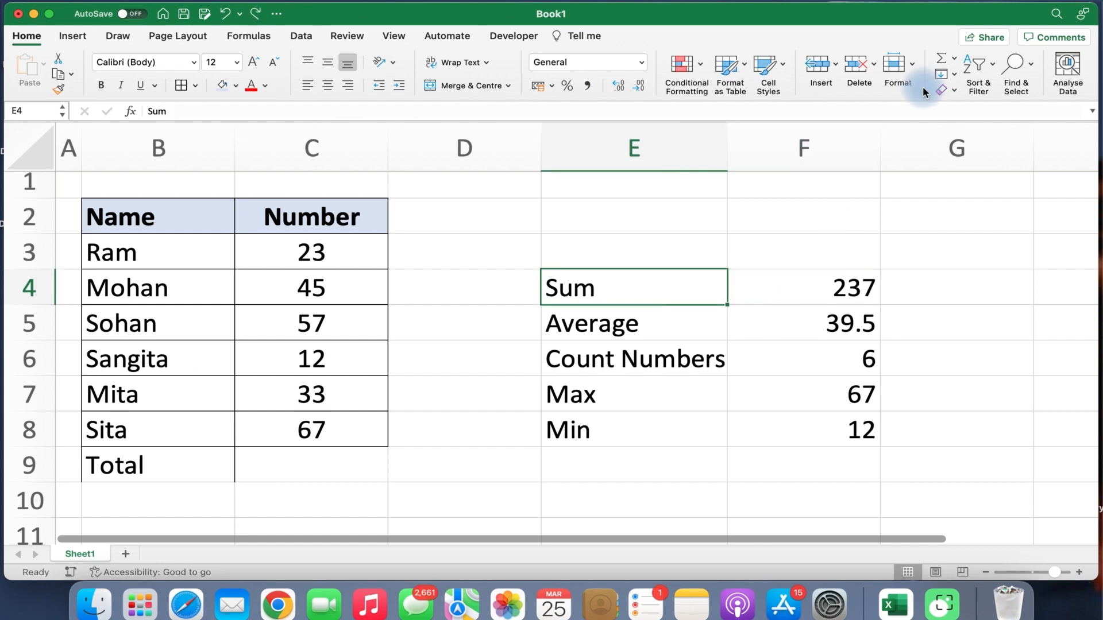
left_click(1030, 77)
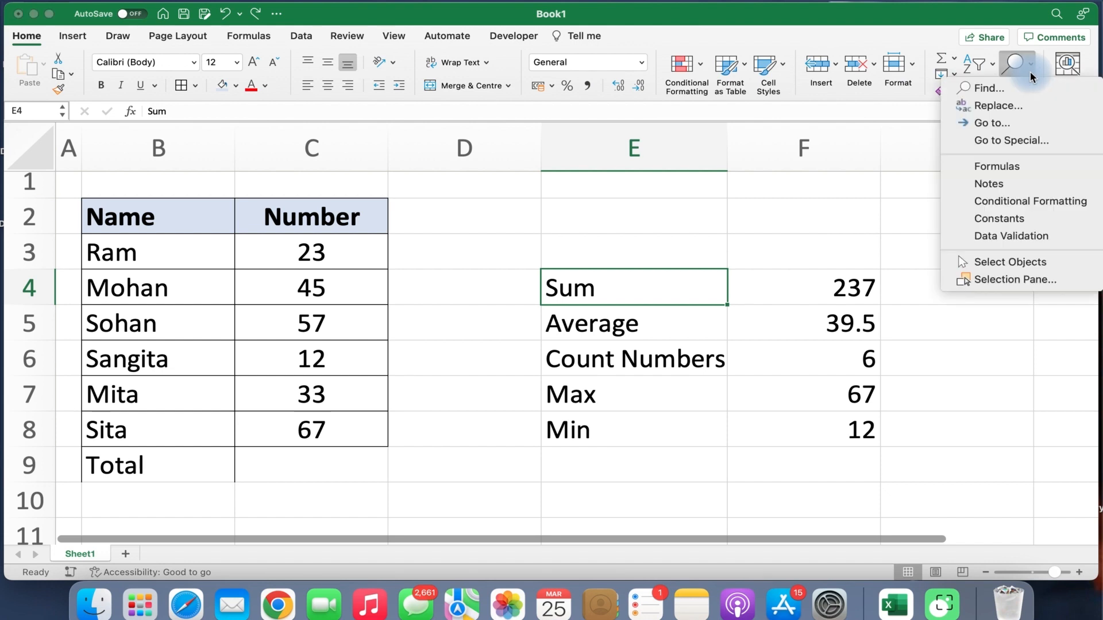
left_click(994, 124)
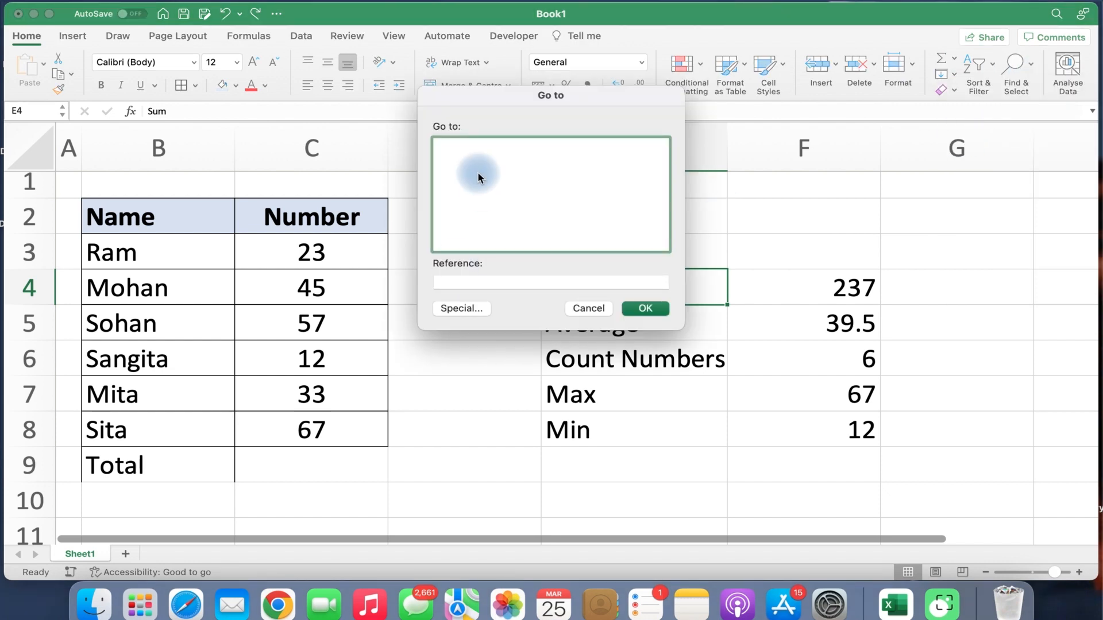
left_click(452, 282)
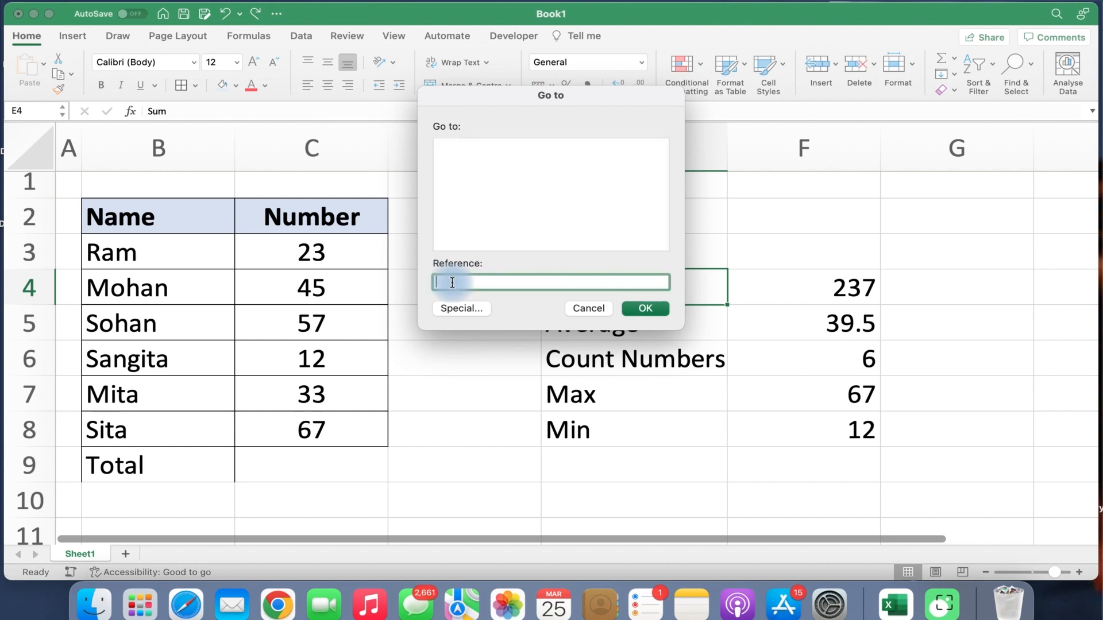
type("12")
left_click(640, 309)
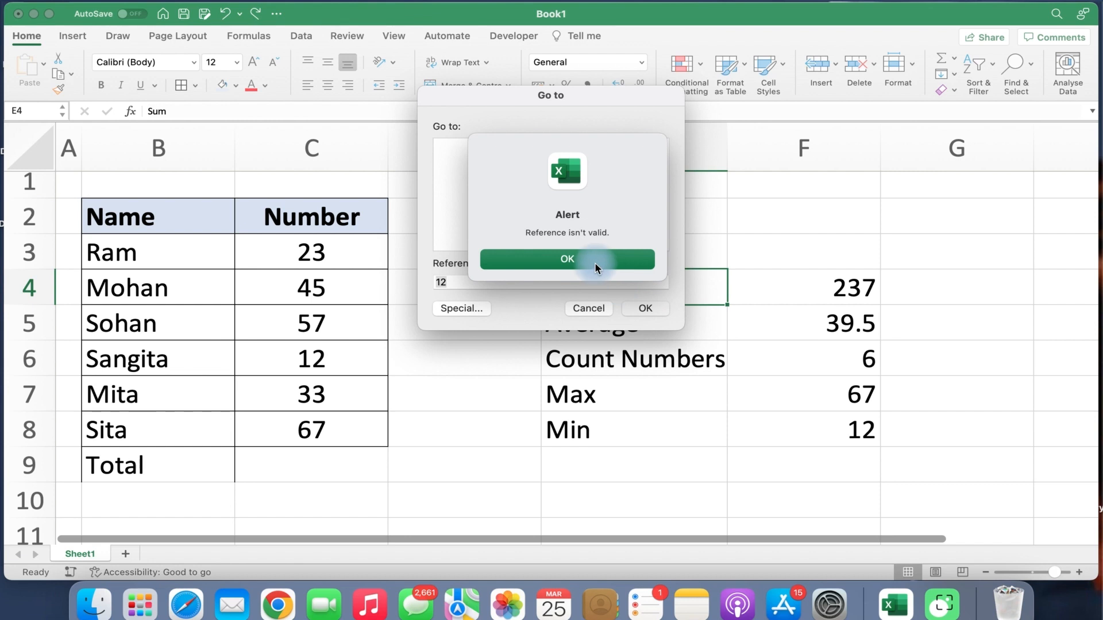
left_click(596, 268)
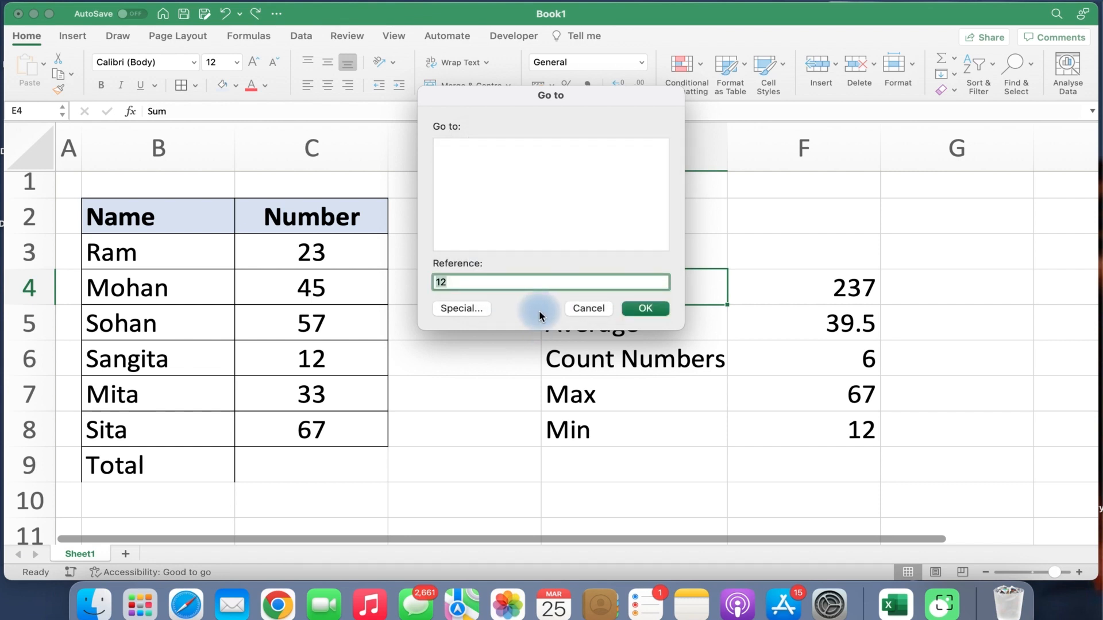
left_click(590, 310)
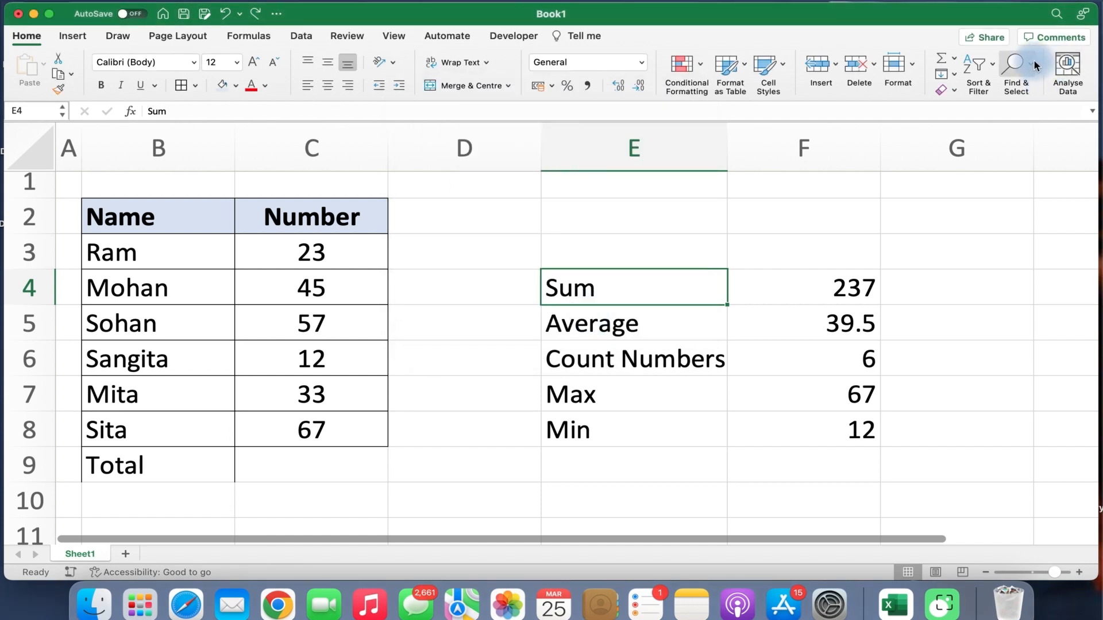
left_click(1015, 562)
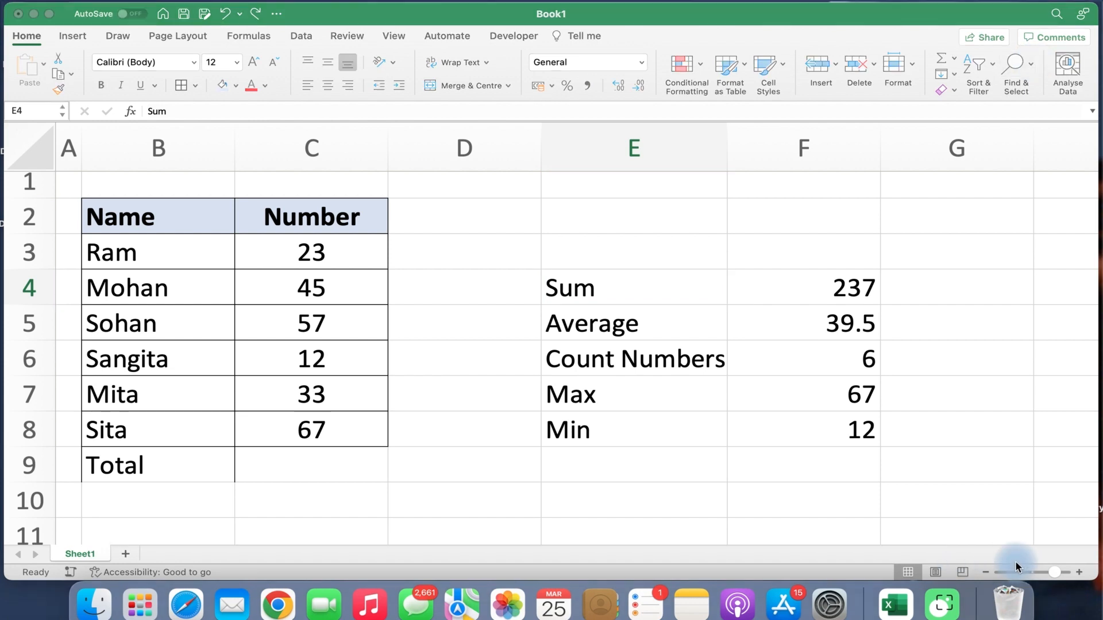
left_click(1033, 65)
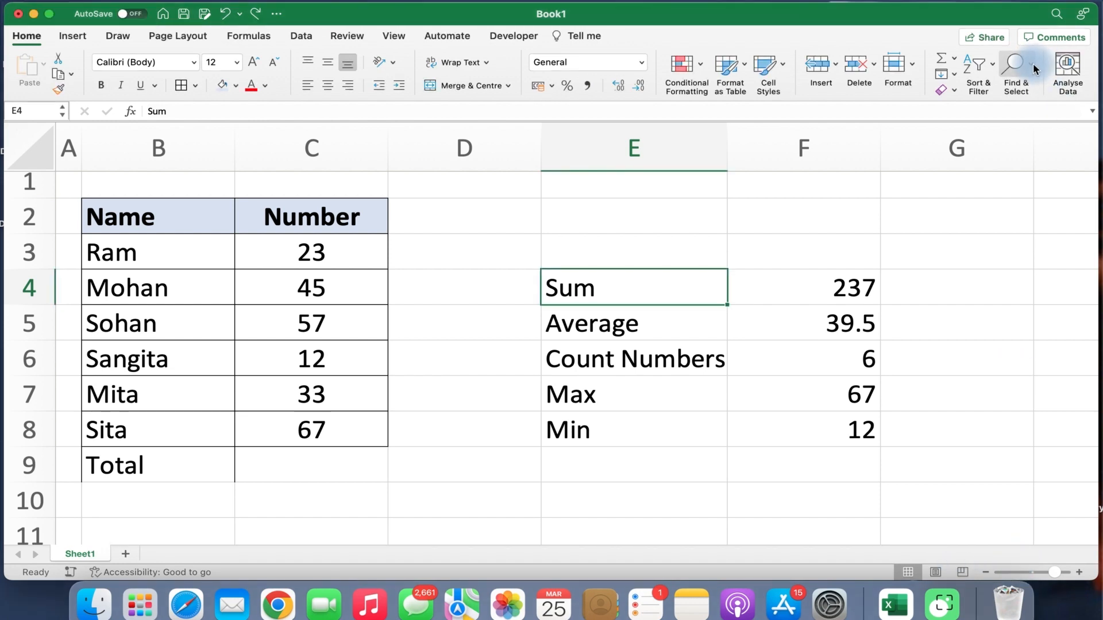
left_click(1032, 66)
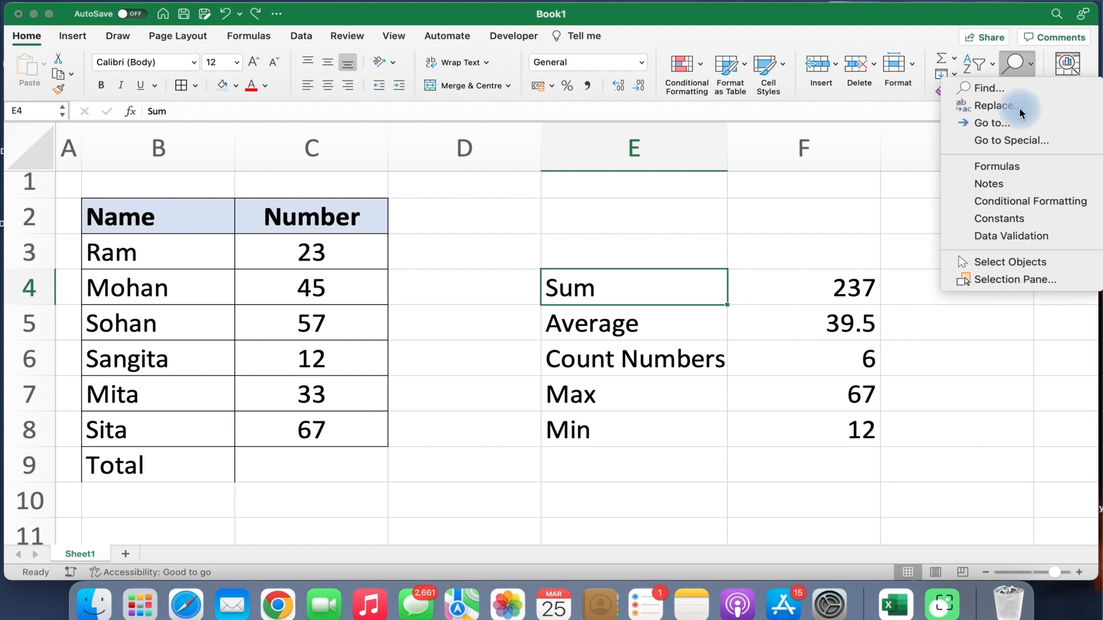
left_click(982, 168)
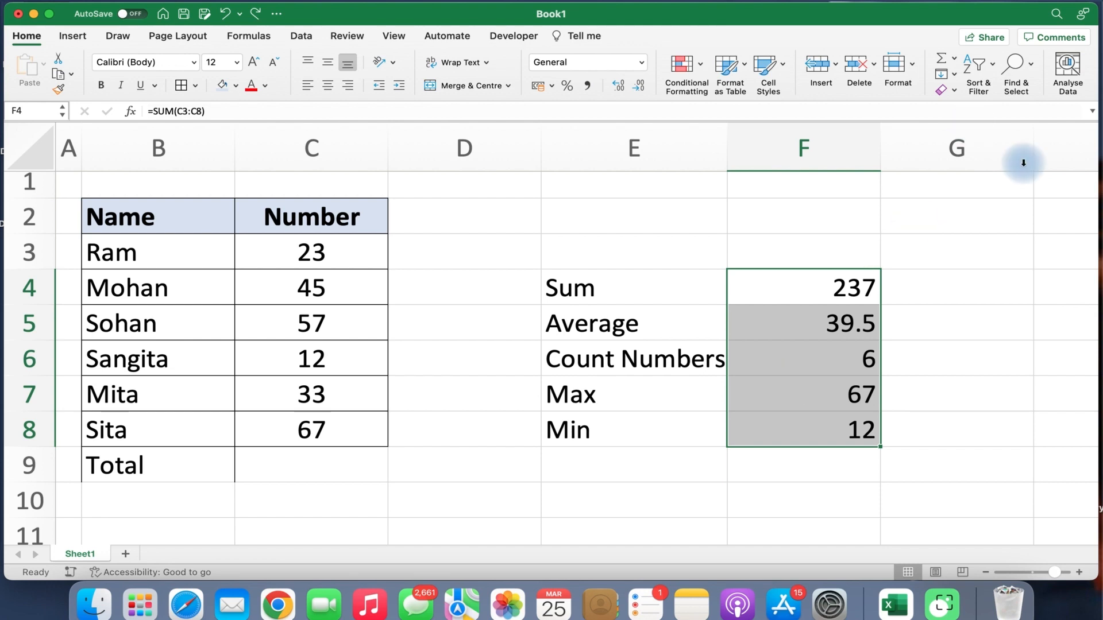
left_click(1031, 76)
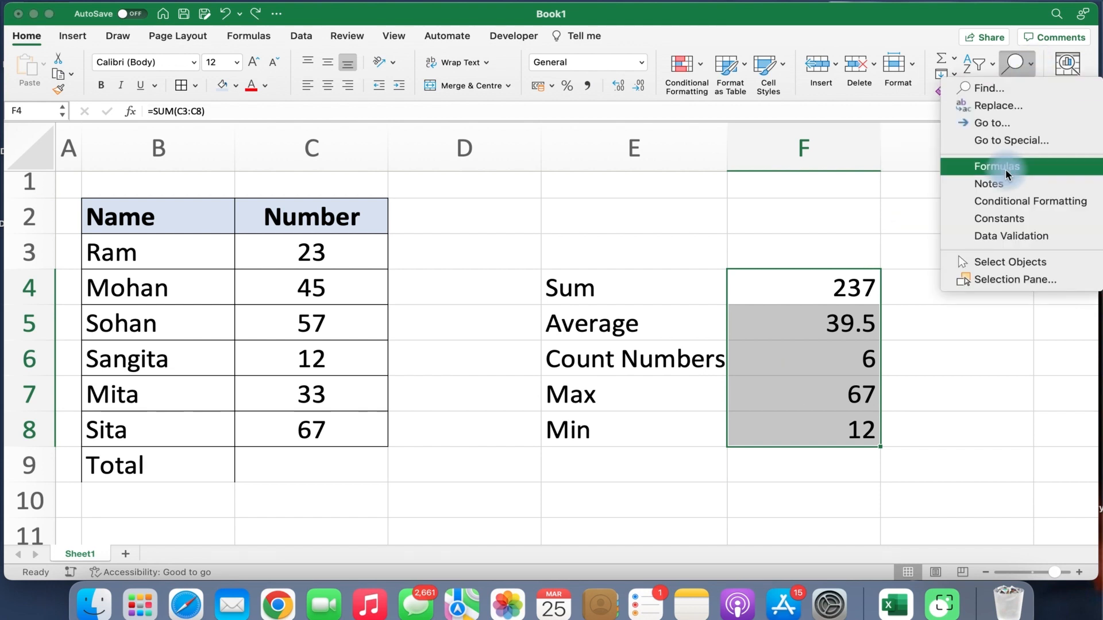
left_click(1000, 201)
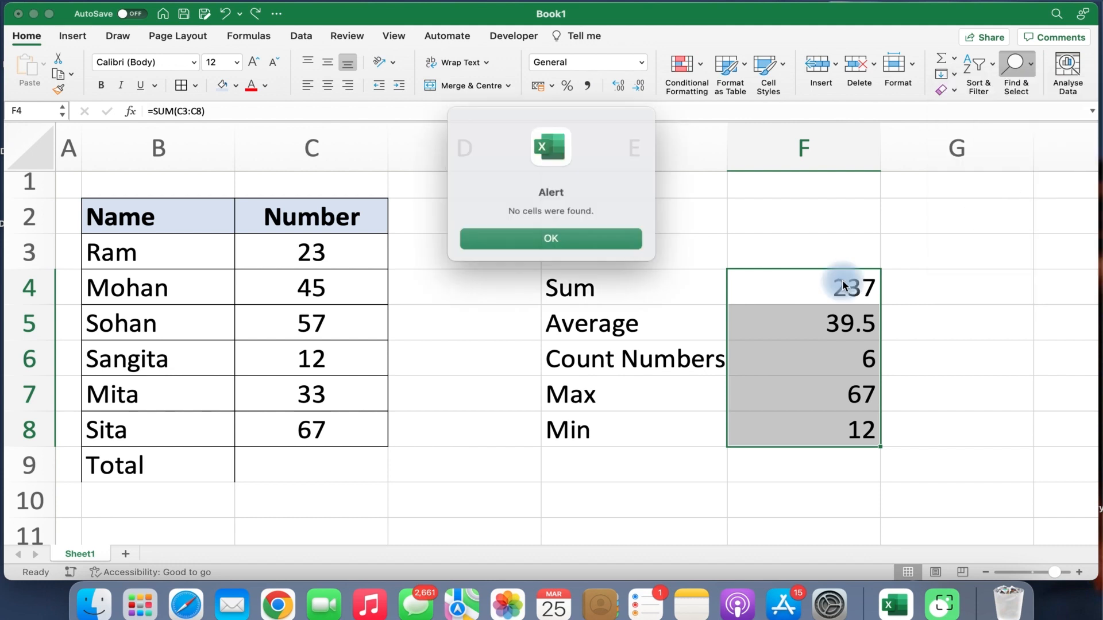
left_click(597, 236)
left_click(592, 290)
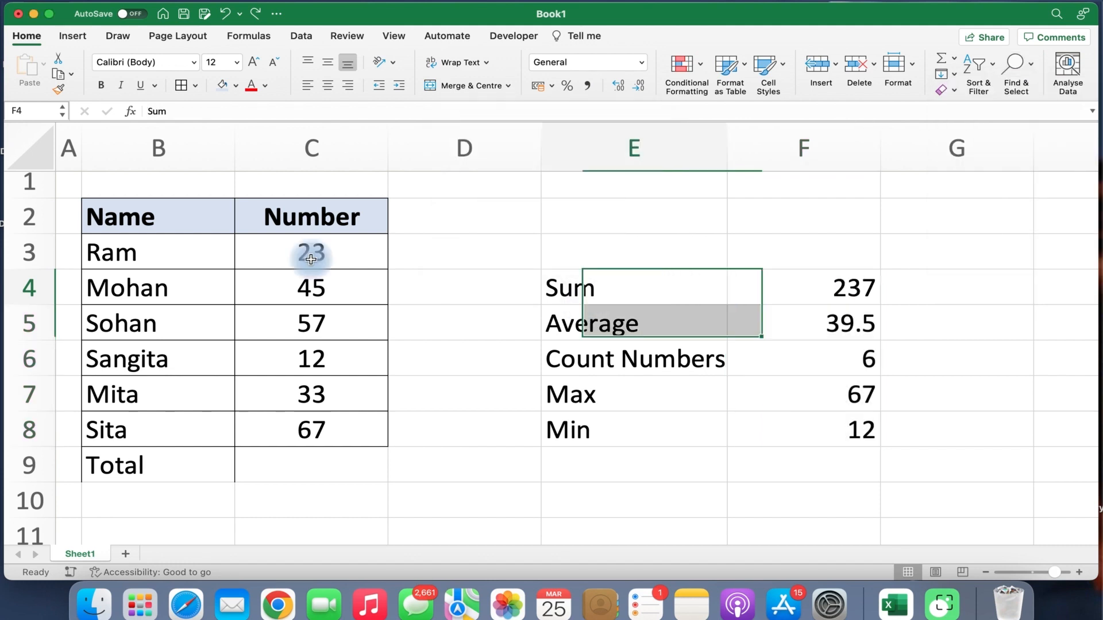
Apply a Greater Than 50 rule with Light Red Fill to C3:C8, marking 57 and 67.
left_click(290, 251)
left_click_drag(293, 393, 287, 428)
left_click(701, 70)
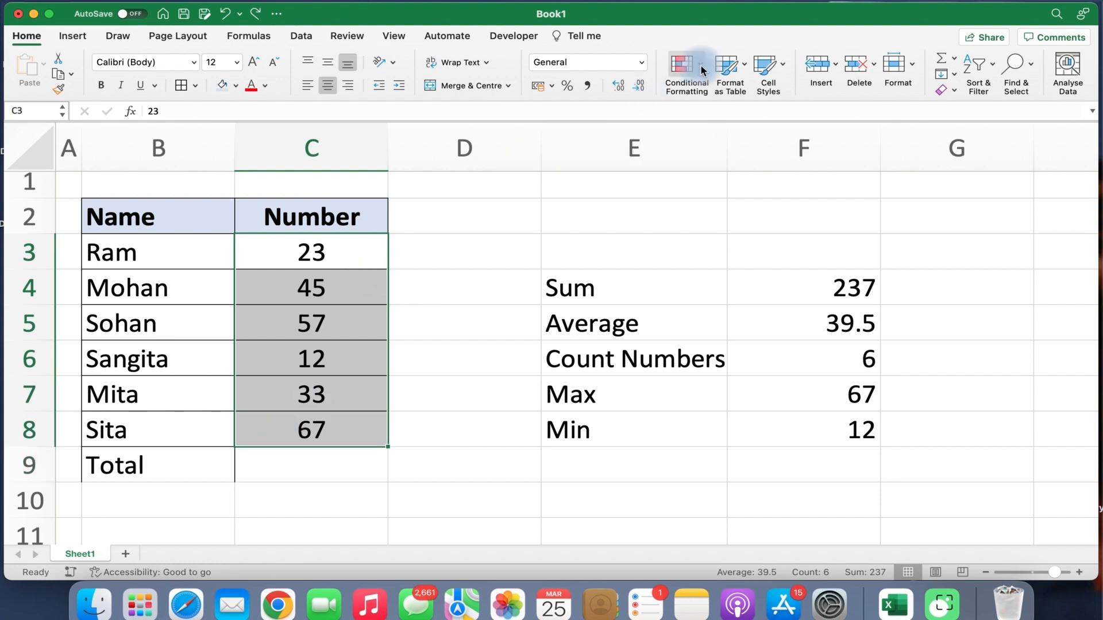
mouse_move(712, 88)
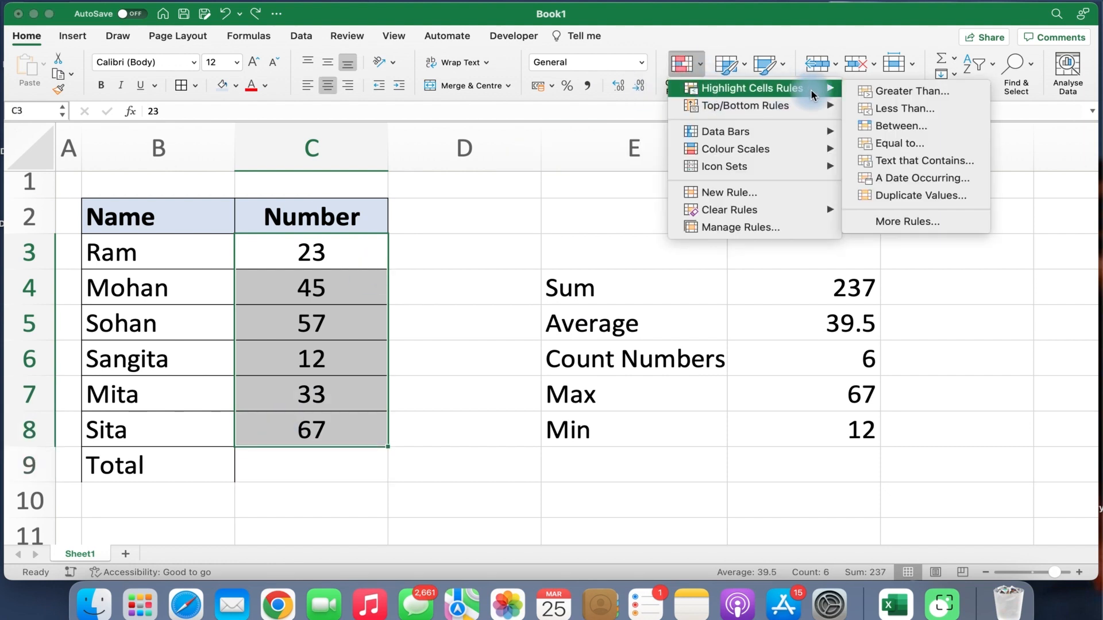
left_click(872, 92)
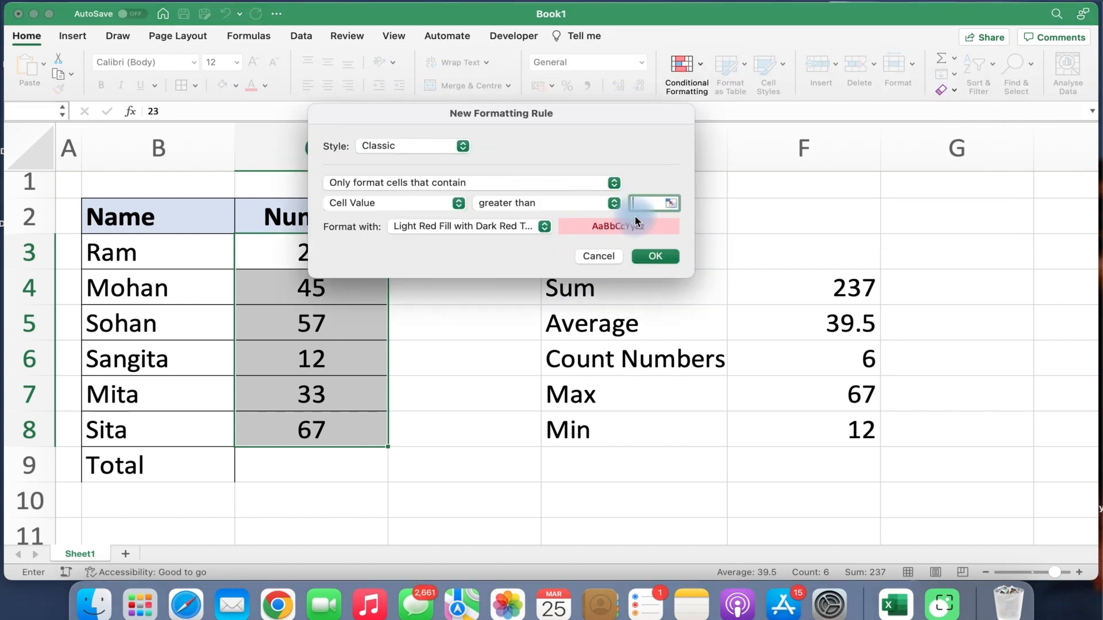
type("50")
left_click(653, 256)
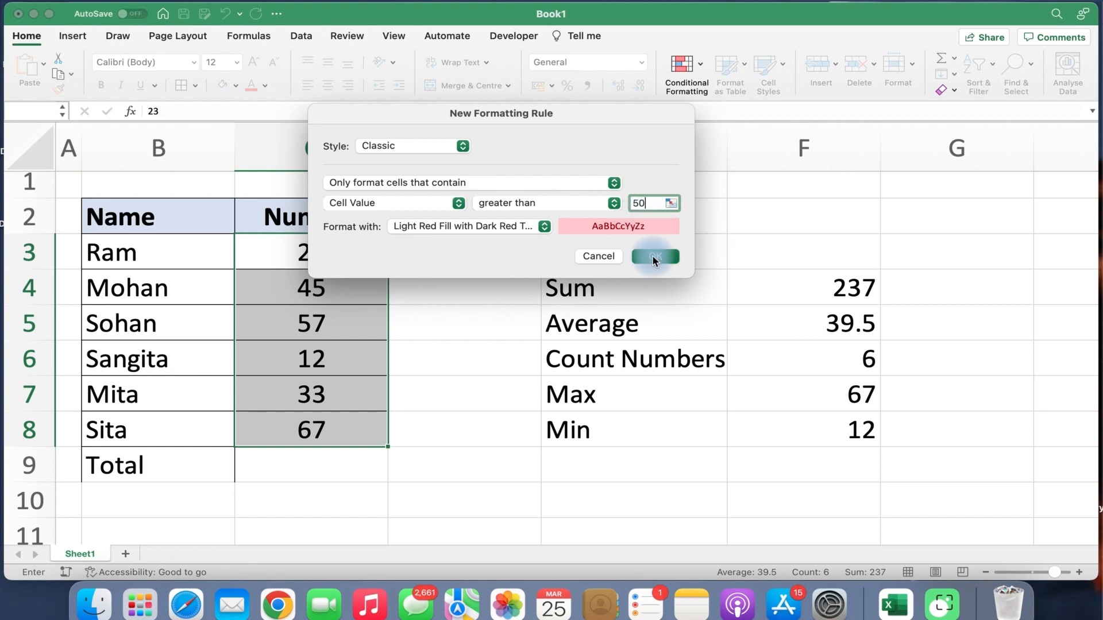
left_click(523, 324)
left_click(588, 238)
left_click(612, 214)
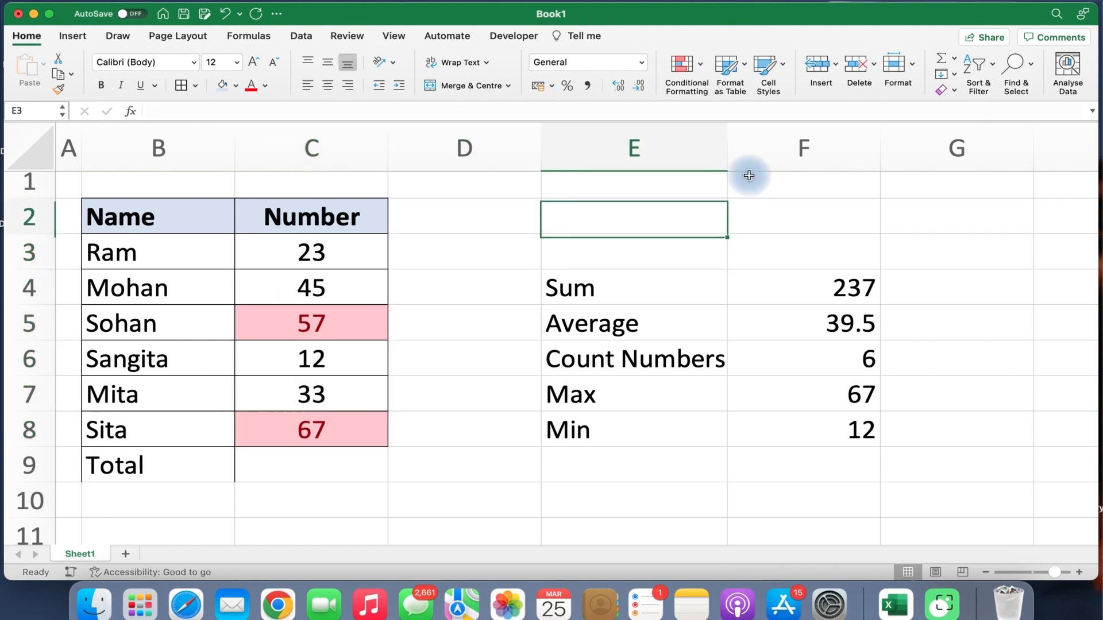
Use Find & Select > Conditional Formatting to select the formatted Number cells C3:C8.
left_click(1031, 71)
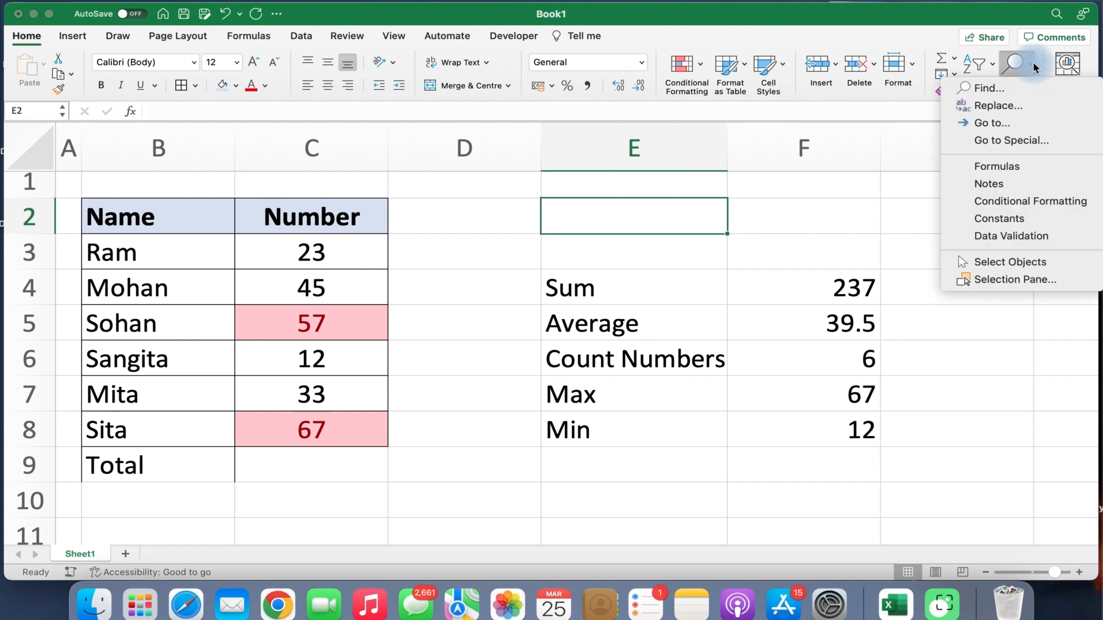
left_click(1007, 200)
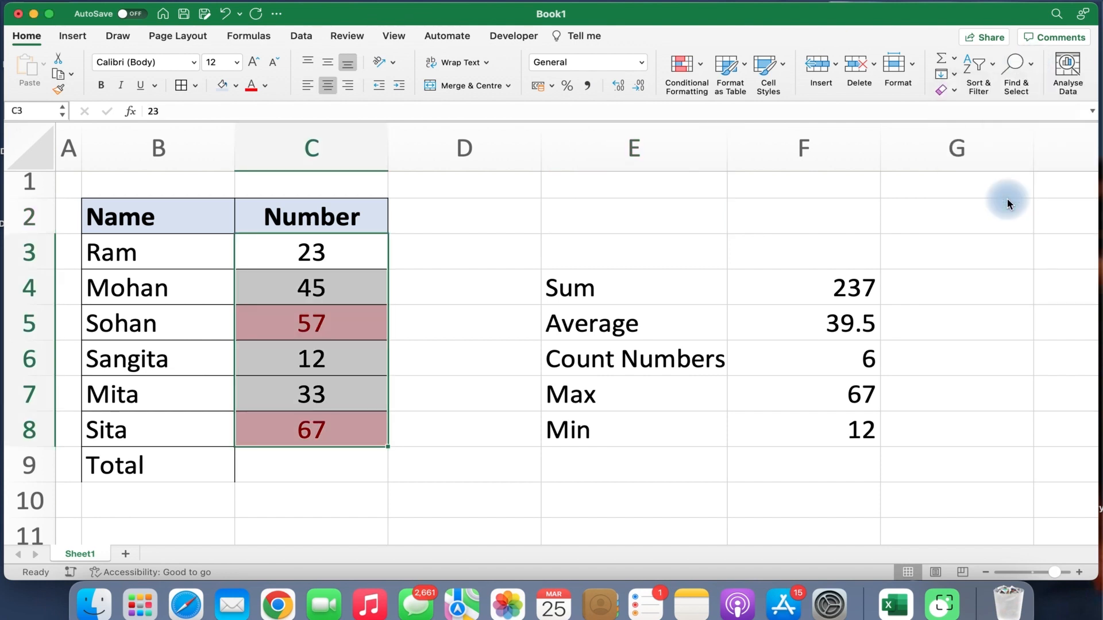
left_click(1032, 68)
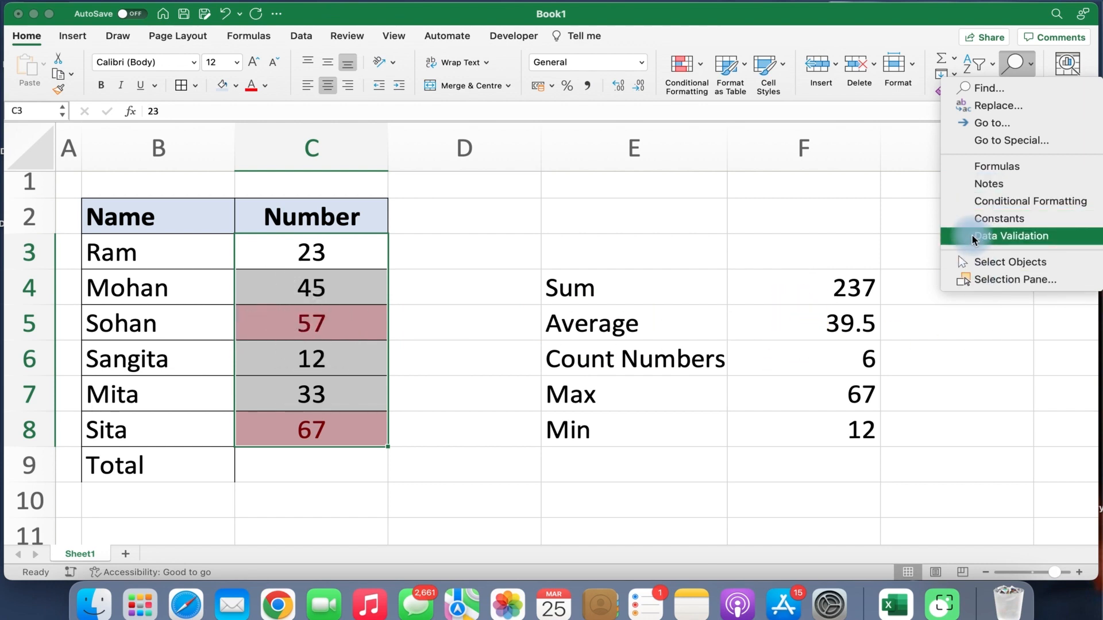
left_click(892, 192)
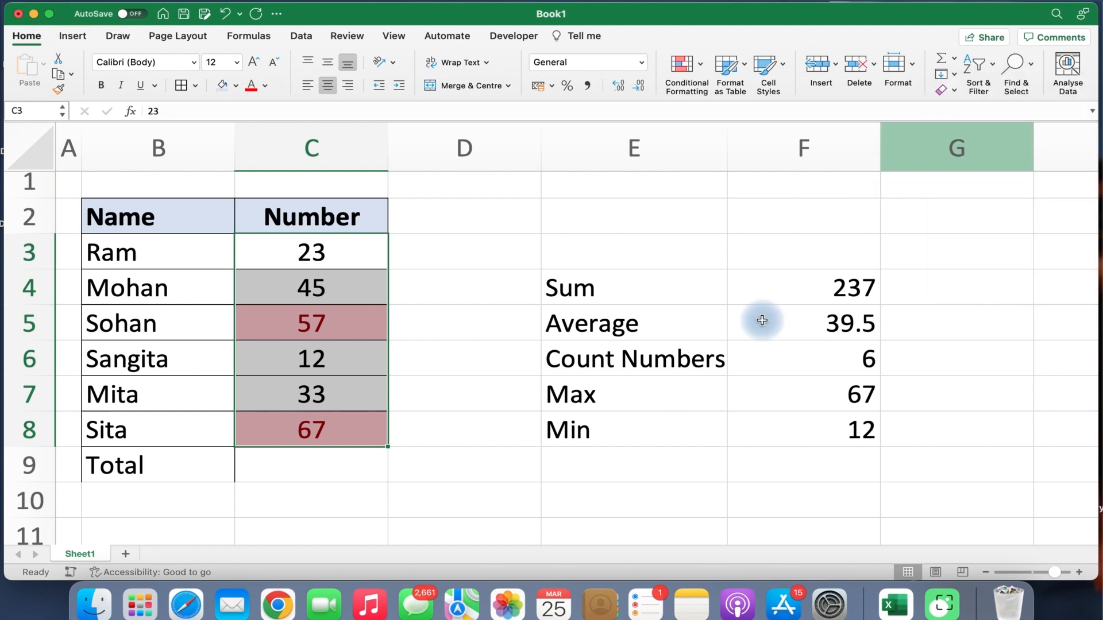
left_click(1065, 75)
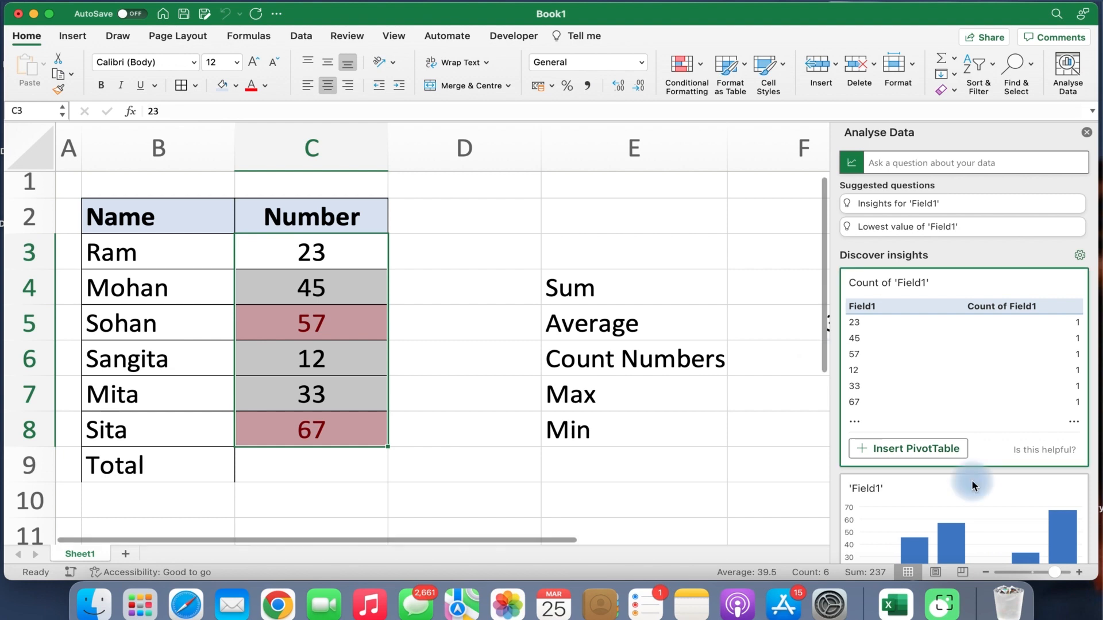
scroll(946, 356, "down", 5)
scroll(932, 424, "down", 7)
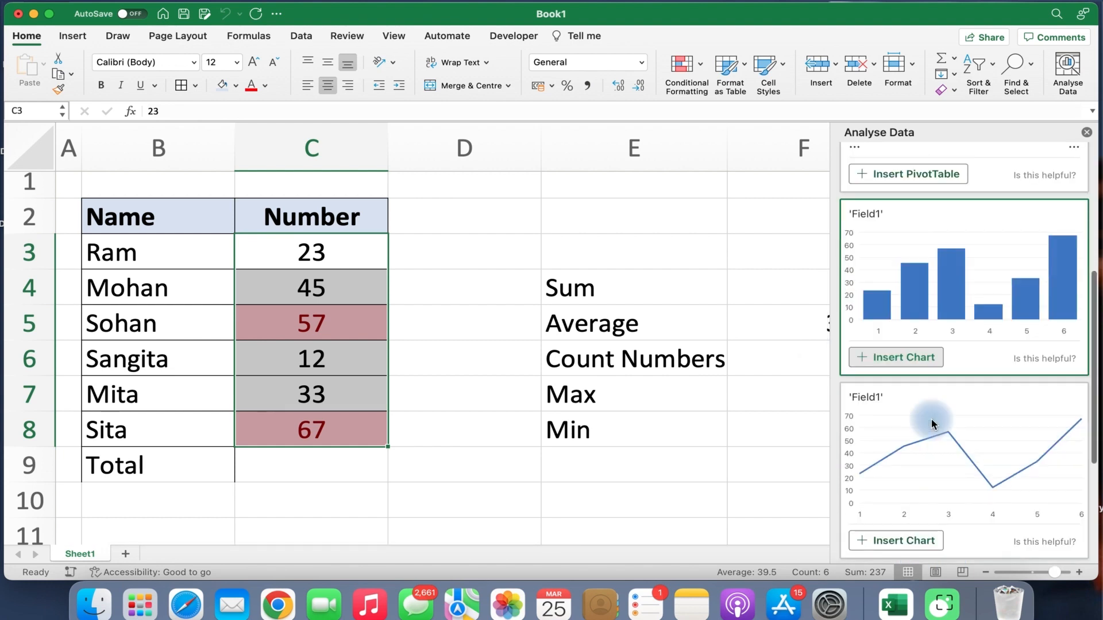
scroll(931, 424, "up", 10)
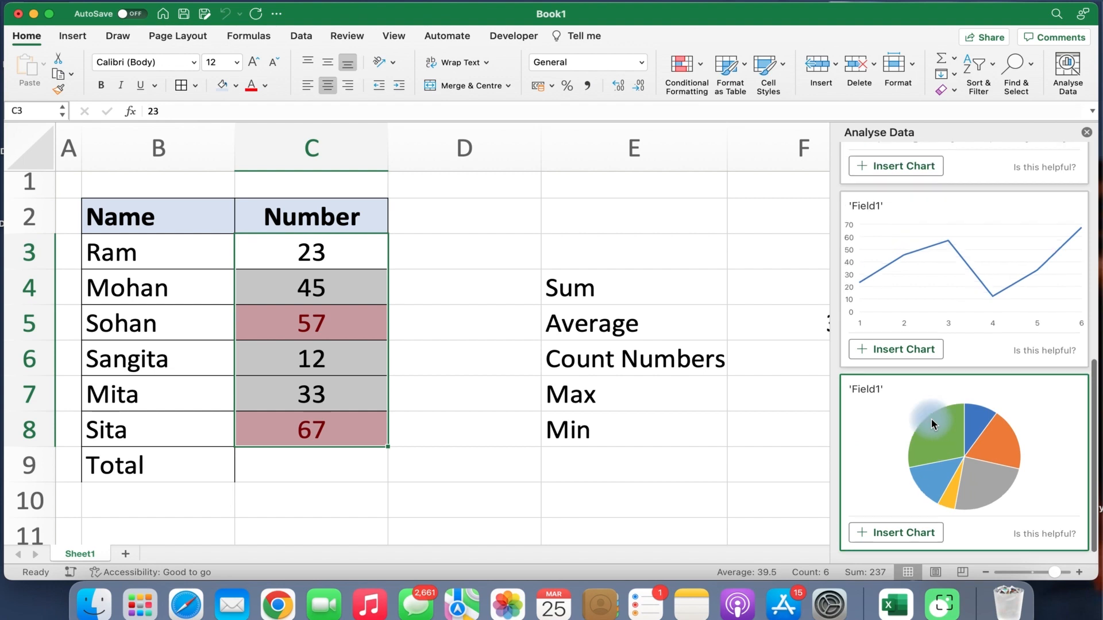
scroll(931, 424, "down", 4)
scroll(932, 424, "down", 4)
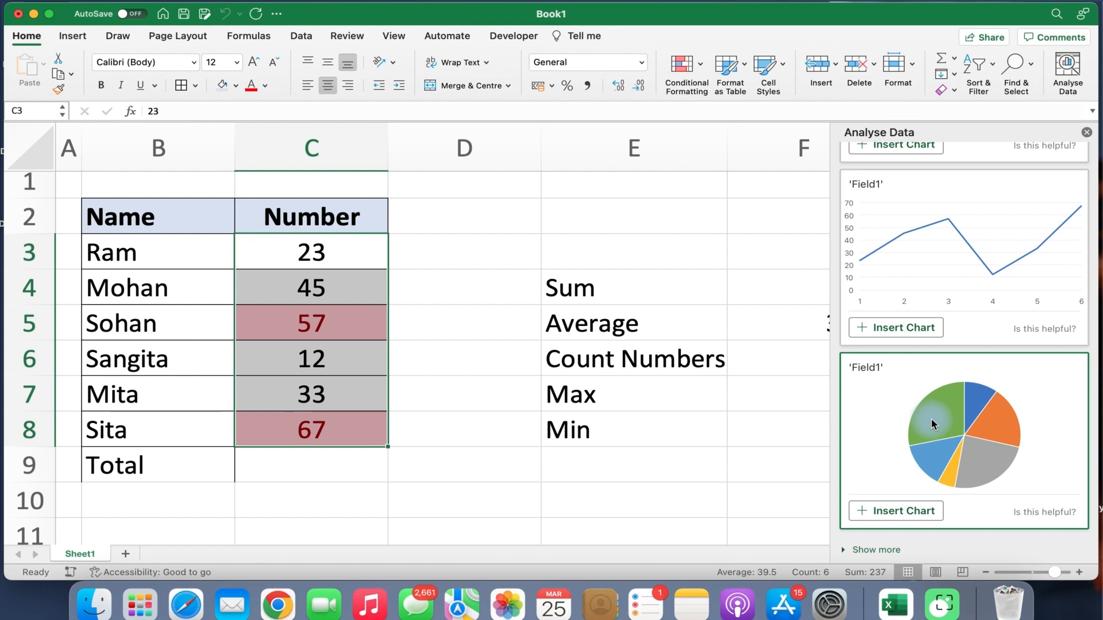
scroll(931, 424, "up", 12)
scroll(932, 424, "down", 7)
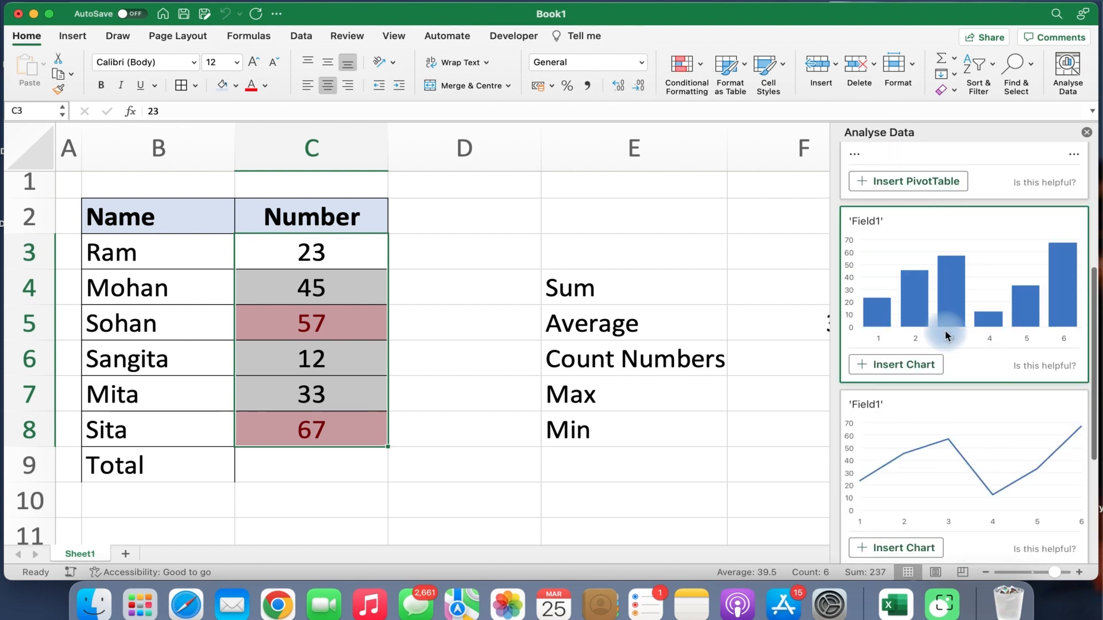
scroll(945, 331, "down", 5)
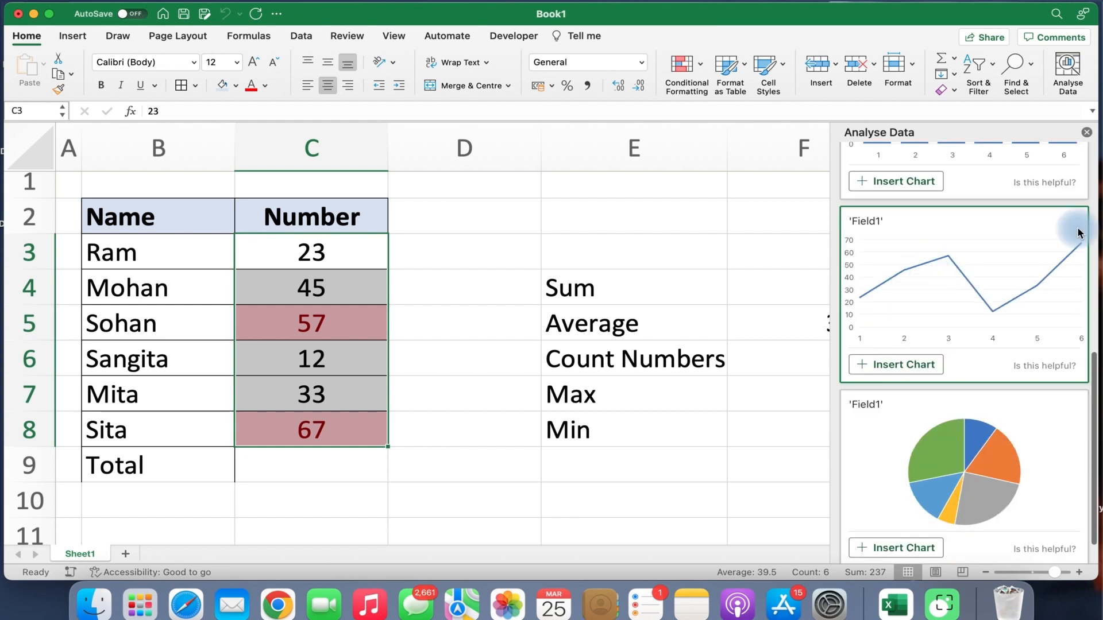
scroll(914, 422, "down", 1)
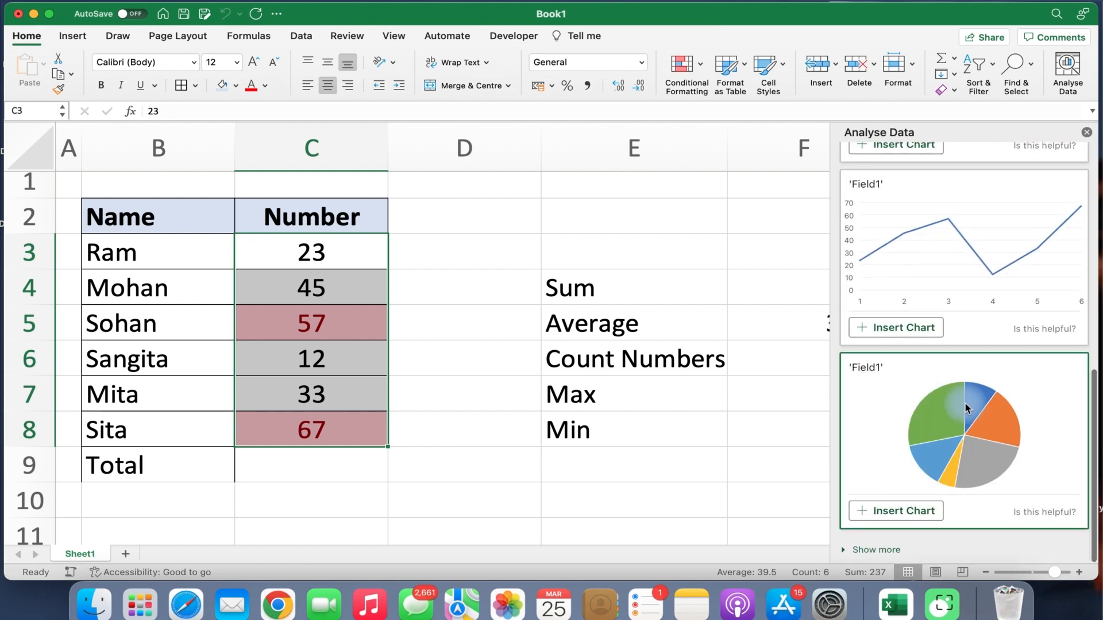
scroll(965, 403, "up", 15)
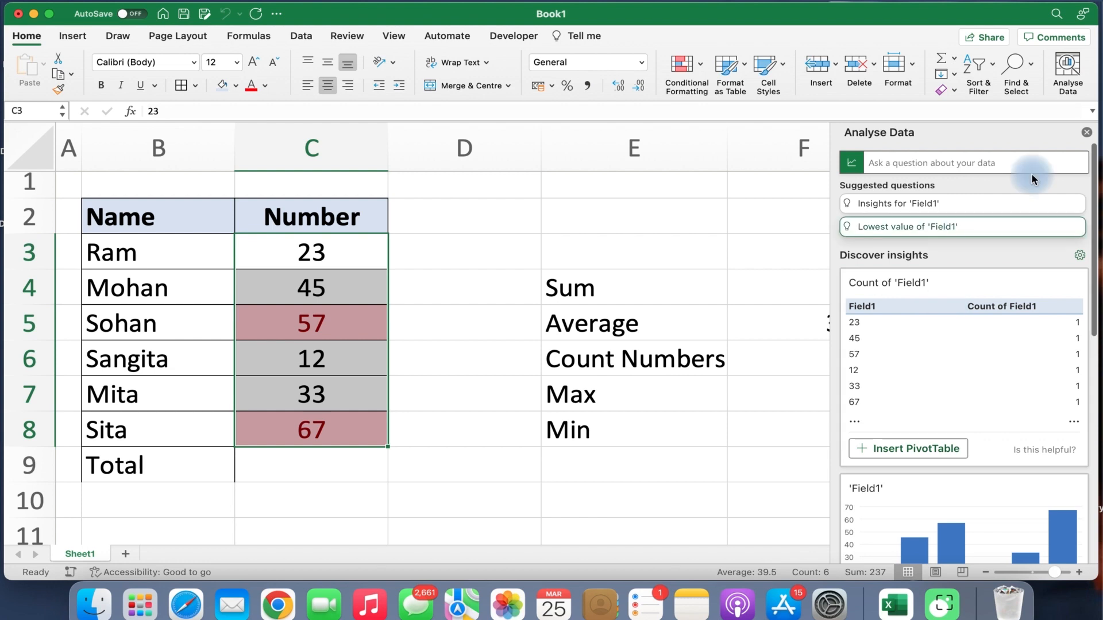
left_click(1087, 137)
left_click(660, 253)
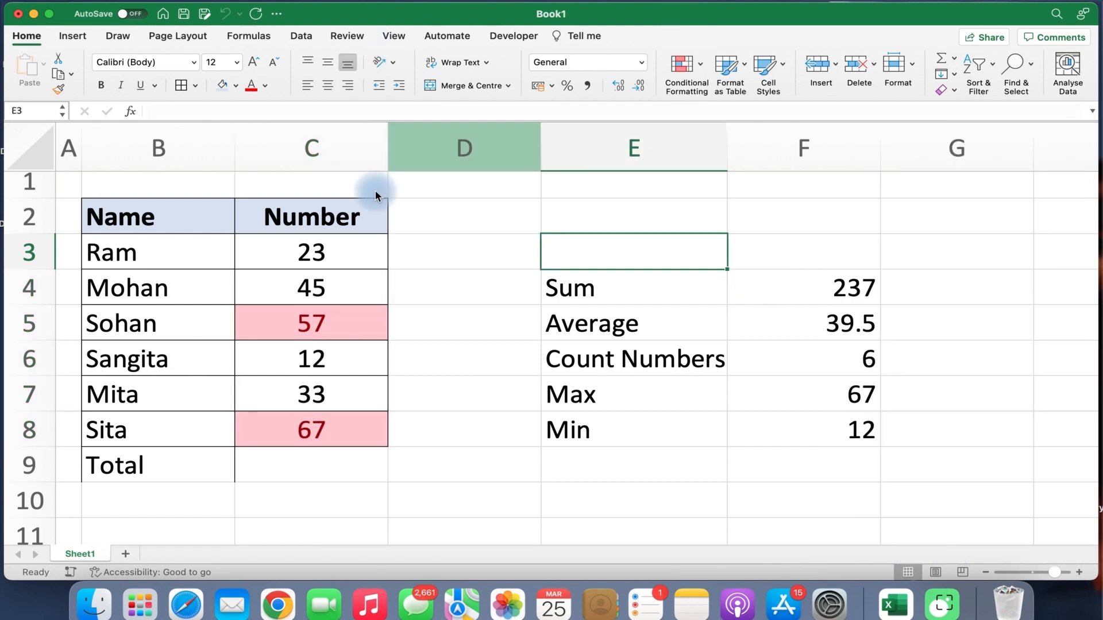